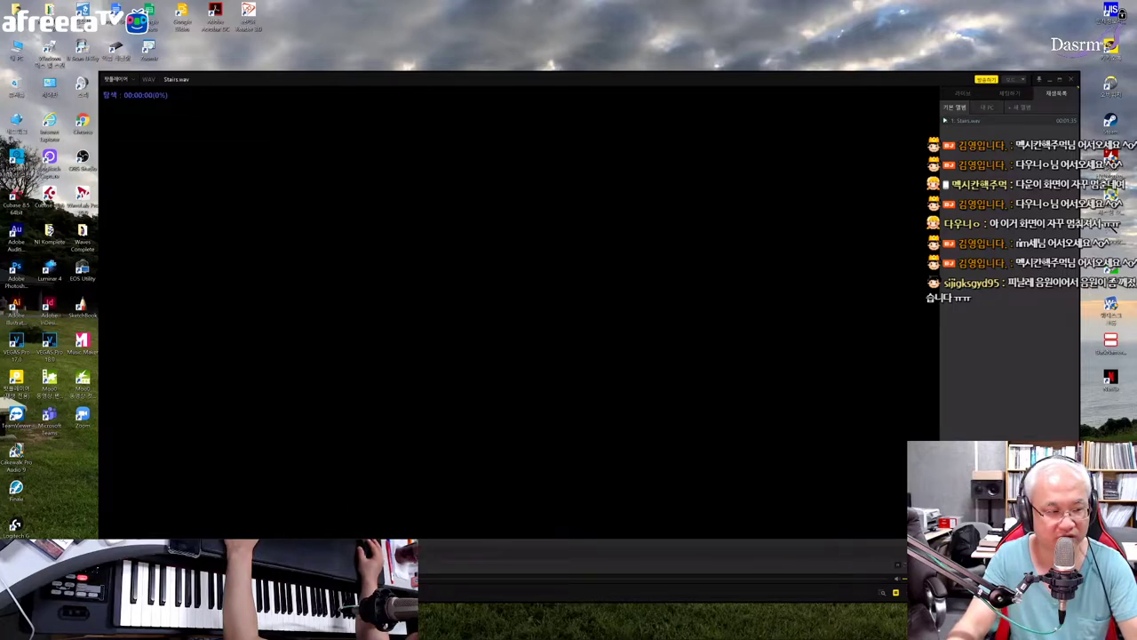
Play Stairs.wav in the media player and listen through it, adjusting the playback volume
left_click(424, 453)
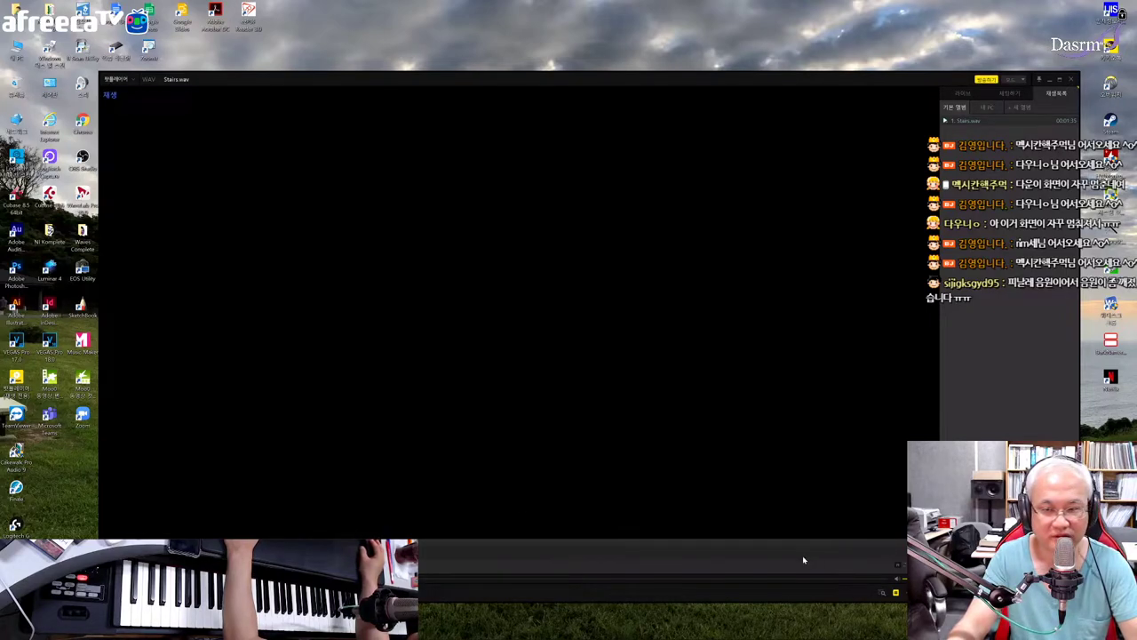
key("space")
key("Down")
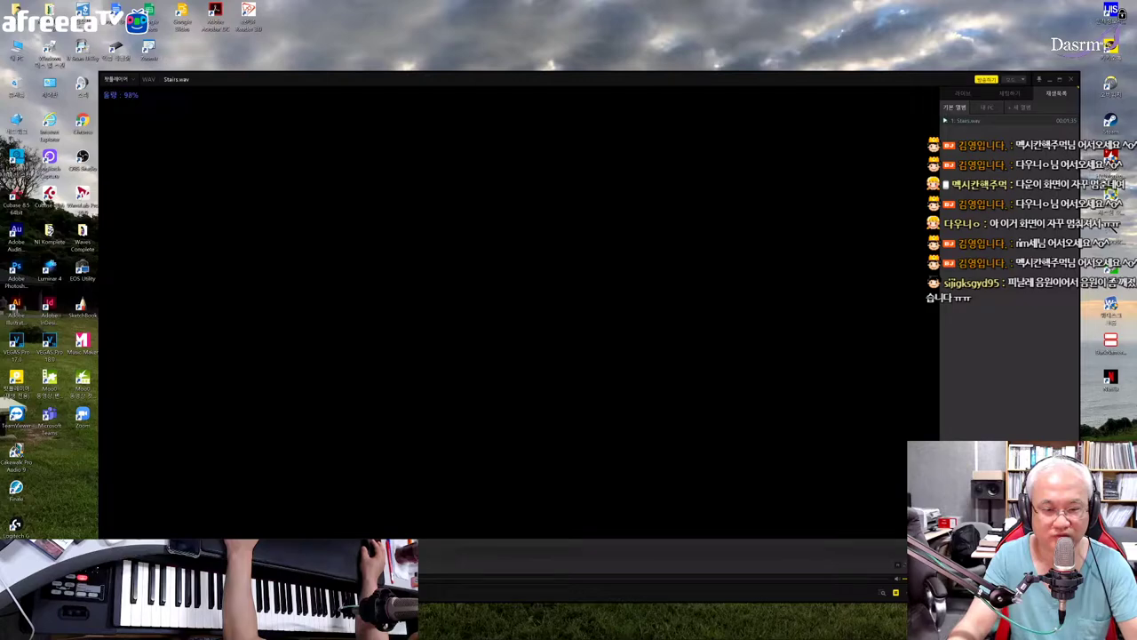
key("Left")
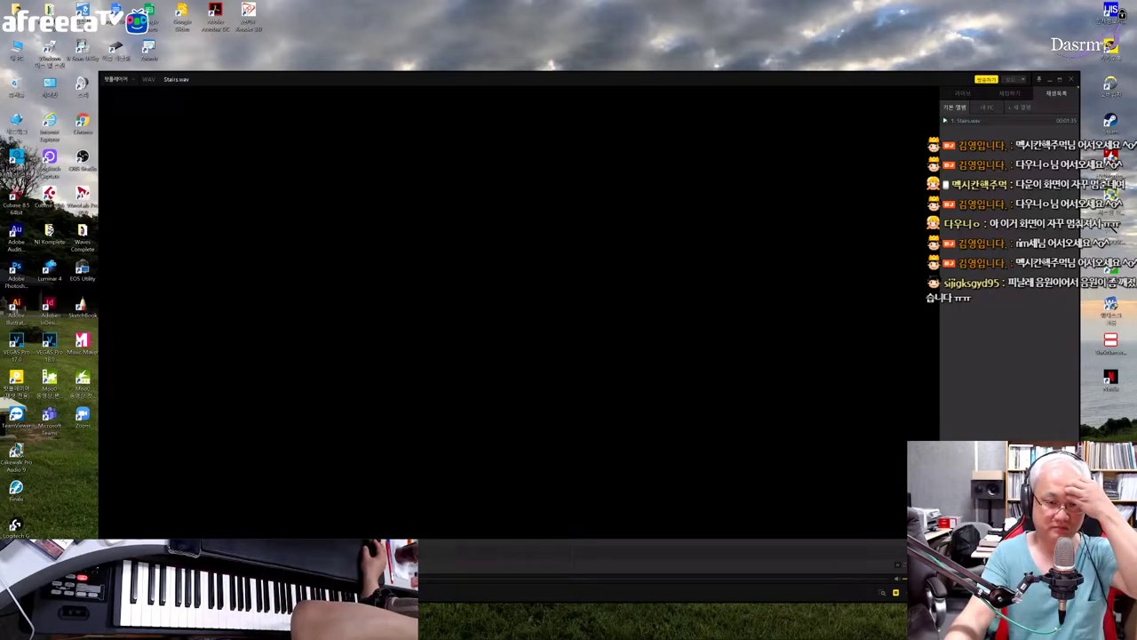
key("Up")
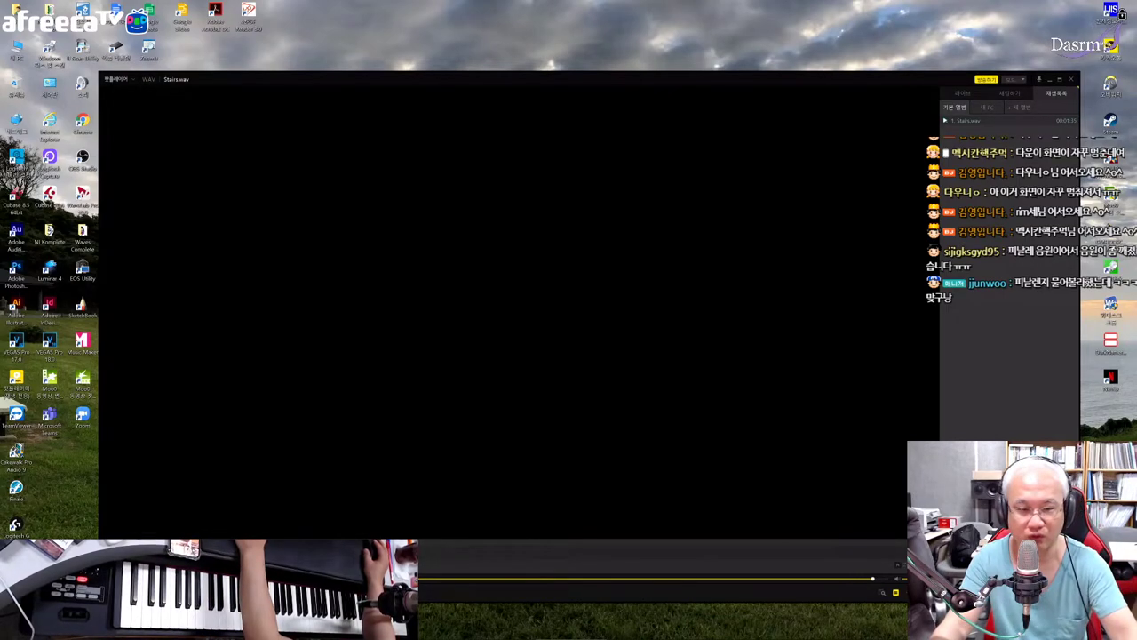
key("space")
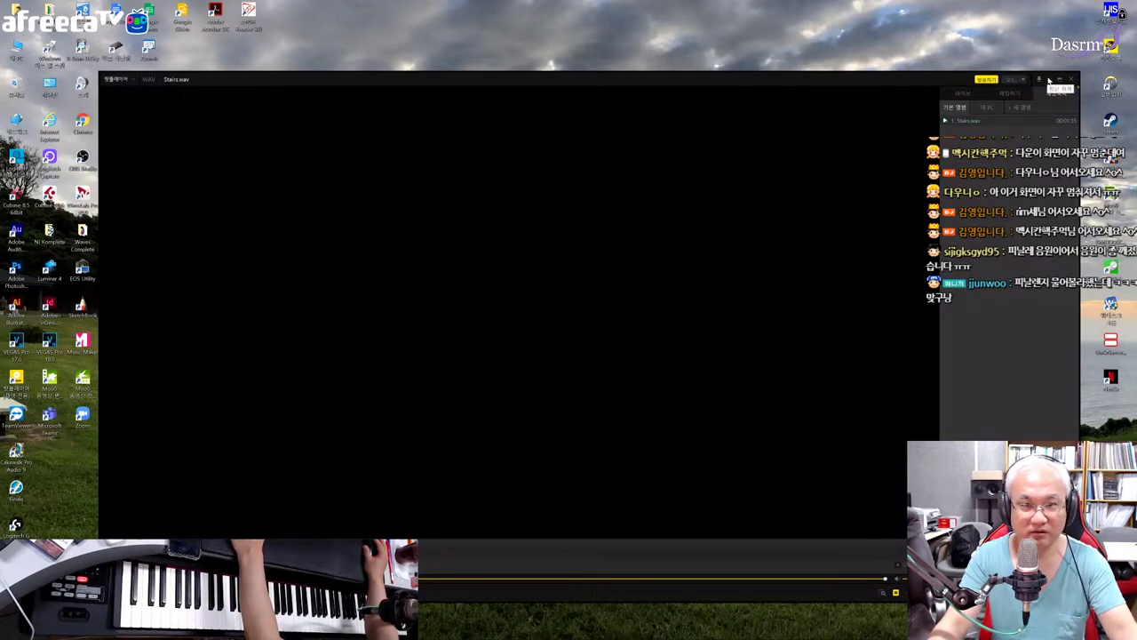
Close the media player and switch to the open Cubase Pro project
left_click(1069, 80)
mouse_move(513, 632)
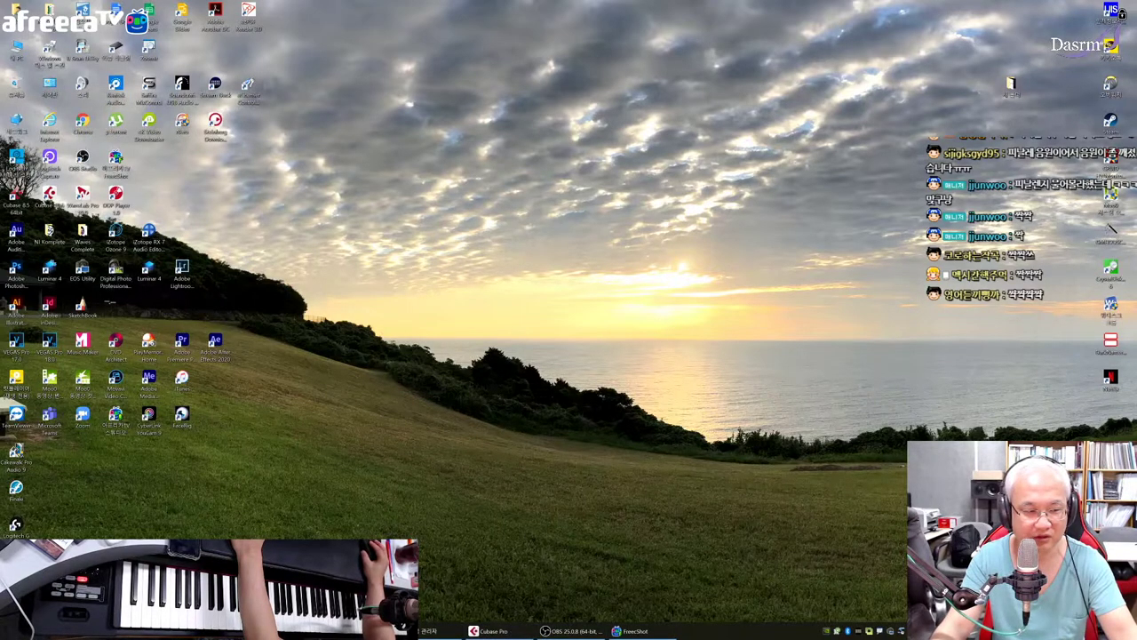
left_click(524, 631)
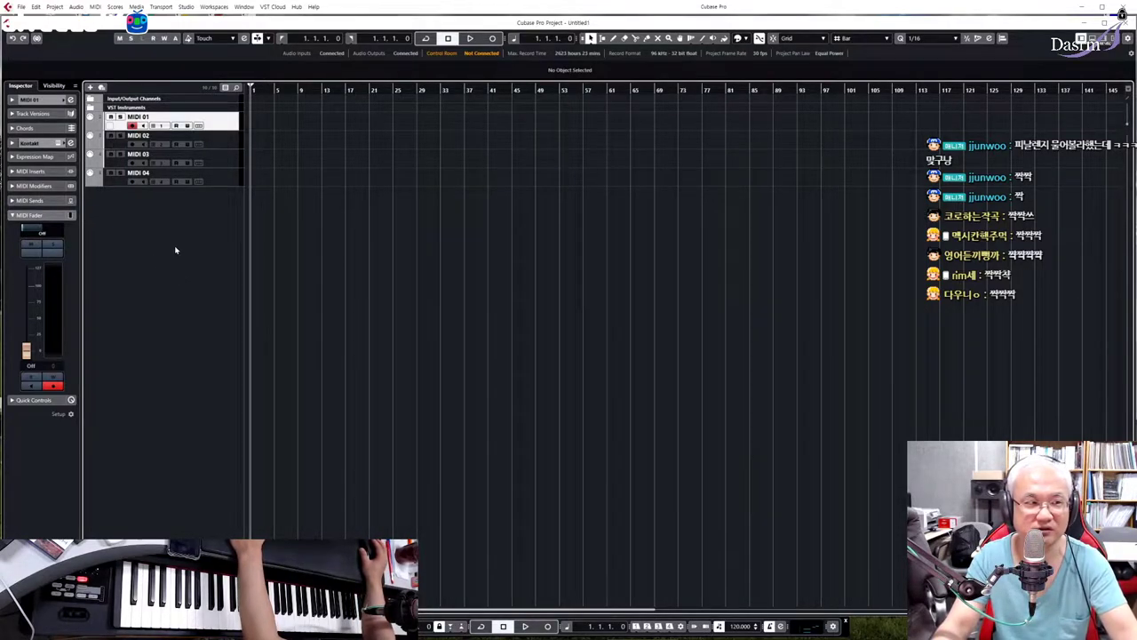
Select the MIDI 01 track, expand its basic Inspector settings and open its Kontakt instrument
left_click(229, 146)
left_click(224, 166)
left_click(222, 123)
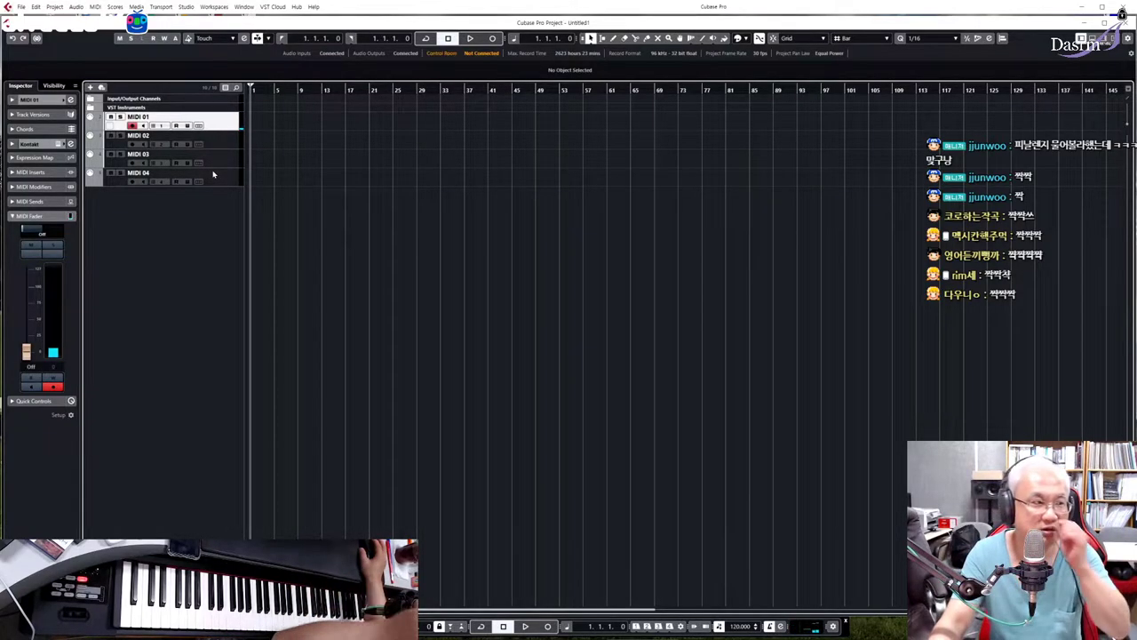
left_click(47, 102)
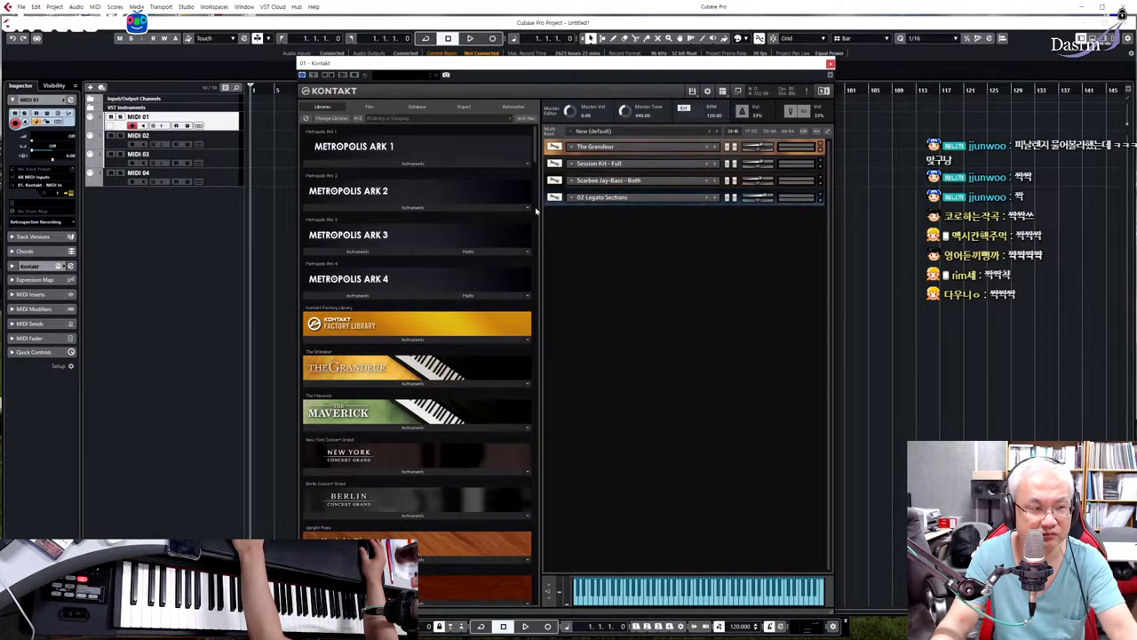
Load Cymbal Swell 1 (A2) in Kontakt from the Natural Forces library's Stings, Elements, Disturbing Dumpster folder
scroll(536, 213, "down", 10)
scroll(535, 213, "down", 10)
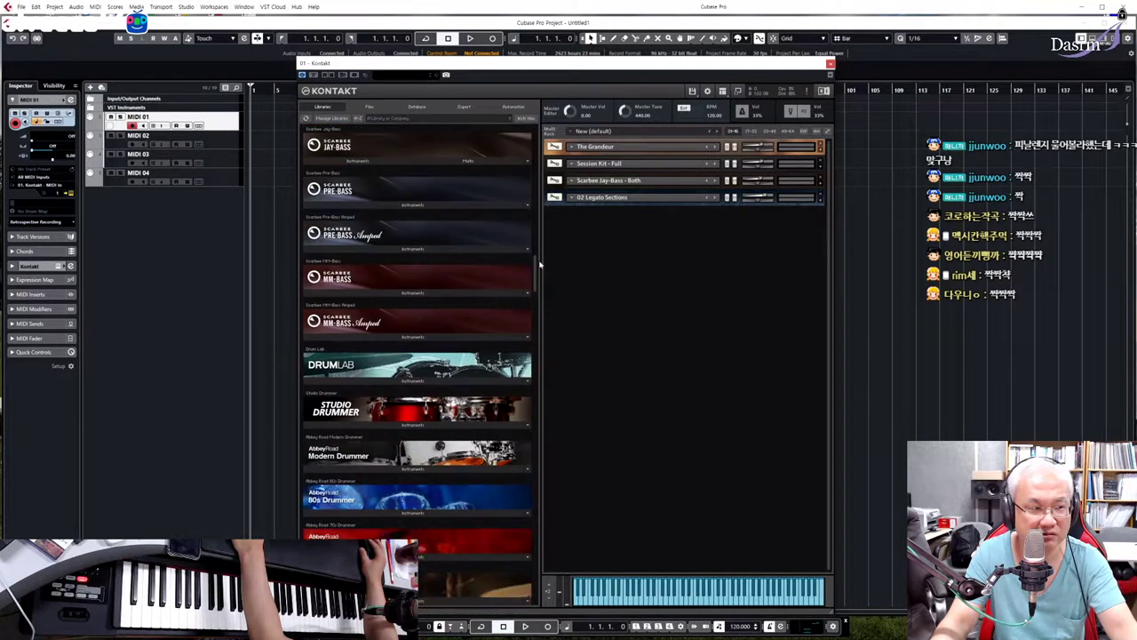
left_click_drag(541, 283, 546, 391)
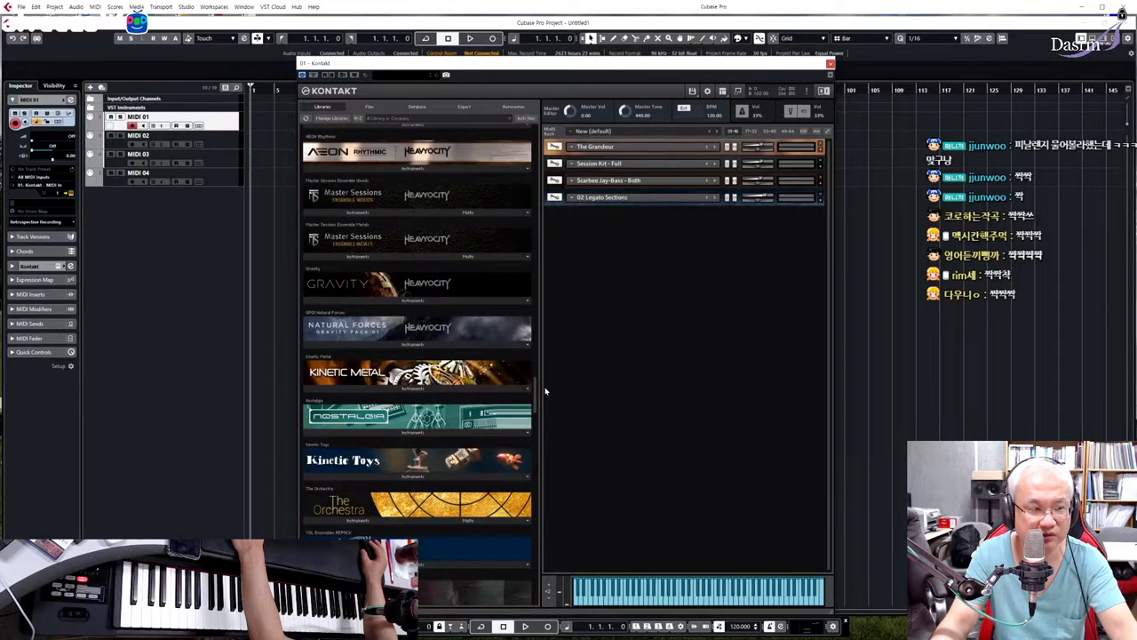
scroll(545, 390, "up", 1)
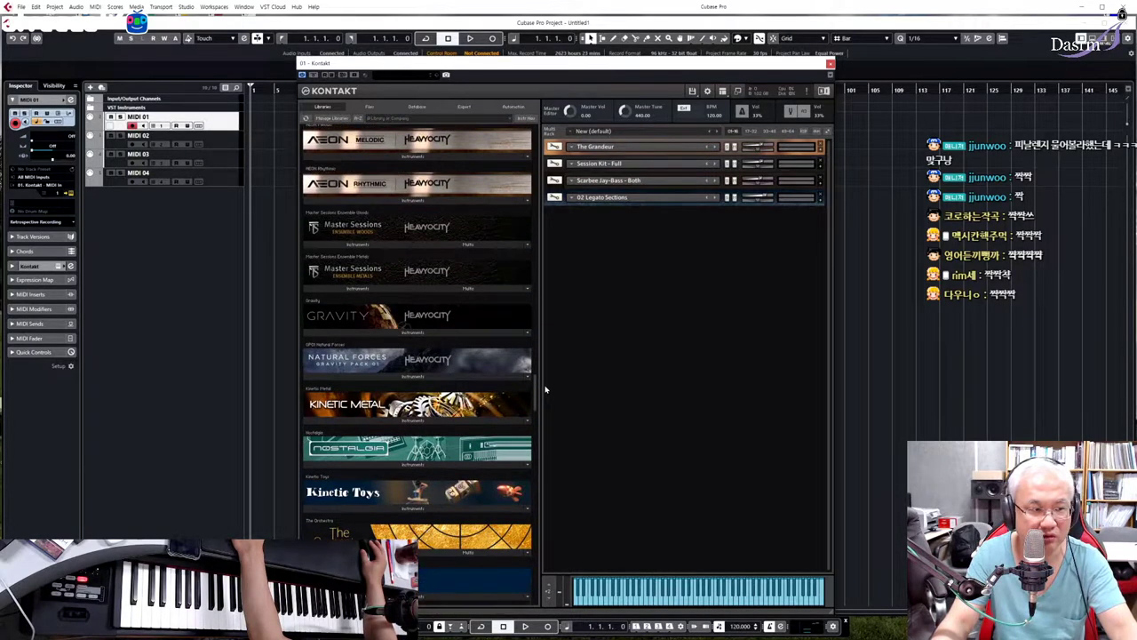
left_click(394, 377)
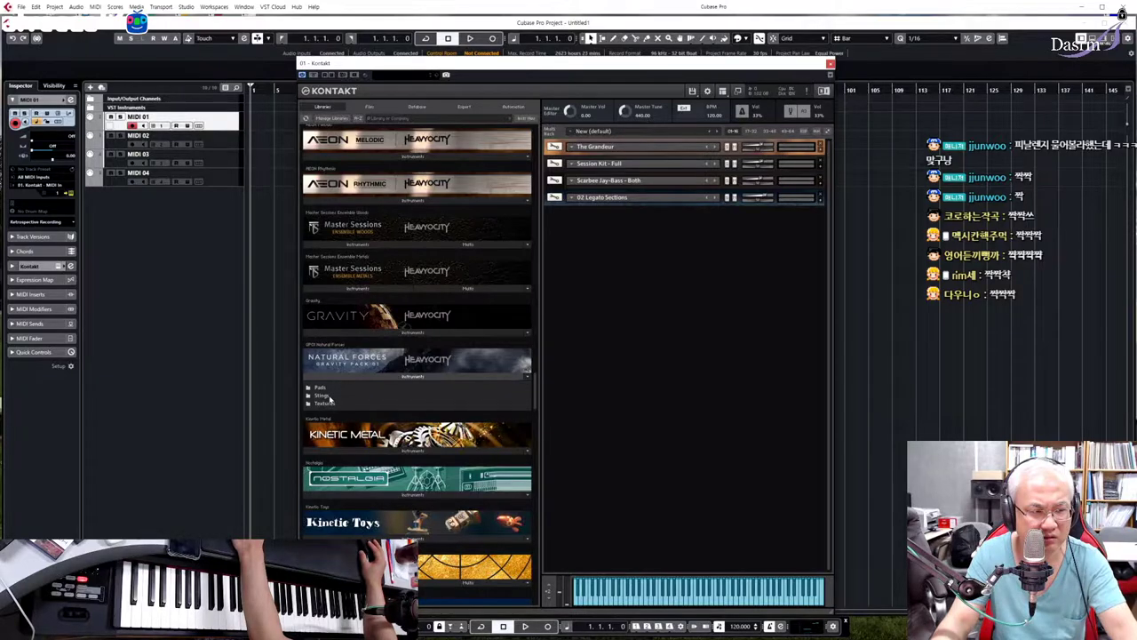
double_click(327, 397)
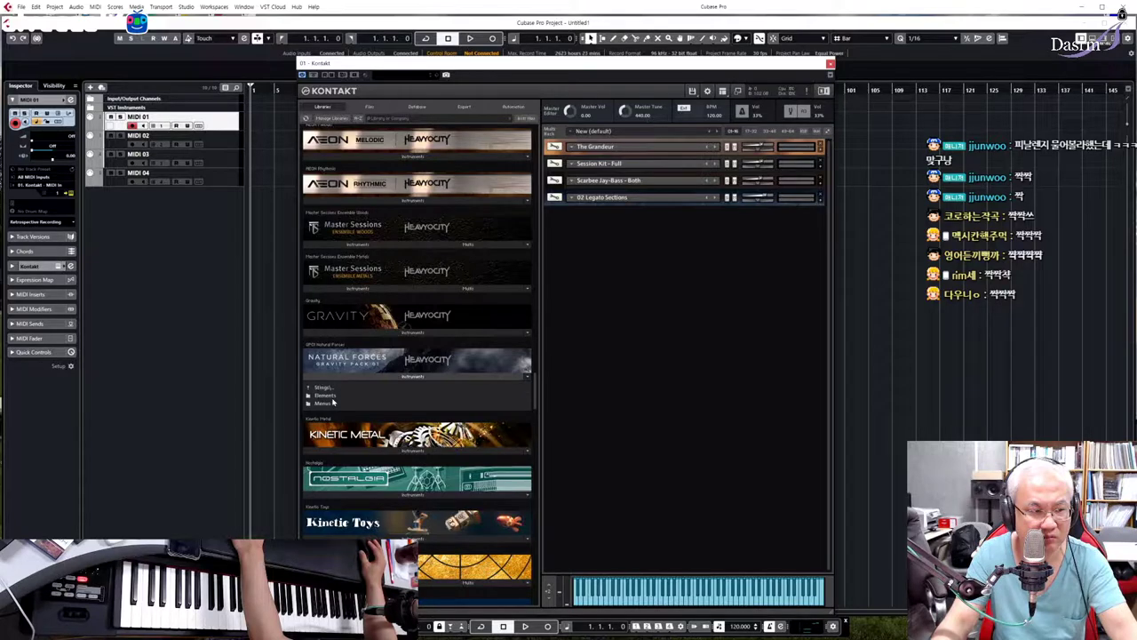
double_click(330, 396)
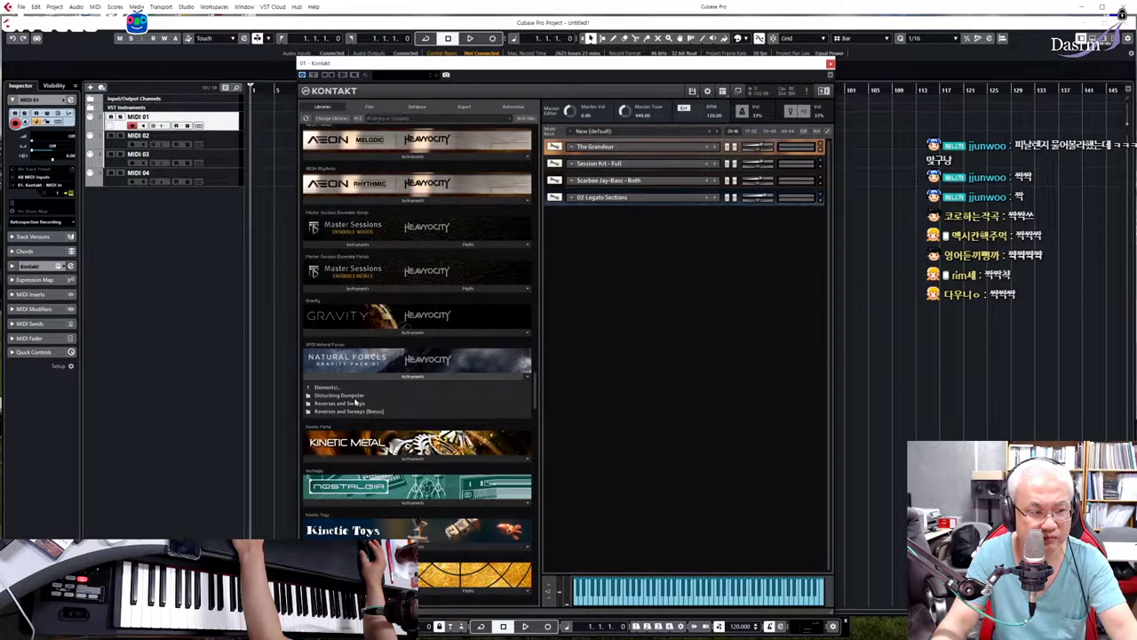
double_click(355, 395)
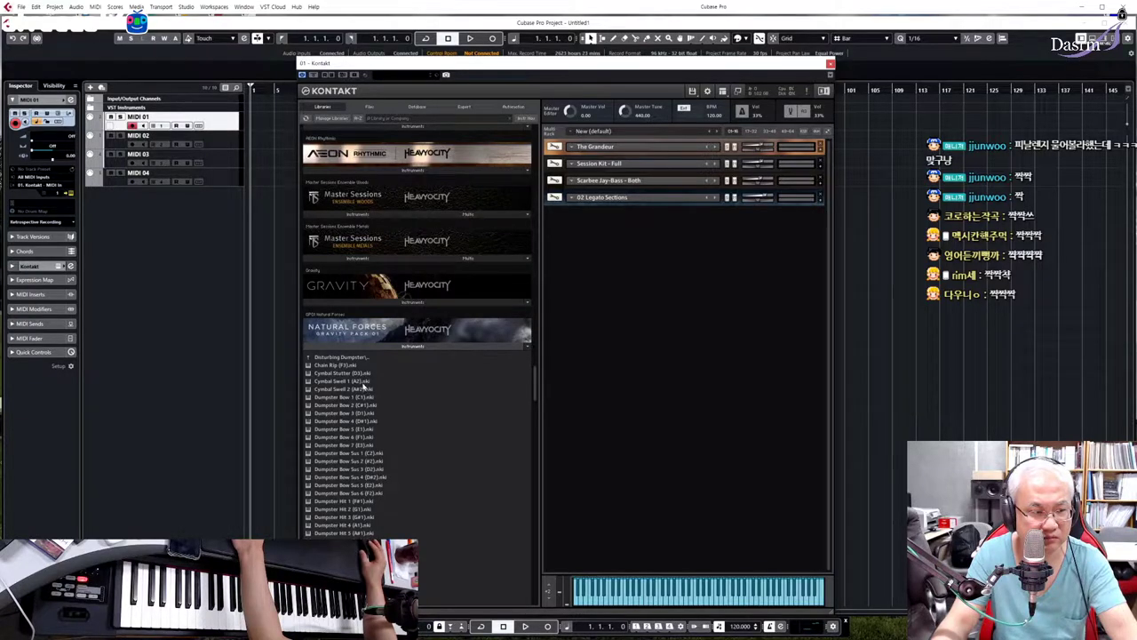
double_click(362, 382)
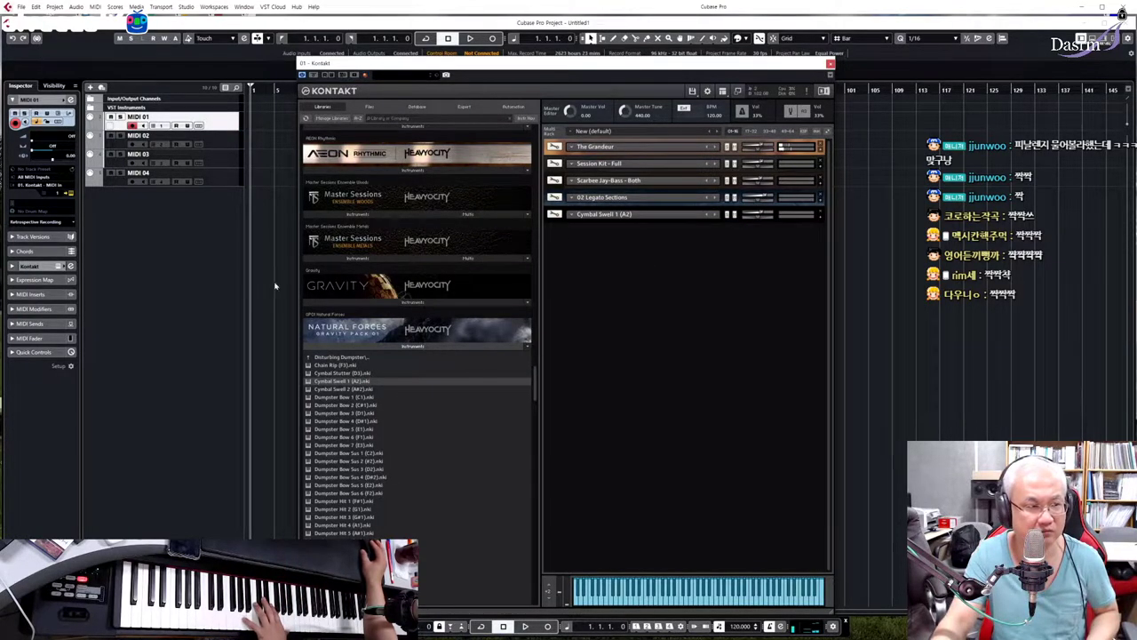
Set the MIDI 01 track's output channel to 5 and remove Cymbal Swell 1 (A2) from the Kontakt rack
left_click(56, 196)
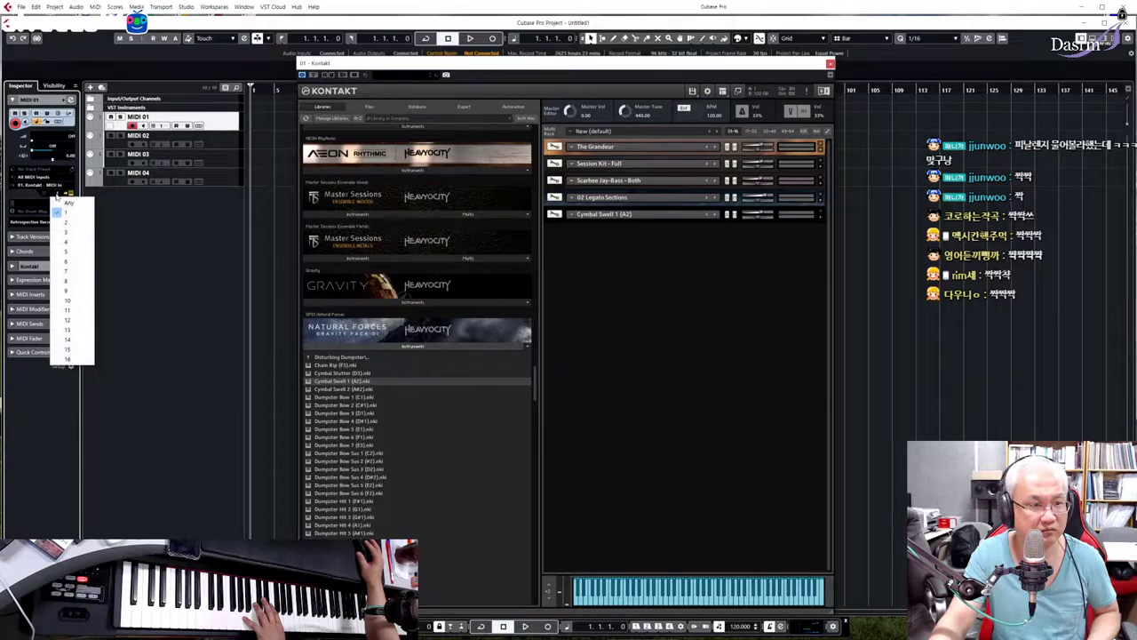
left_click(59, 261)
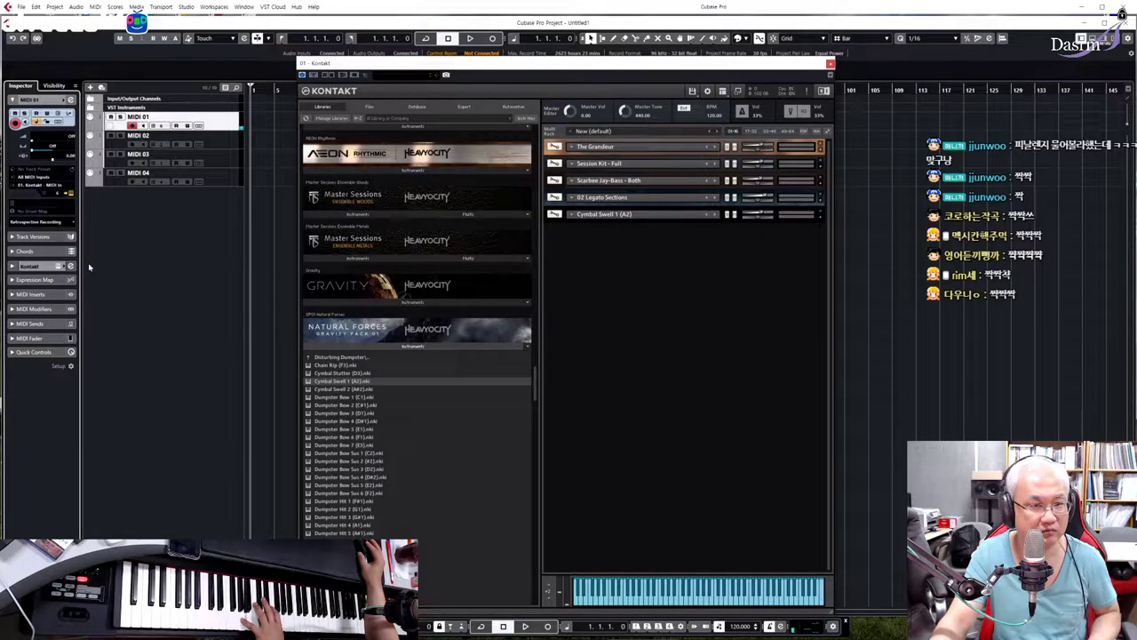
left_click(57, 194)
left_click(70, 259)
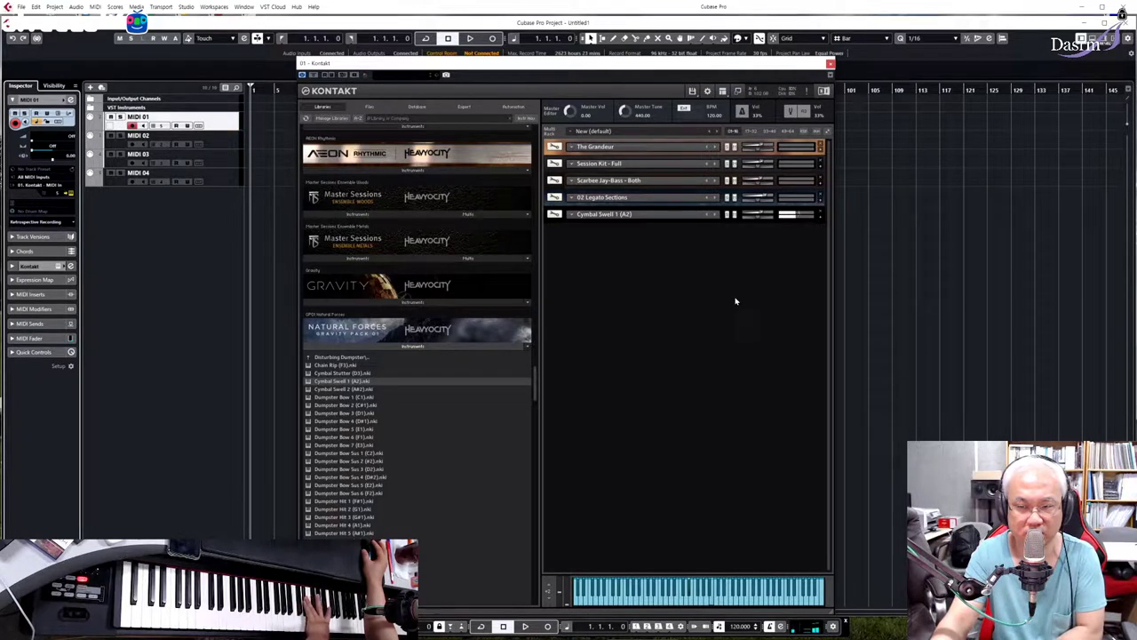
left_click(820, 214)
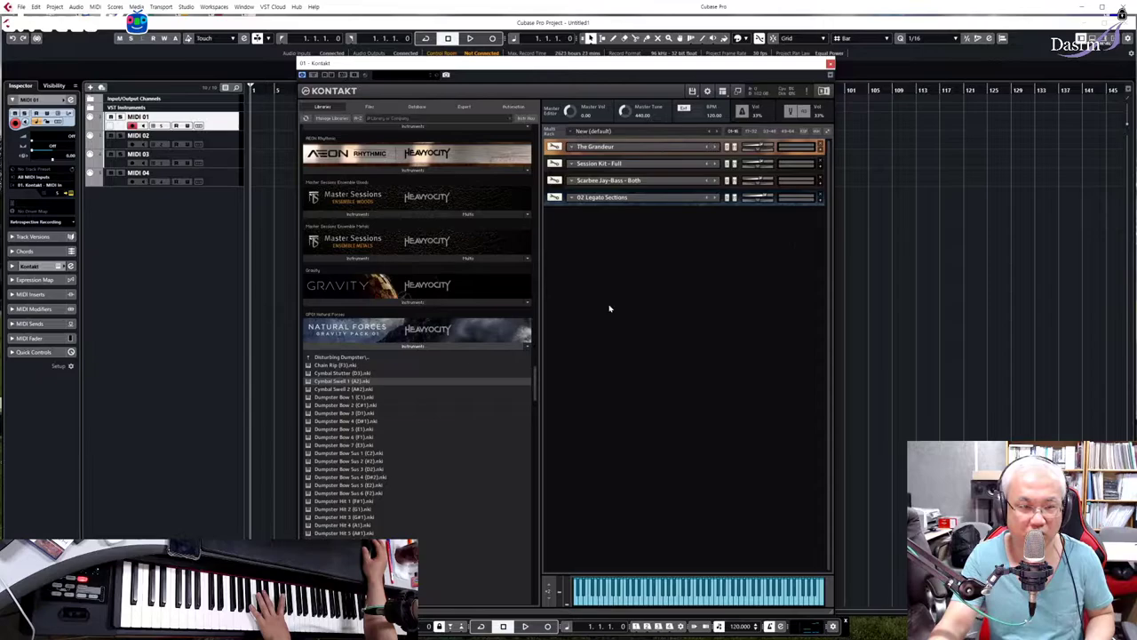
Load Cylinder Music Box from the Kinetic Metal library to audition it, and remove it from the Kontakt rack
left_click(388, 347)
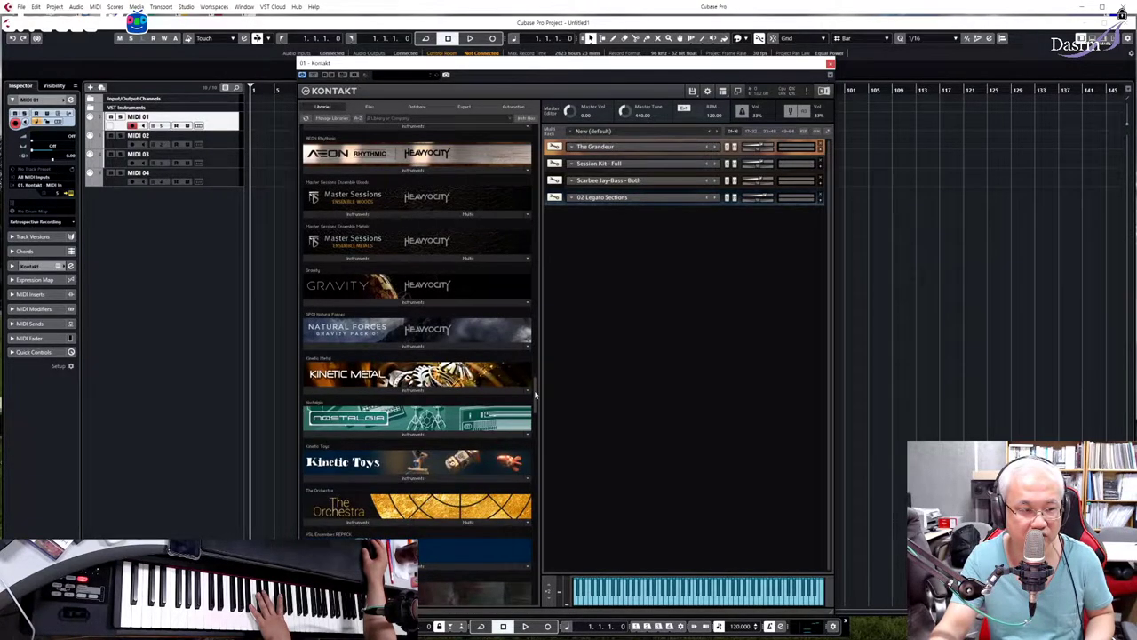
left_click_drag(535, 395, 536, 405)
left_click(378, 328)
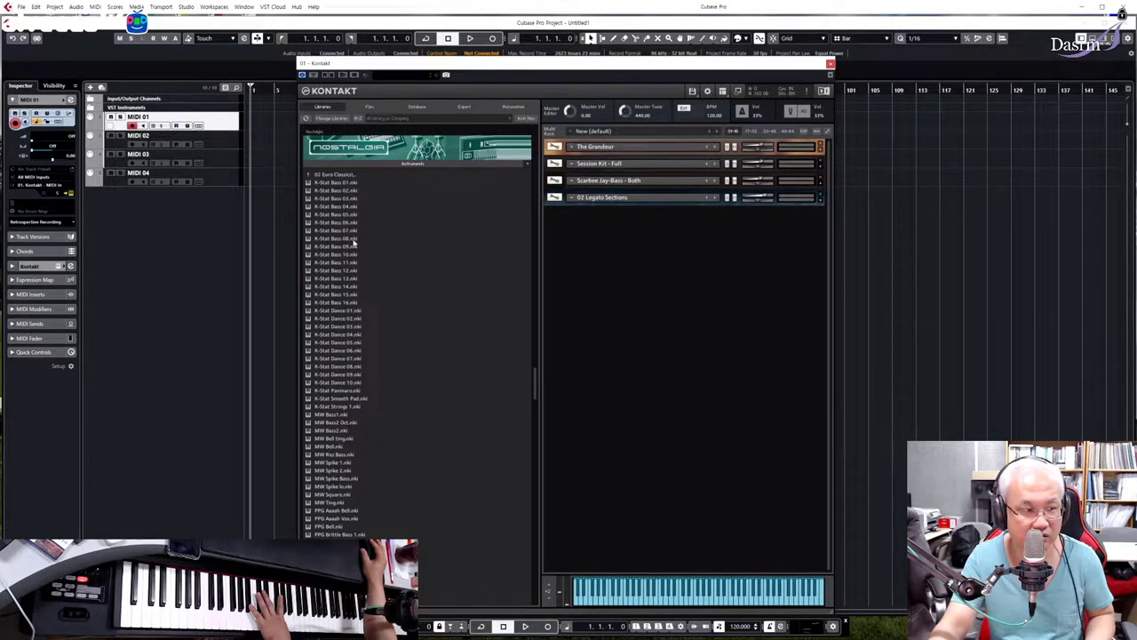
left_click(382, 148)
scroll(469, 361, "up", 2)
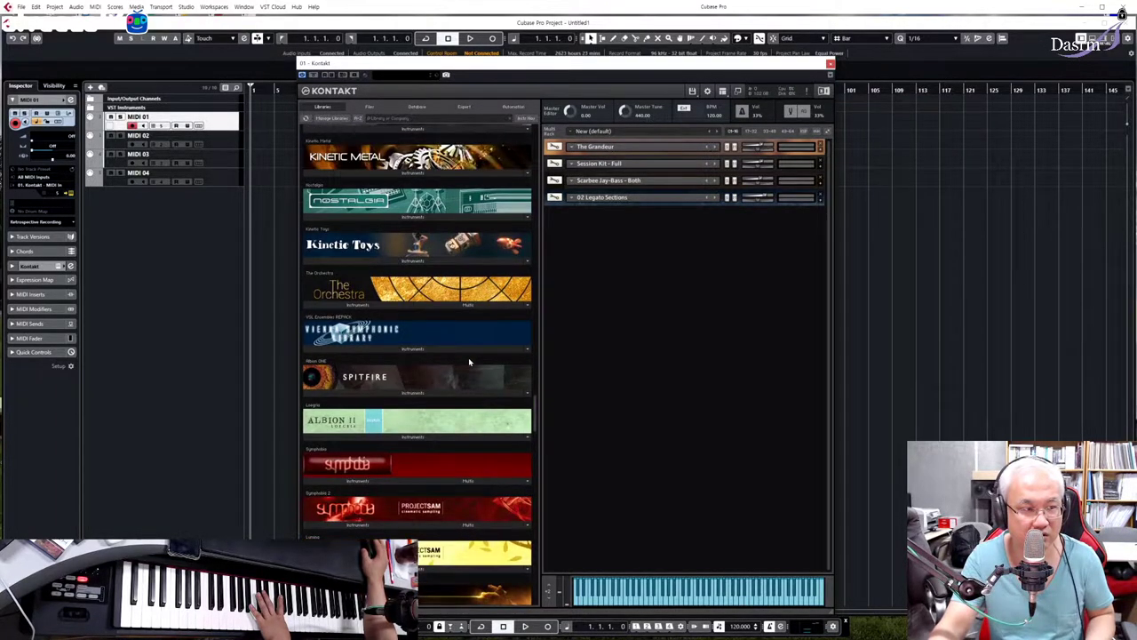
scroll(469, 360, "up", 2)
left_click(388, 280)
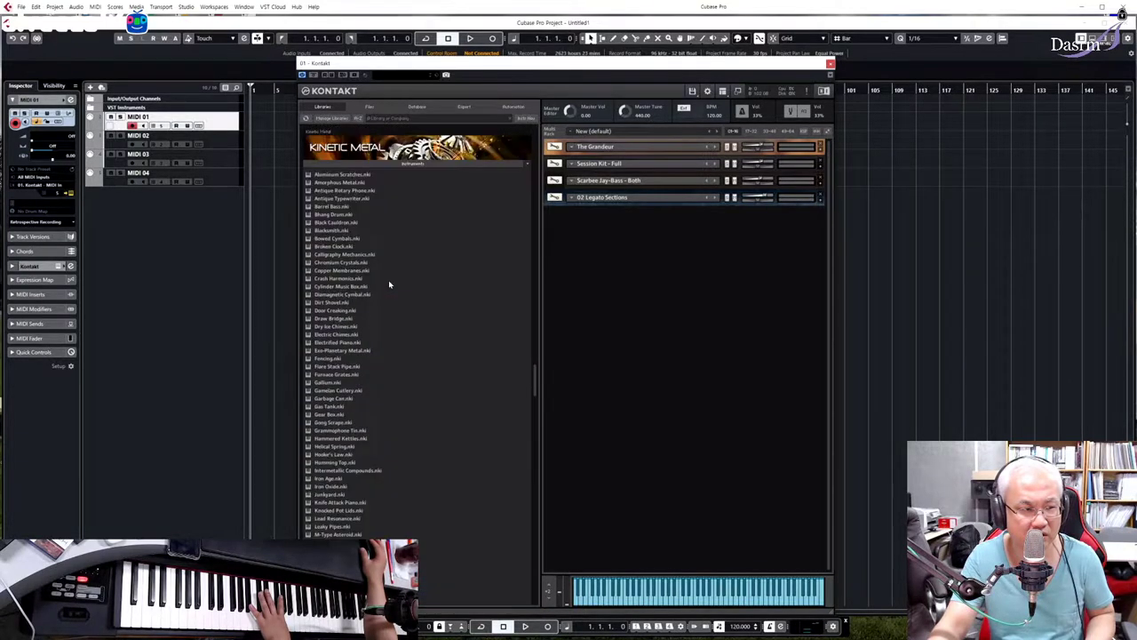
double_click(346, 286)
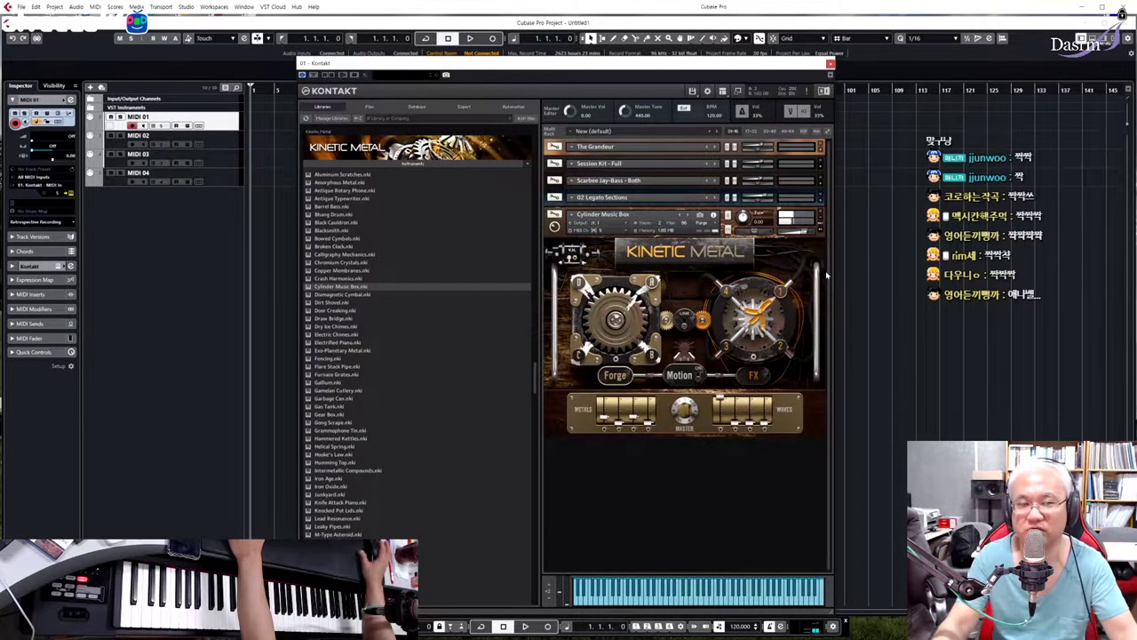
left_click(819, 214)
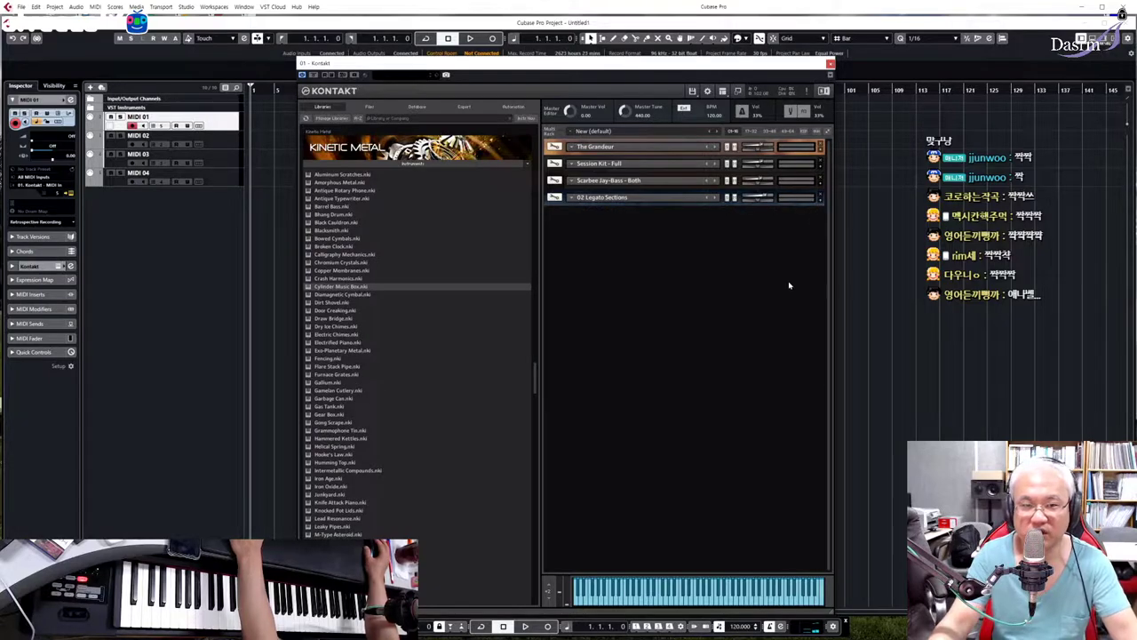
Return to the Cubase project from the desktop and close the Kontakt window
left_click(1081, 6)
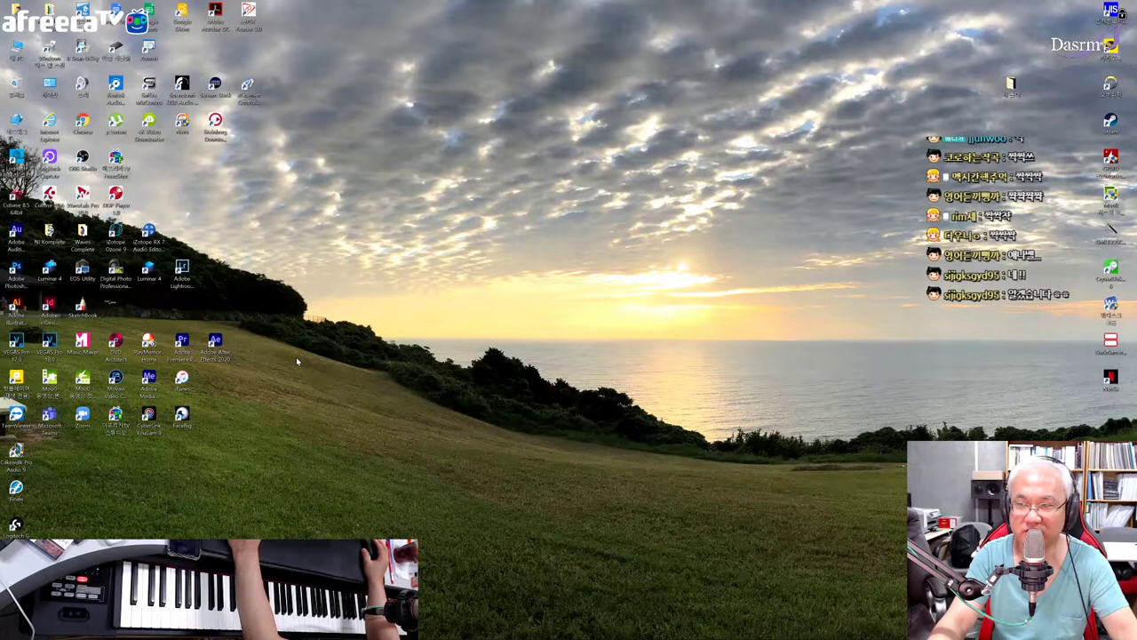
mouse_move(511, 631)
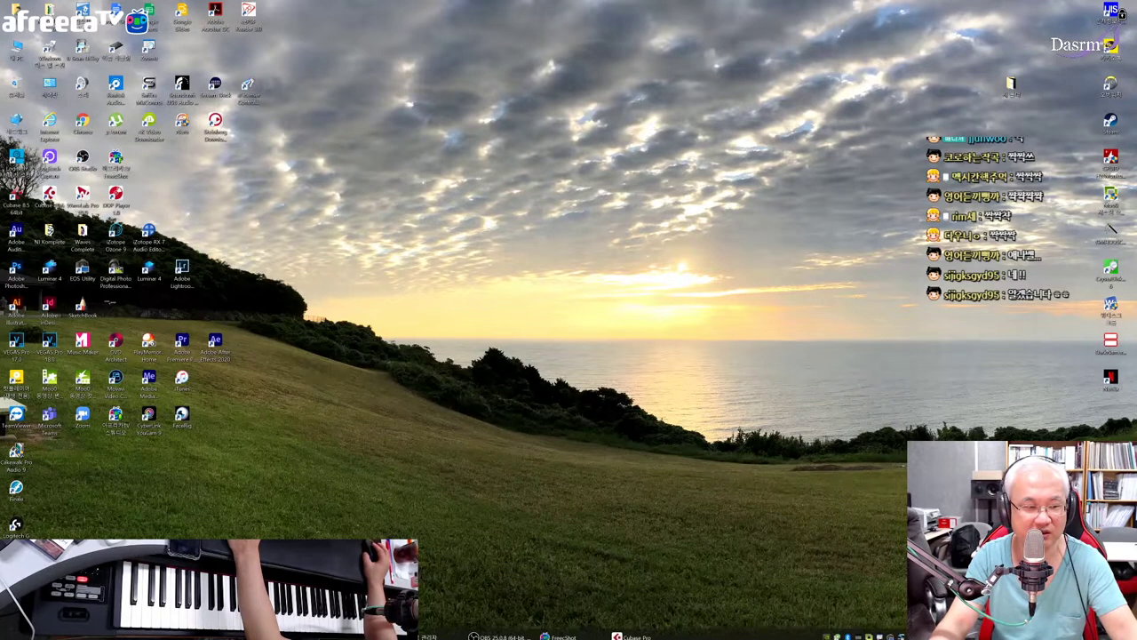
left_click(632, 630)
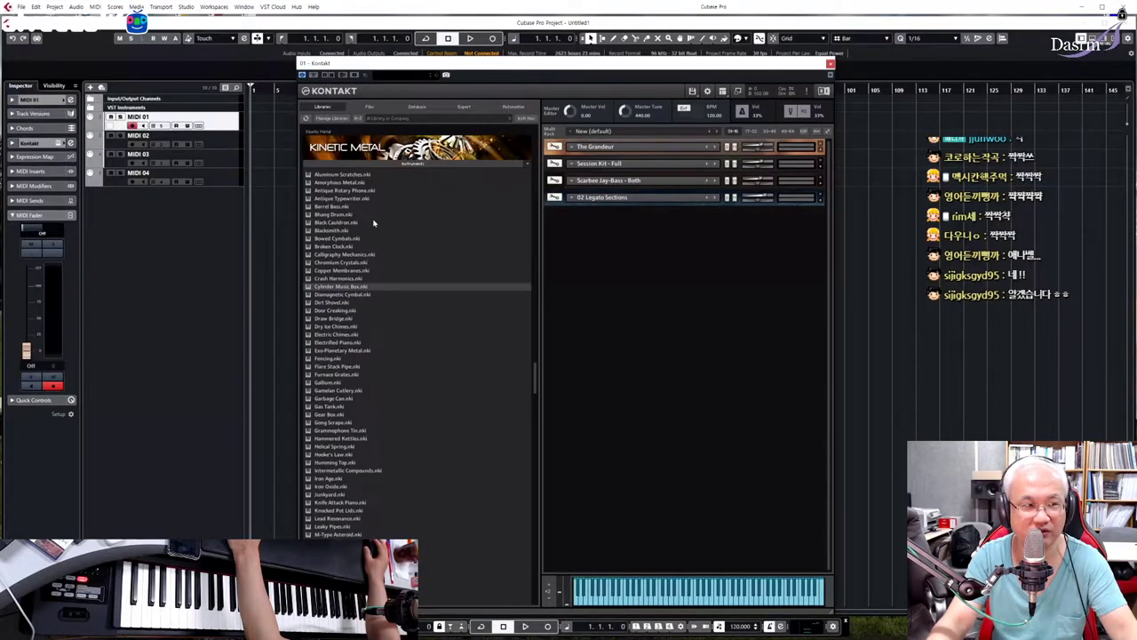
left_click(829, 65)
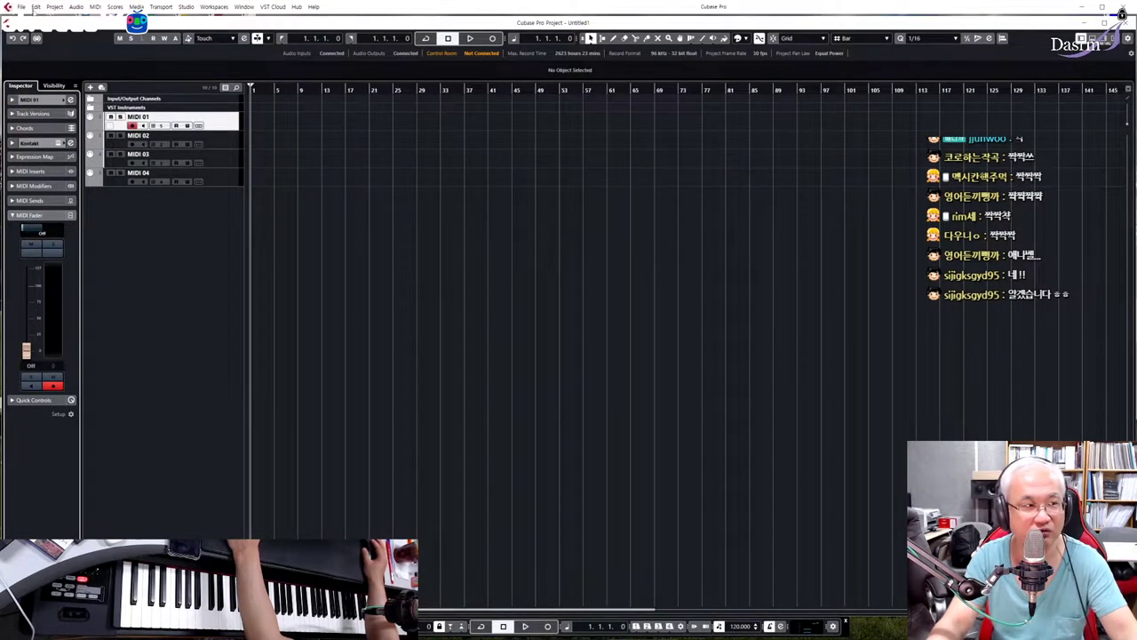
View the MIDI File option among the project's import choices and hide the transport bar
left_click(21, 7)
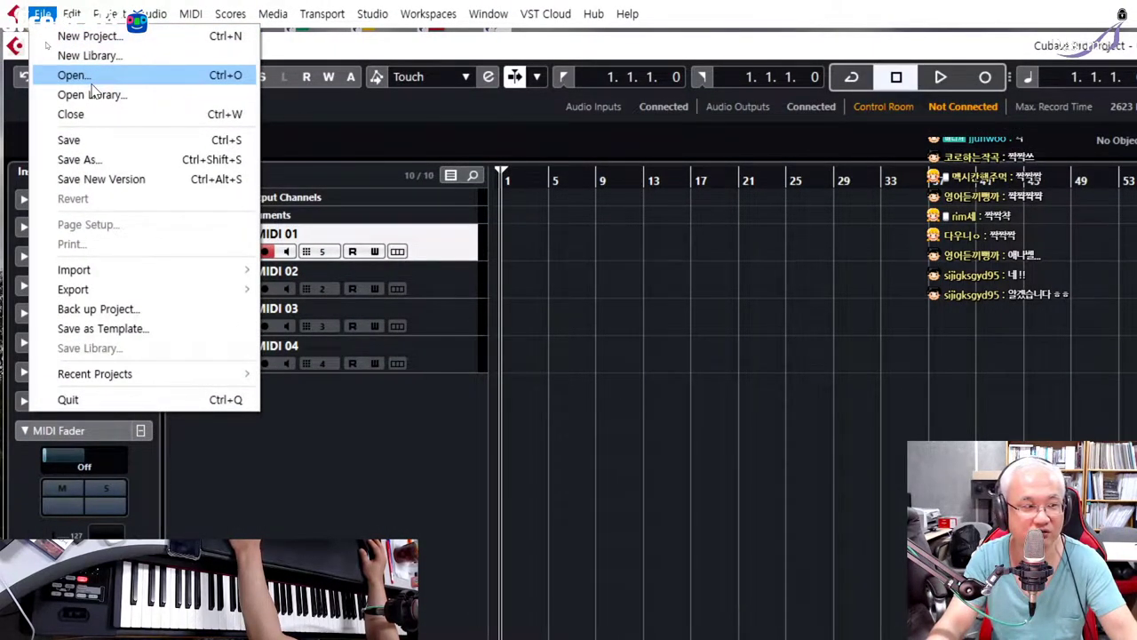
mouse_move(150, 270)
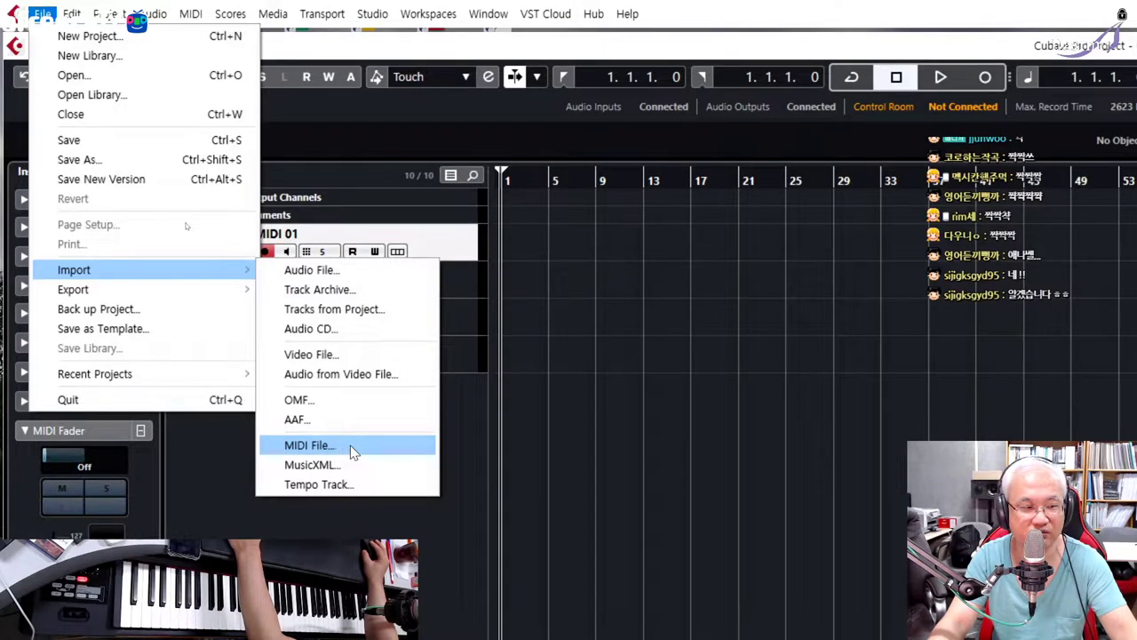
left_click(471, 405)
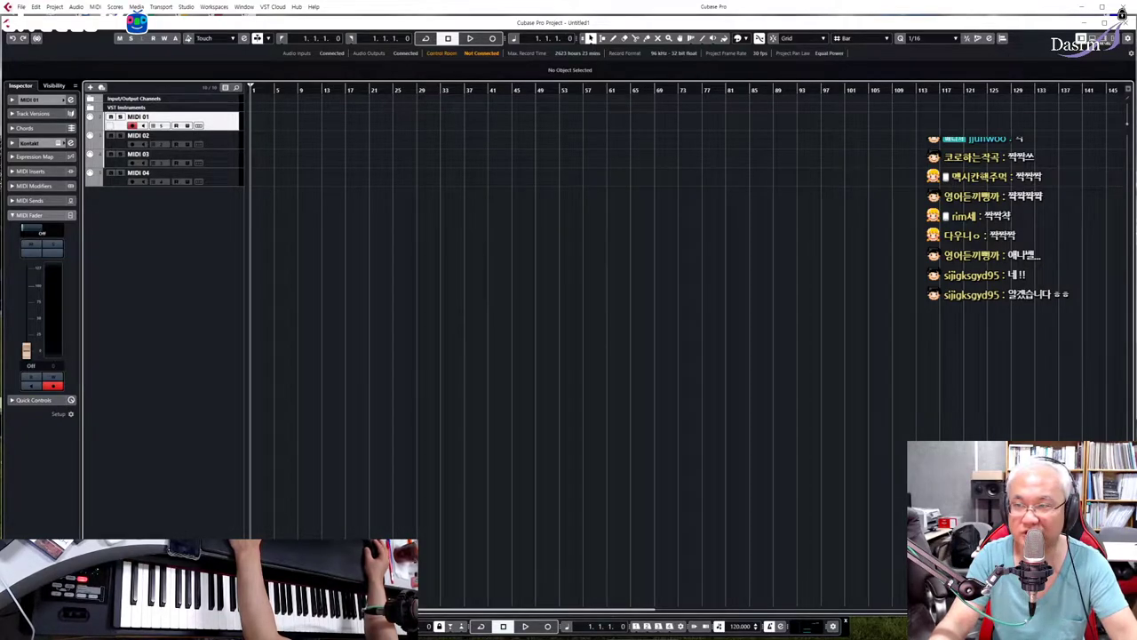
key("F2")
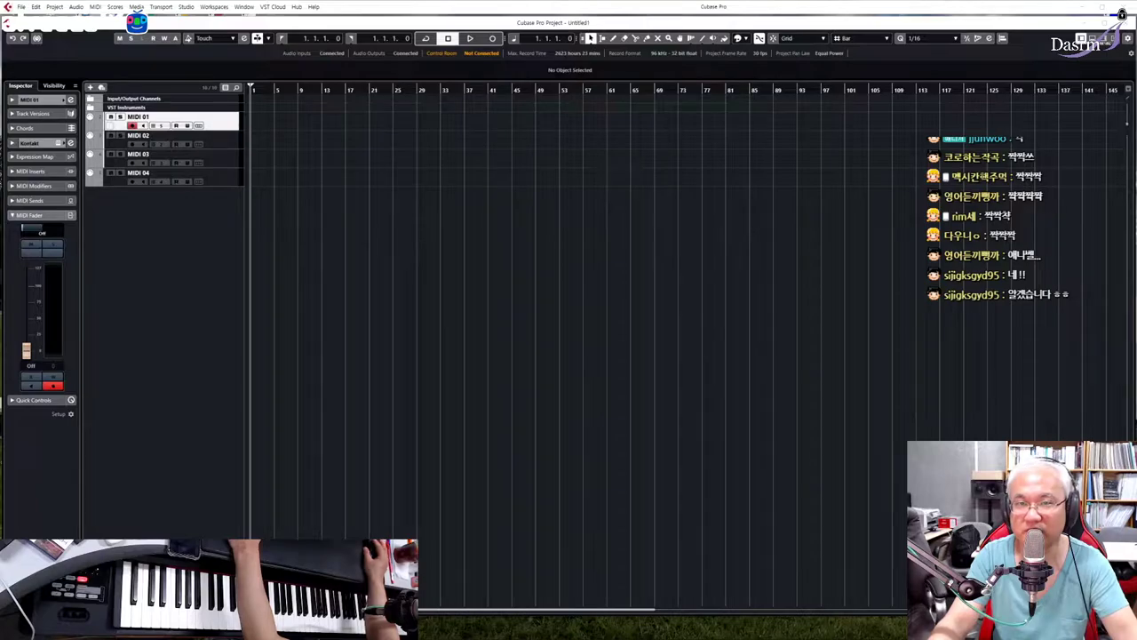
Switch from Cubase to the media player, play 하늘나라동화 swing.mp3, and skip back to its opening seconds
left_click(1082, 7)
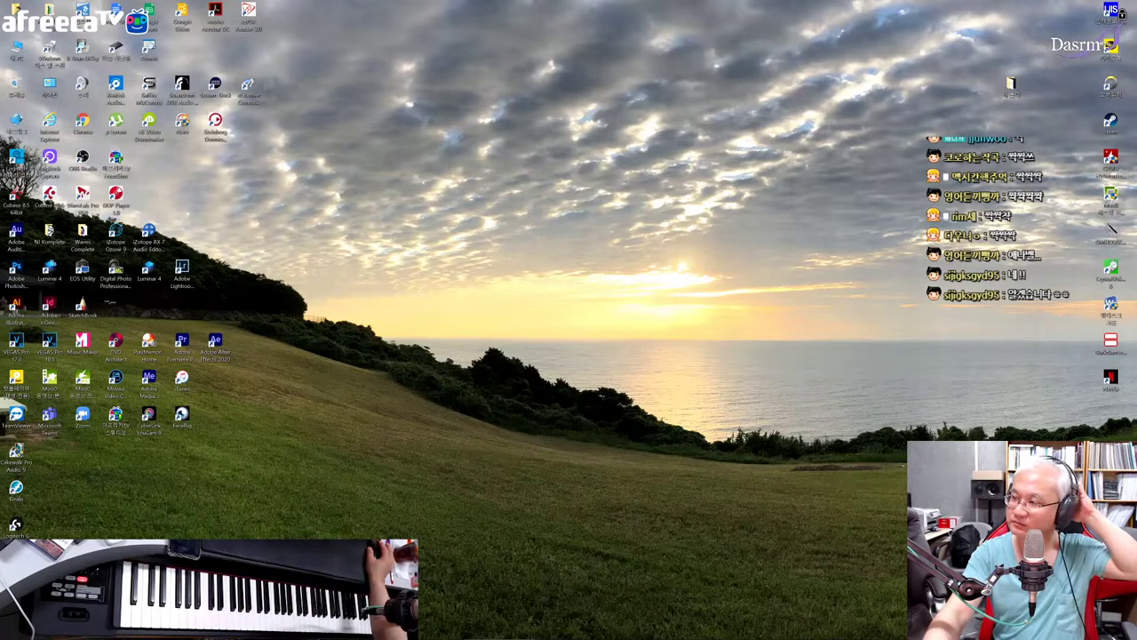
mouse_move(942, 638)
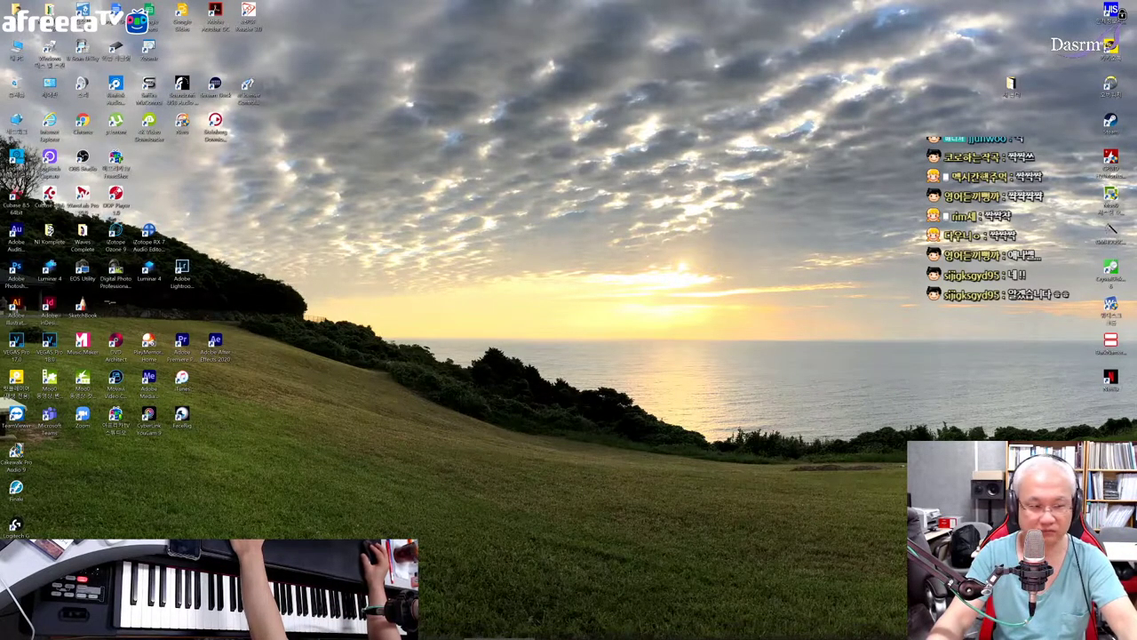
left_click(429, 631)
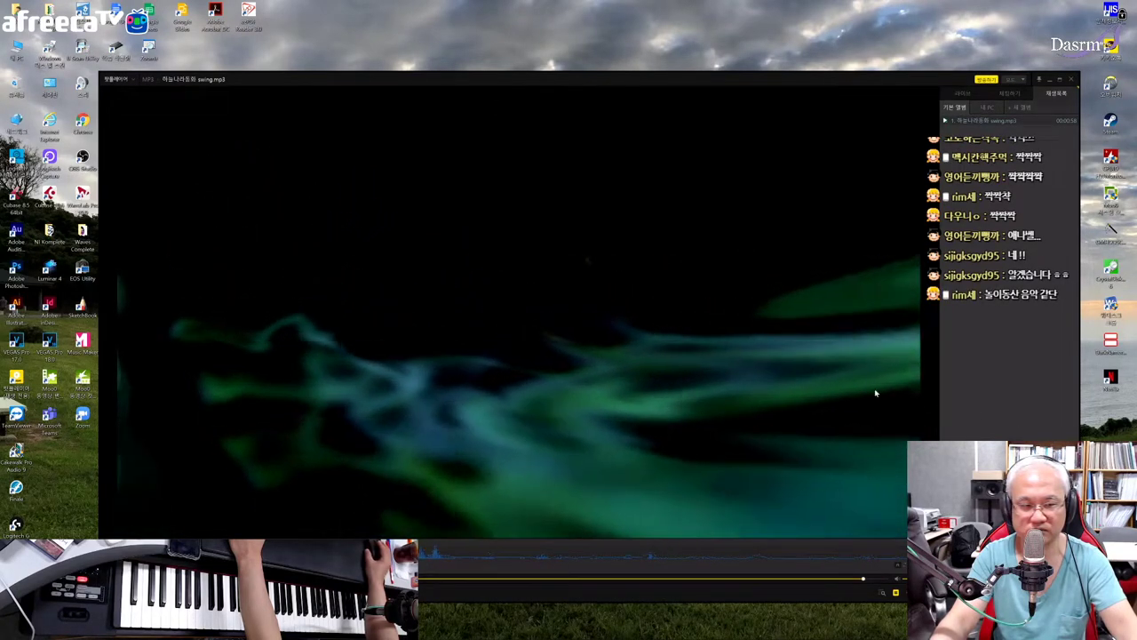
left_click(666, 424)
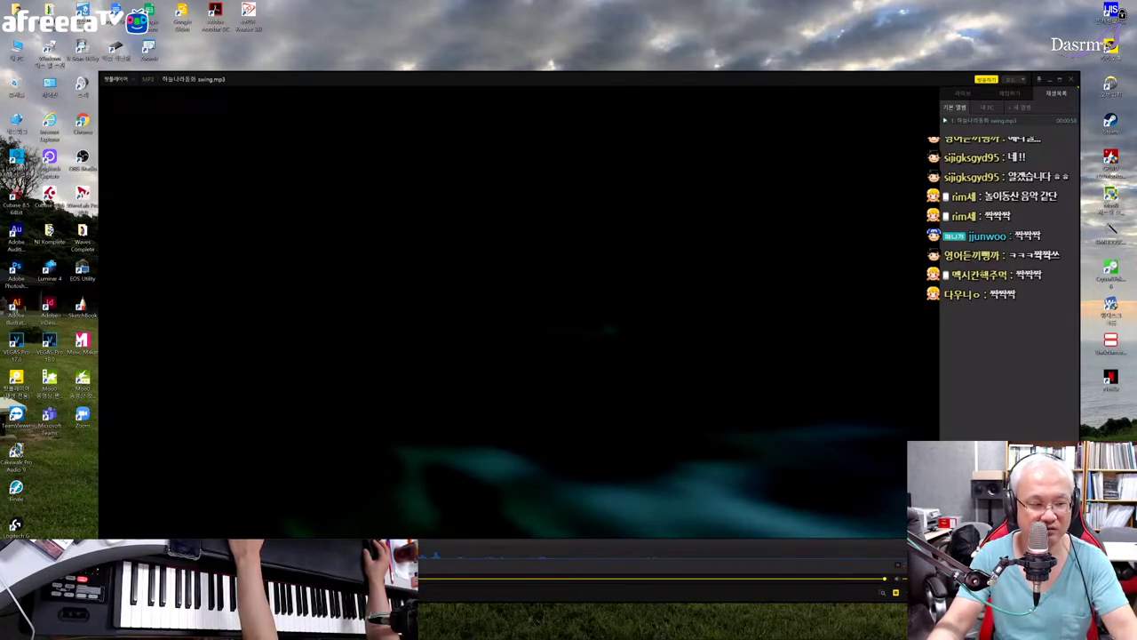
key("Left")
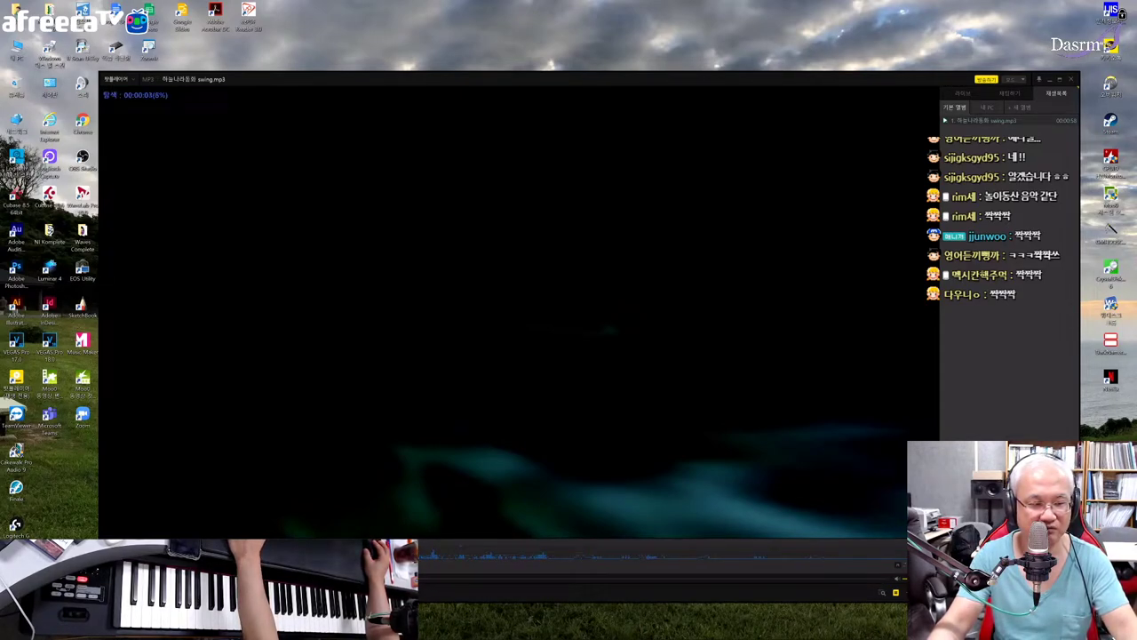
key("Left")
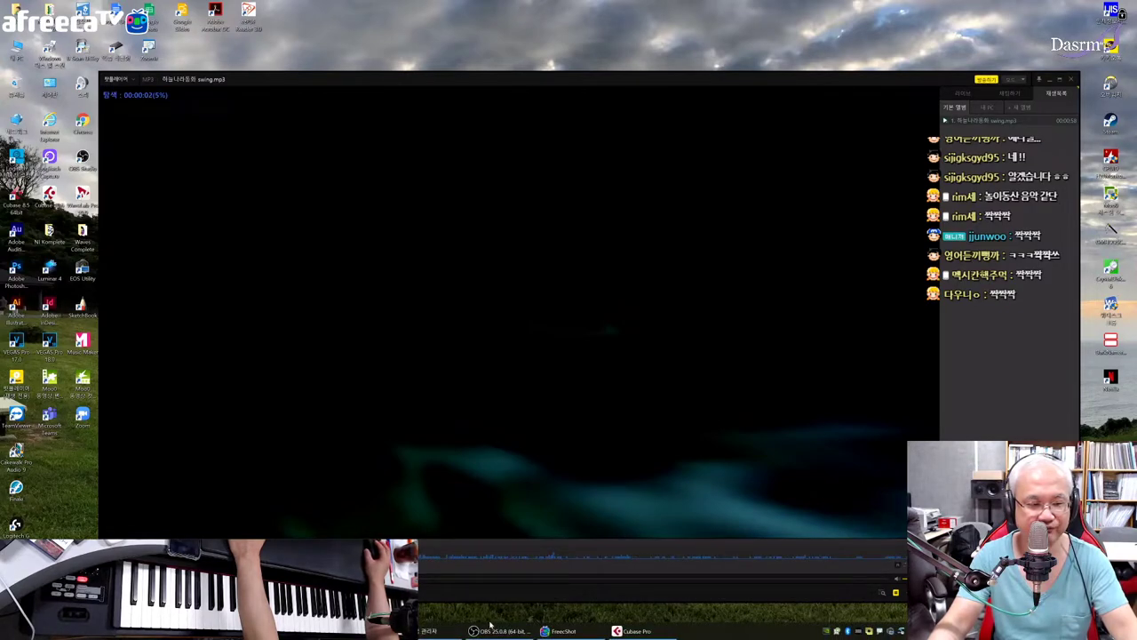
Switch back to Cubase, select the MIDI 02 track, and expand the Session Kit - Full instrument in Kontakt
left_click(636, 631)
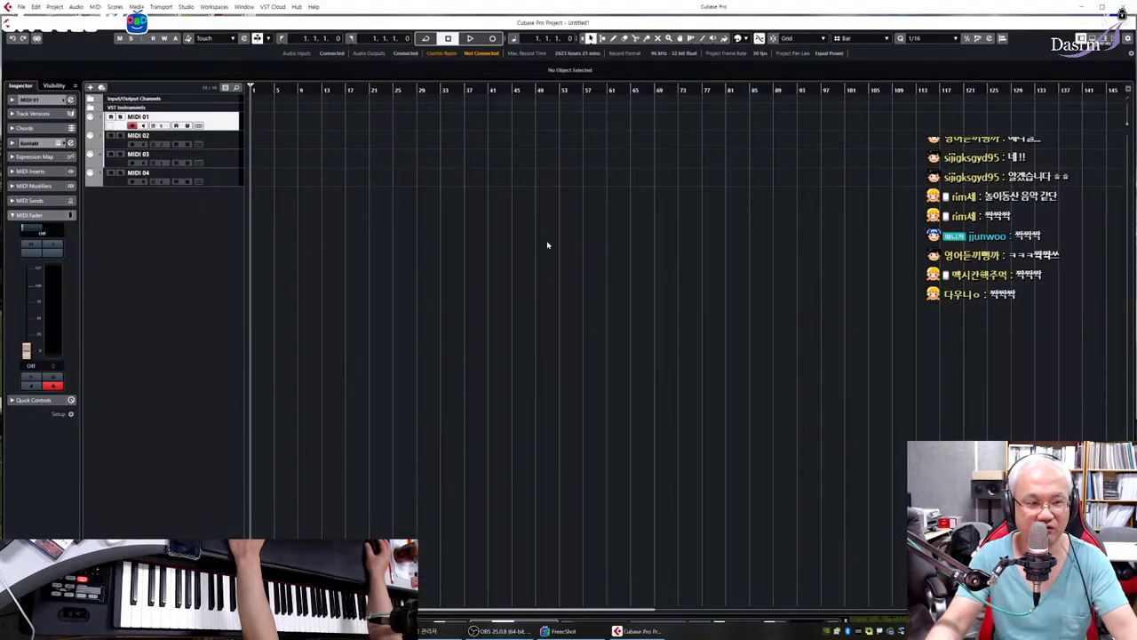
left_click(230, 139)
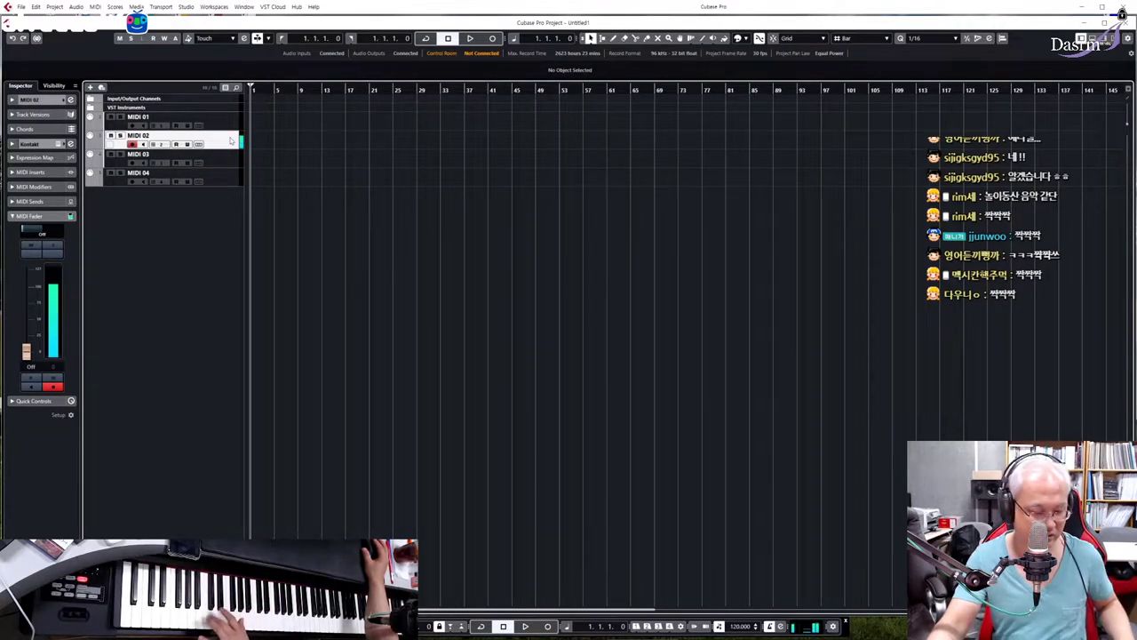
left_click(44, 102)
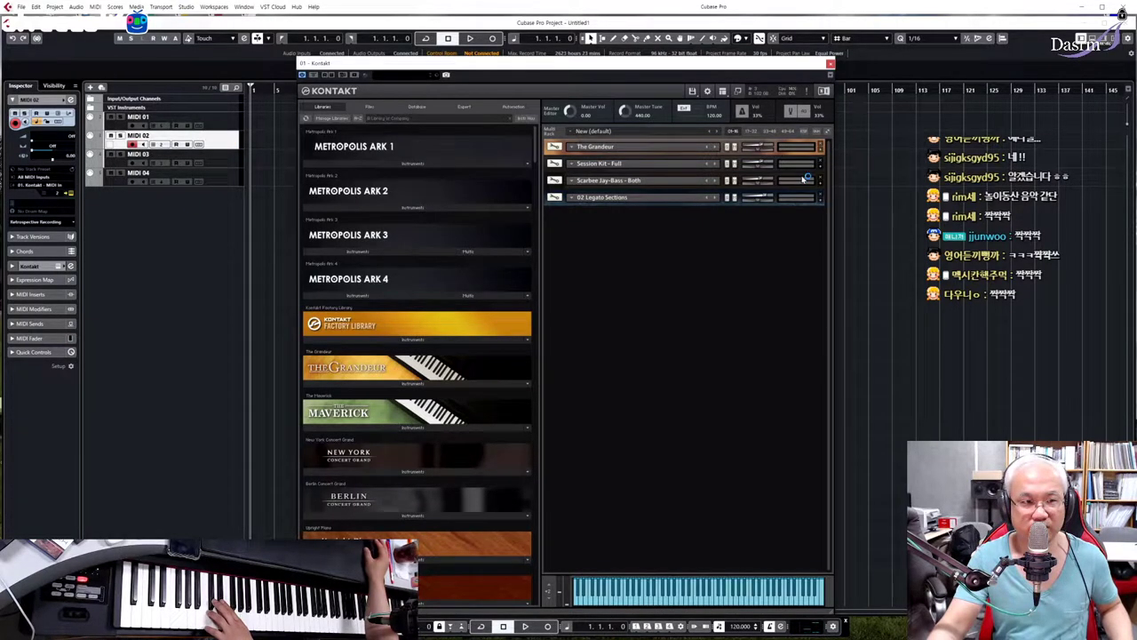
left_click(819, 167)
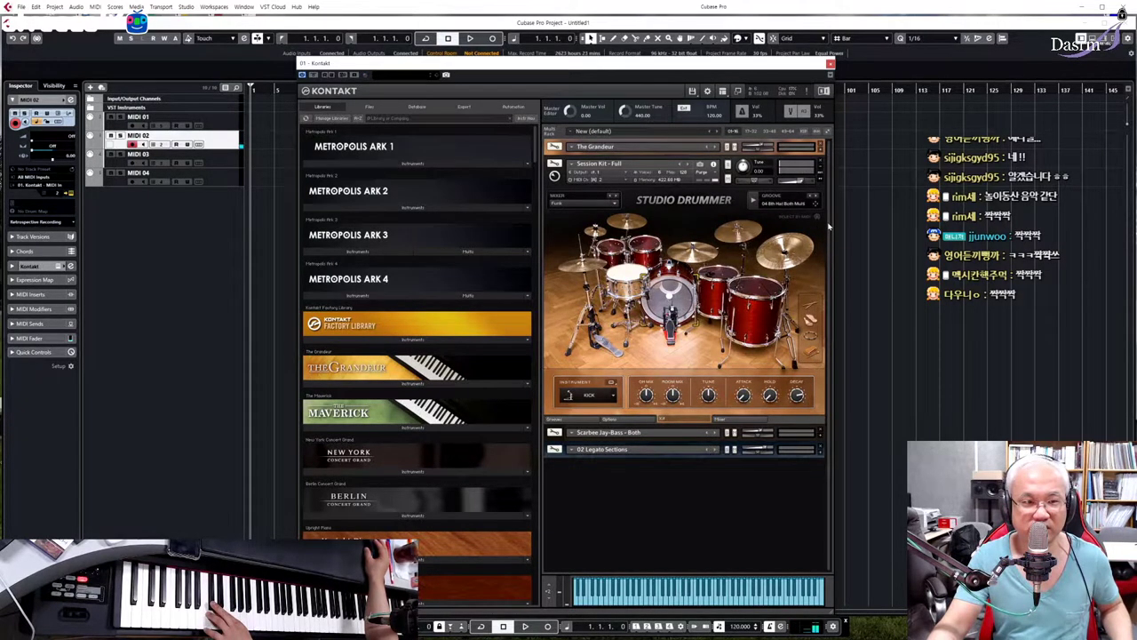
Set Studio Drummer's mixer preset to Jazz and shift the Kontakt window slightly aside
left_click(614, 204)
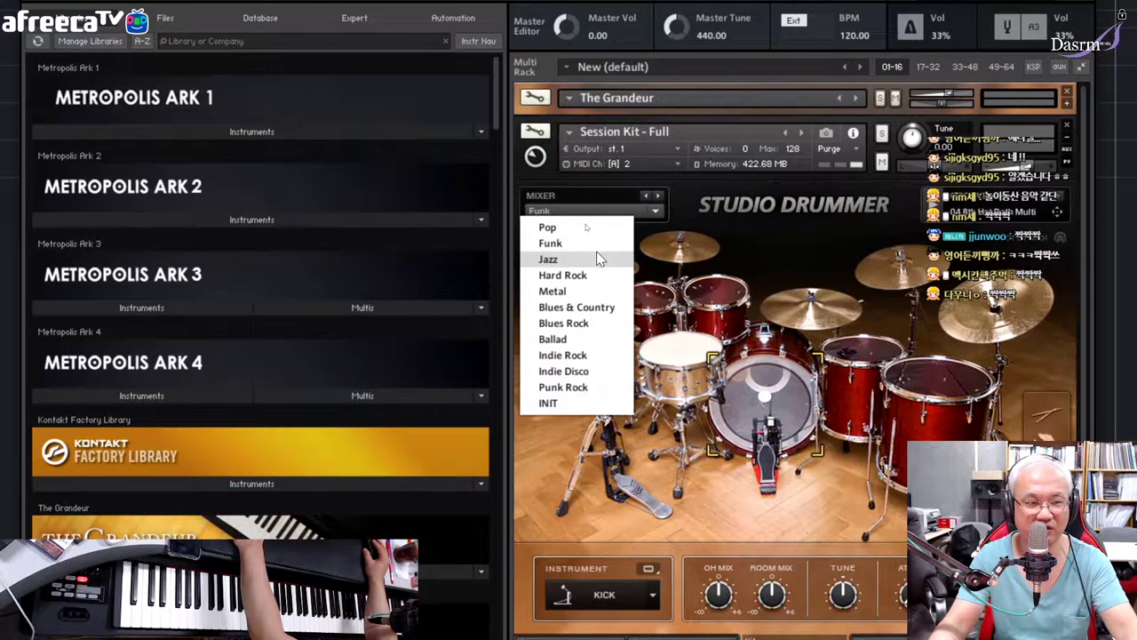
left_click(548, 259)
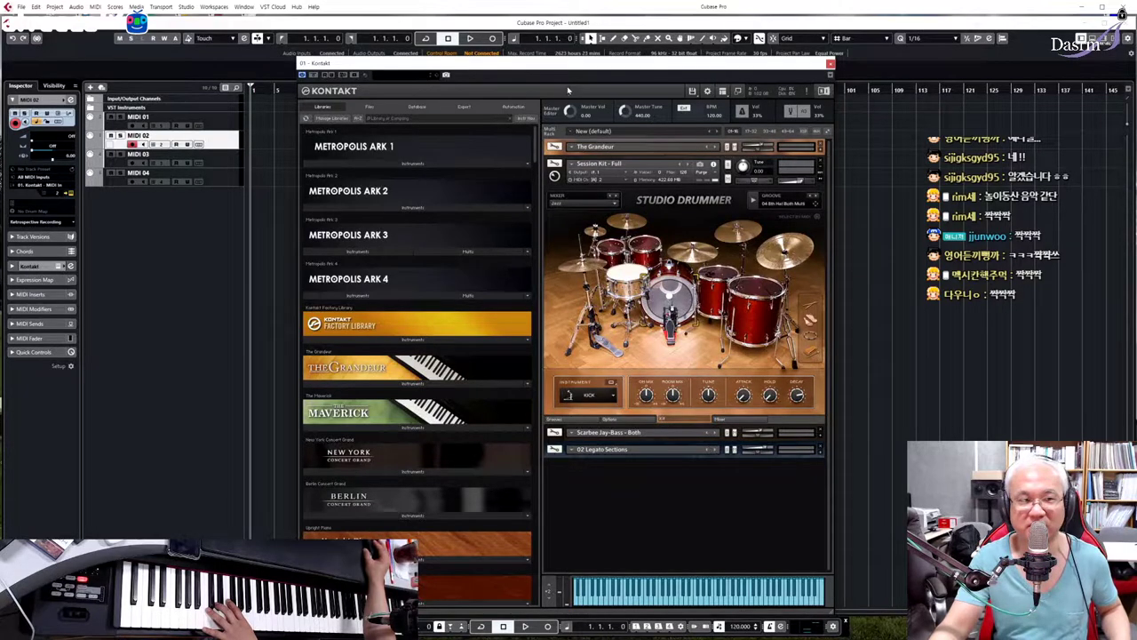
left_click_drag(578, 62, 621, 63)
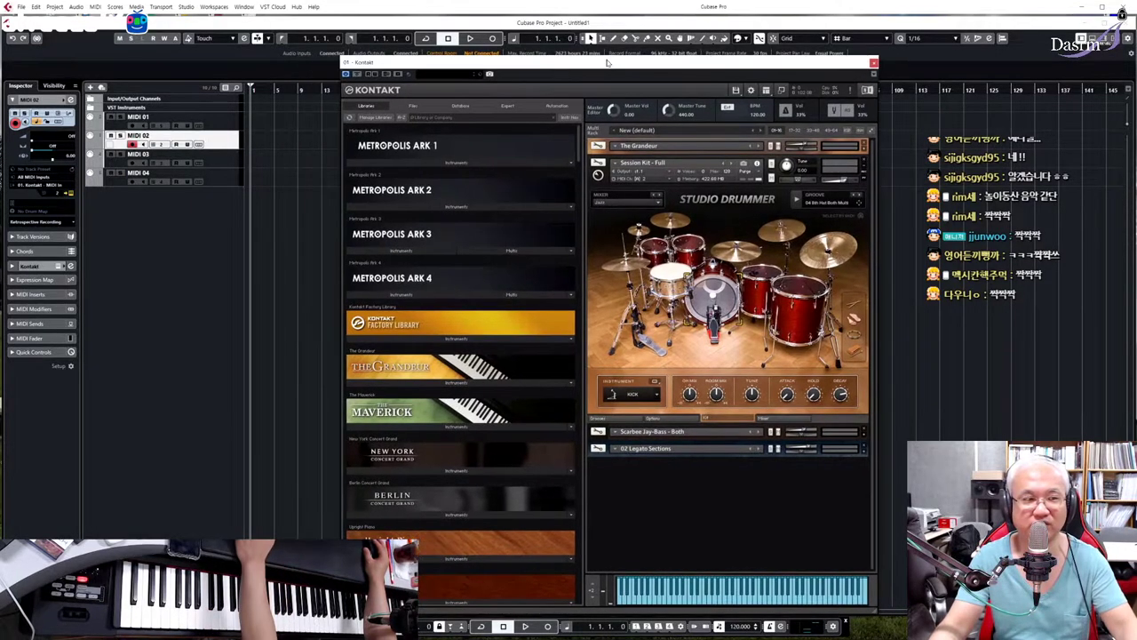
Minimize Cubase and replay the opening of 하늘나라동화 swing.mp3 in the media player, pausing after a short passage
left_click(1083, 8)
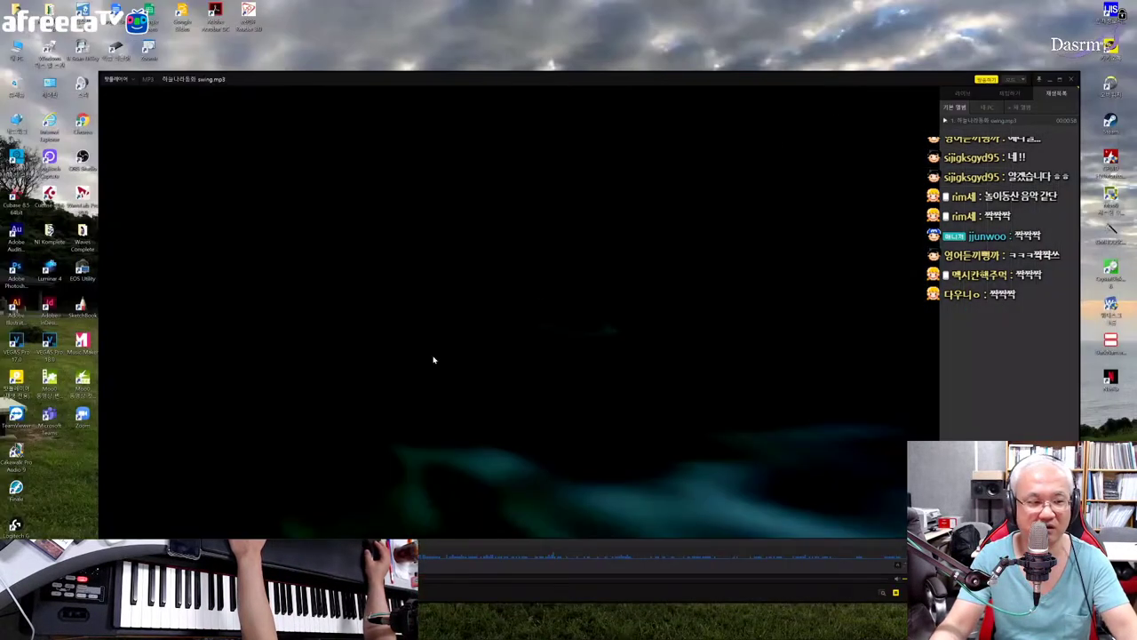
key("Left")
key("space")
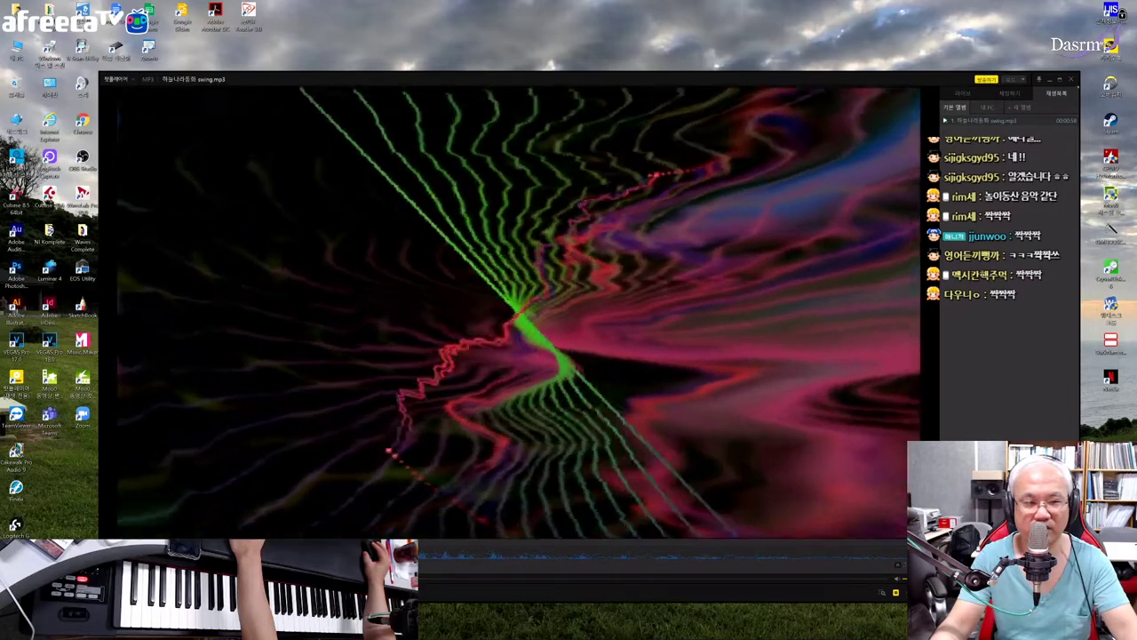
key("space")
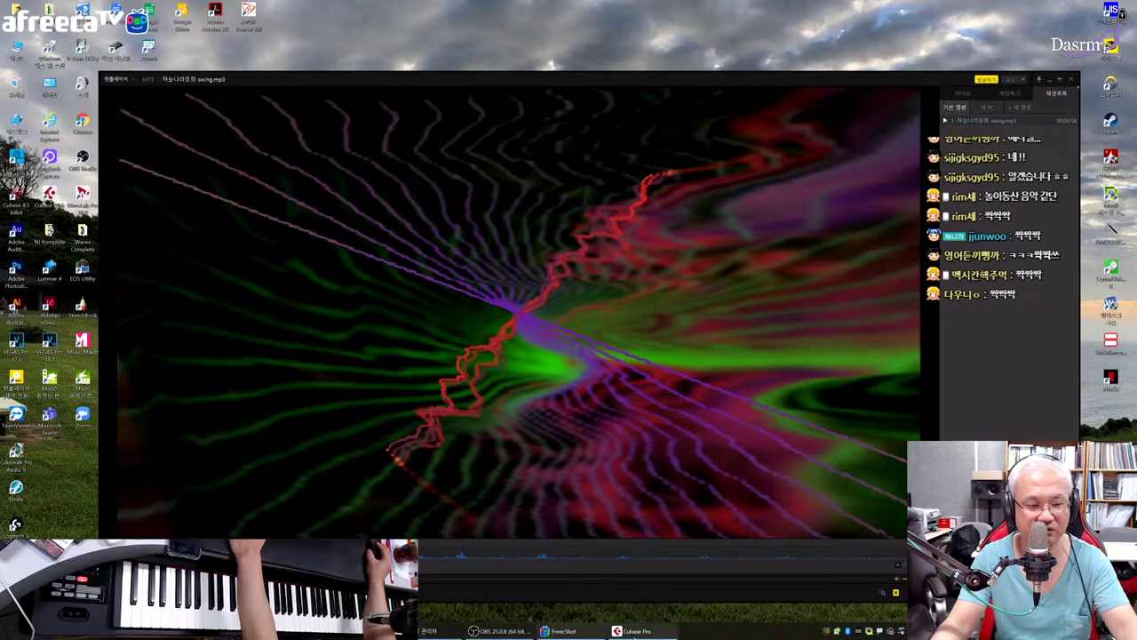
Bring Cubase back up, listen to another passage of 하늘나라동화 swing.mp3, and close the media player
left_click(634, 632)
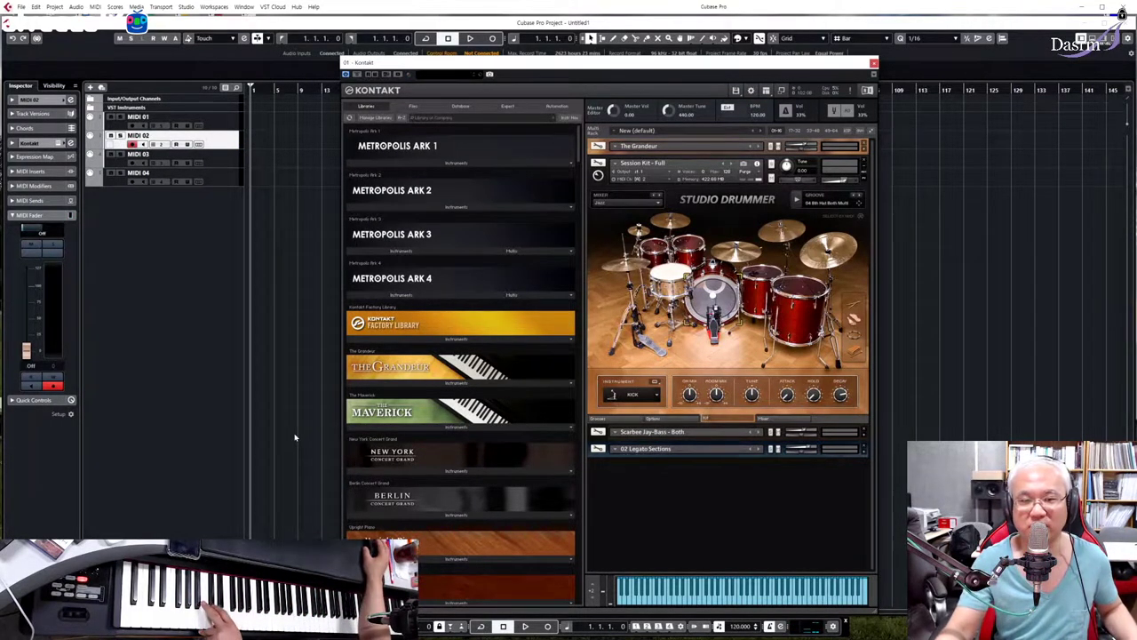
mouse_move(646, 632)
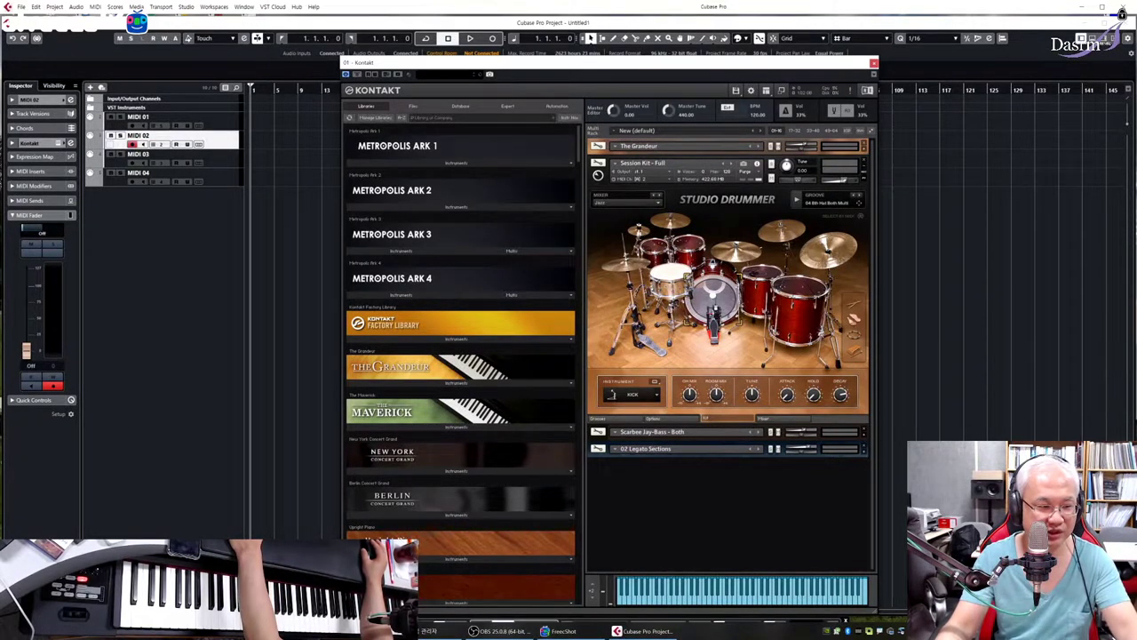
left_click(563, 630)
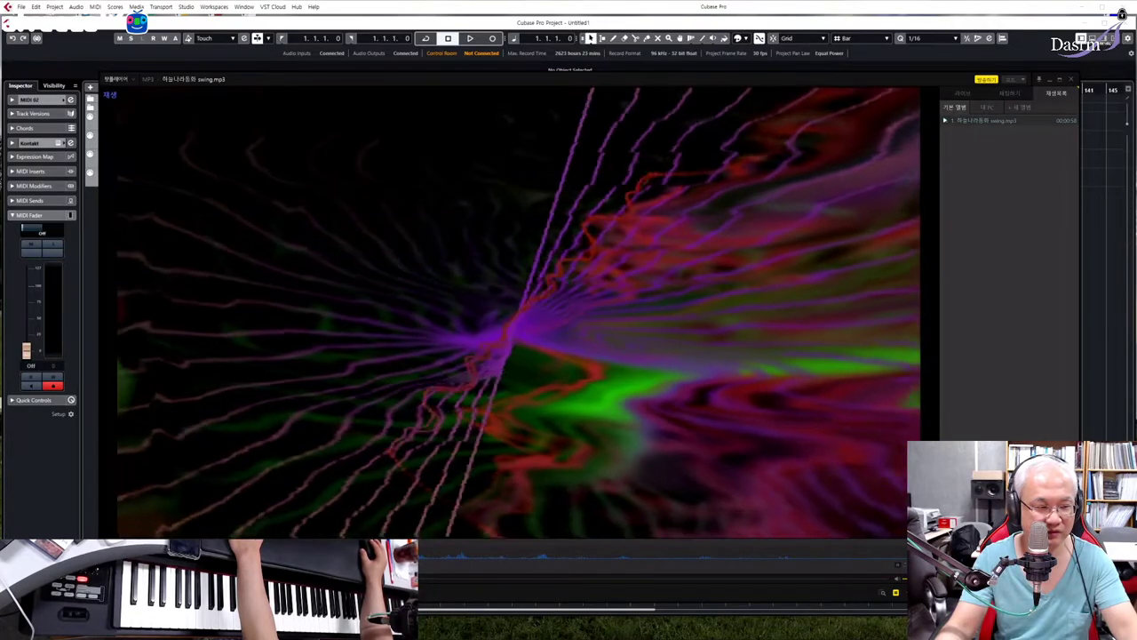
key("space")
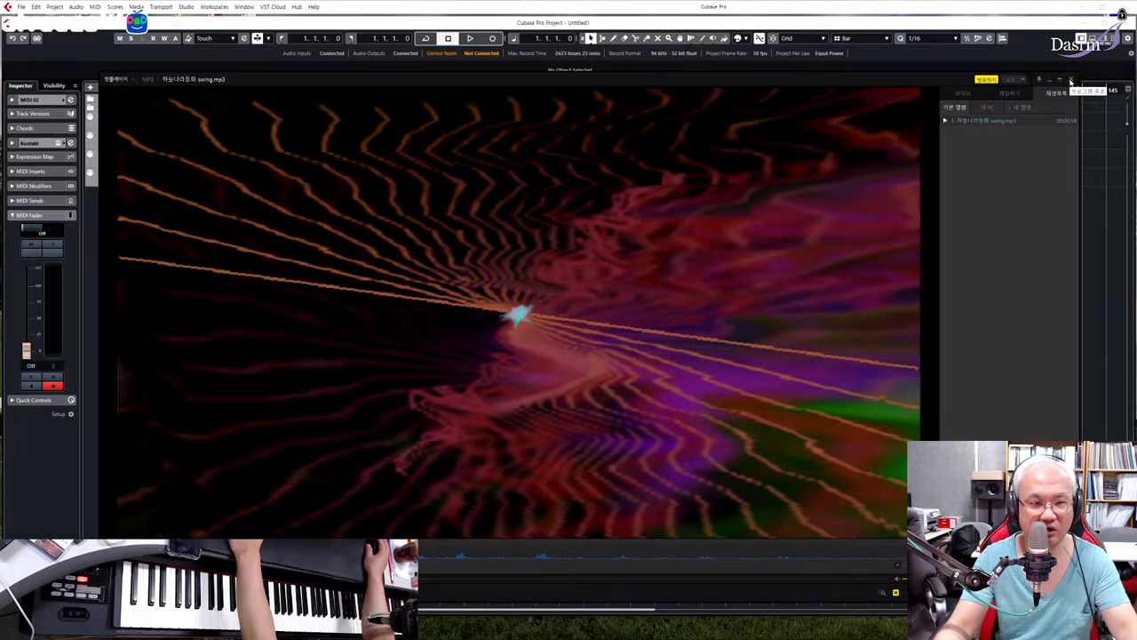
left_click(1071, 81)
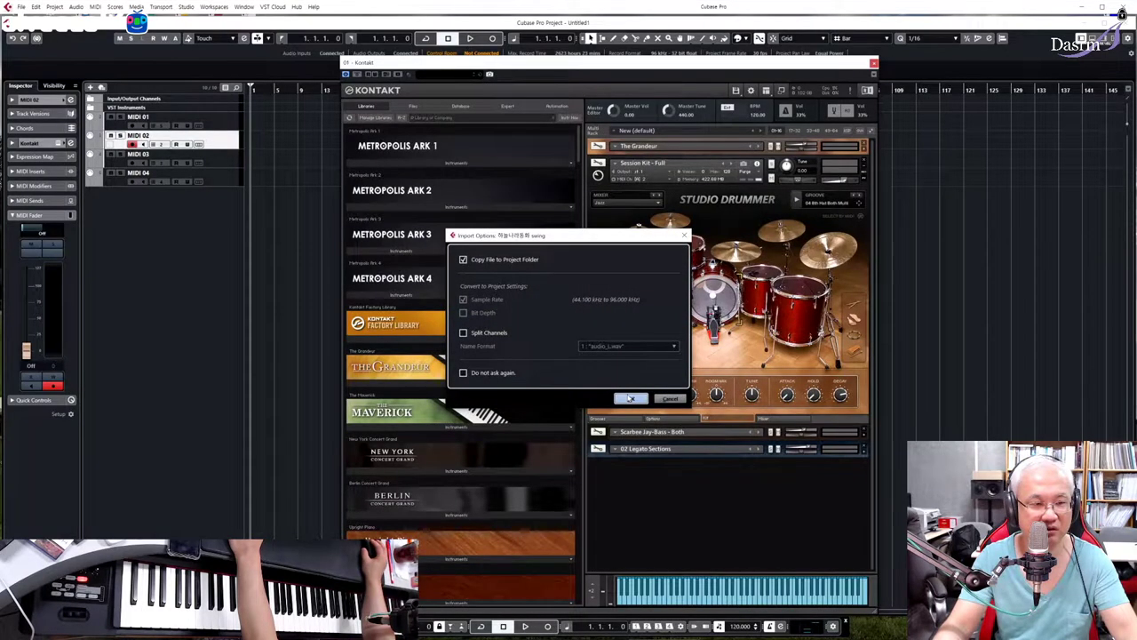
Import 하늘나라동화 swing as an audio track with Copy File to Project Folder enabled, and enlarge the track's height
left_click(629, 397)
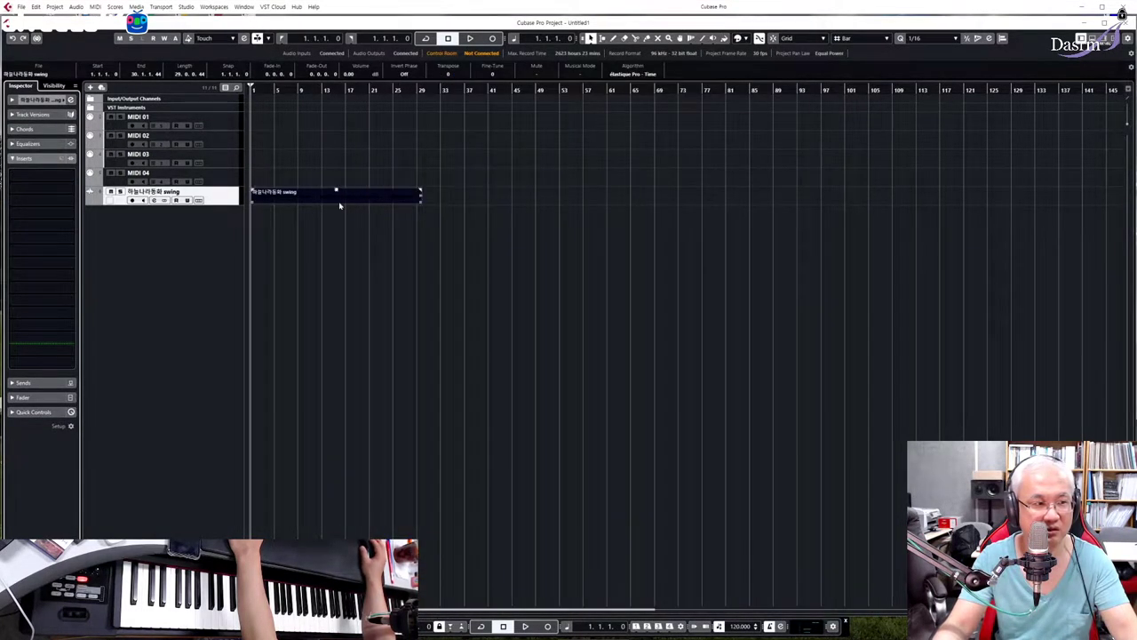
left_click(276, 224)
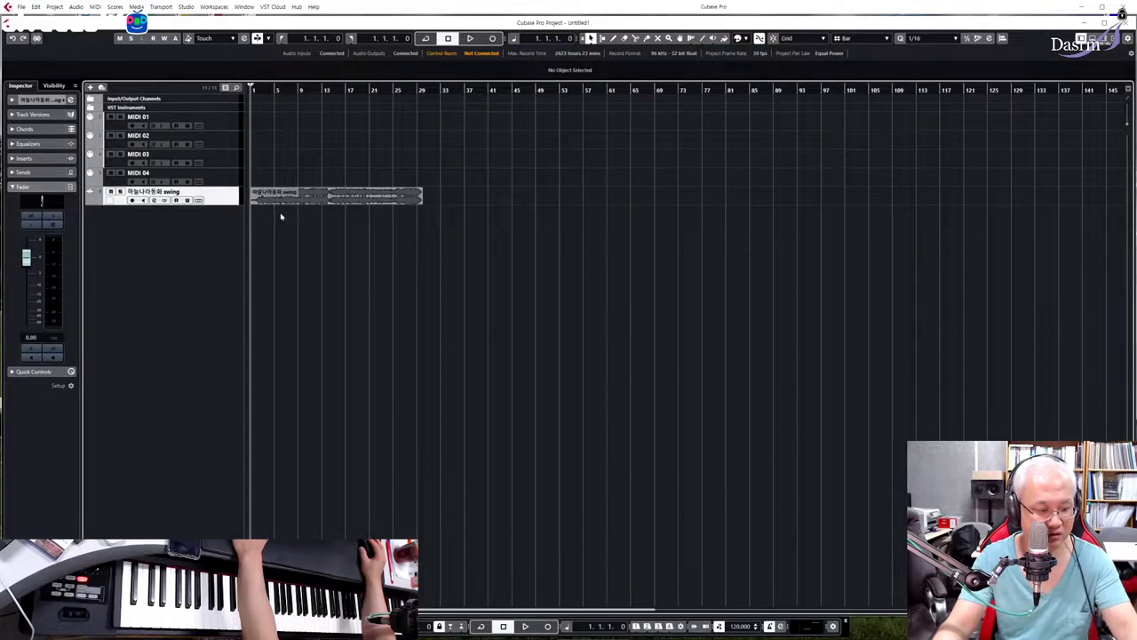
left_click_drag(218, 205, 217, 328)
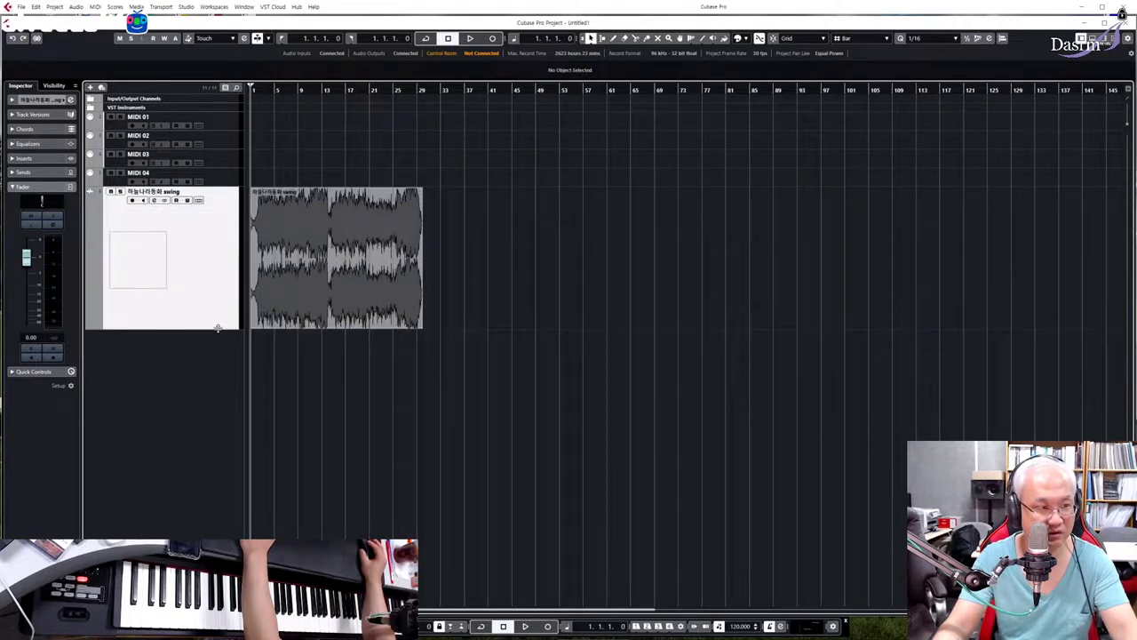
key("h")
key("h")
key("h")
key("h")
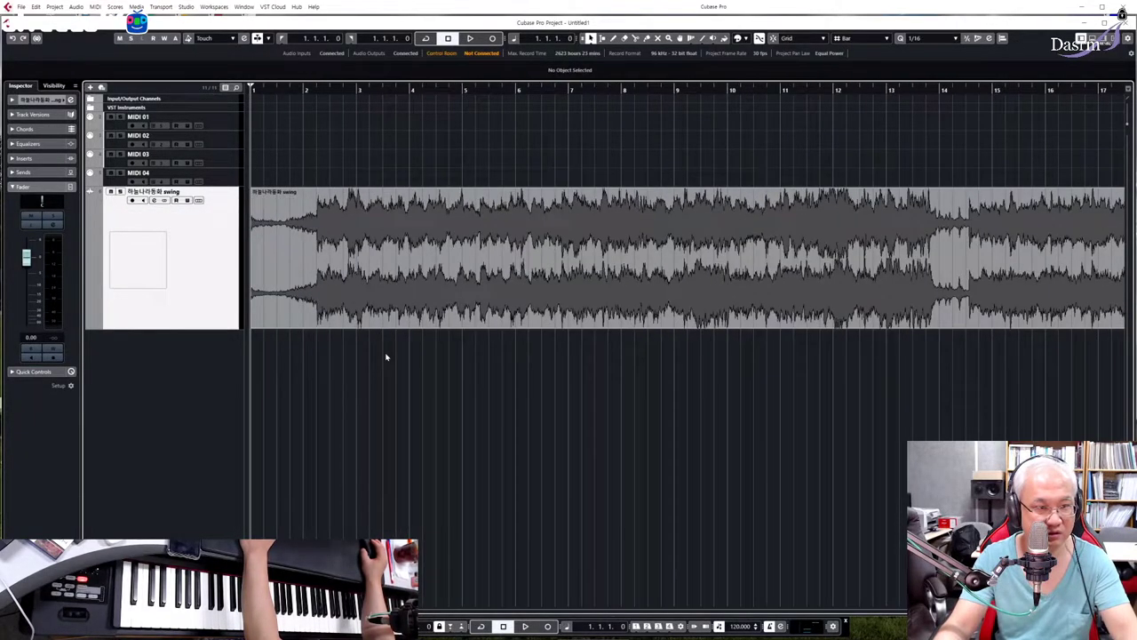
key("g")
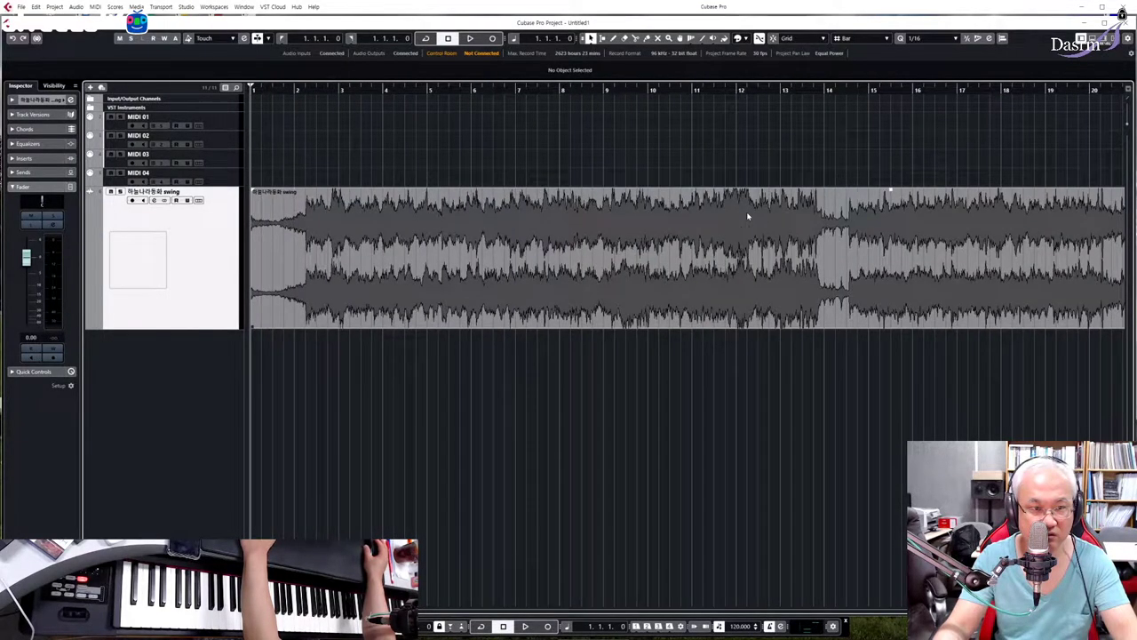
Open the swing clip in the Sample Editor and examine the waveform peaks around bar 12 at several magnifications
left_click(730, 91)
left_click(737, 223)
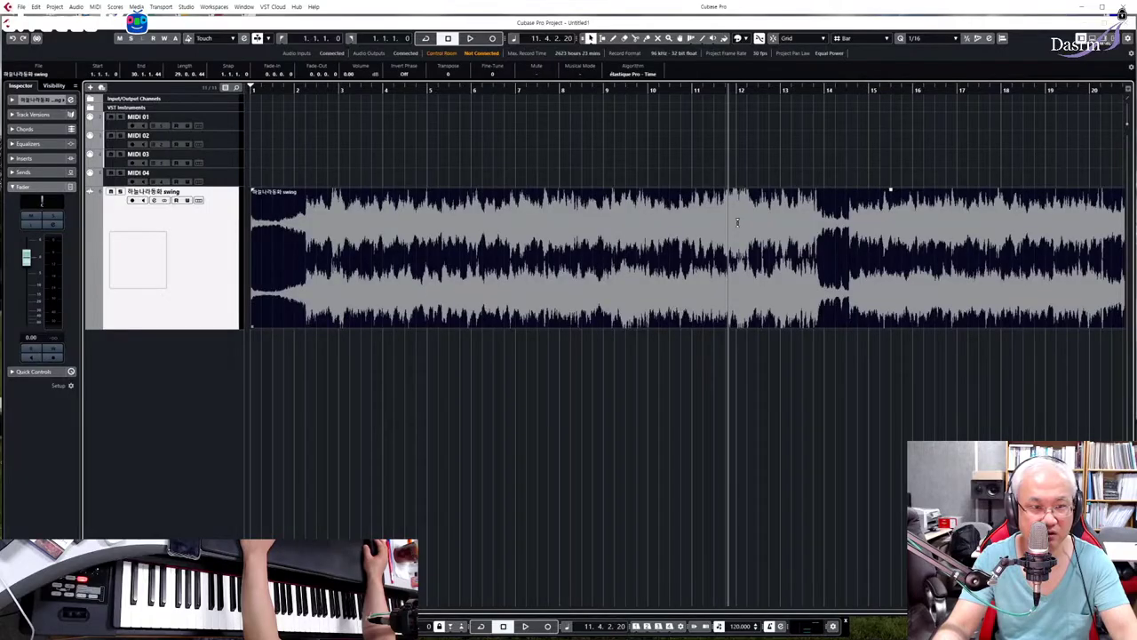
double_click(738, 222)
scroll(555, 284, "up", 8)
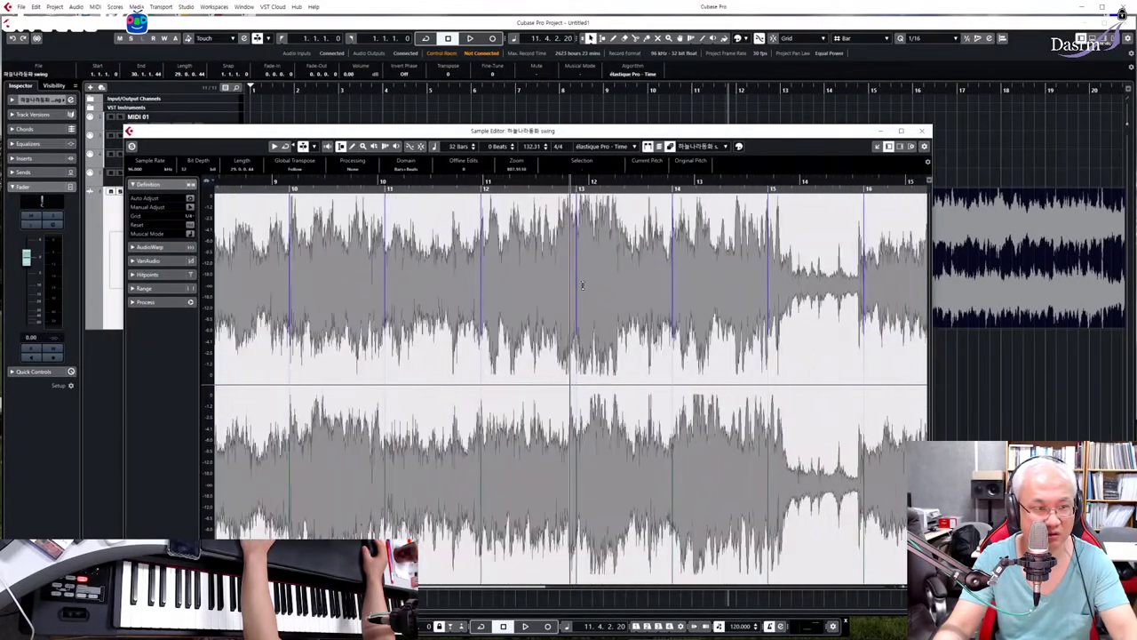
scroll(589, 283, "up", 2)
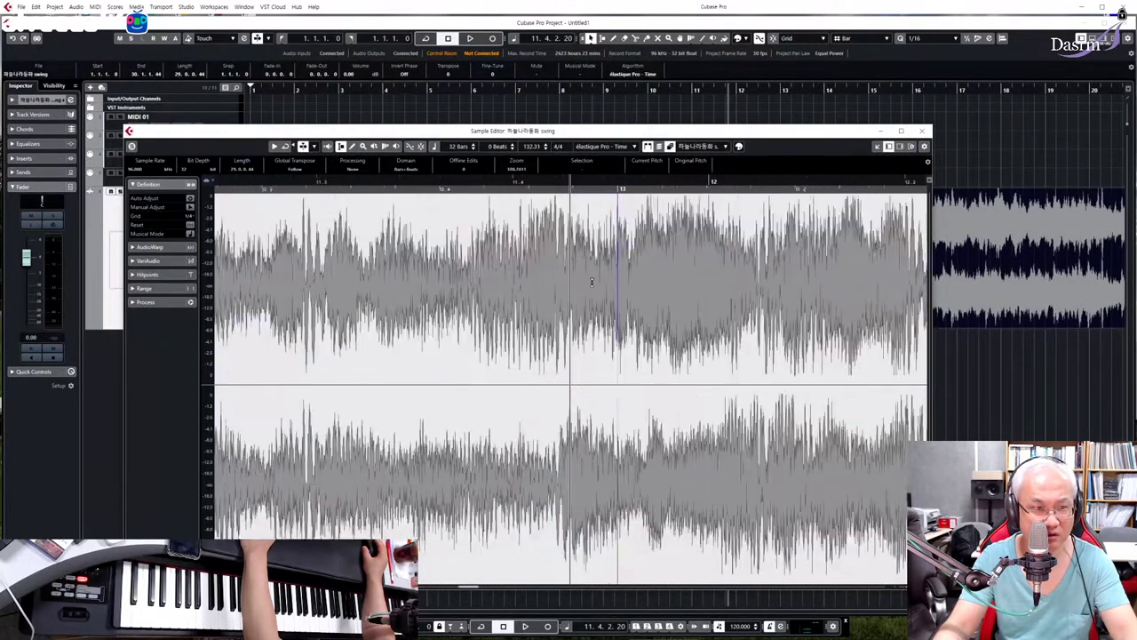
scroll(591, 283, "up", 1)
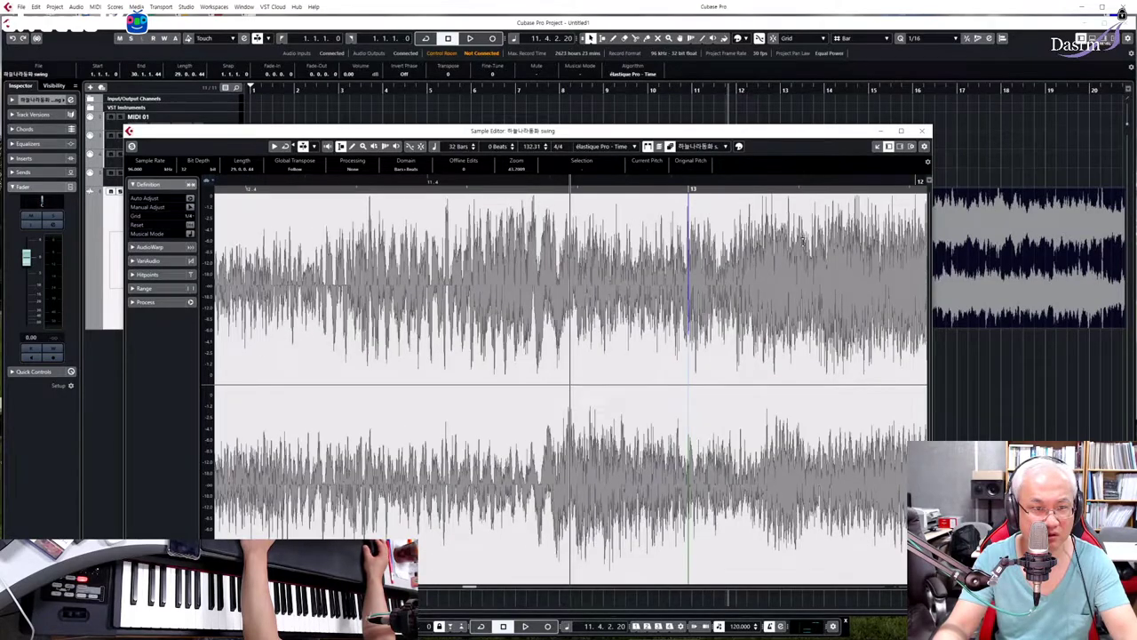
scroll(868, 192, "up", 4)
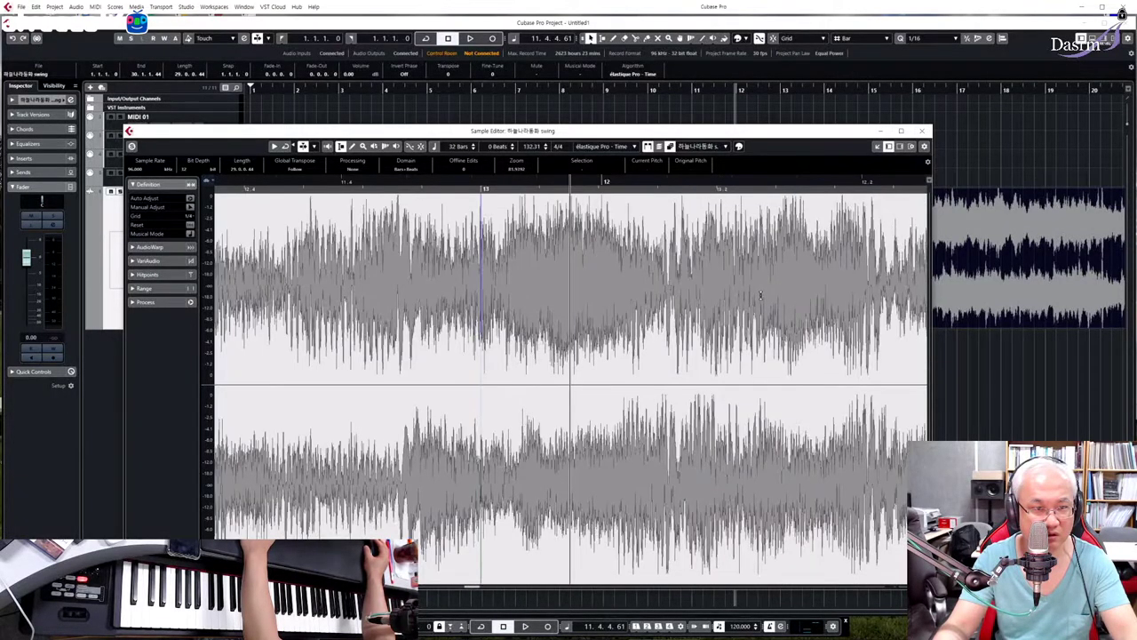
scroll(593, 317, "up", 5)
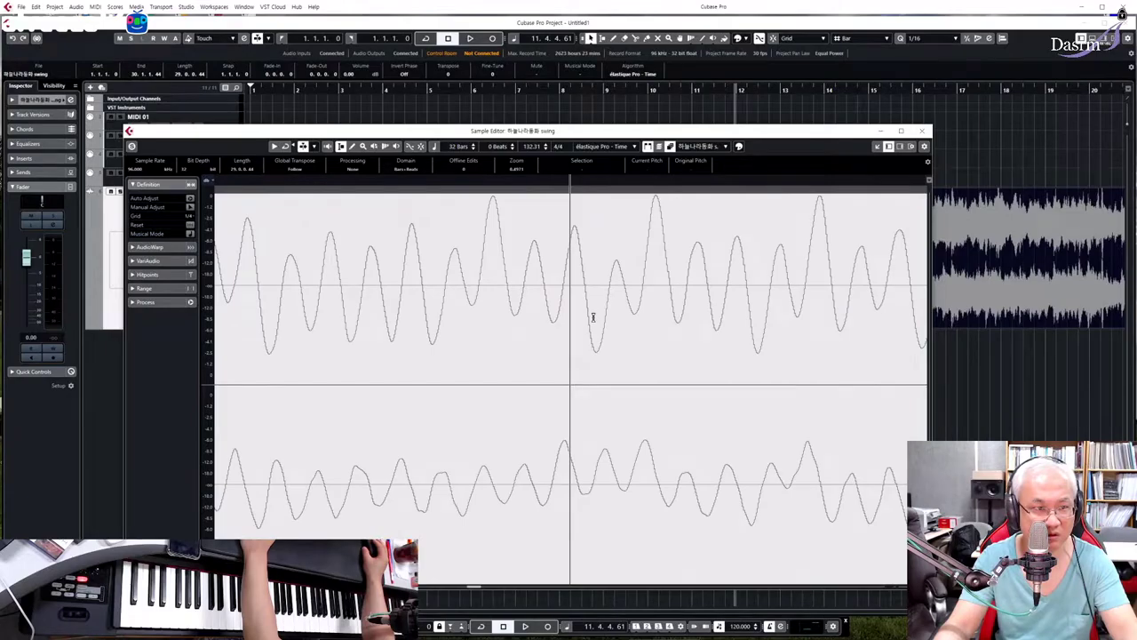
scroll(593, 317, "down", 3)
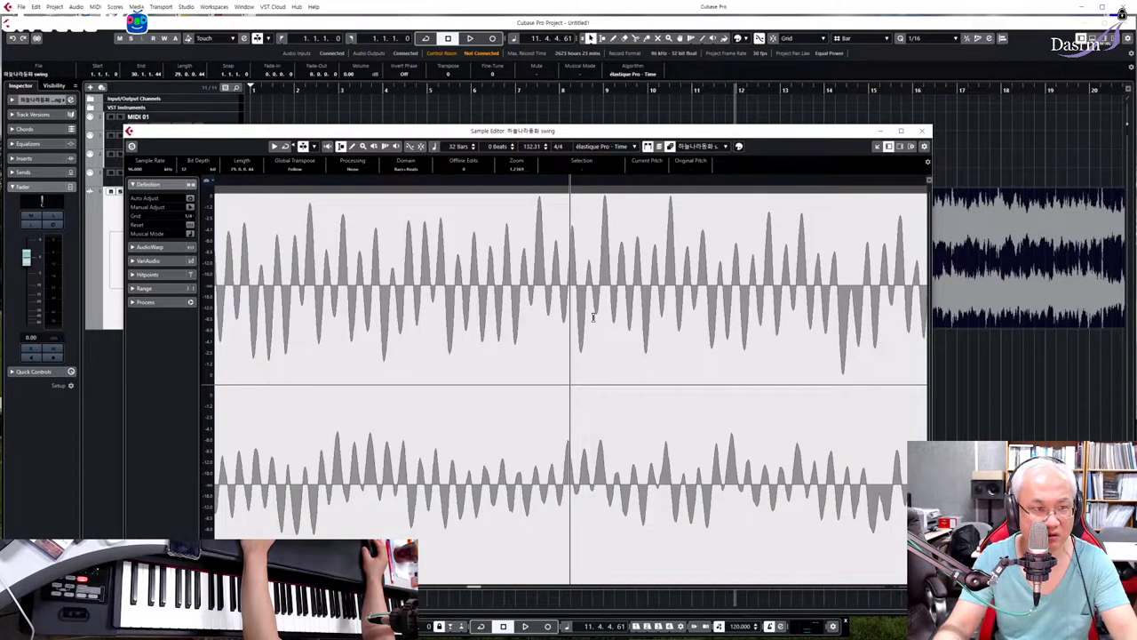
scroll(593, 317, "down", 4)
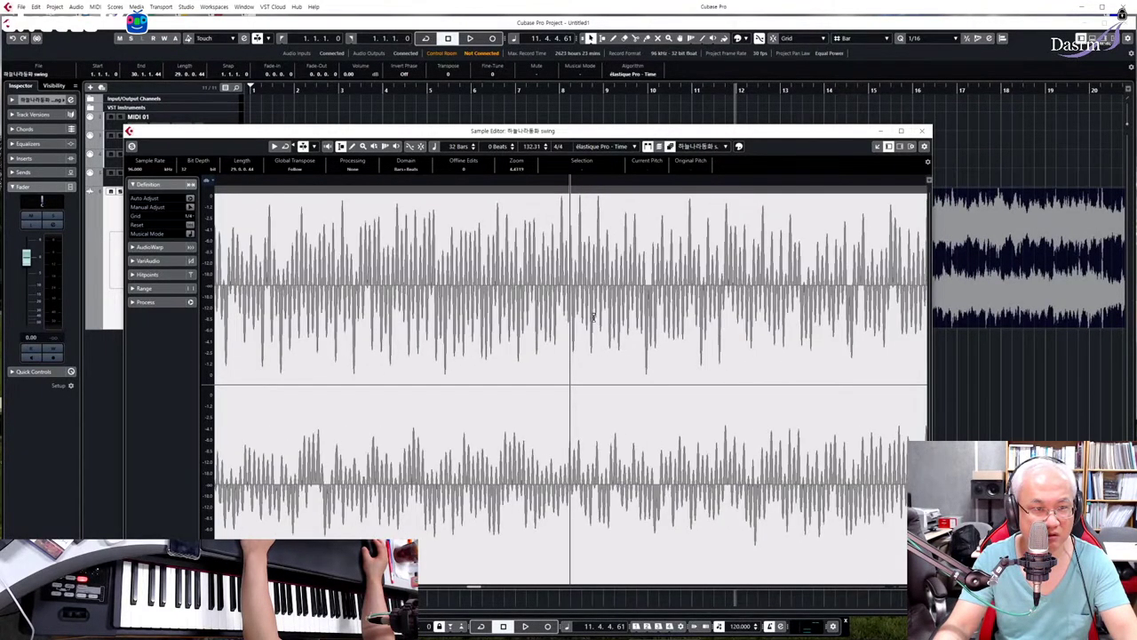
scroll(595, 320, "down", 5)
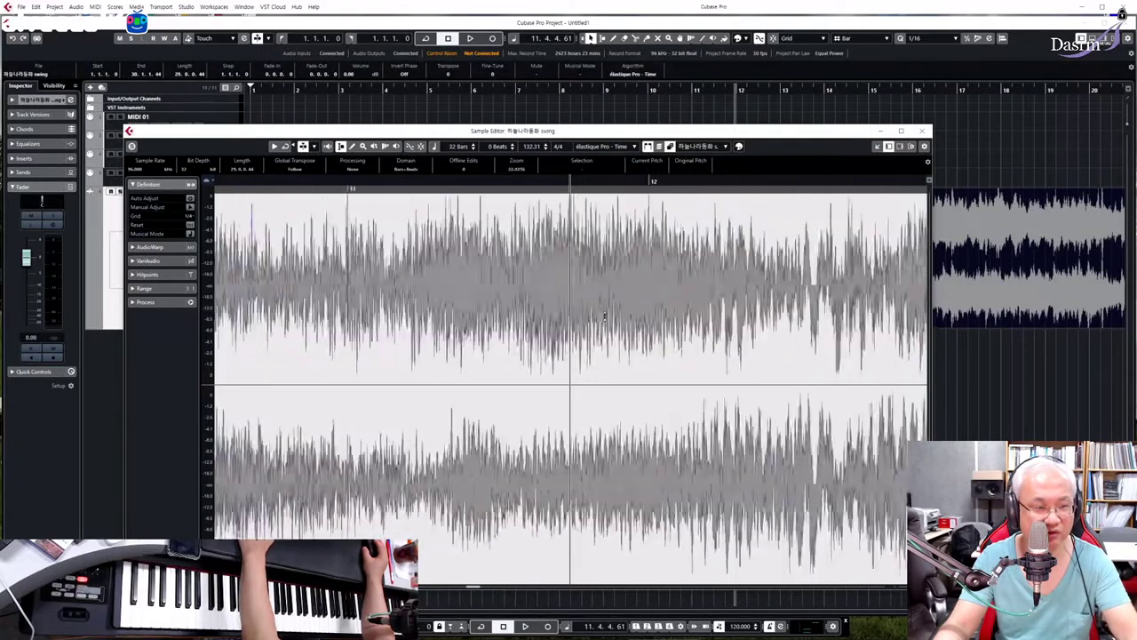
Finish inspecting the swing waveform, close the Sample Editor, and play the swing track from about bar 2
scroll(786, 320, "down", 4)
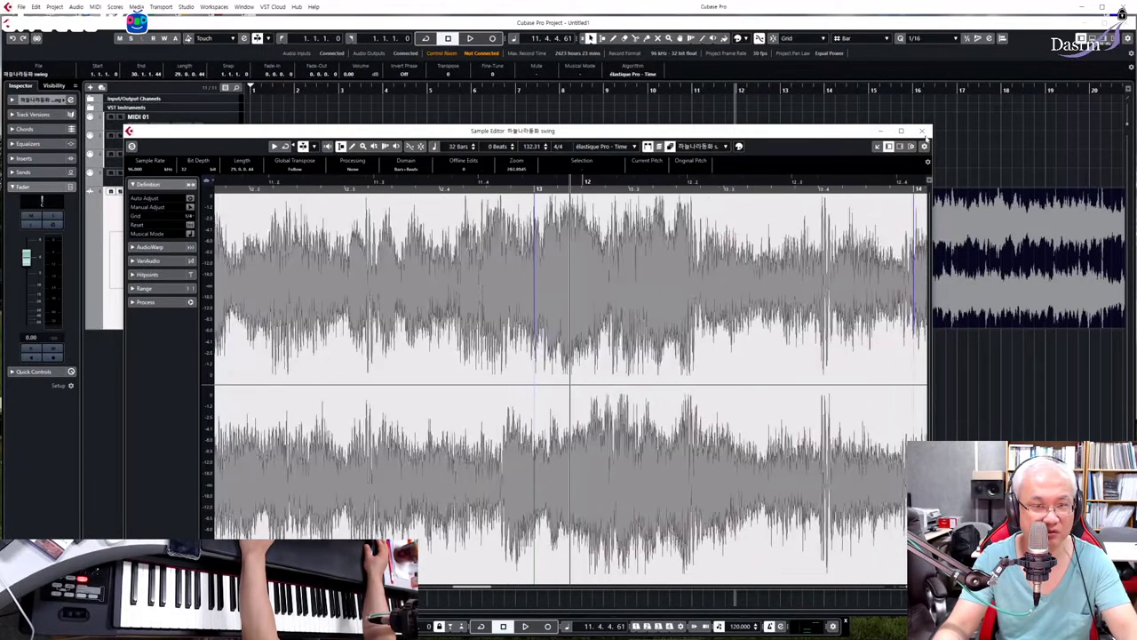
left_click(924, 130)
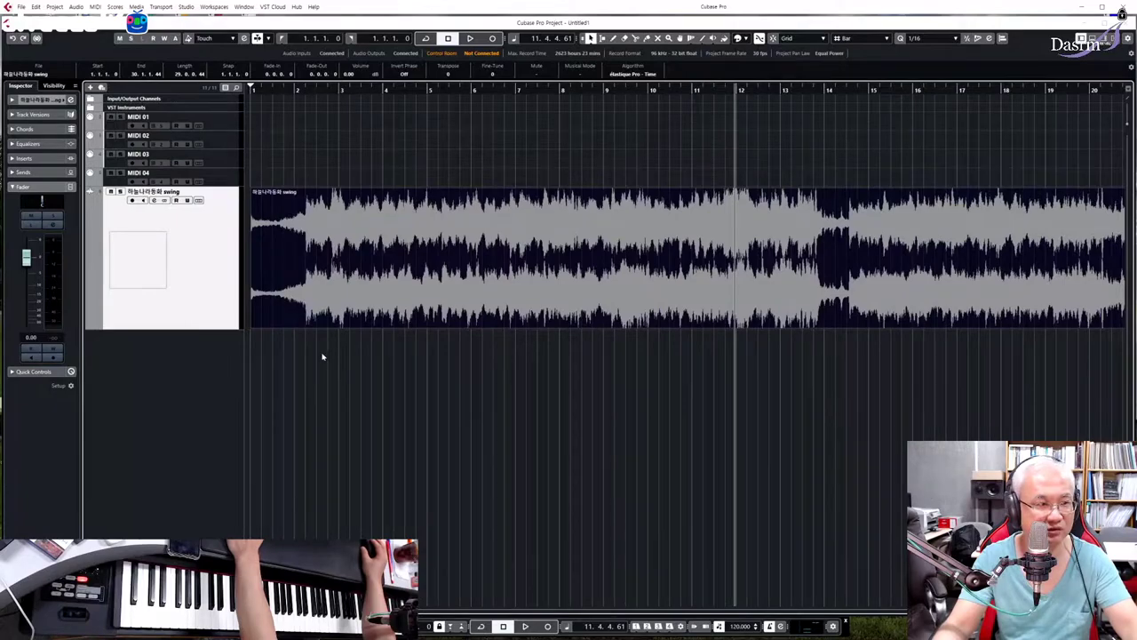
left_click(303, 93)
key("space")
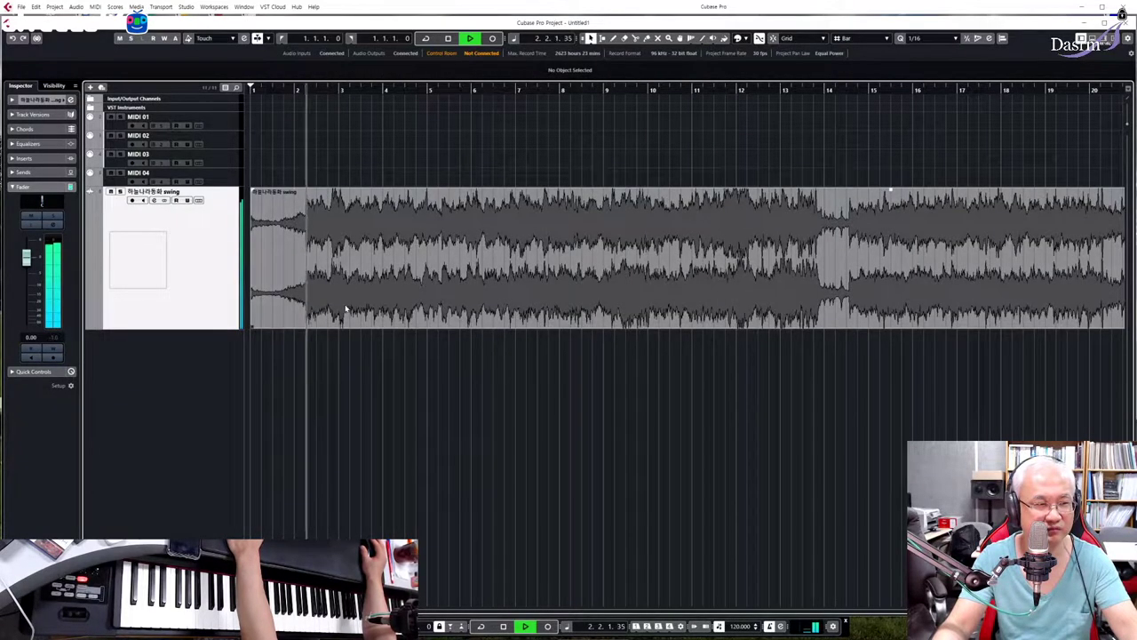
Listen to the swing track's passages starting around bar 8 and bar 25, with the whole clip in view
left_click(584, 89)
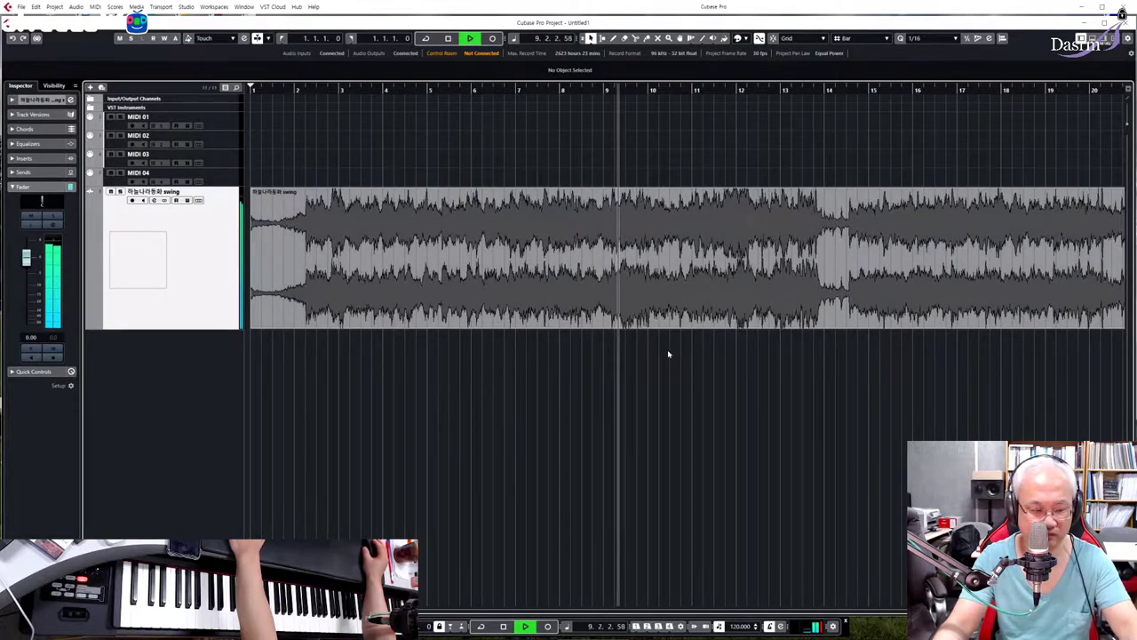
key("g")
key("g")
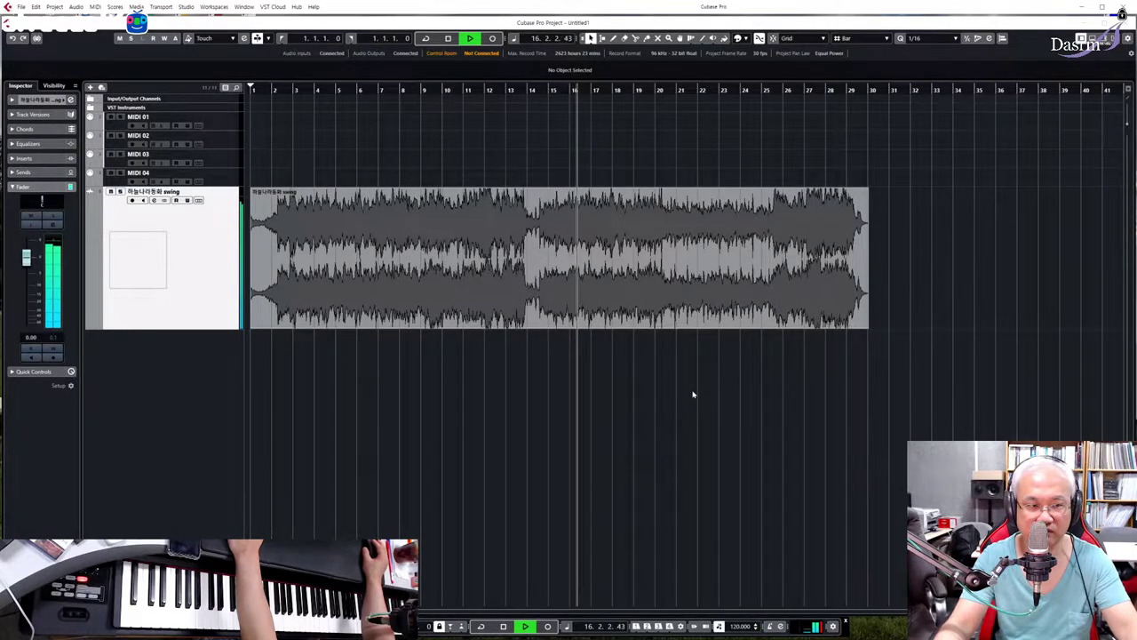
key("space")
left_click(773, 89)
key("space")
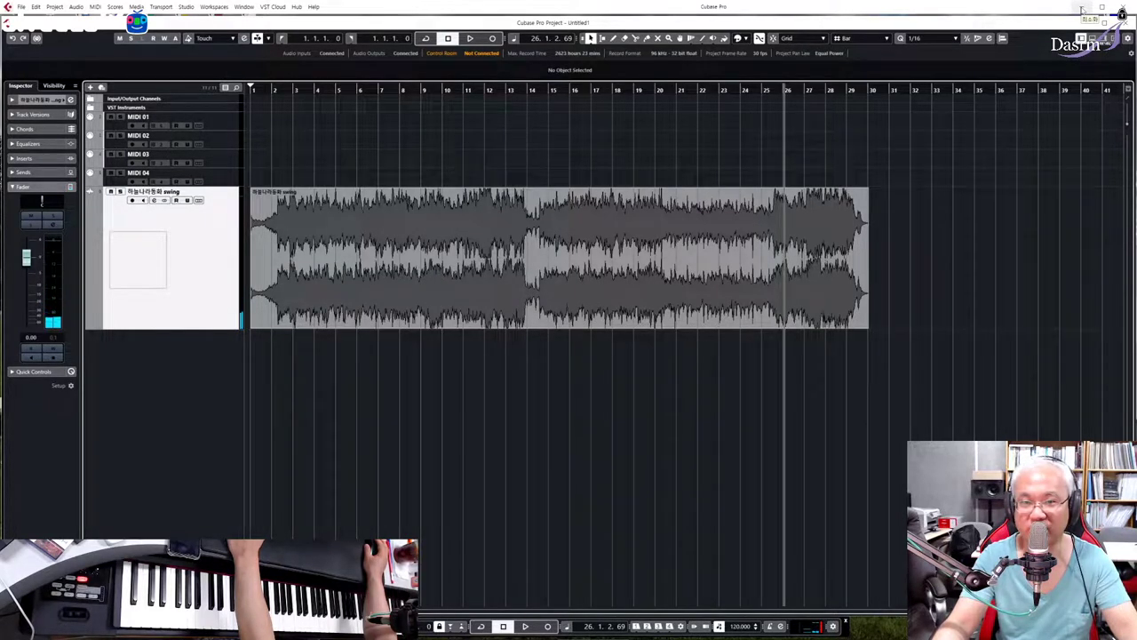
left_click(795, 253)
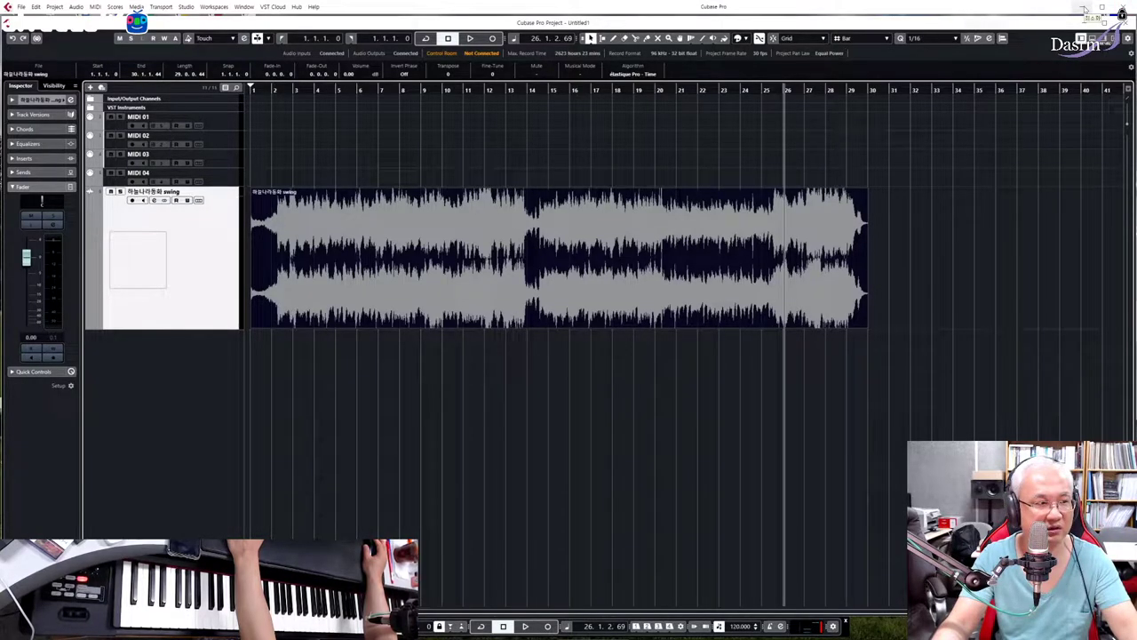
Minimize Cubase, open the 더 데빌 x.wav mail in the Naver inbox, and read its message
left_click(1085, 8)
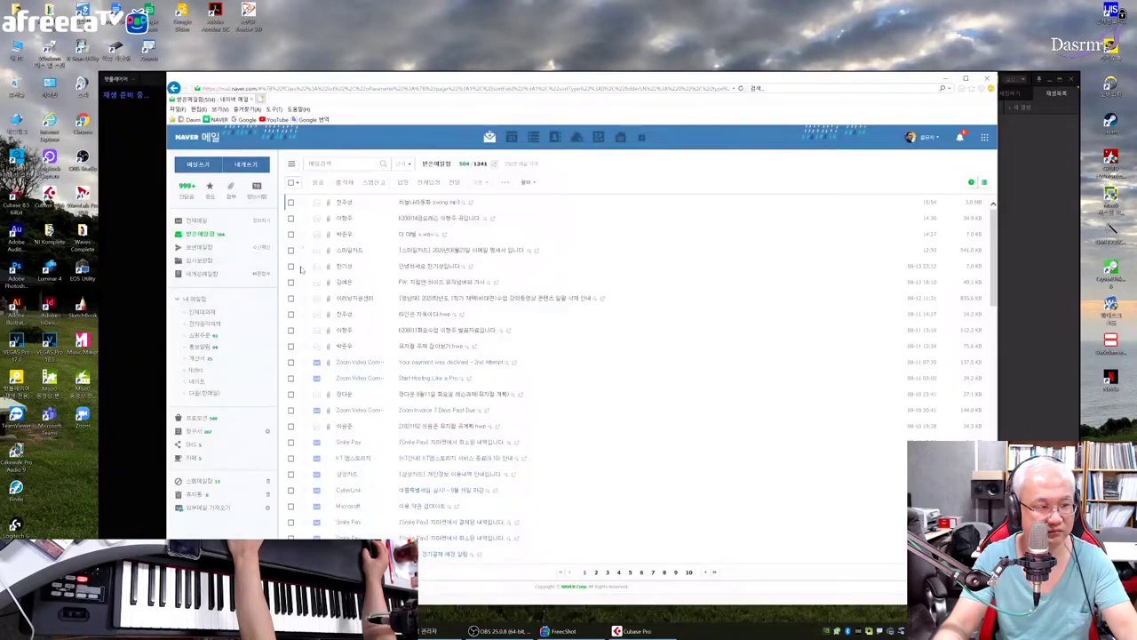
left_click(411, 236)
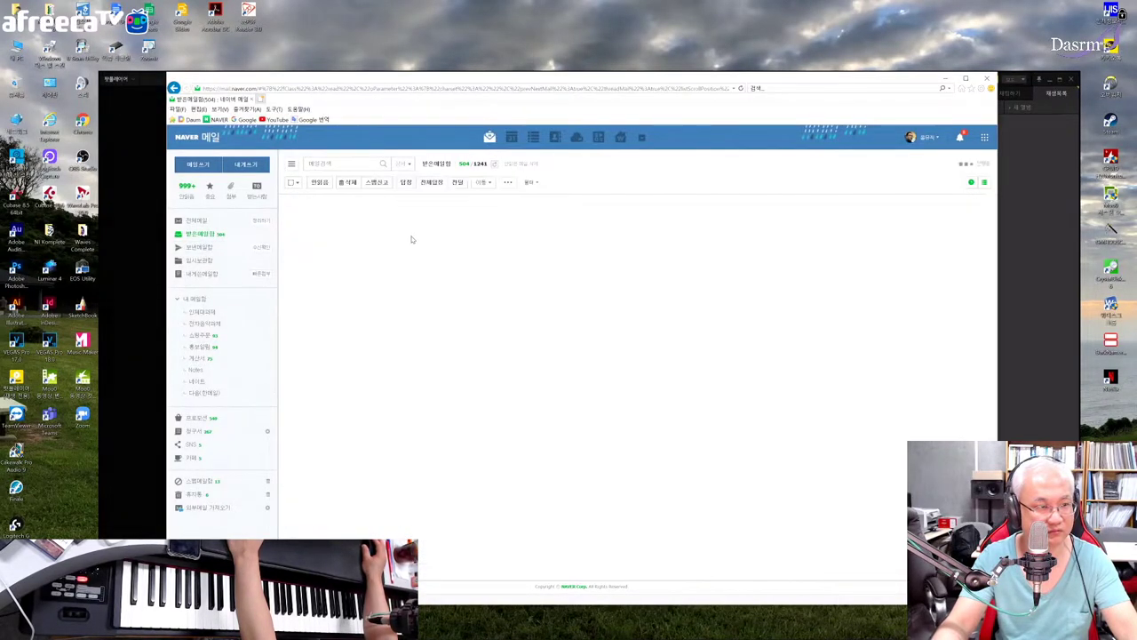
left_click_drag(368, 299, 444, 300)
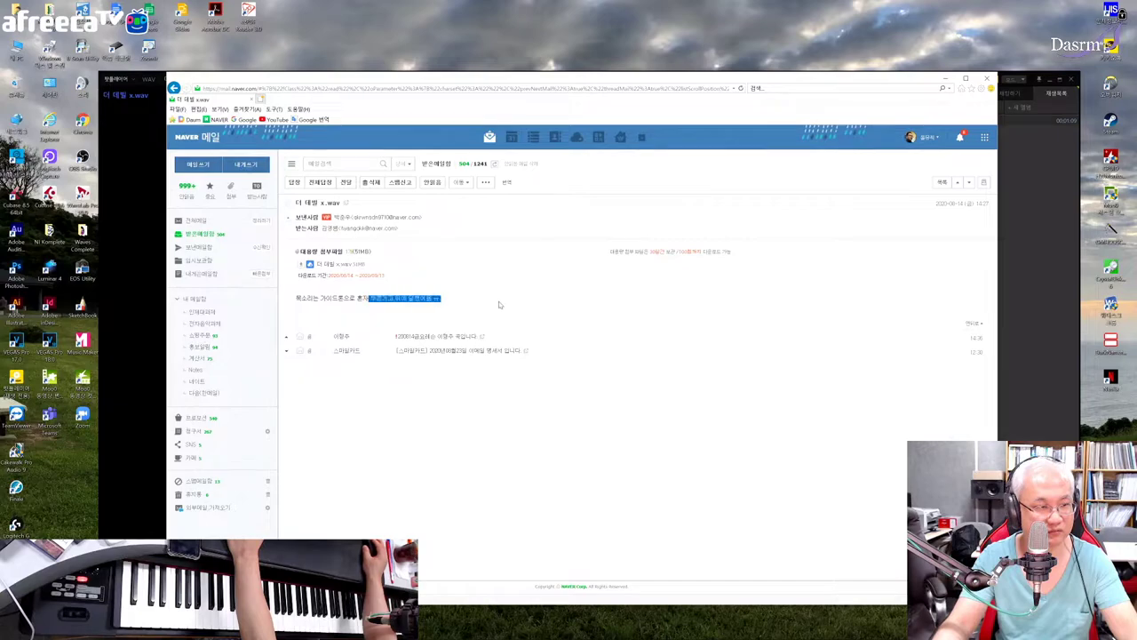
left_click(498, 302)
Minimize the browser, listen to 더 데빌 x.wav in the media player, and bring Cubase back up
left_click(946, 80)
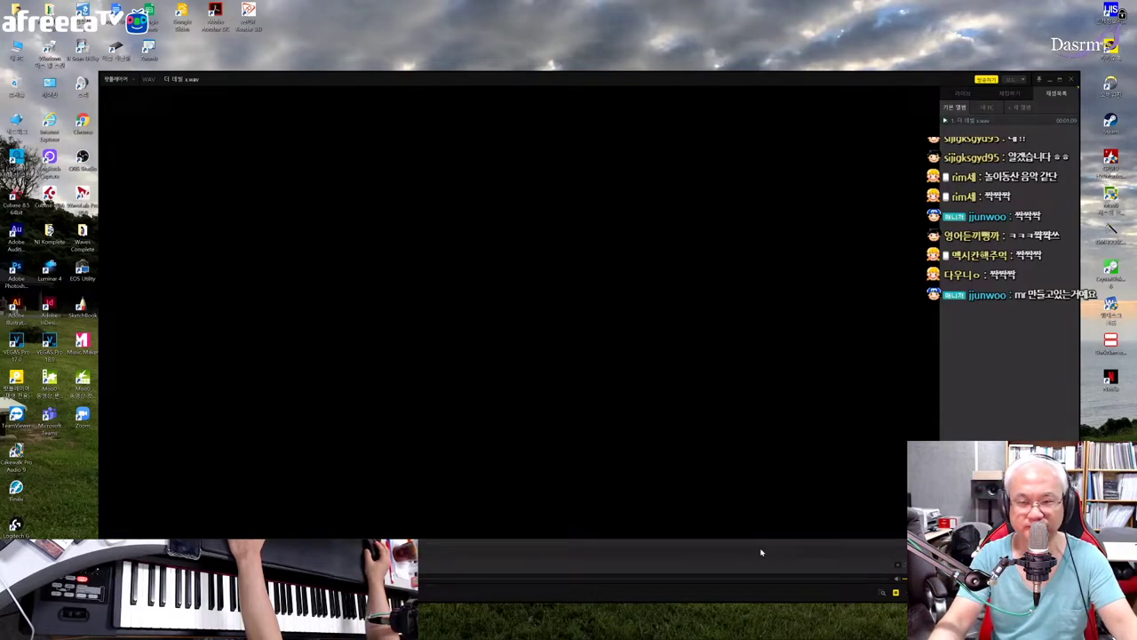
left_click(658, 430)
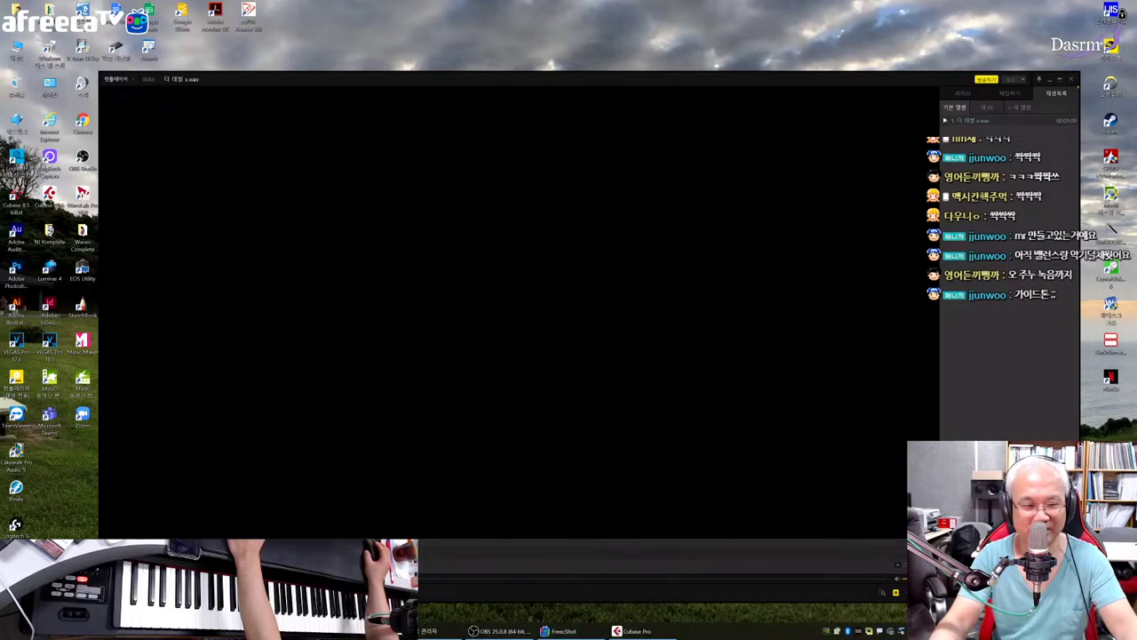
left_click(655, 633)
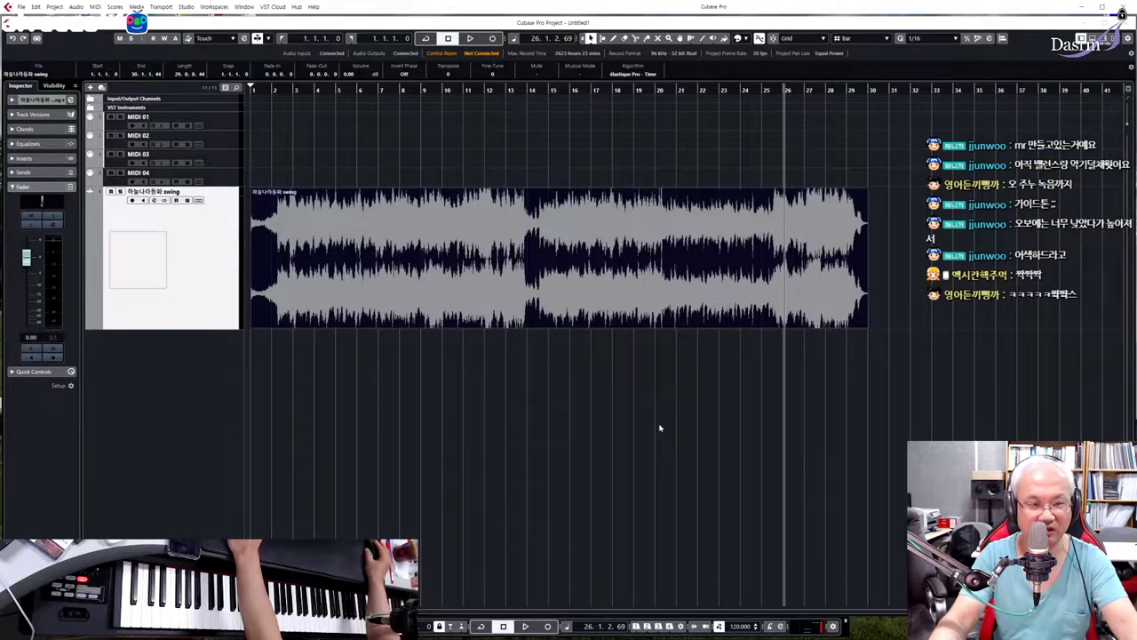
left_click(610, 401)
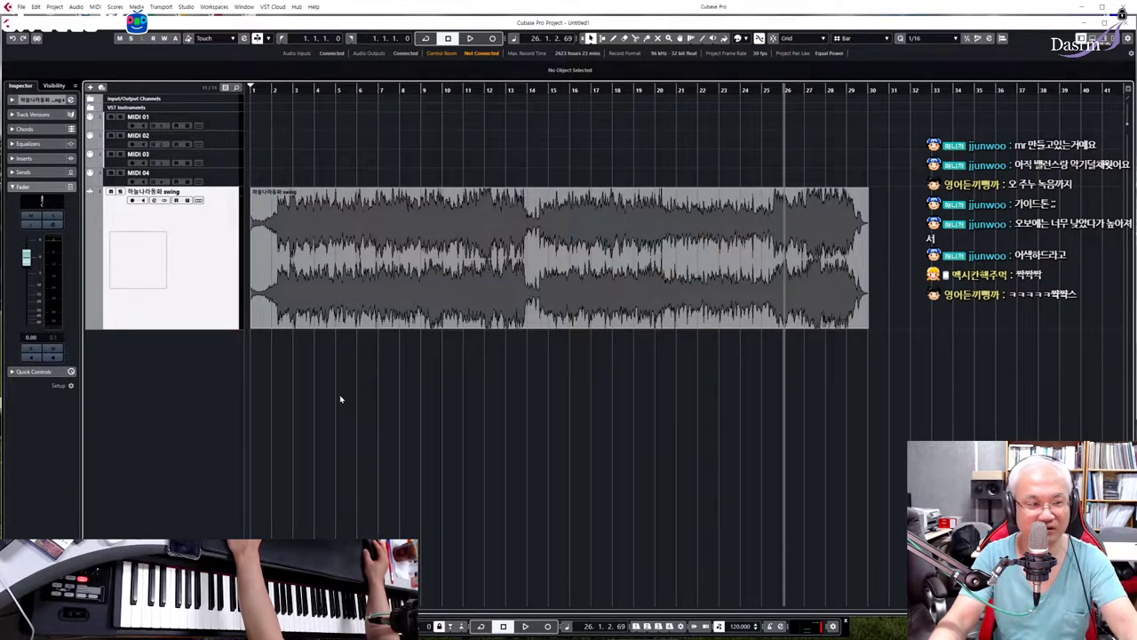
Delete the 하늘나라동화 swing clip from its audio track and return the project cursor to bar 1
left_click(268, 90)
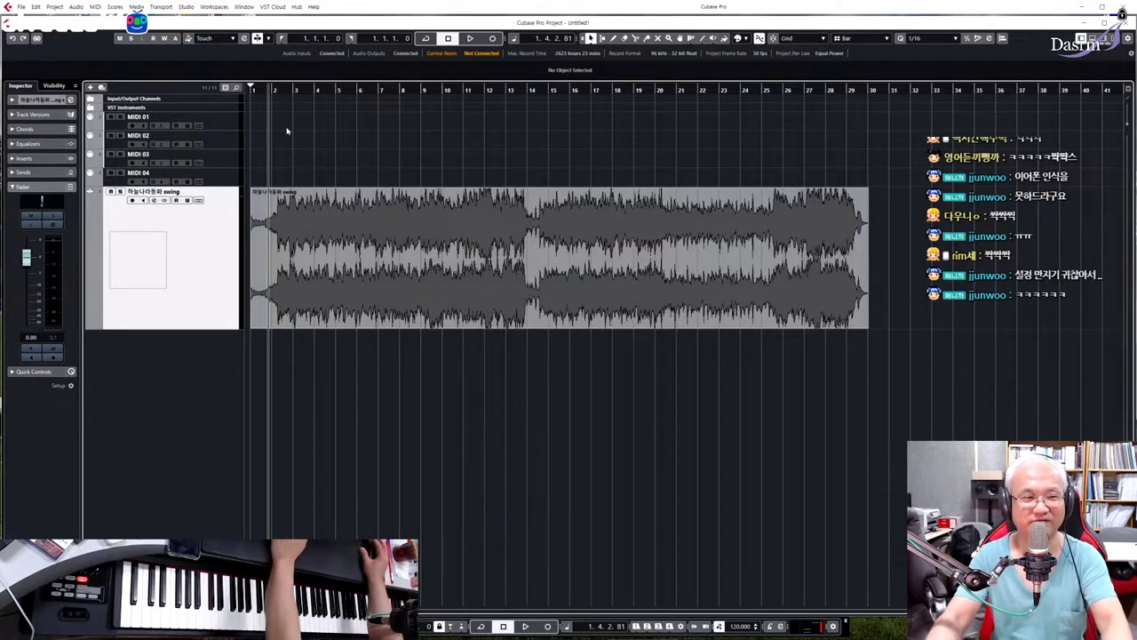
left_click(302, 255)
key("Delete")
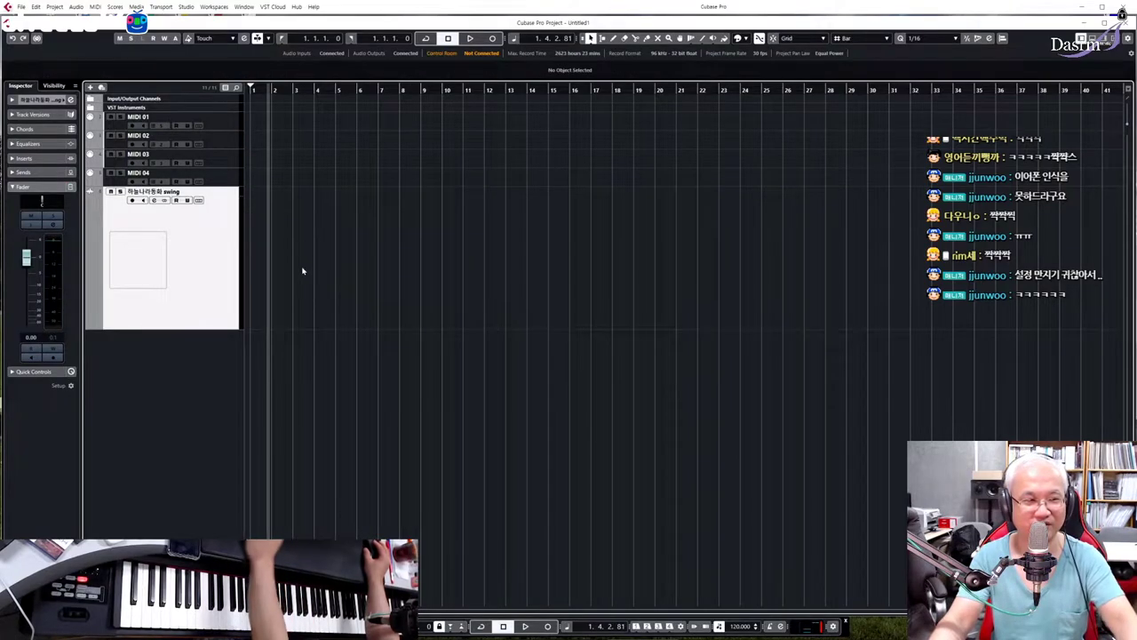
left_click(258, 89)
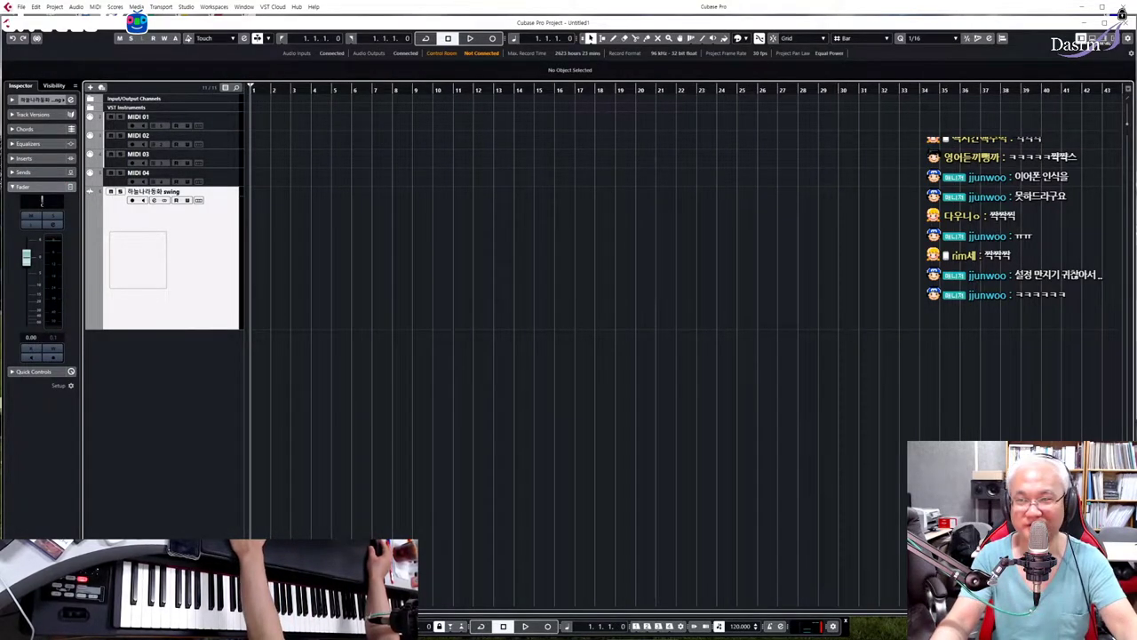
Import 더 데빌 x.wav onto the emptied swing audio track, placing the clip's start near bar 1
key("F2")
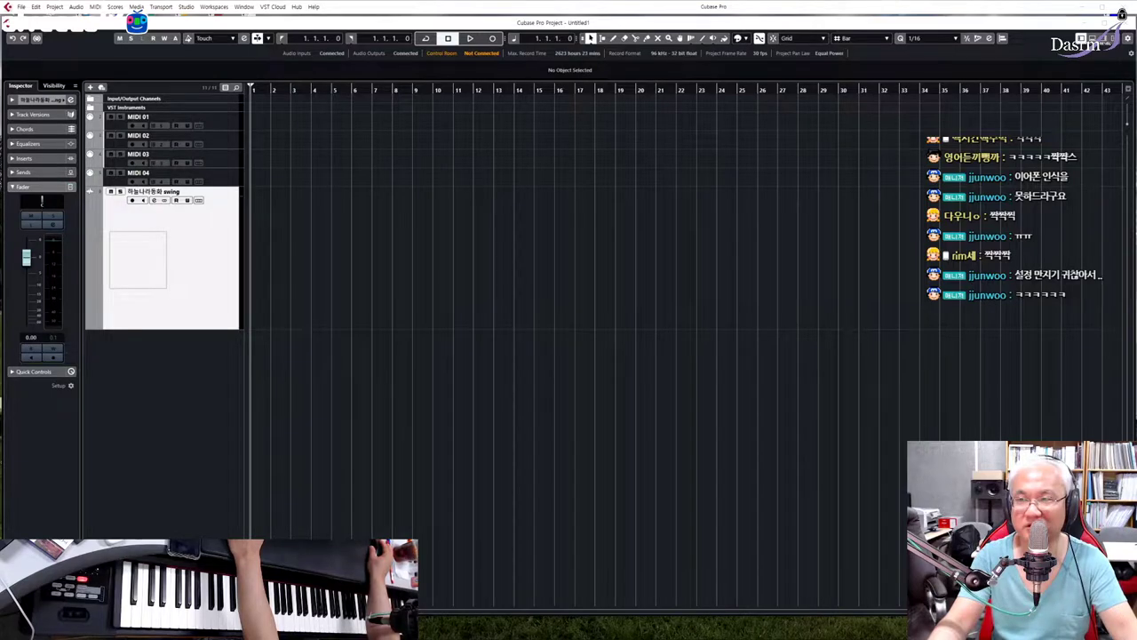
left_click_drag(477, 258, 254, 242)
left_click(630, 398)
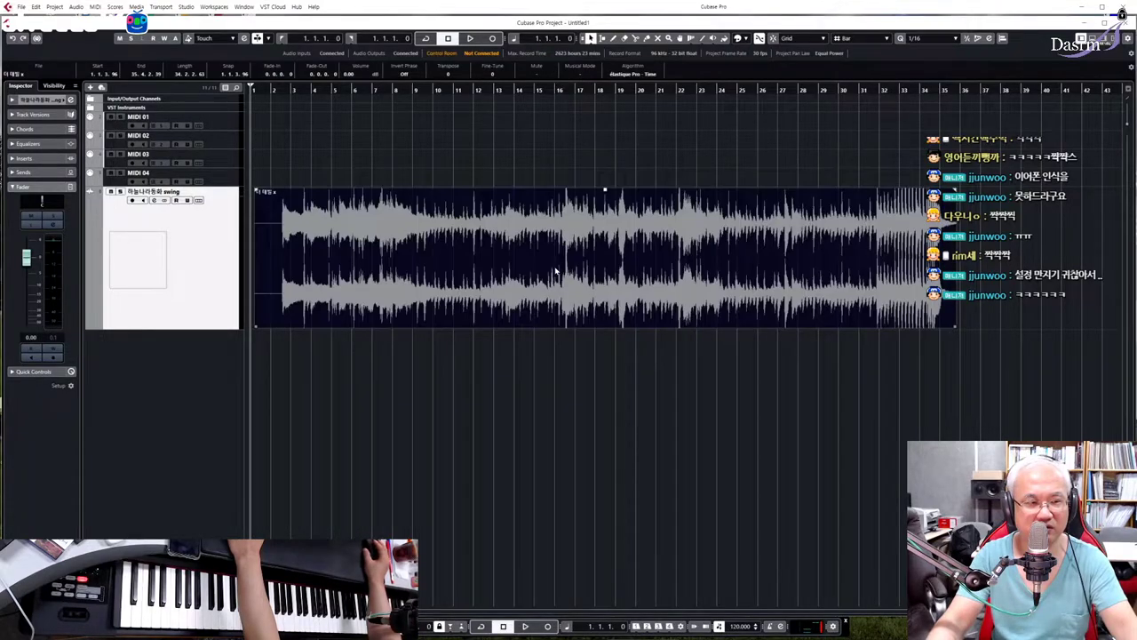
left_click(893, 176)
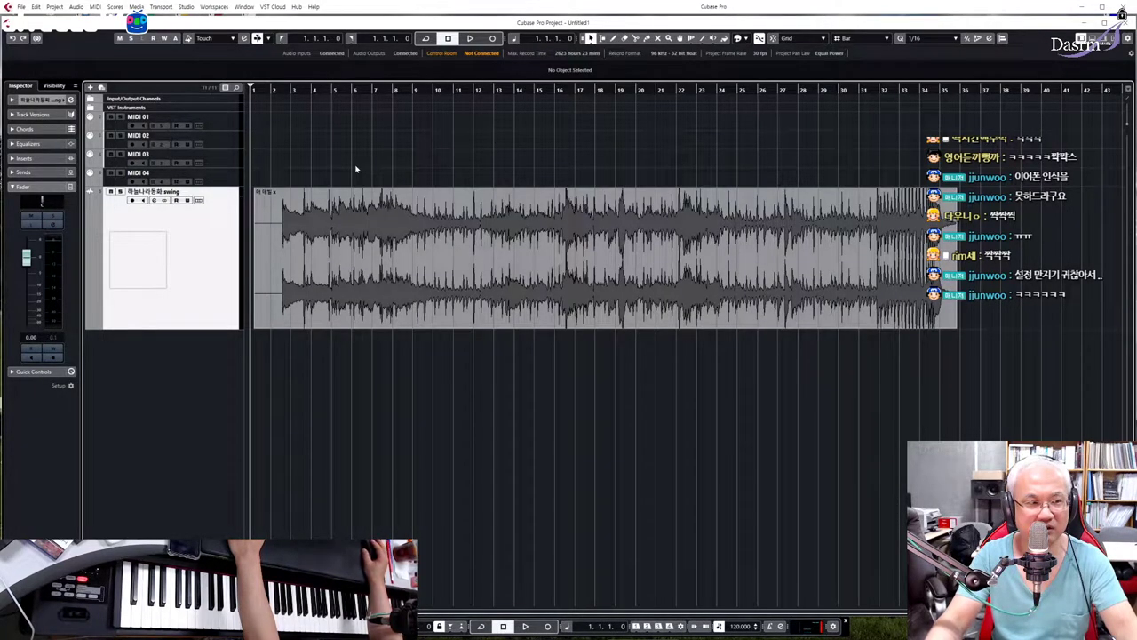
Play the opening of the 더 데빌 x clip twice from about bar 2, stopping after a short passage each time
left_click(281, 91)
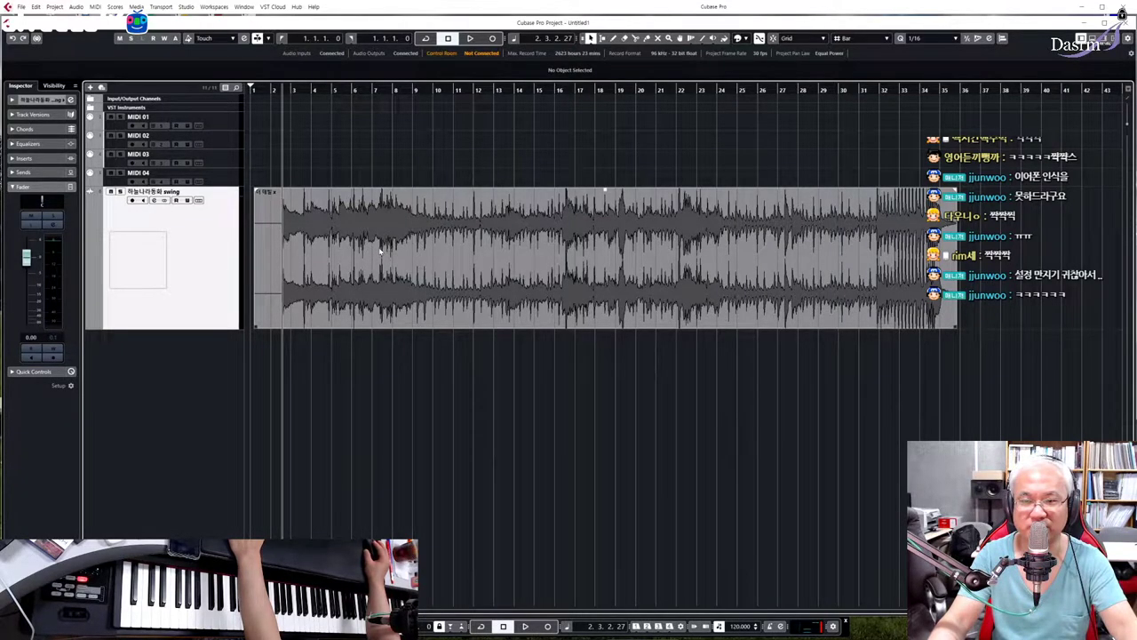
key("space")
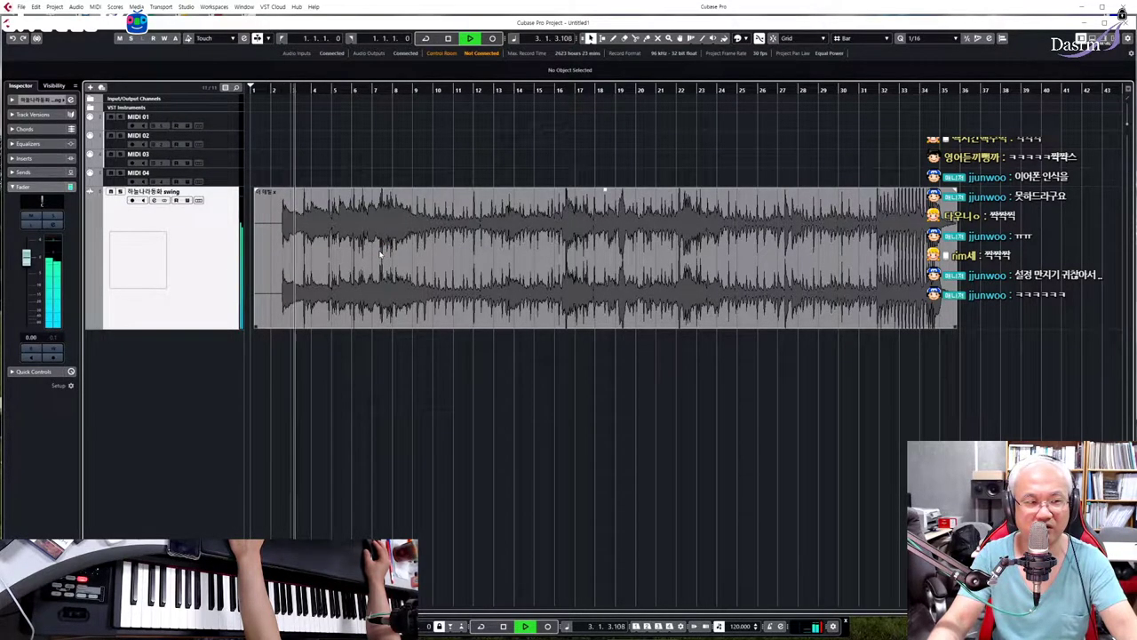
key("space")
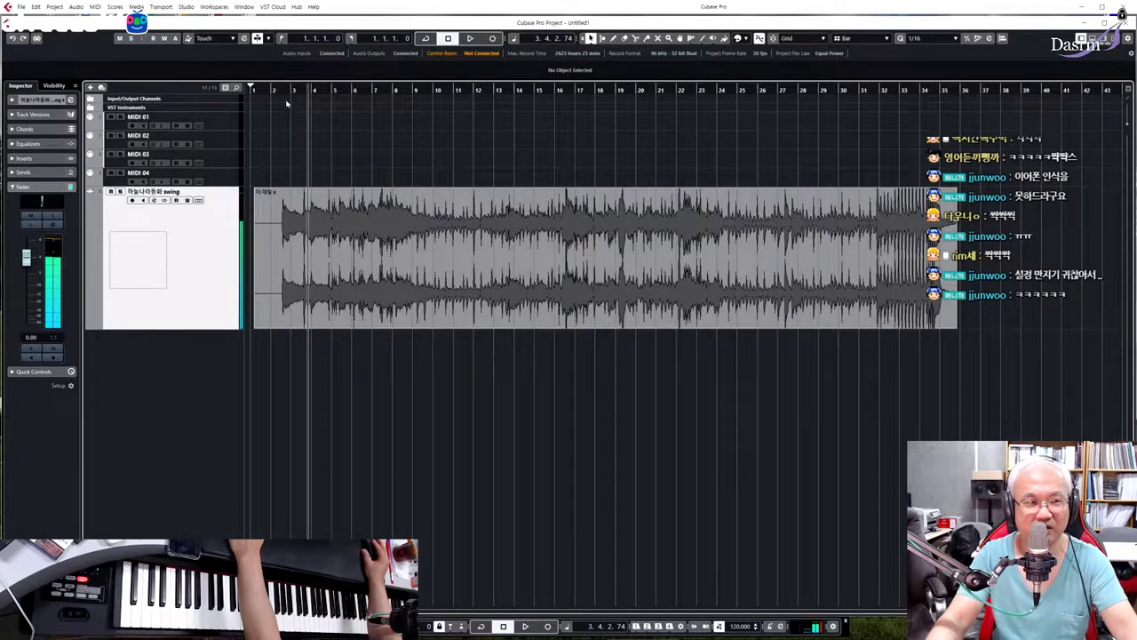
left_click(285, 91)
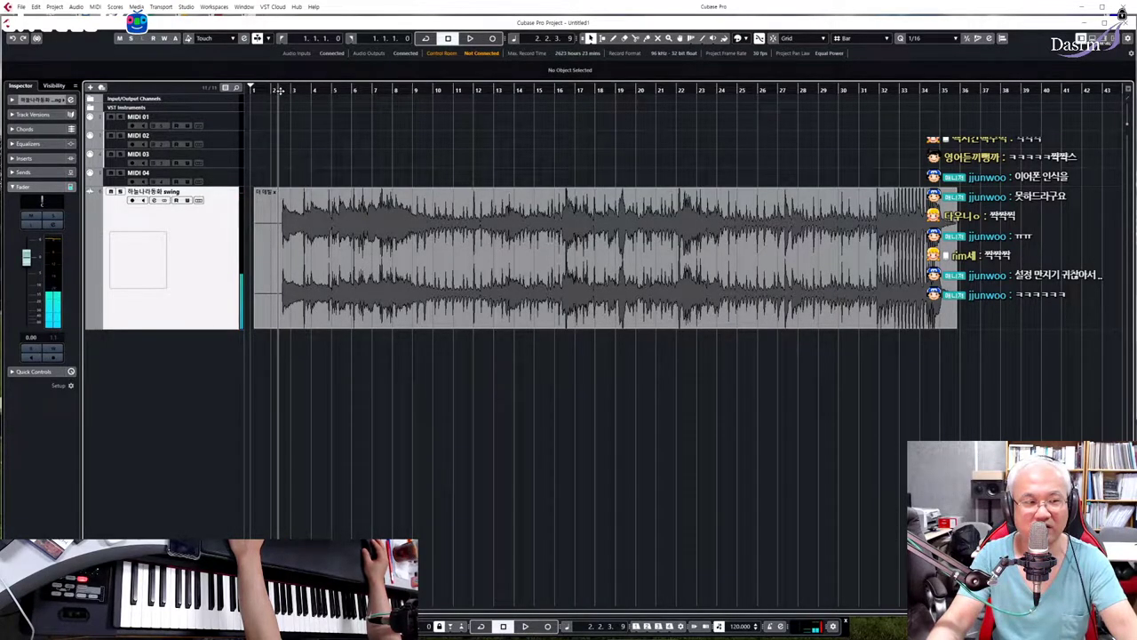
key("space")
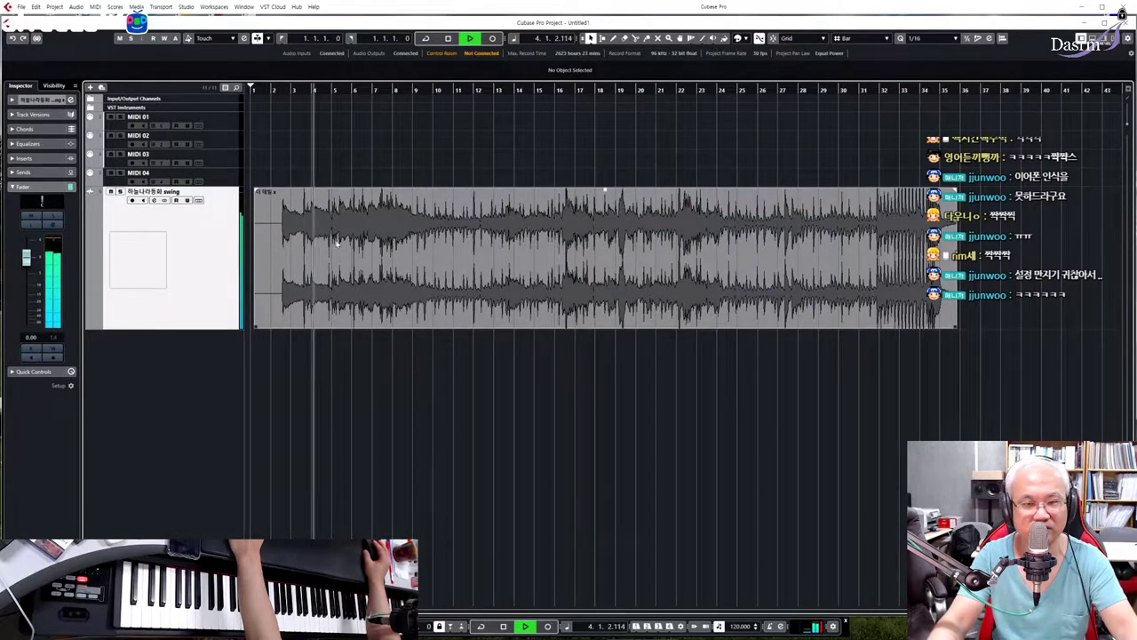
key("space")
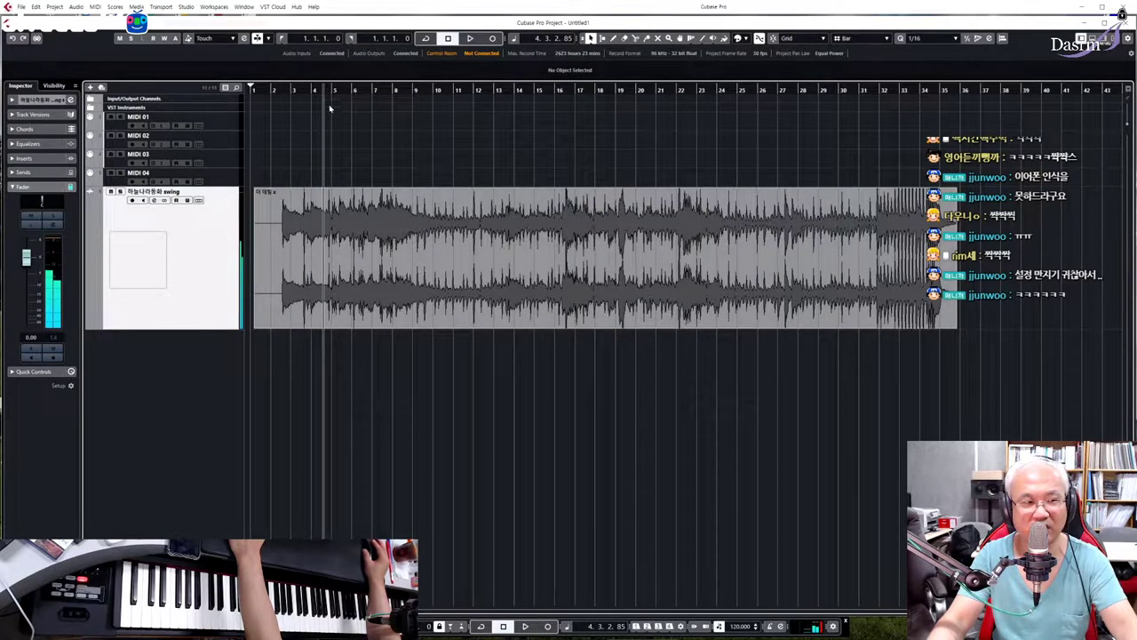
Locate the point just before bar 5, then replay the 더 데빌 x clip from about bar 2 up to bar 5
left_click(329, 90)
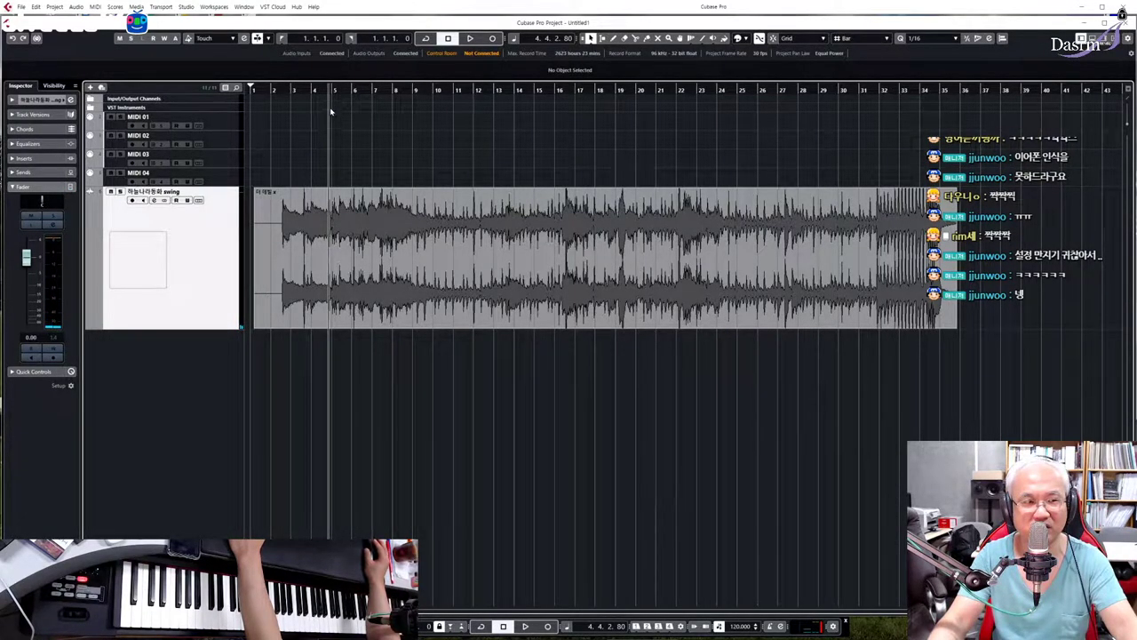
left_click(332, 90)
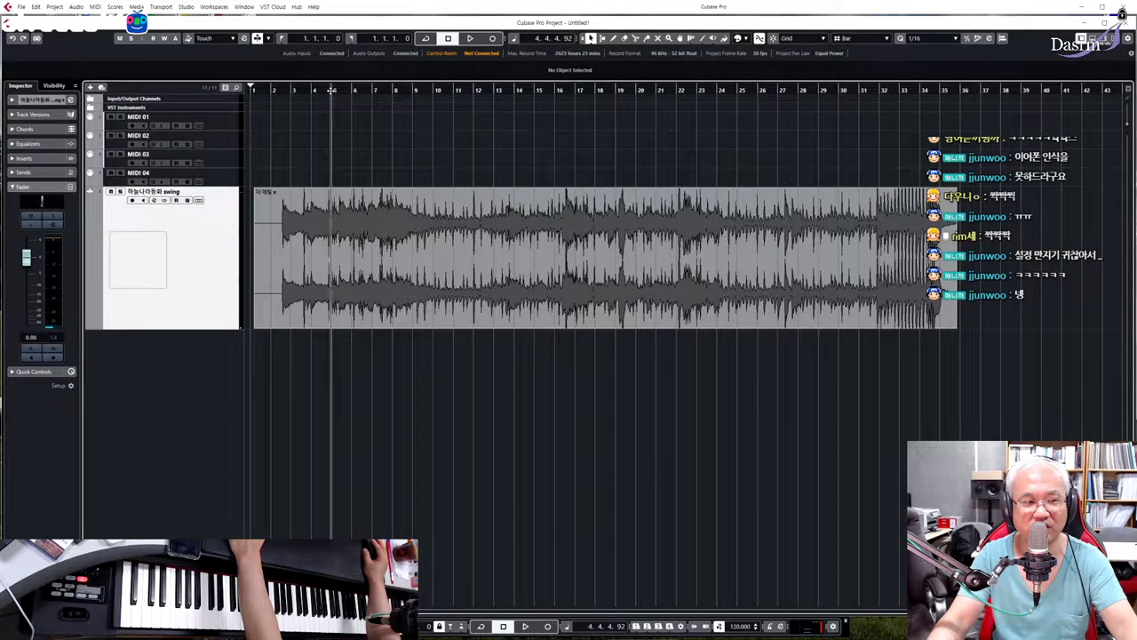
left_click(282, 90)
left_click(281, 91)
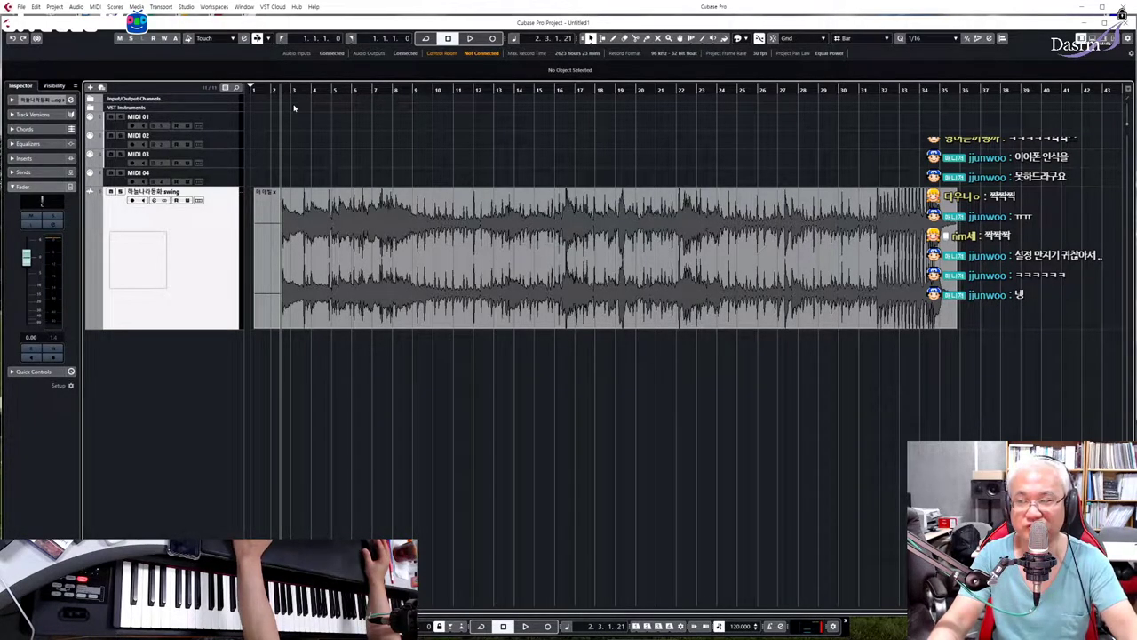
key("space")
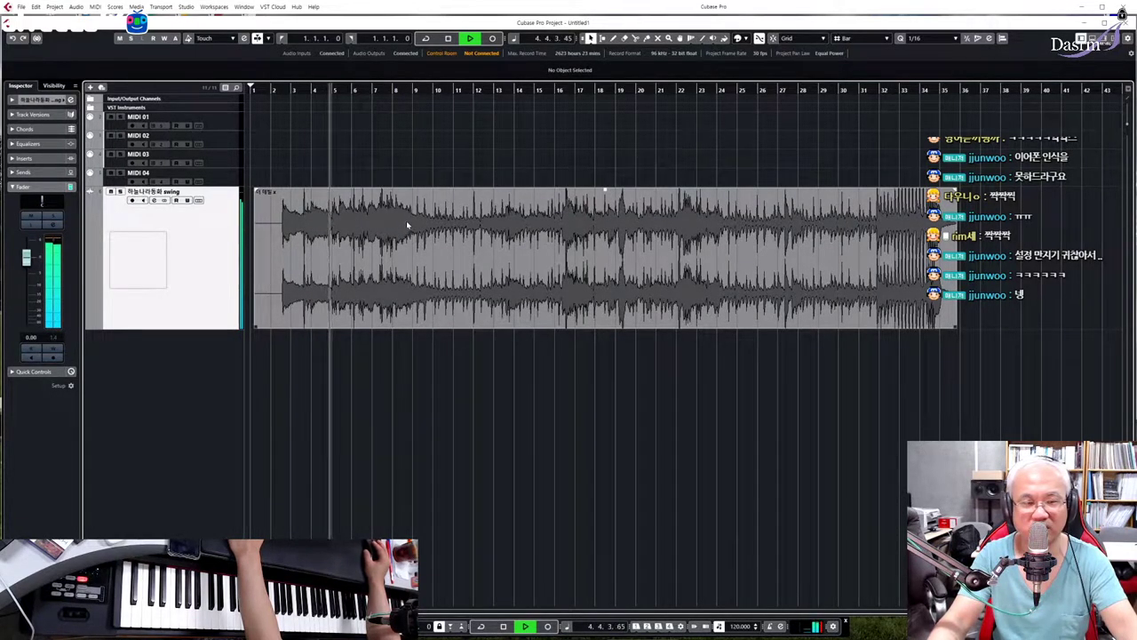
key("space")
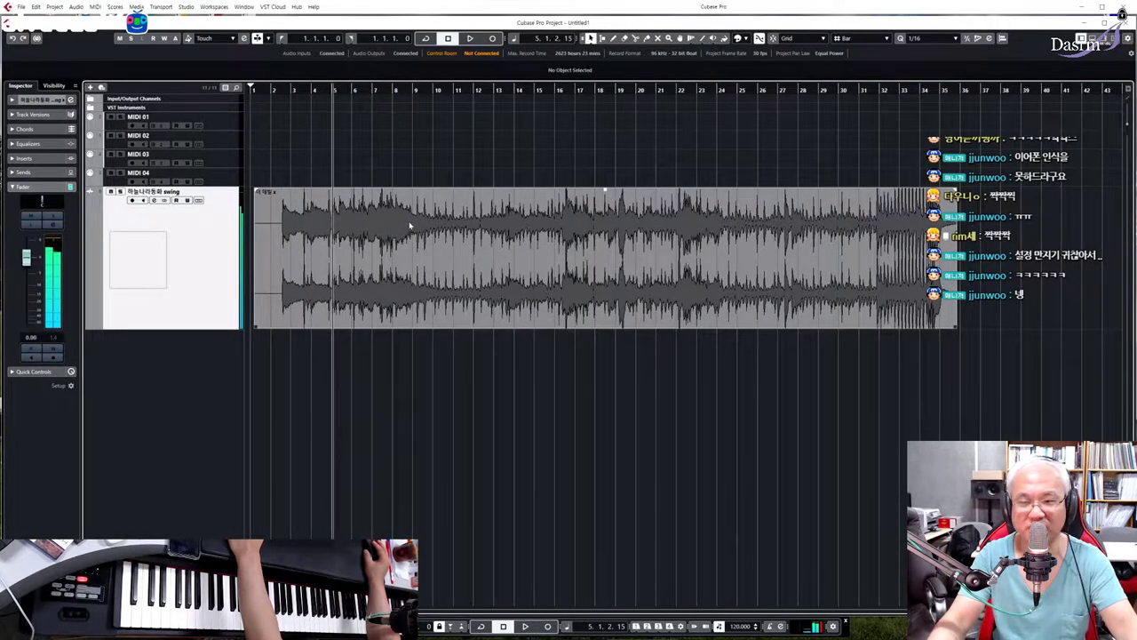
Listen to the 더 데빌 x clip from about bar 7 to bar 14, and move the project cursor back to bar 12
left_click(373, 91)
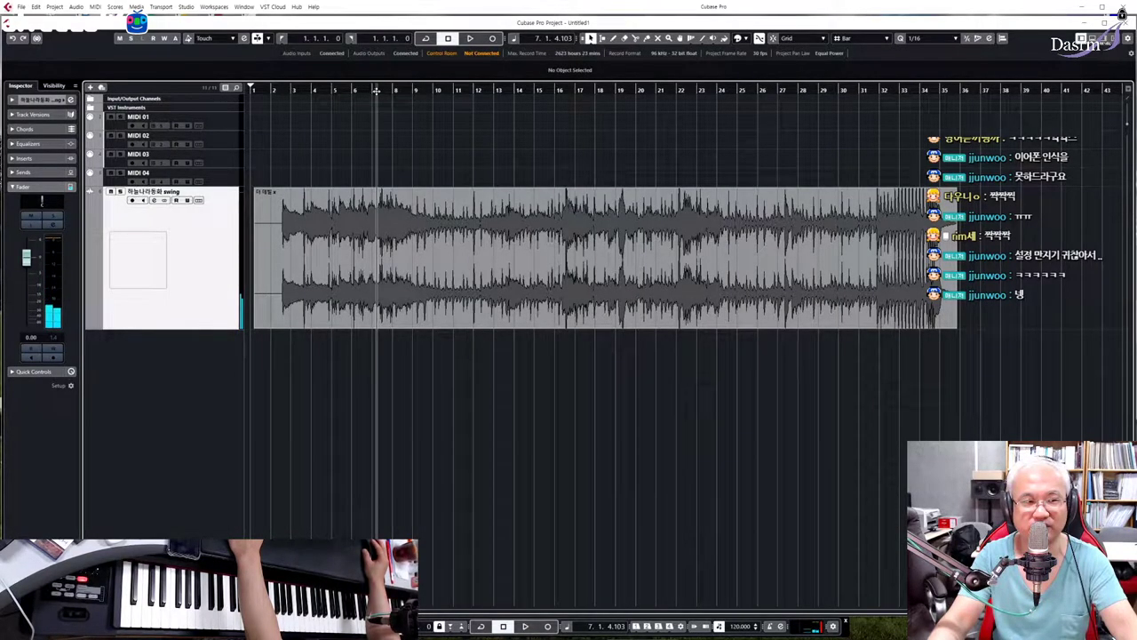
key("space")
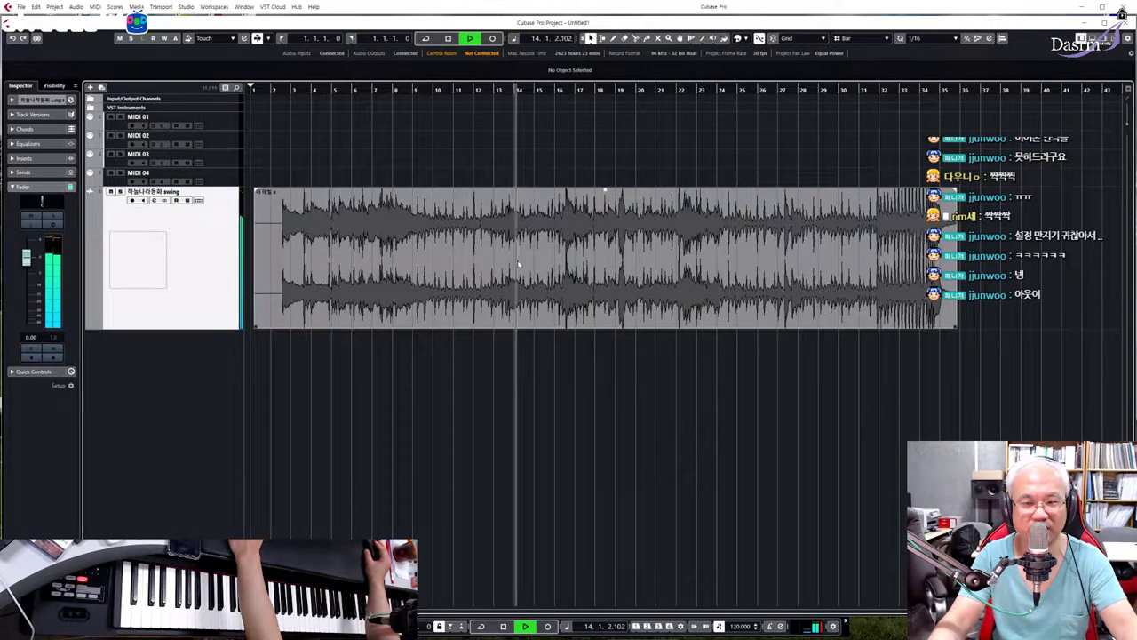
key("space")
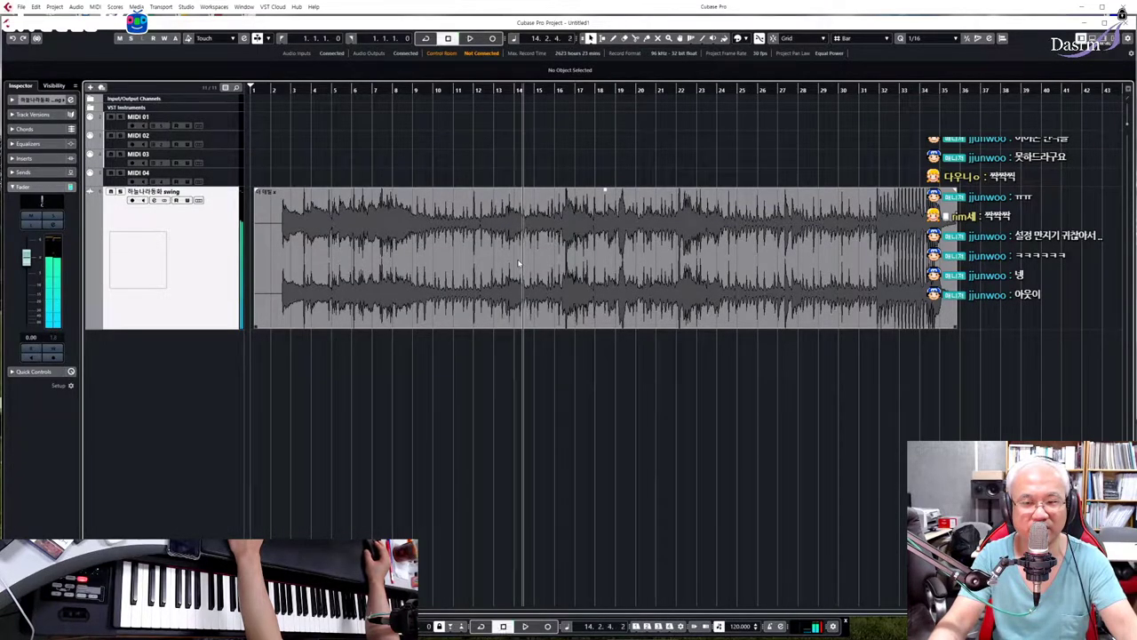
left_click(494, 90)
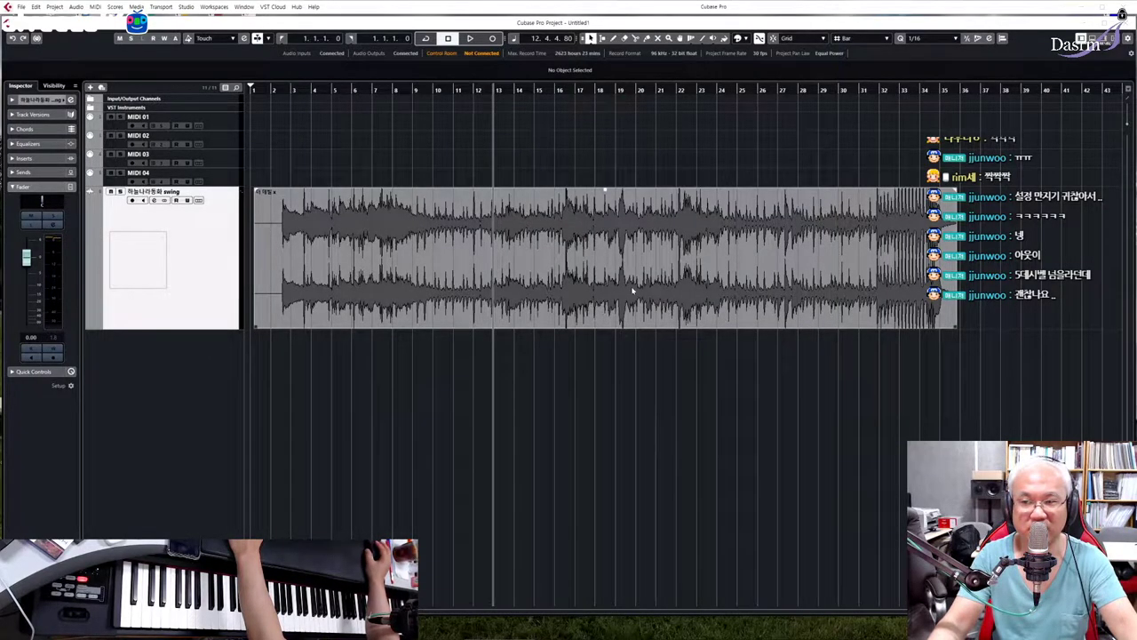
Inspect the project's channel strips and faders in the MixConsole, then close it
left_click(206, 341)
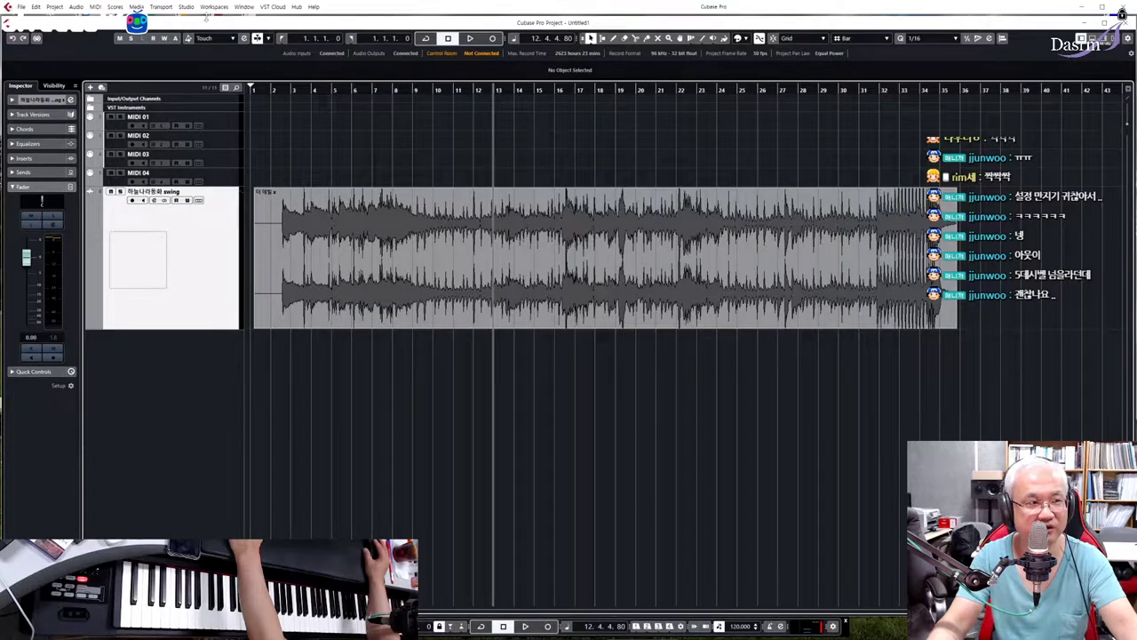
left_click(186, 6)
left_click(199, 38)
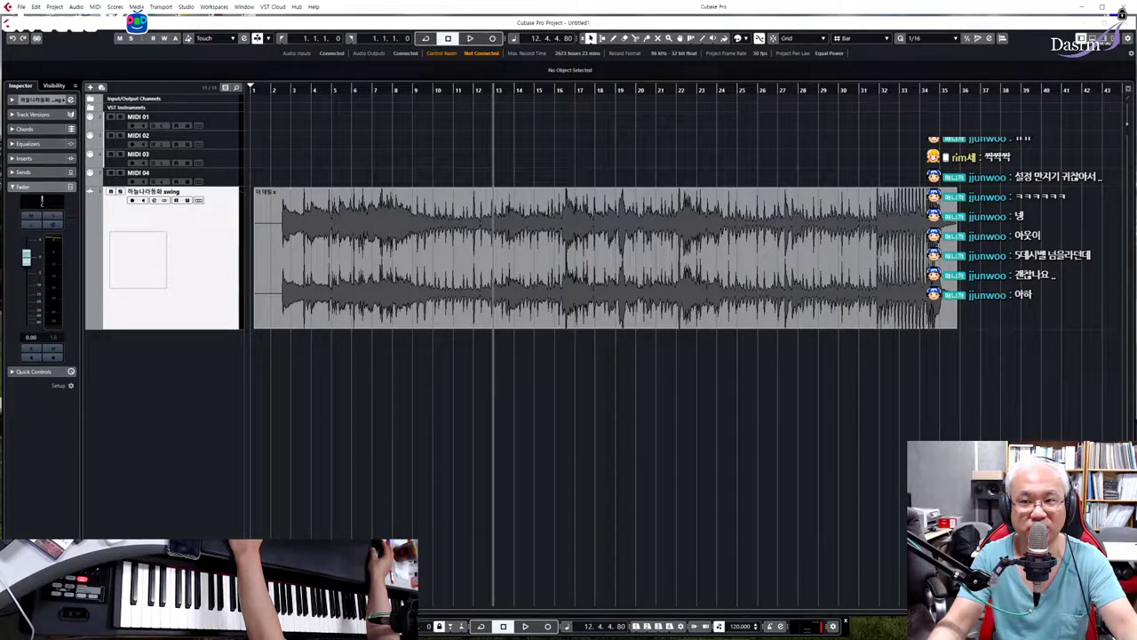
key("F3")
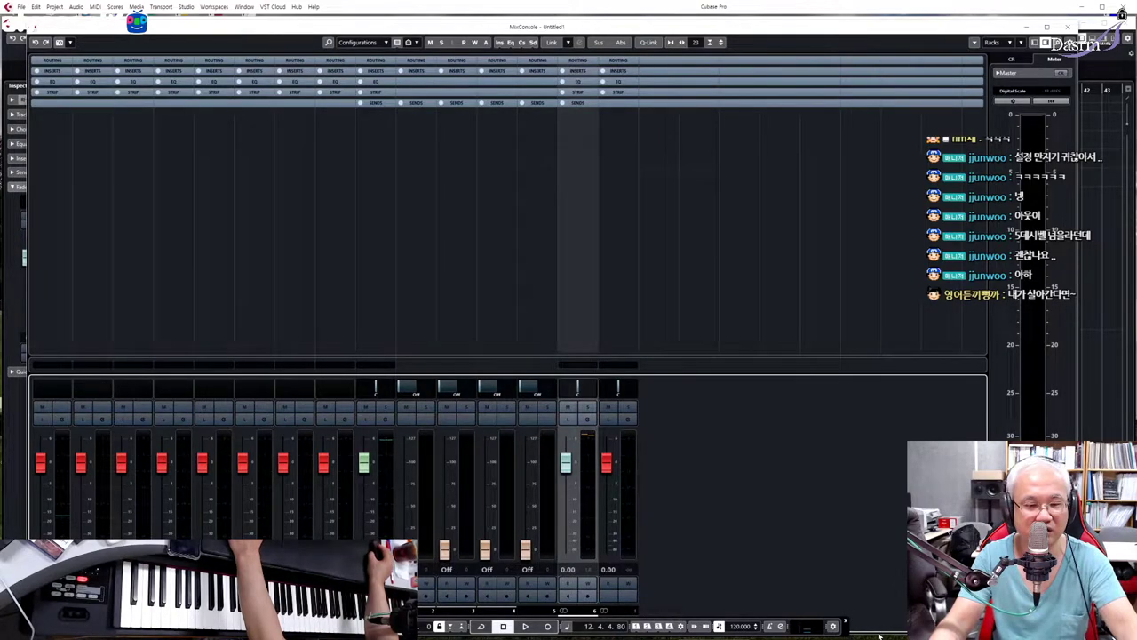
mouse_move(689, 26)
left_mouse_down()
mouse_move(687, 40)
mouse_move(688, 25)
left_mouse_up()
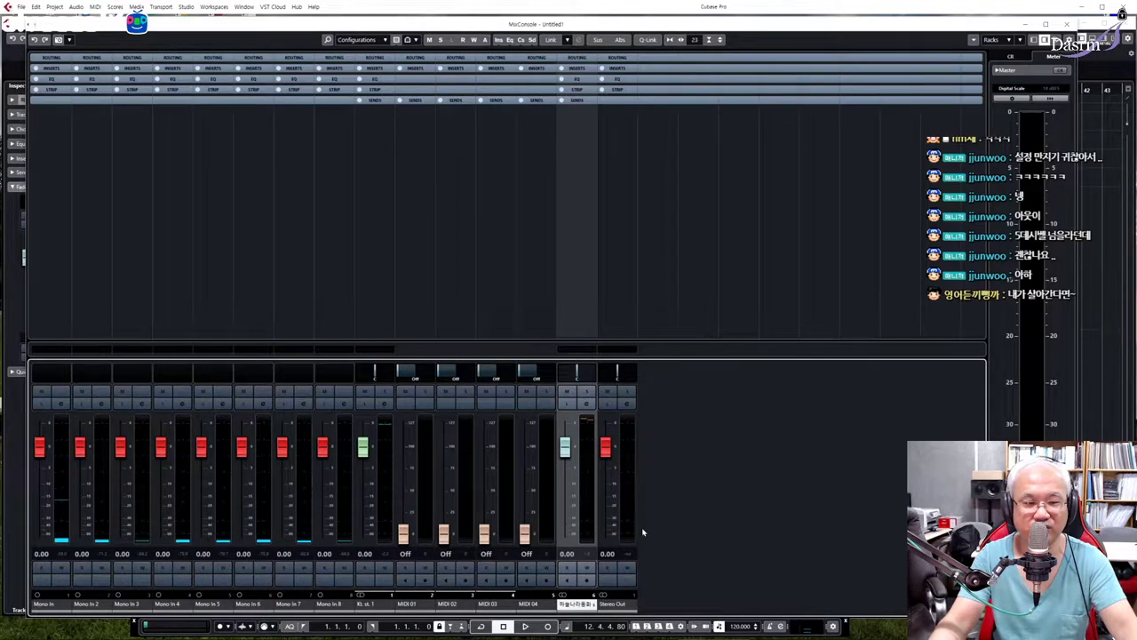
left_click(1066, 24)
left_click(186, 7)
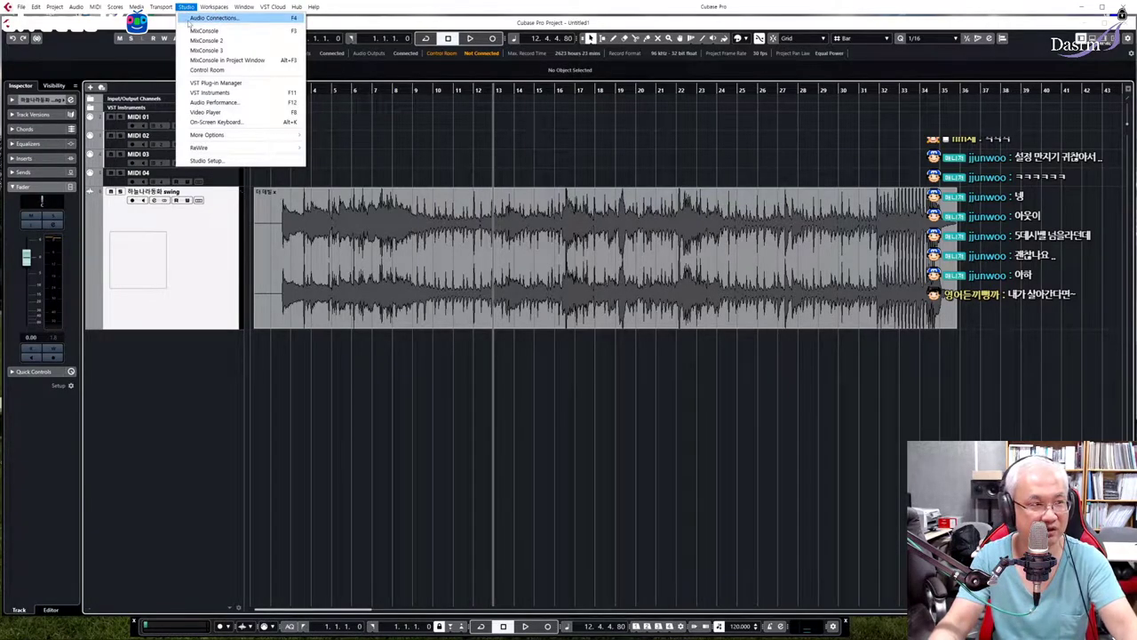
left_click(373, 23)
left_click(214, 8)
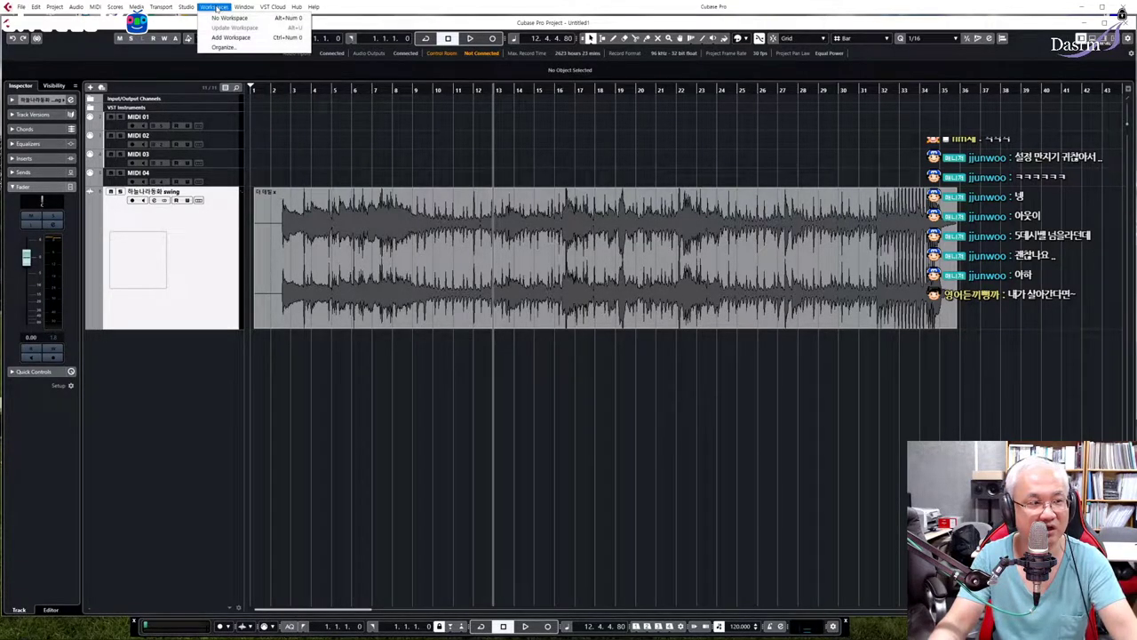
mouse_move(182, 7)
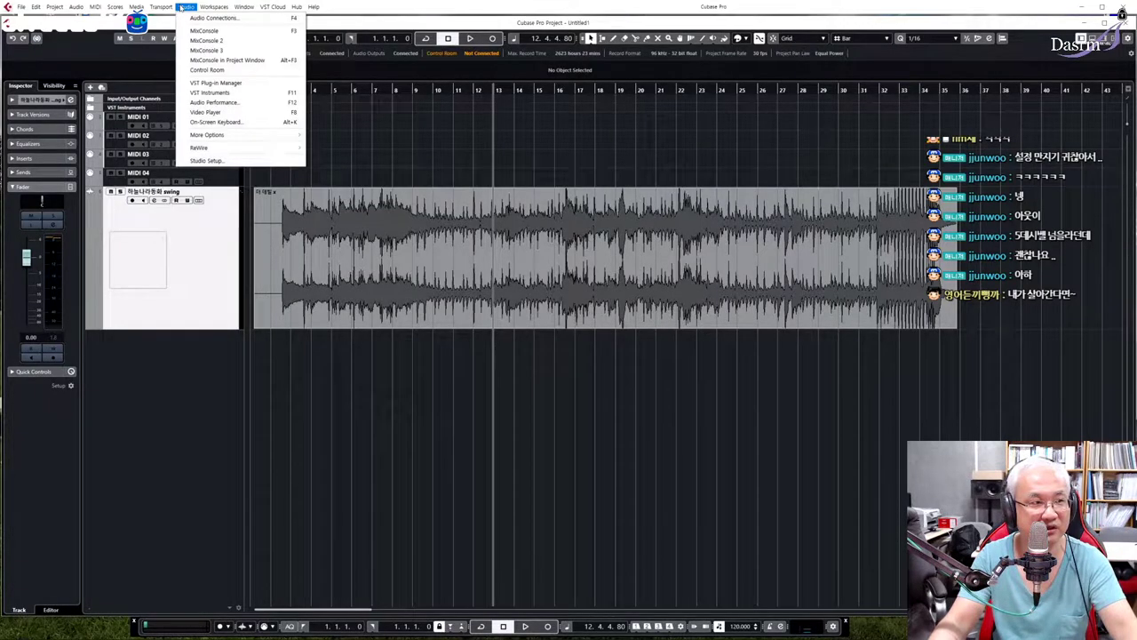
left_click(165, 24)
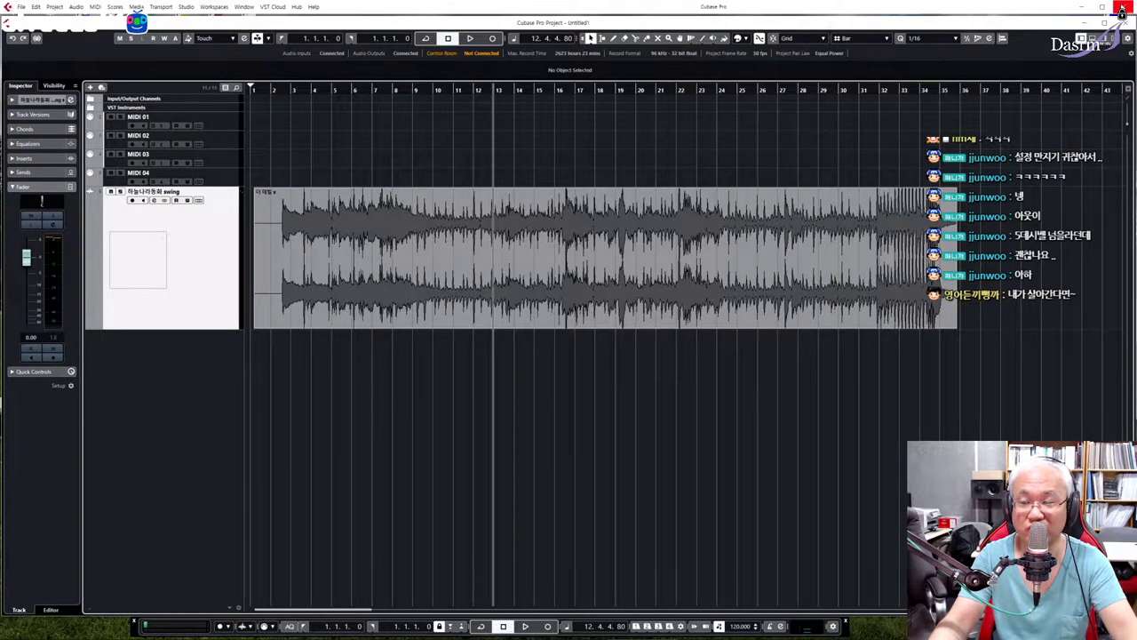
Quit Cubase without saving the project, and start Cubase 8.5 64bit with the media player closed
left_click(1121, 7)
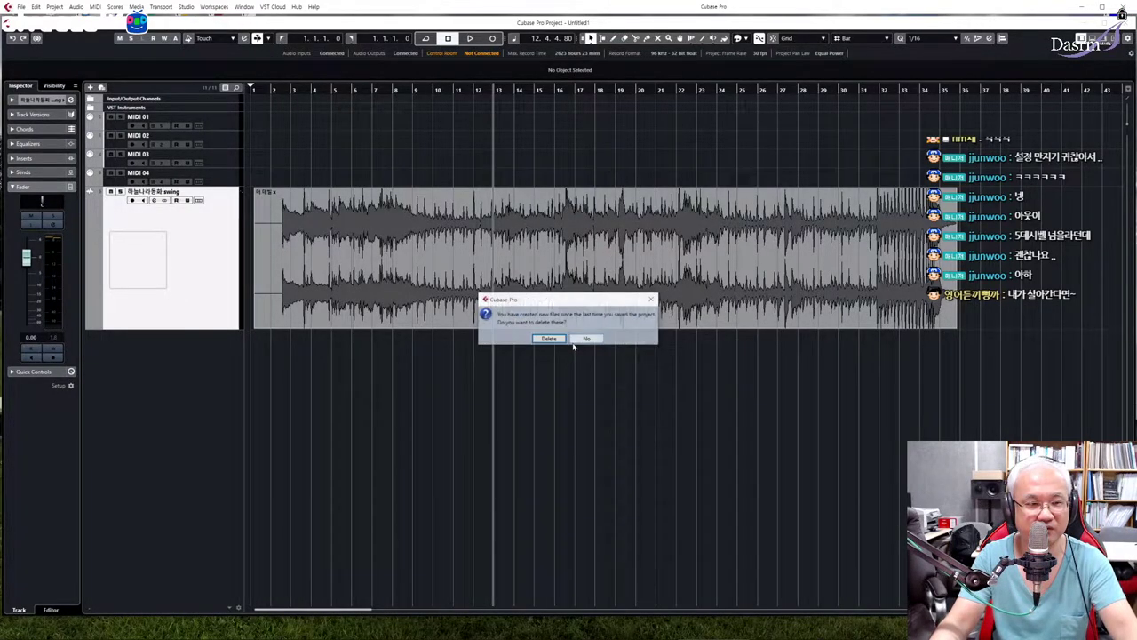
left_click(562, 341)
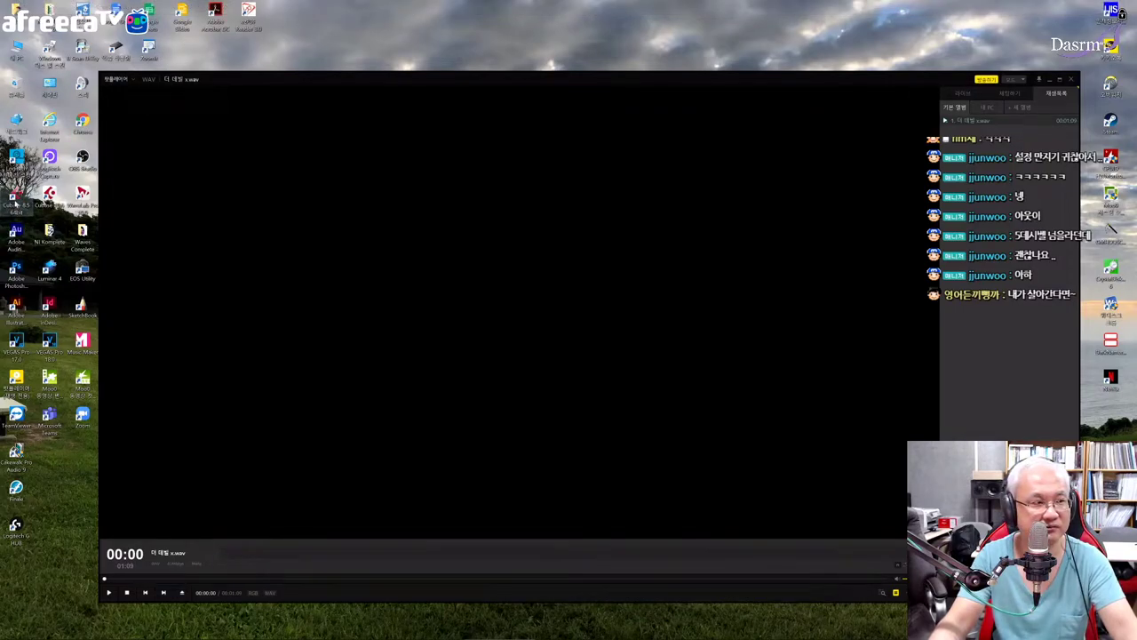
double_click(29, 203)
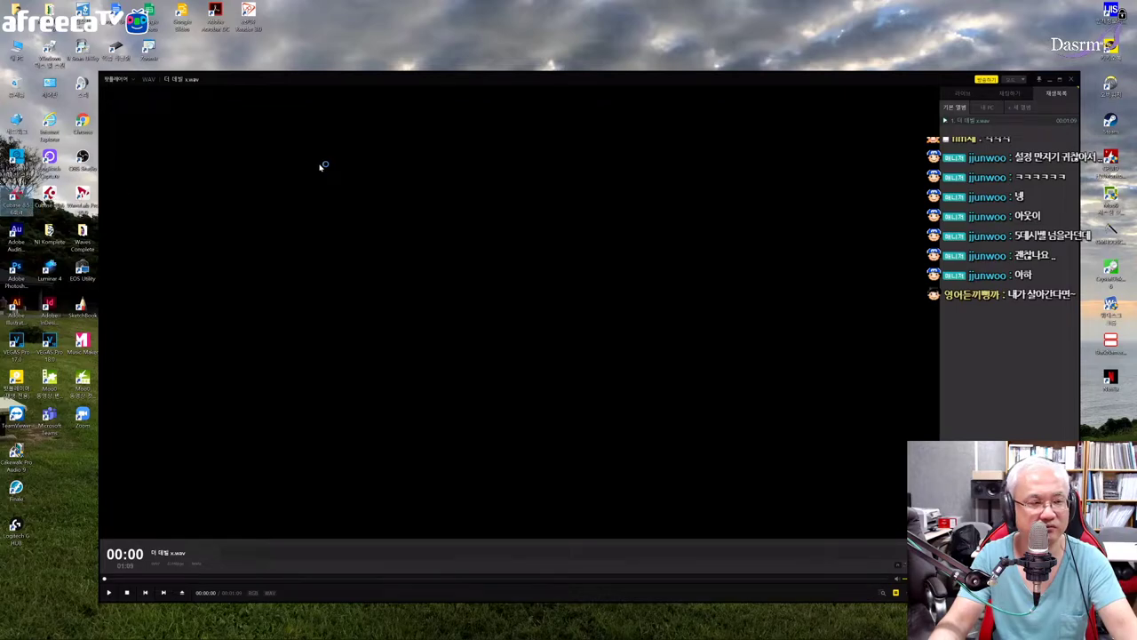
left_click(1070, 79)
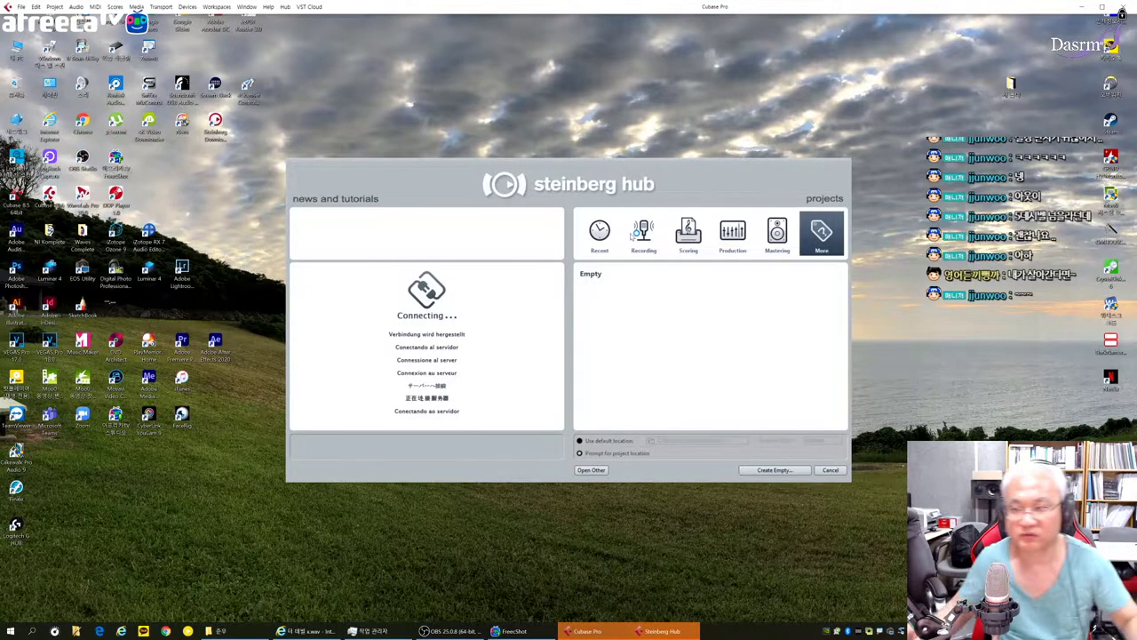
Create an empty project in a new folder named 새 폴더 on the 작업실1 (F:) drive
left_click(628, 280)
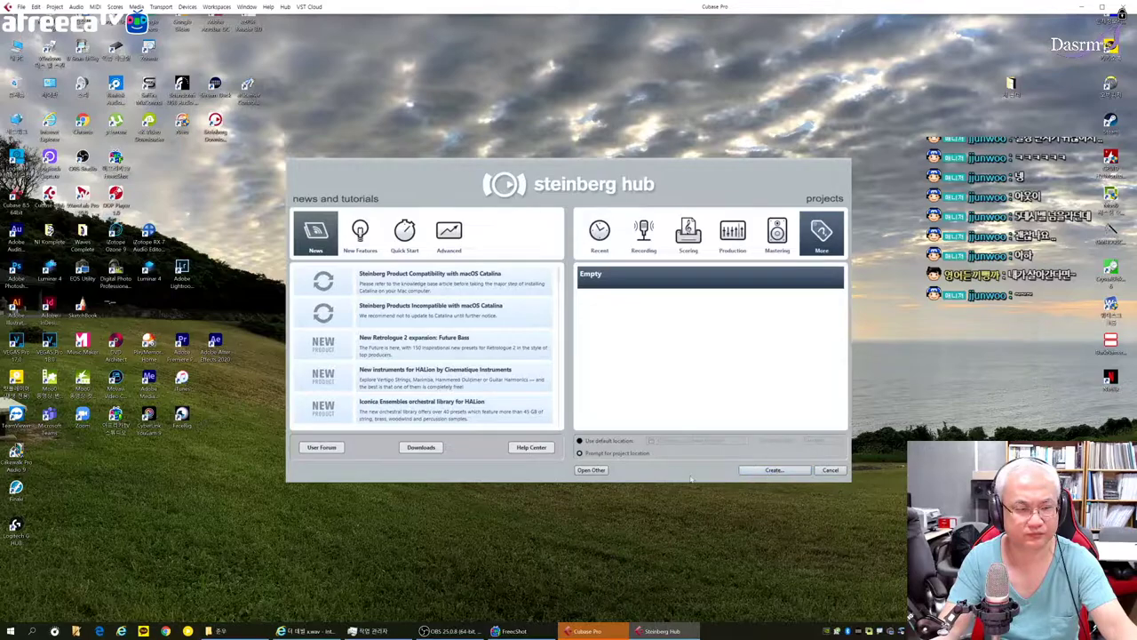
left_click(775, 470)
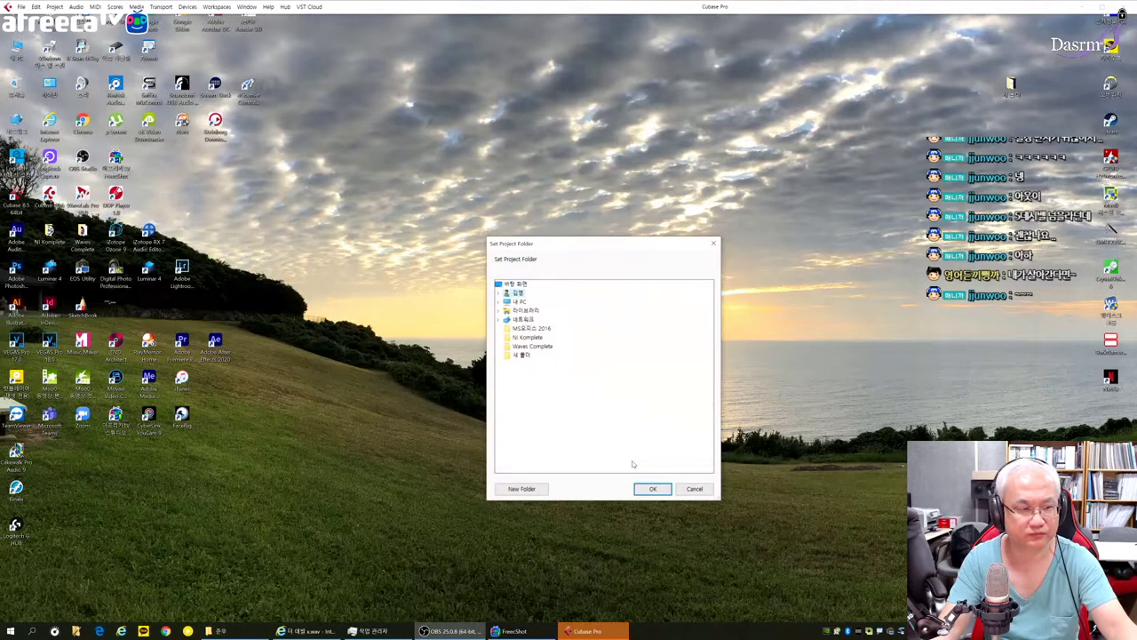
left_click(498, 301)
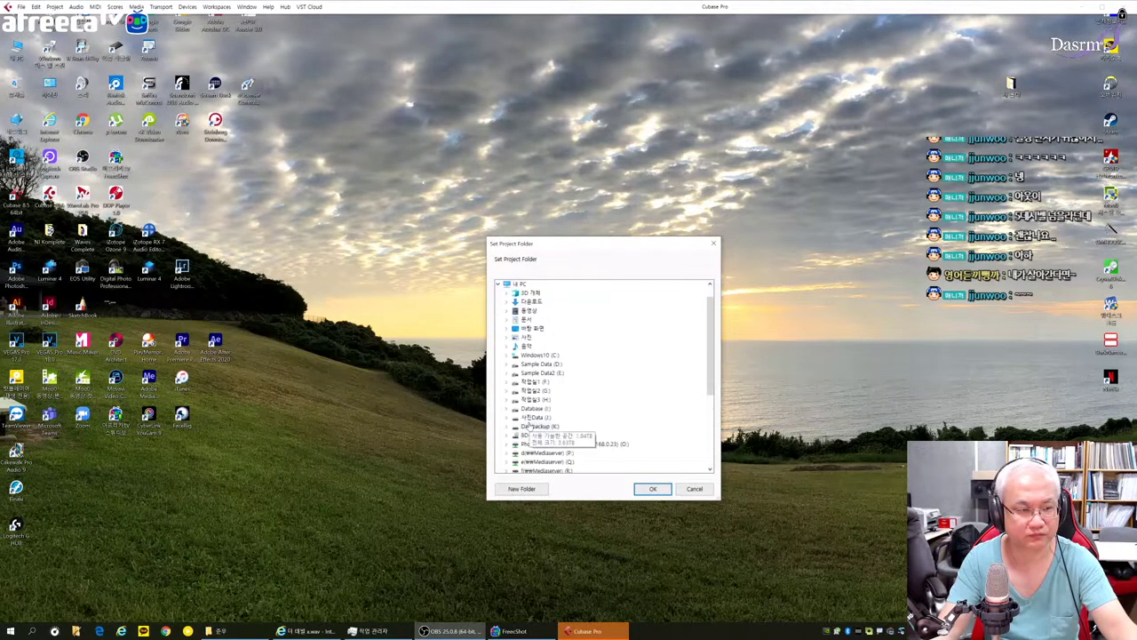
double_click(540, 382)
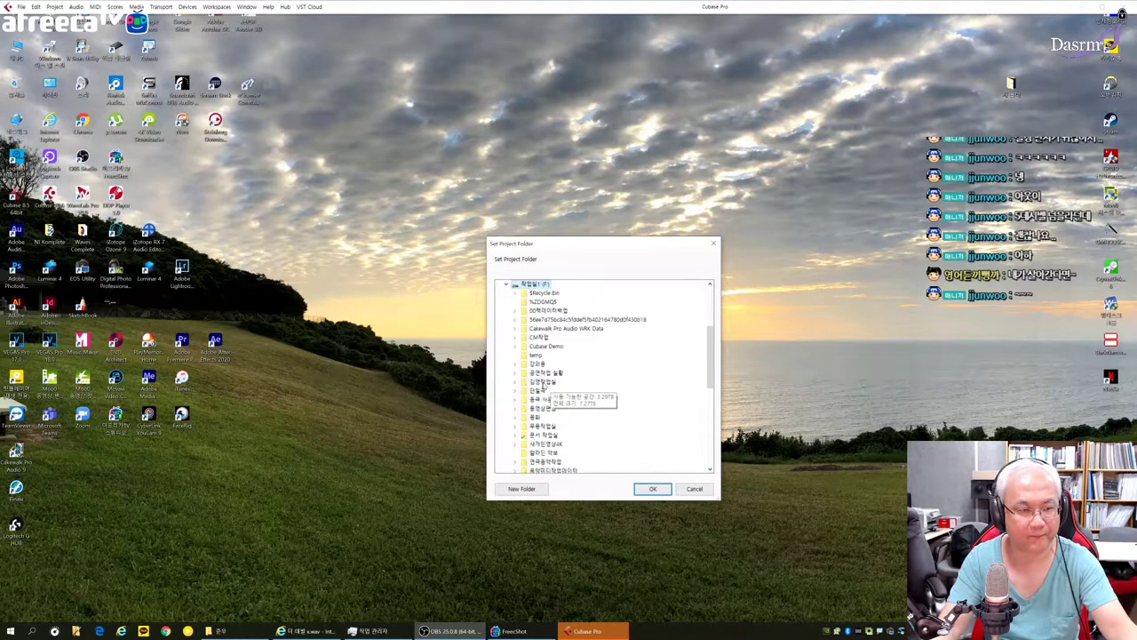
left_click(536, 490)
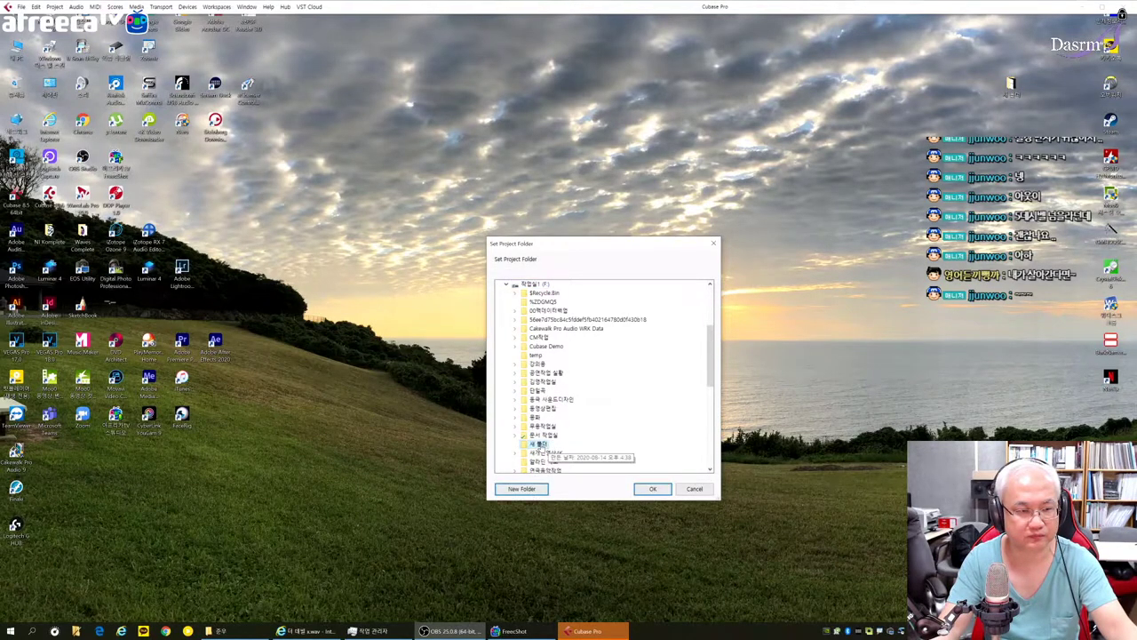
left_click(652, 489)
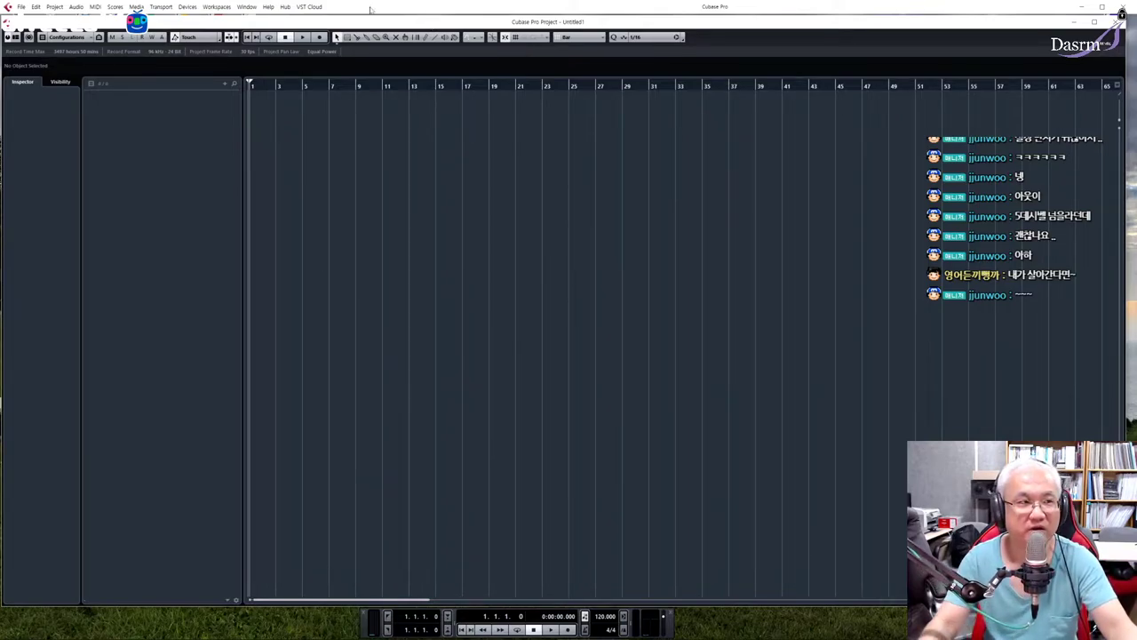
Open the Device Setup dialog and place it toward the upper part of the project window
left_click(215, 7)
mouse_move(190, 8)
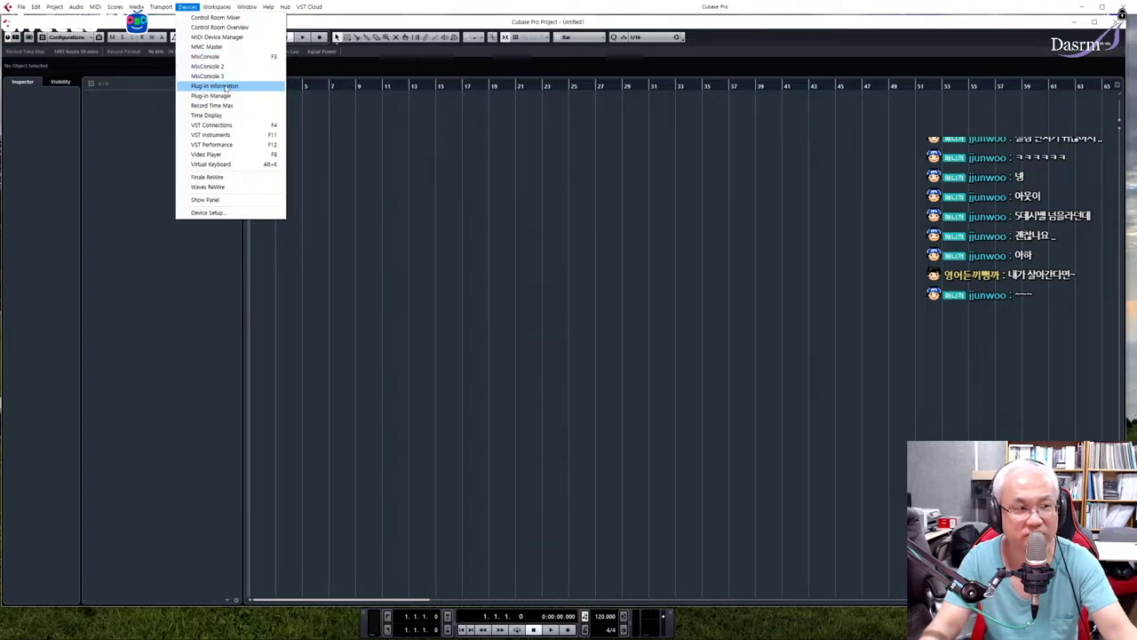
left_click(225, 214)
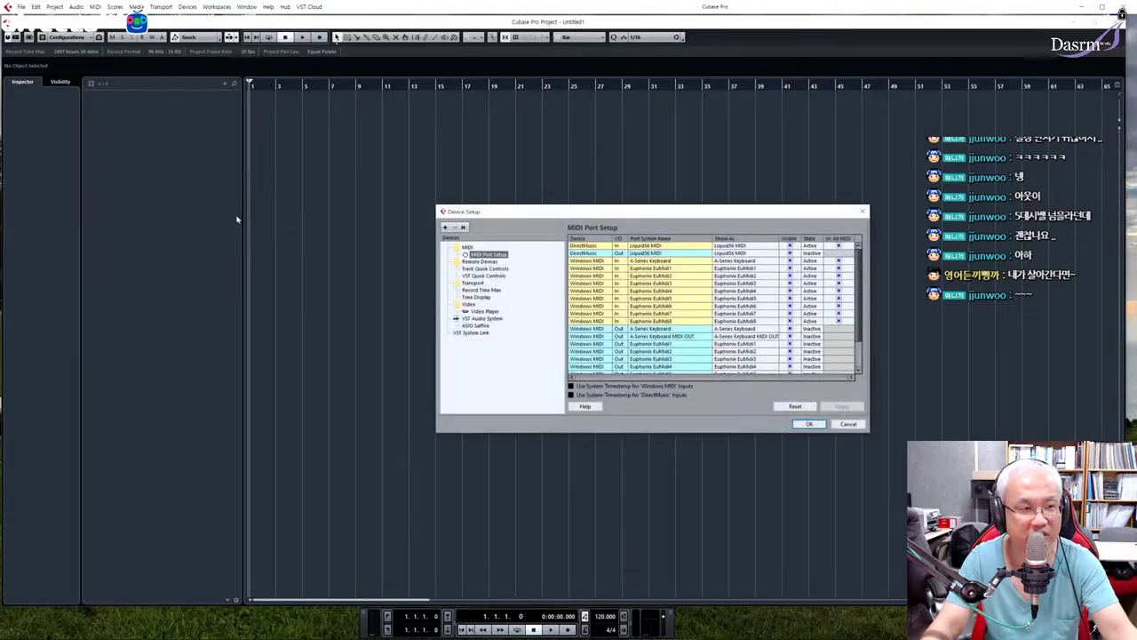
left_click_drag(566, 211, 429, 176)
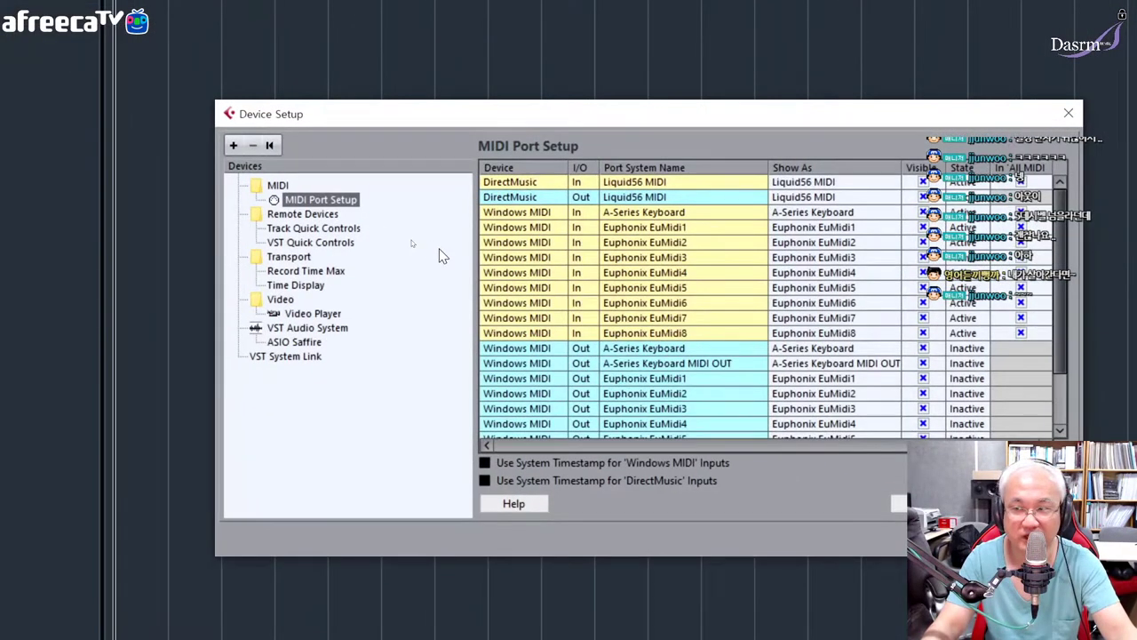
Add Steinberg SKI Remote and EuCon to the Remote Devices in Device Setup
left_click(316, 216)
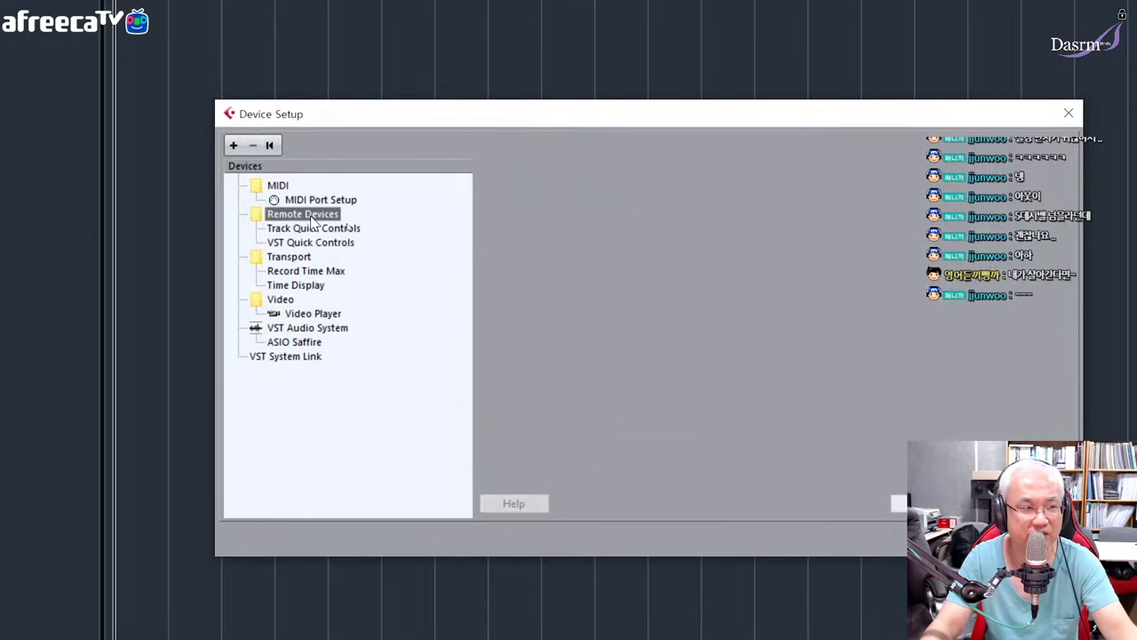
left_click(240, 146)
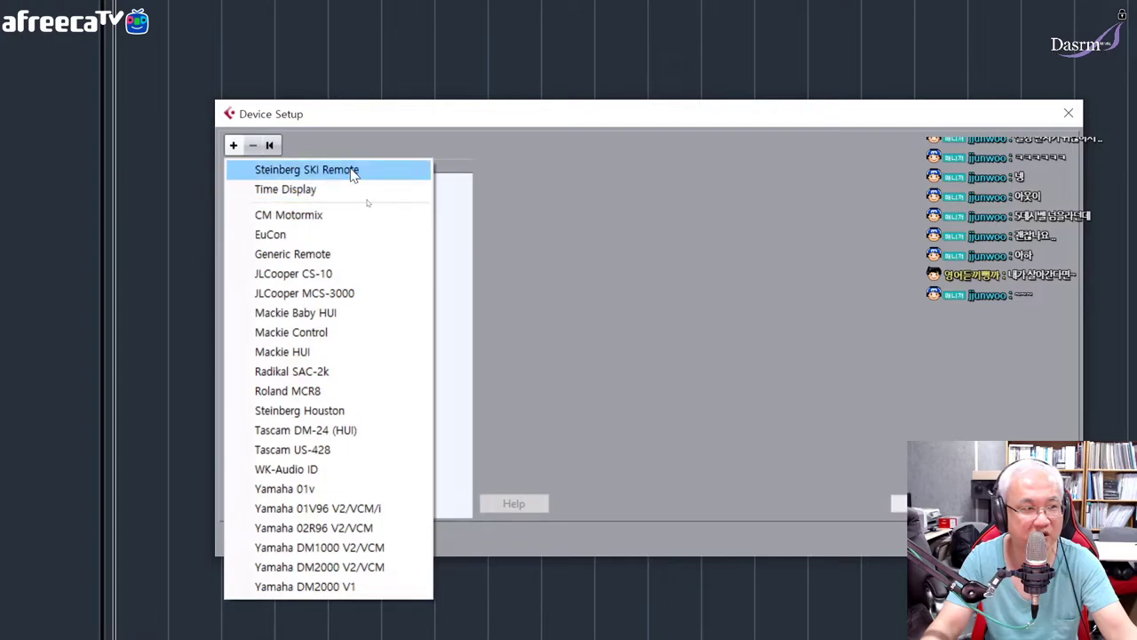
left_click(351, 170)
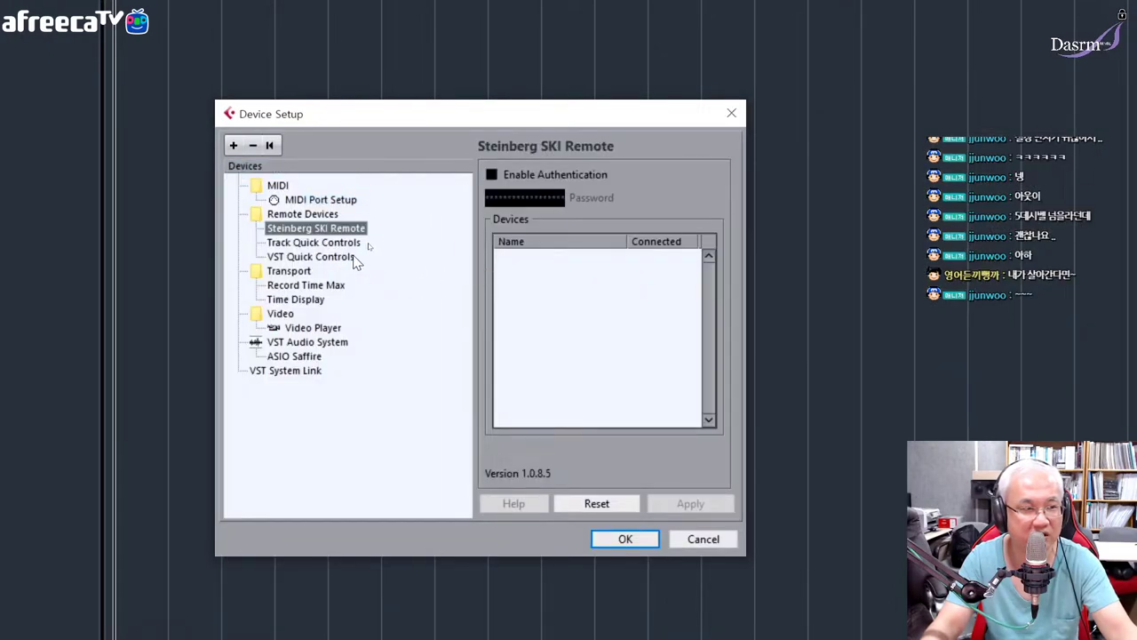
left_click(233, 146)
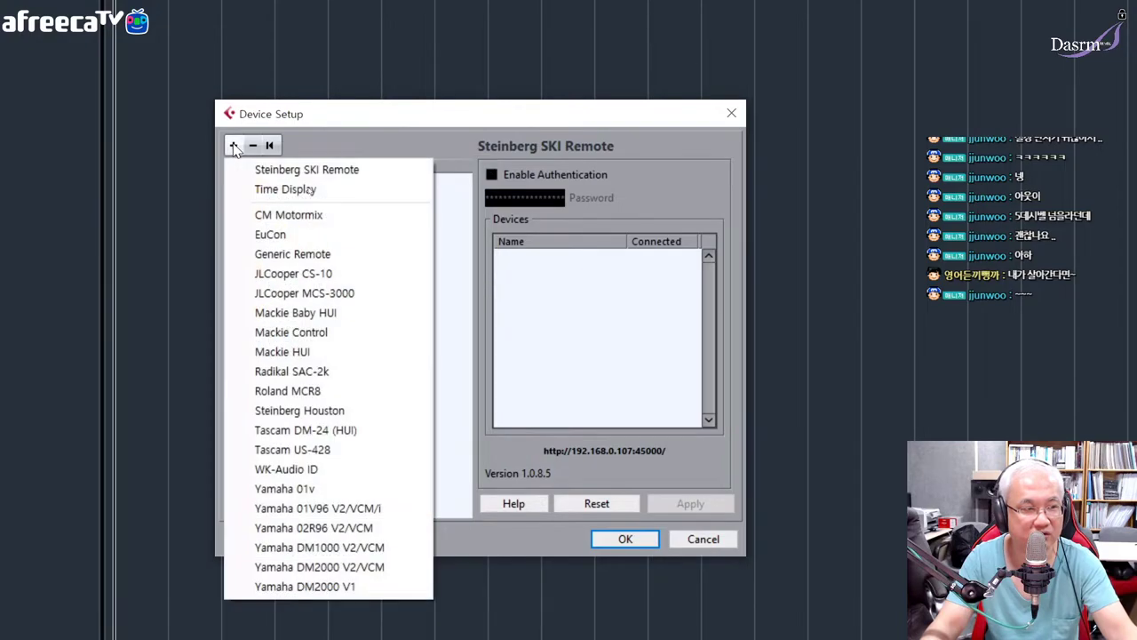
key("Escape")
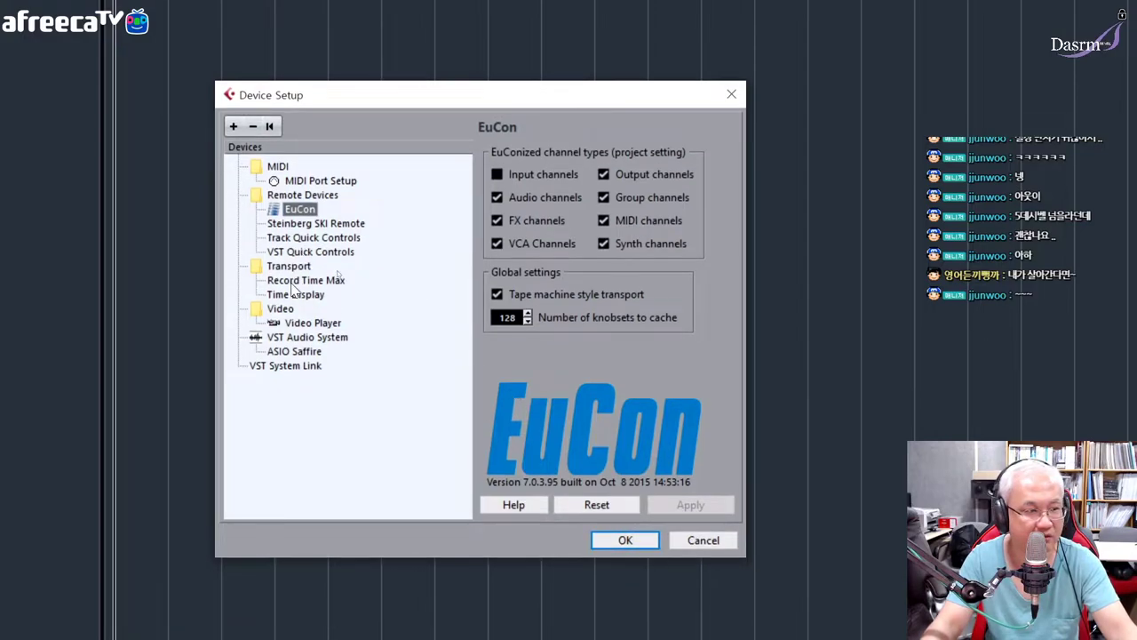
Examine the Device Setup pages for SKI Remote, Track and VST Quick Controls, Record Time Max, Time Display and Video Player
left_click(289, 224)
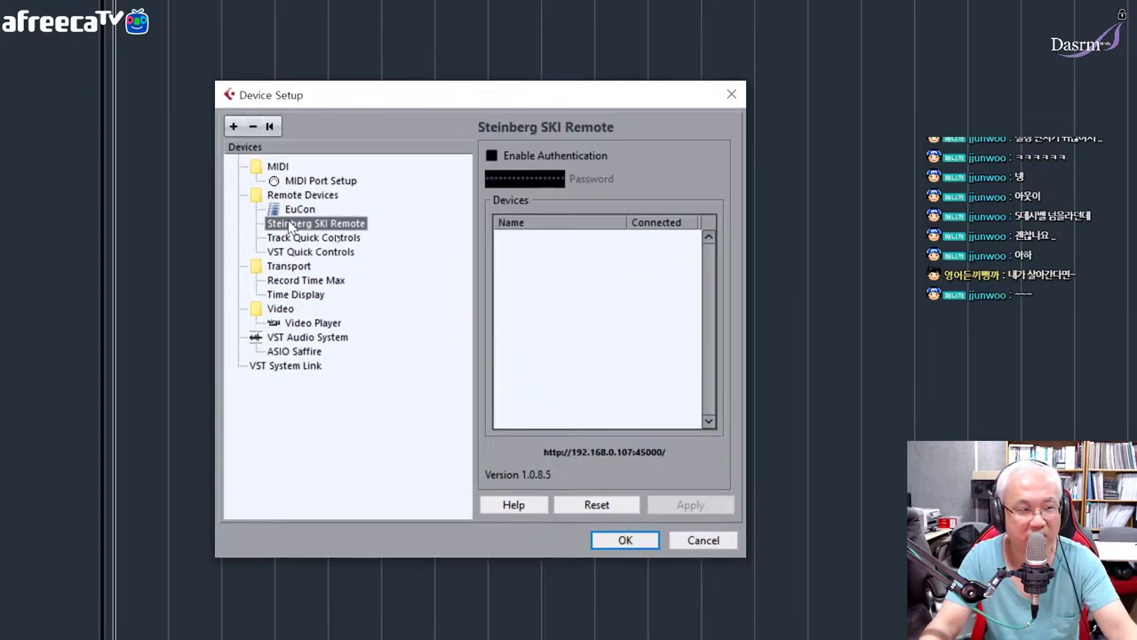
left_click(297, 238)
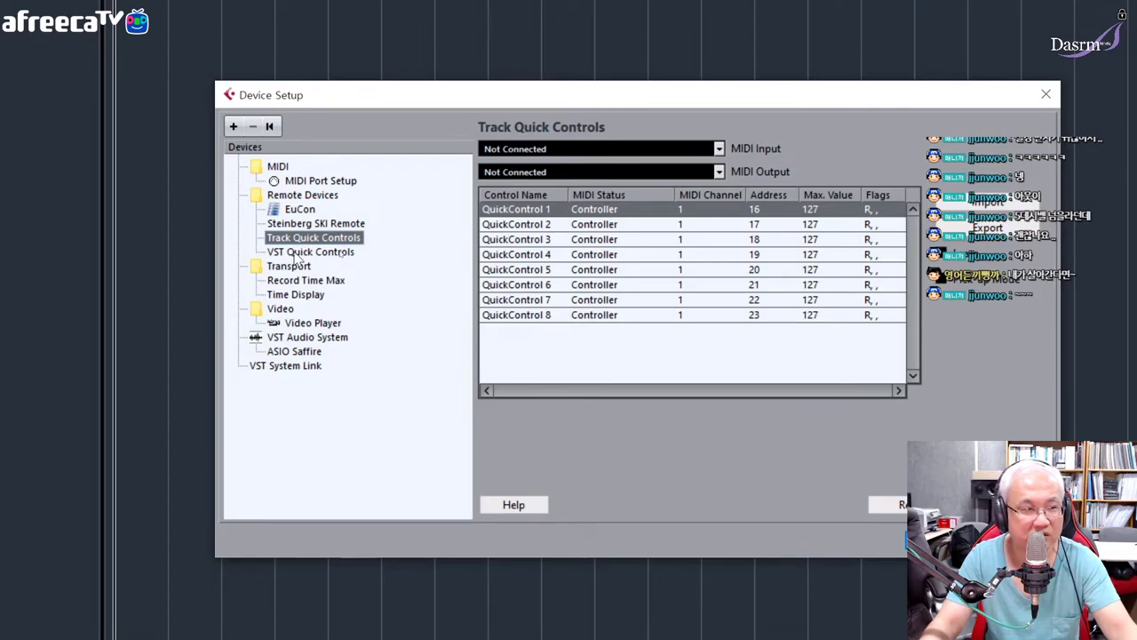
left_click(307, 252)
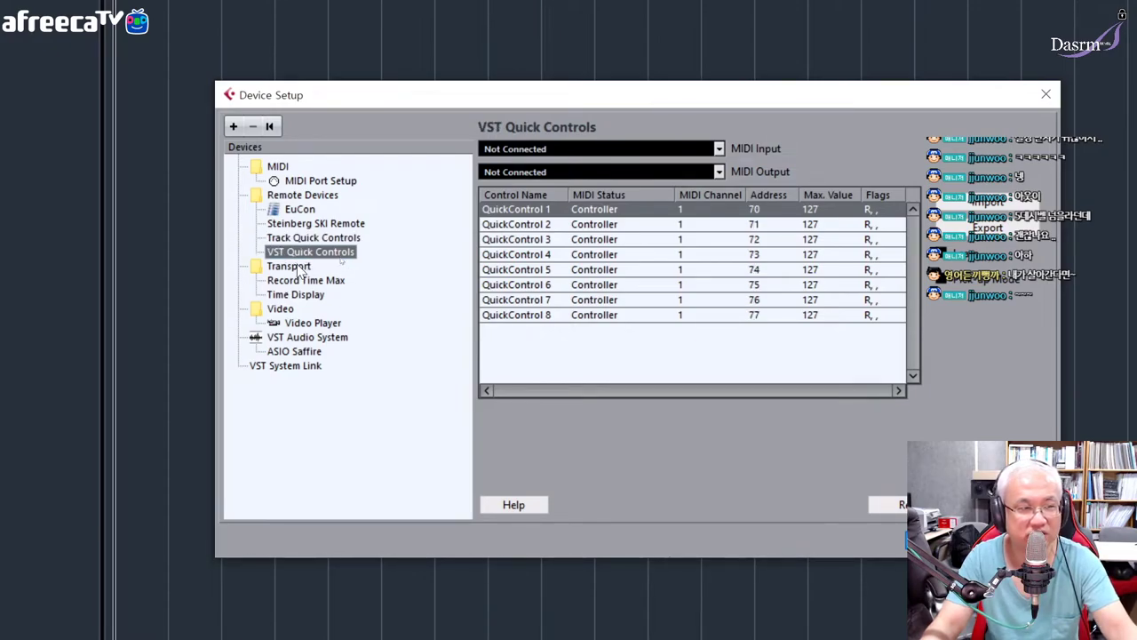
left_click(299, 267)
left_click(298, 281)
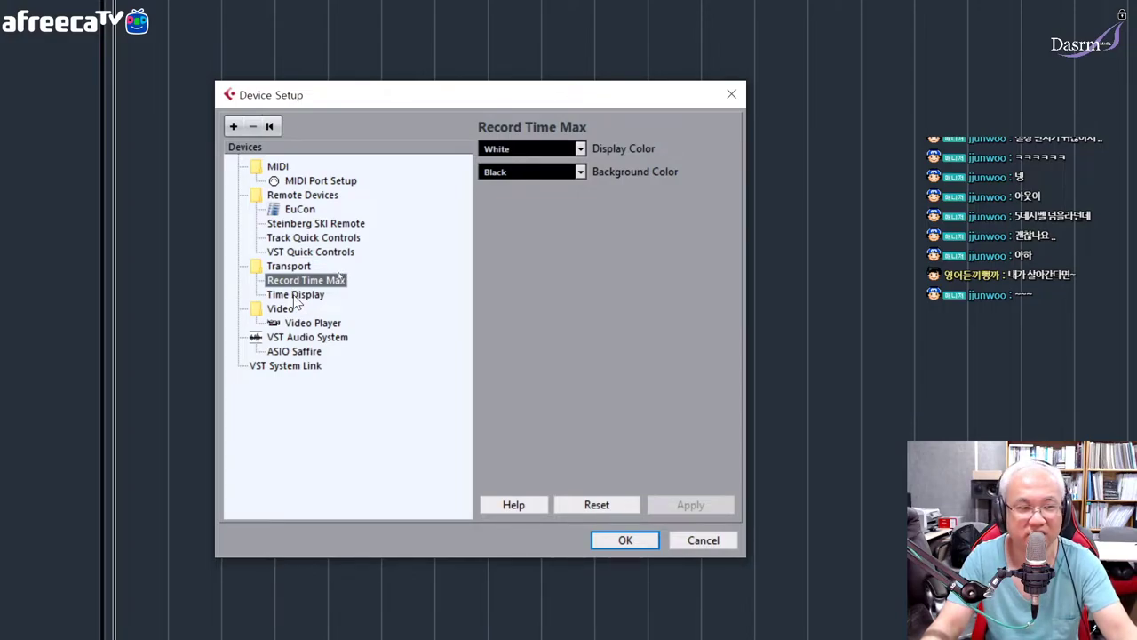
left_click(297, 297)
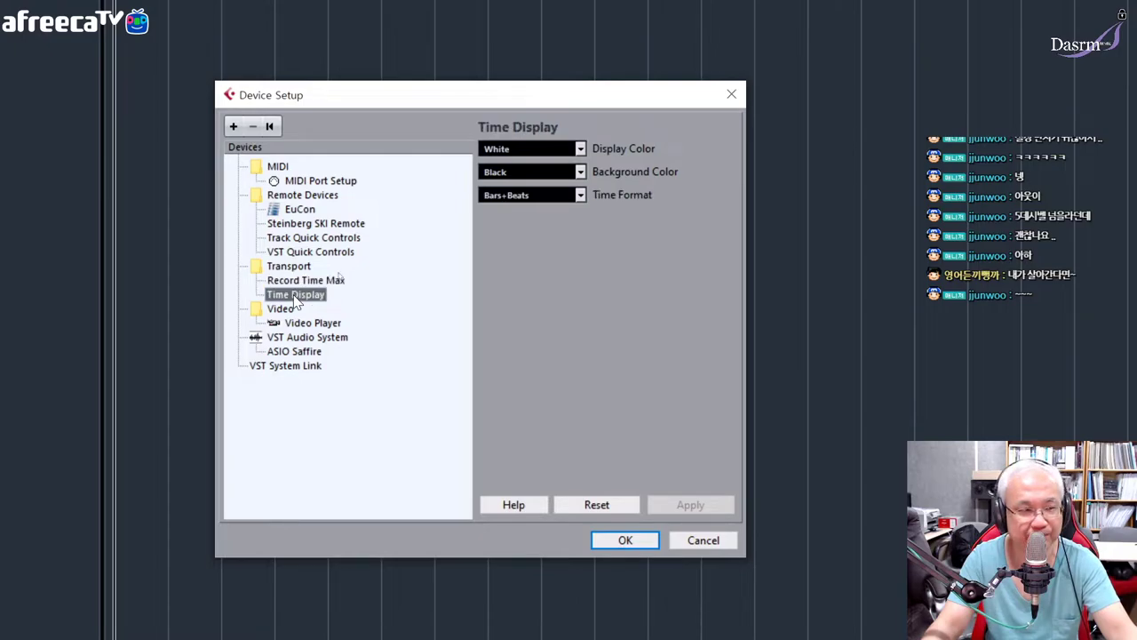
left_click(286, 311)
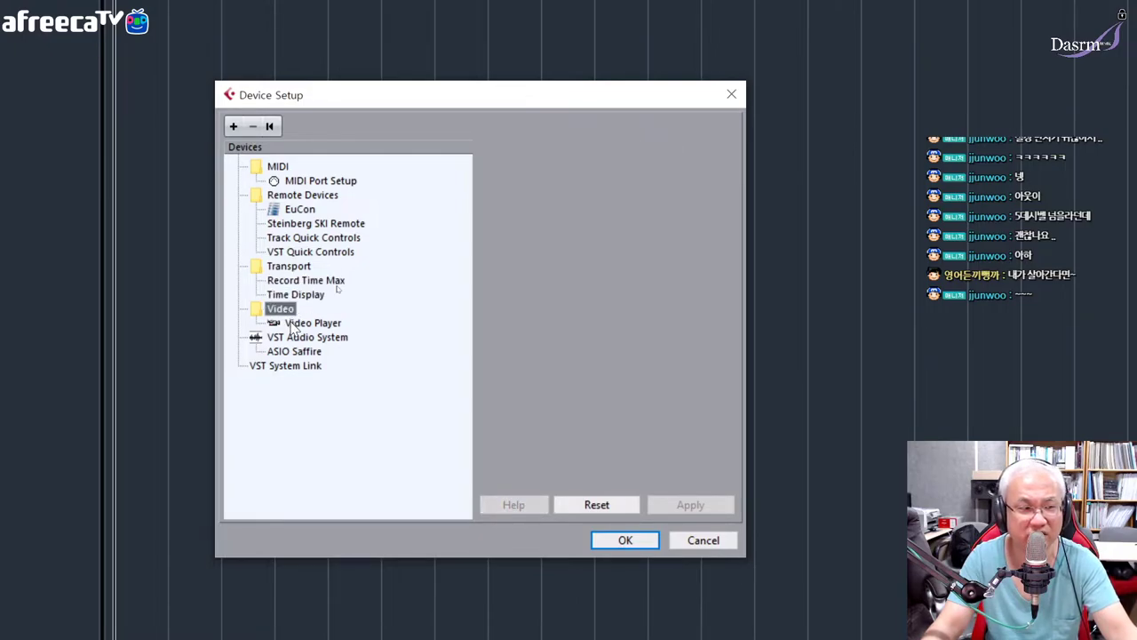
left_click(304, 323)
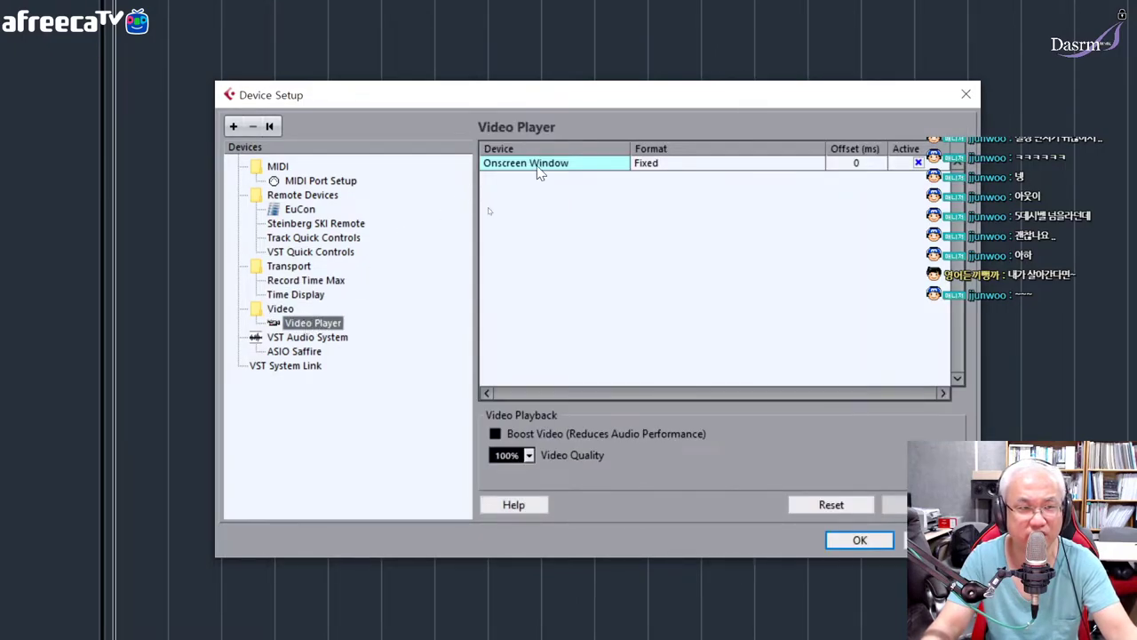
Show the VST Audio System page and check its ASIO driver, latency and ASIO-Guard settings
left_click(278, 311)
left_click(293, 340)
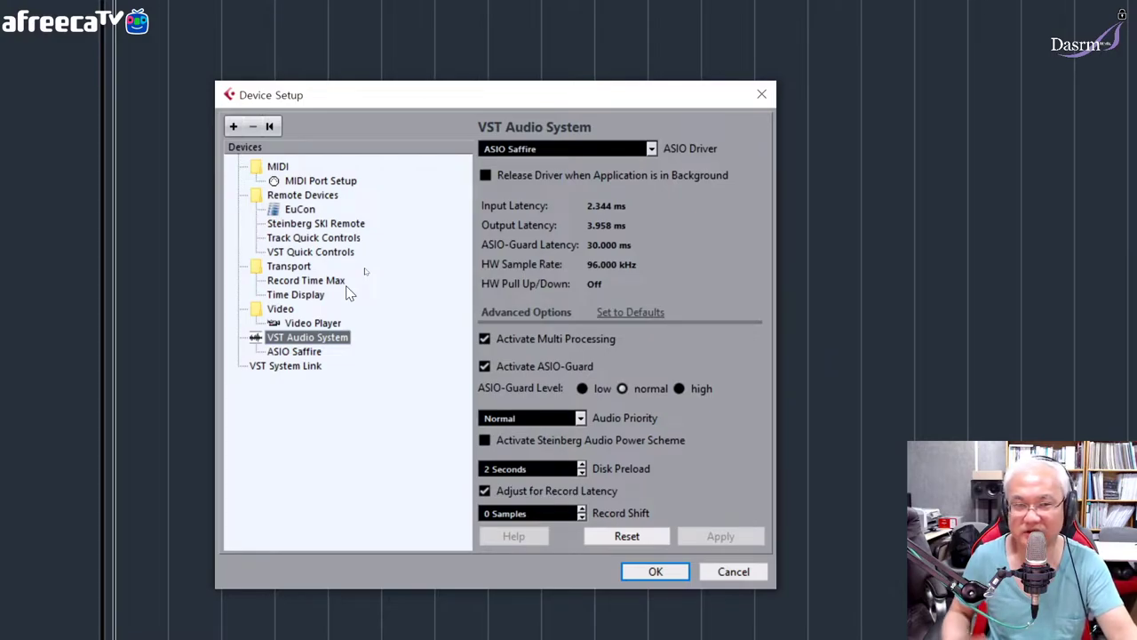
left_click_drag(368, 93, 368, 95)
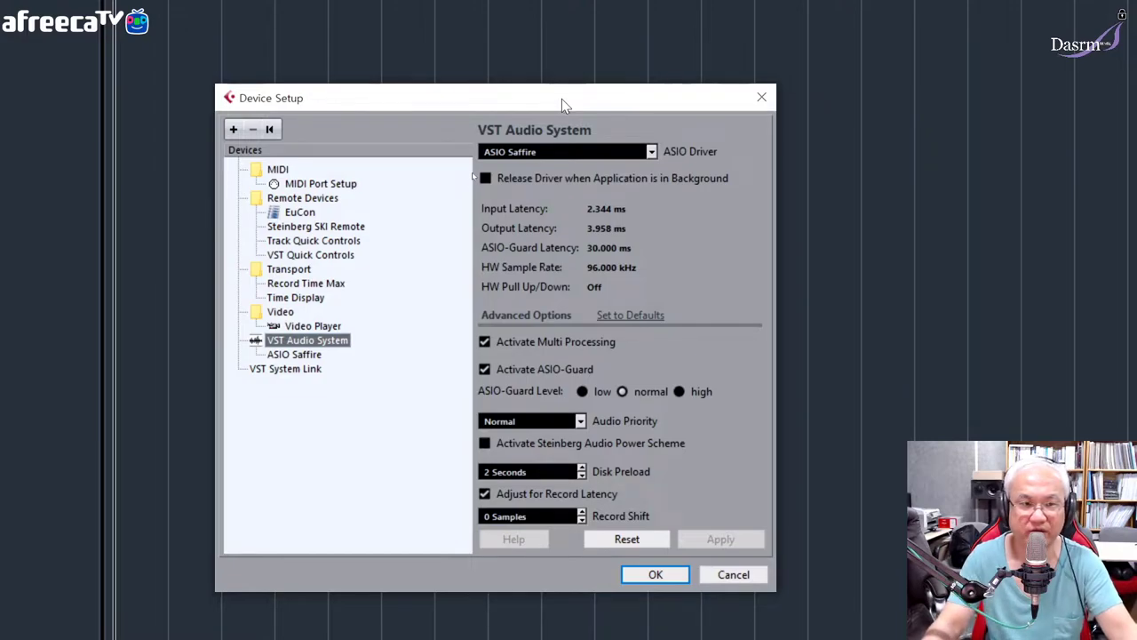
Review the available ASIO drivers, keeping ASIO Saffire, and accept the Device Setup
left_click(650, 154)
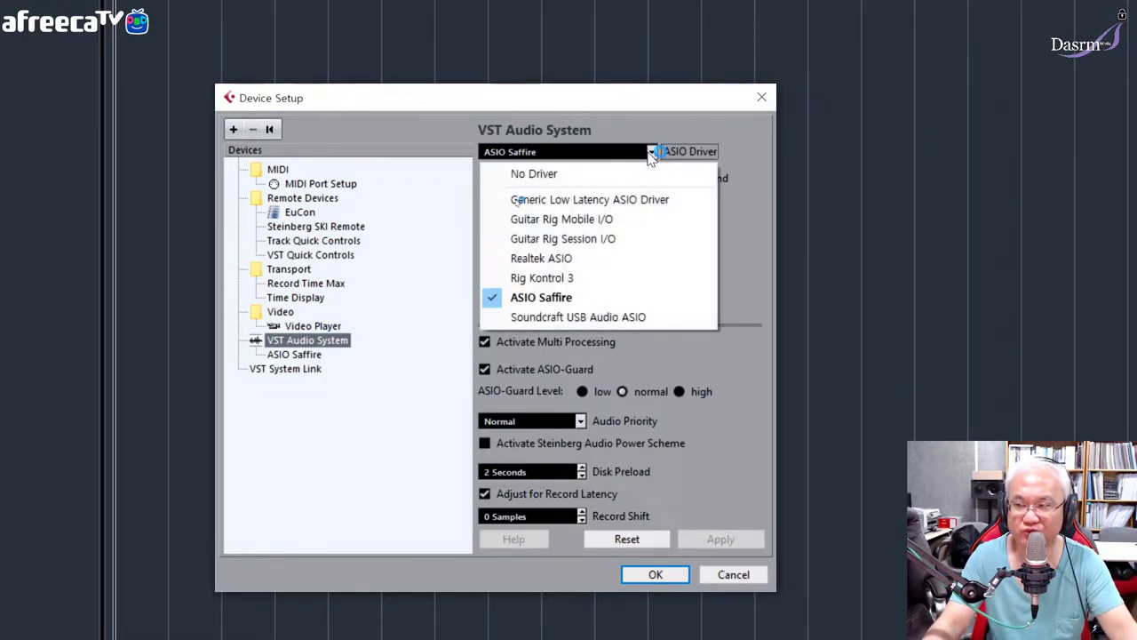
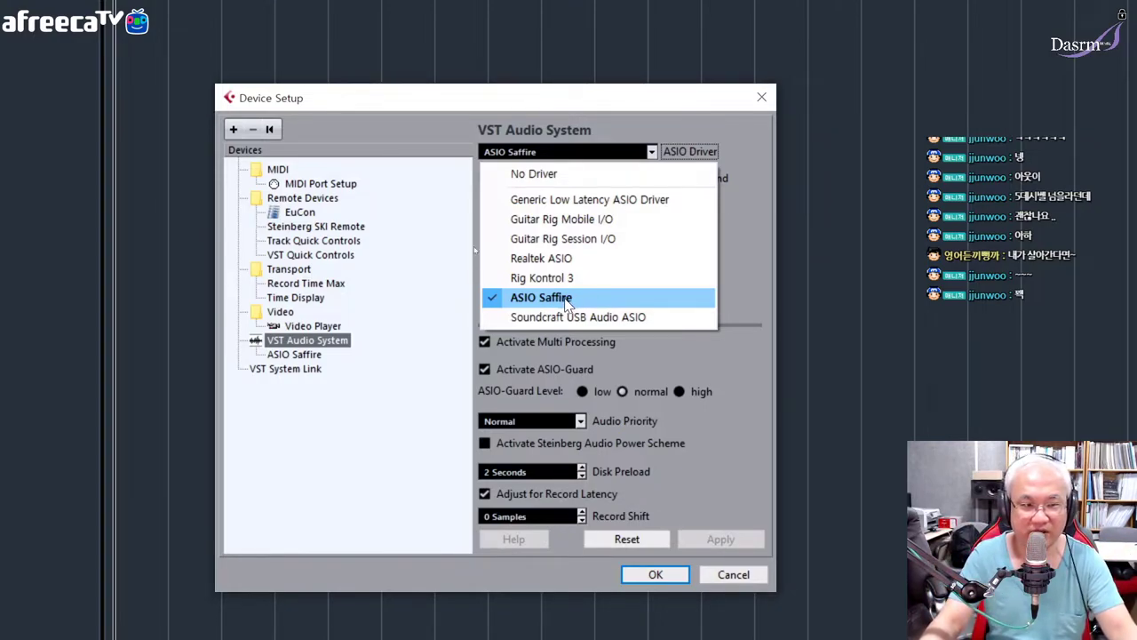
left_click(593, 101)
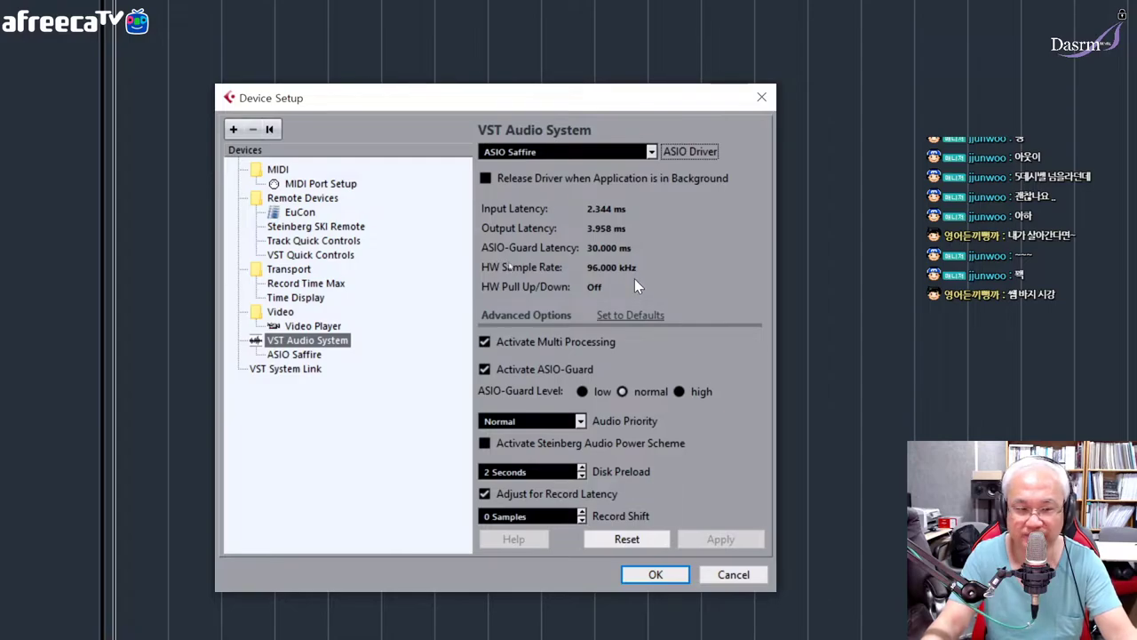
left_click(656, 556)
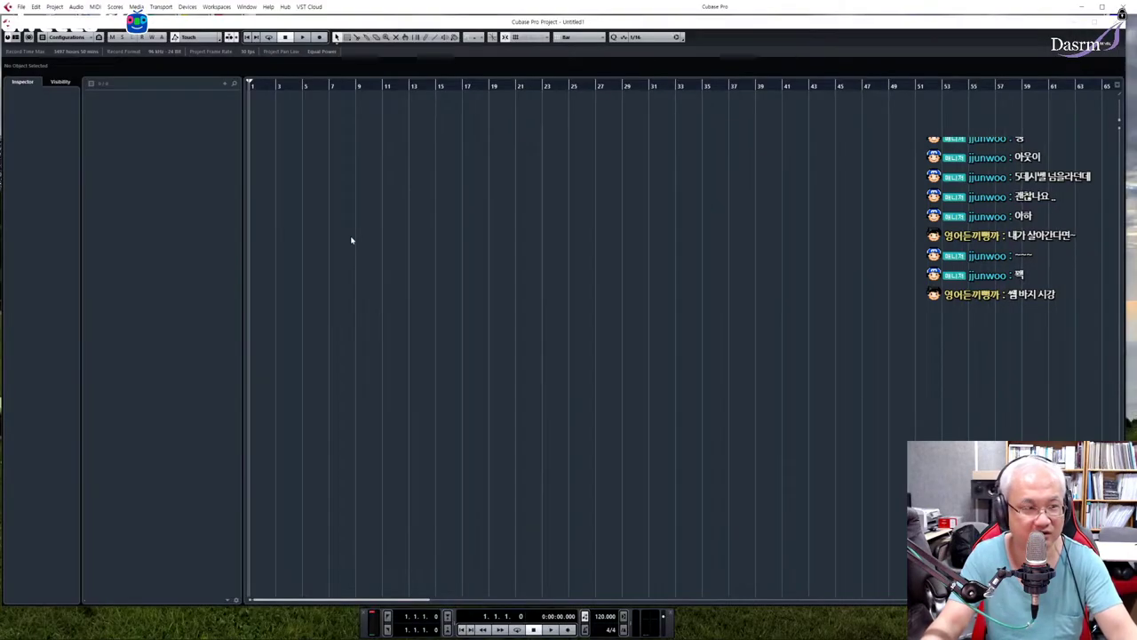
Set the project's bit resolution to 32 Bit Float in Project Setup and confirm
left_click(53, 7)
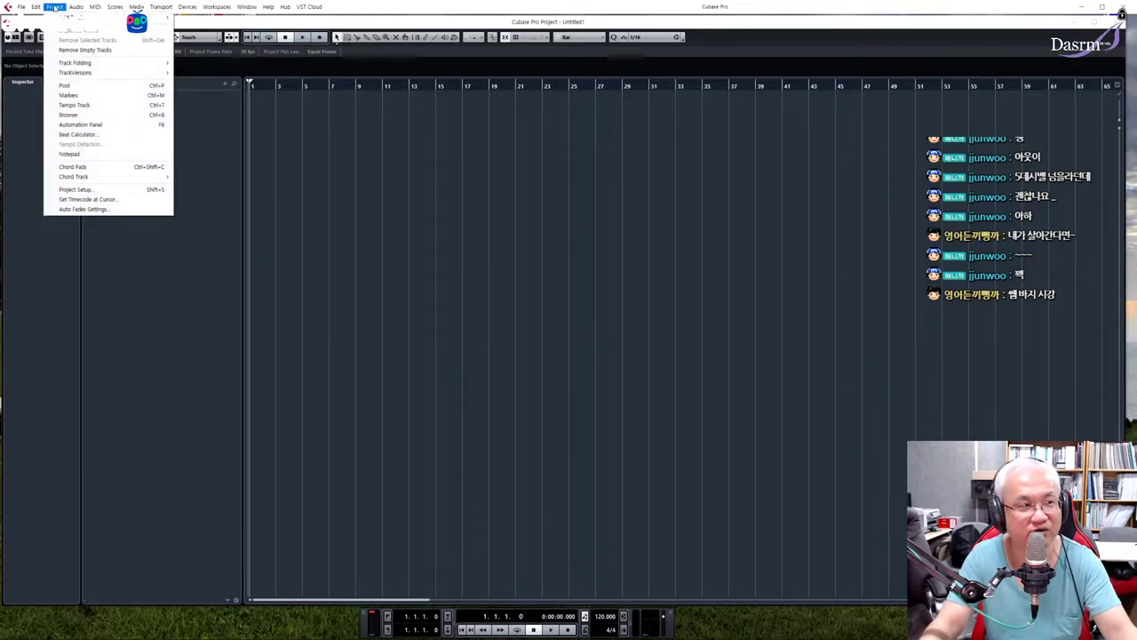
left_click(95, 190)
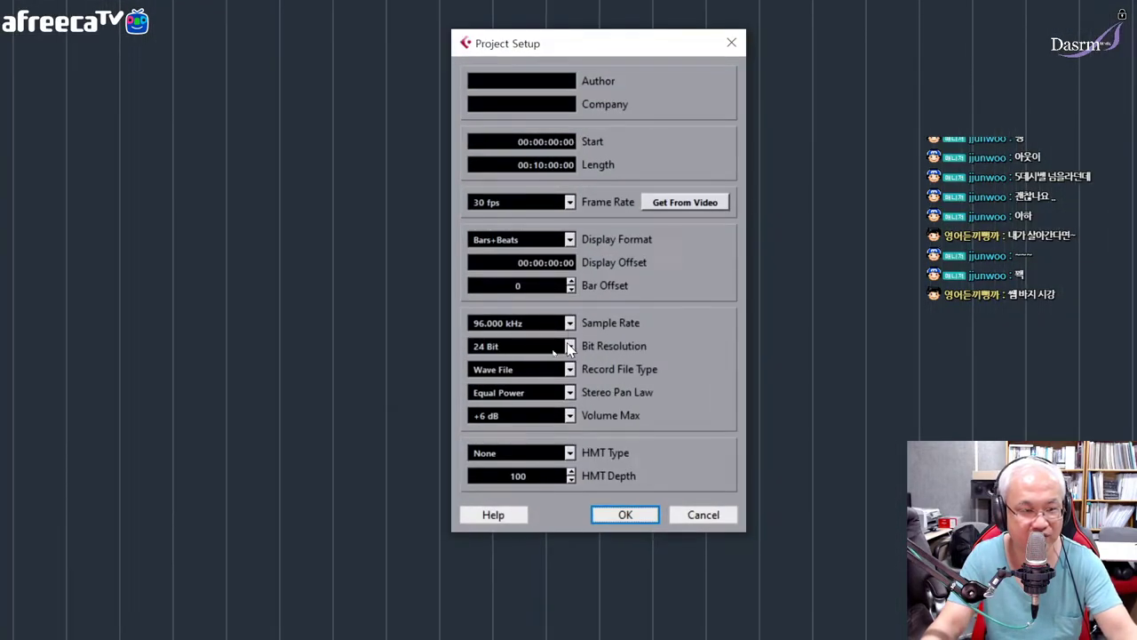
left_click(569, 348)
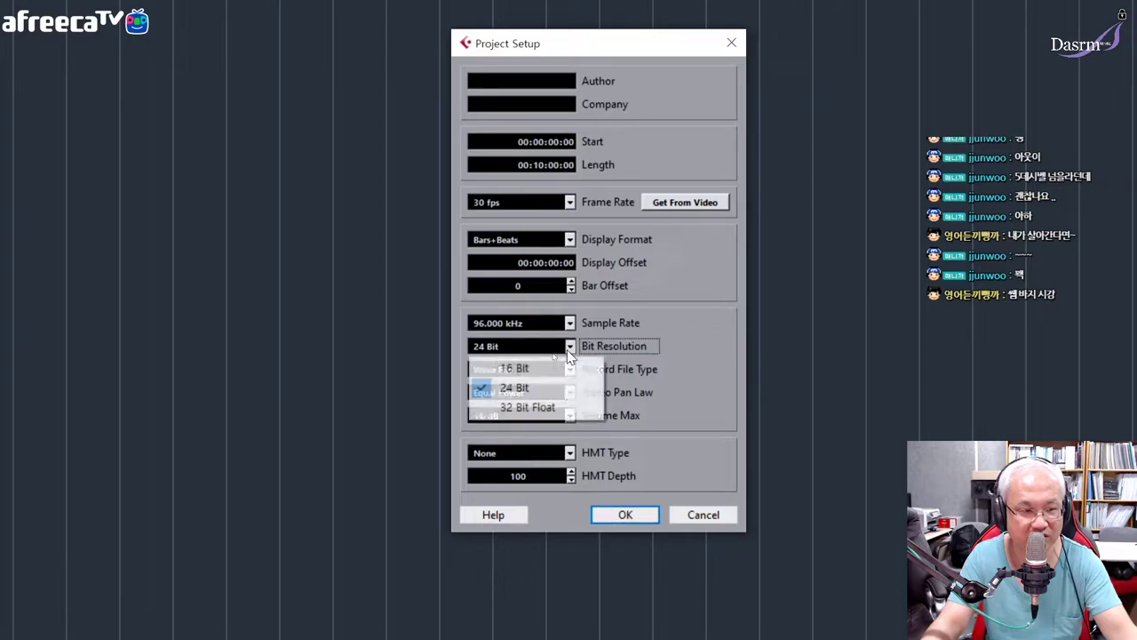
left_click(525, 404)
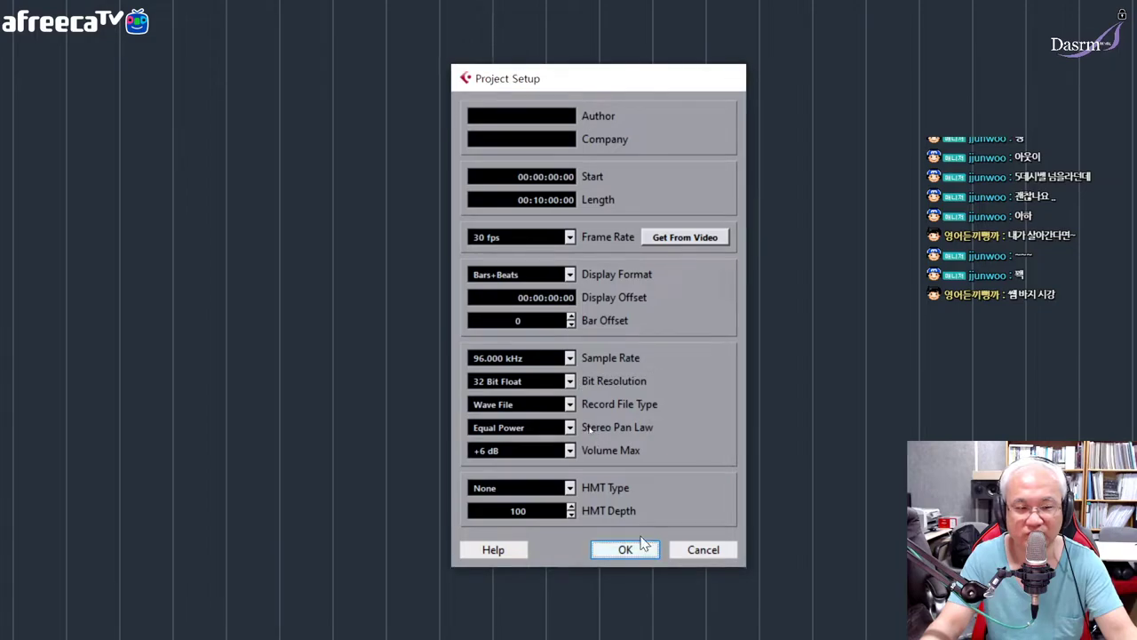
left_click(644, 545)
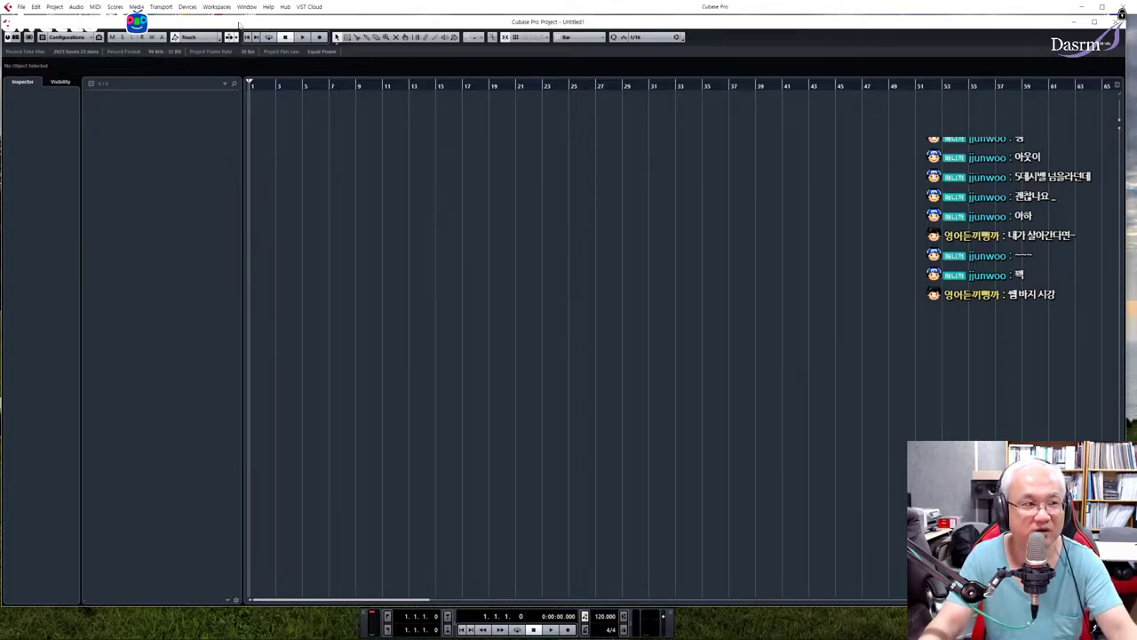
Open VST Connections and move its window to the upper part of the project area
left_click(187, 6)
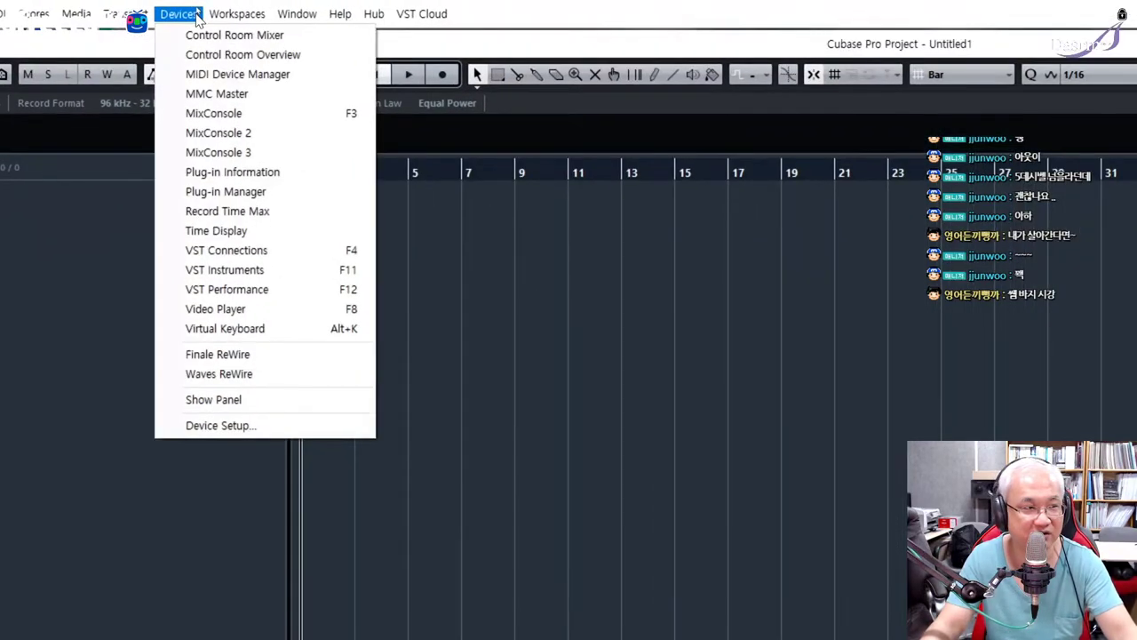
left_click(263, 252)
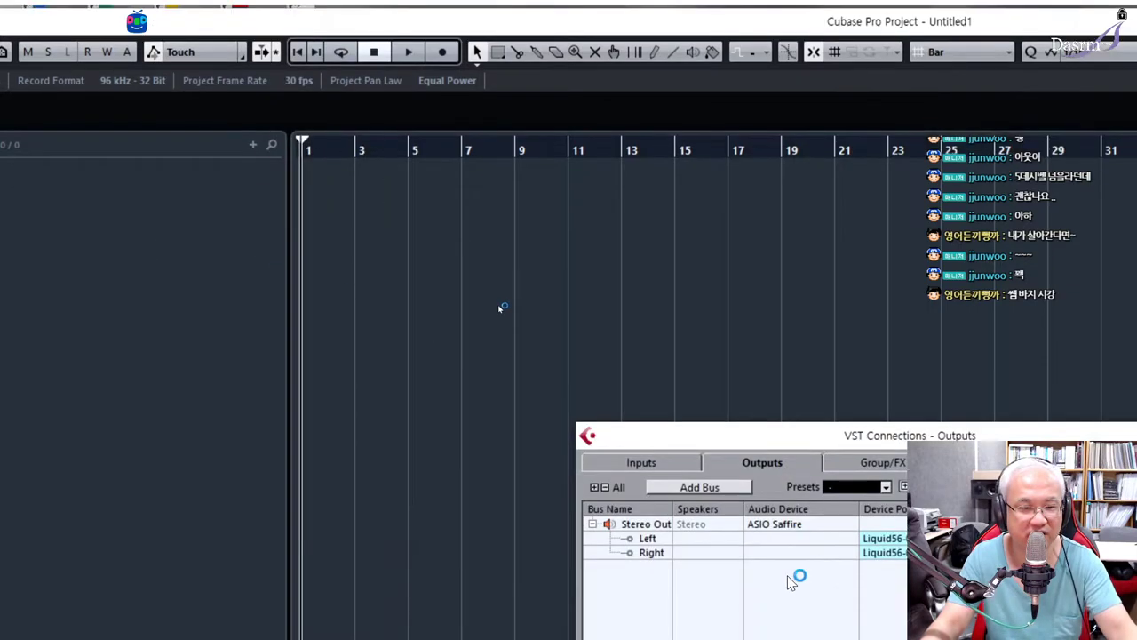
left_click_drag(853, 362, 423, 178)
left_click_drag(423, 112, 424, 118)
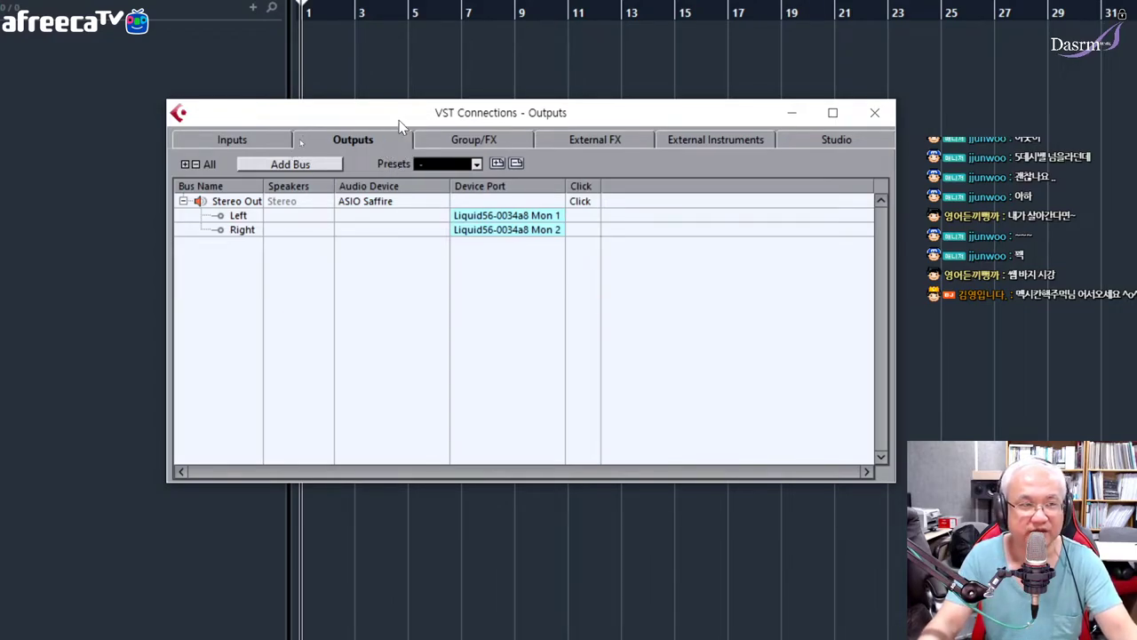
left_click_drag(409, 113, 409, 119)
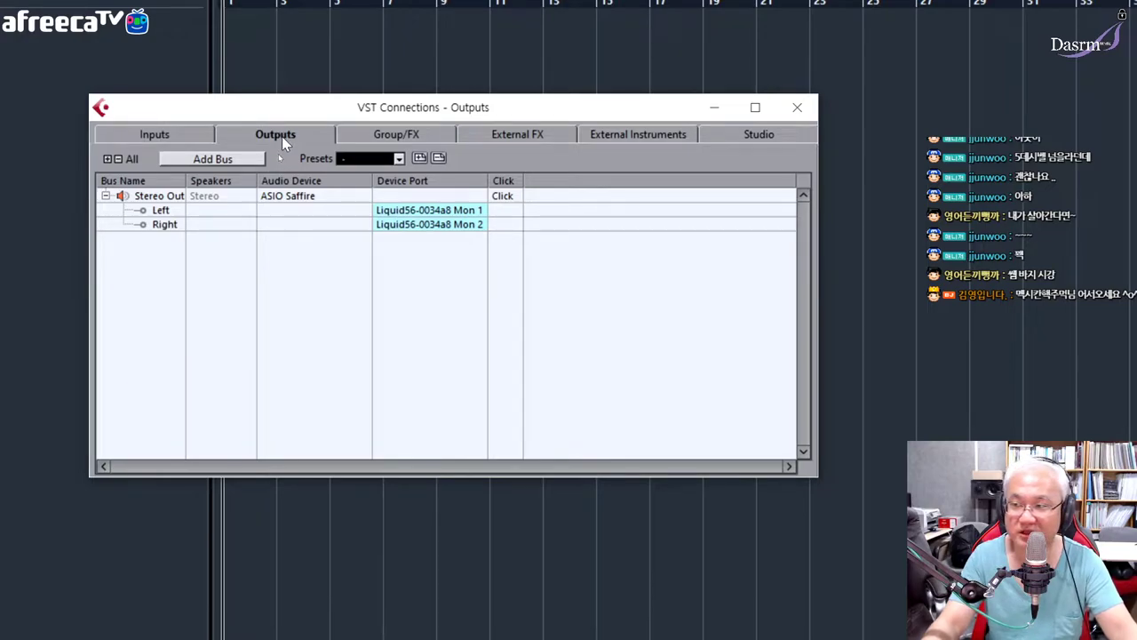
Add eight mono input buses in VST Connections and enlarge the window so all of them fit
left_click(202, 141)
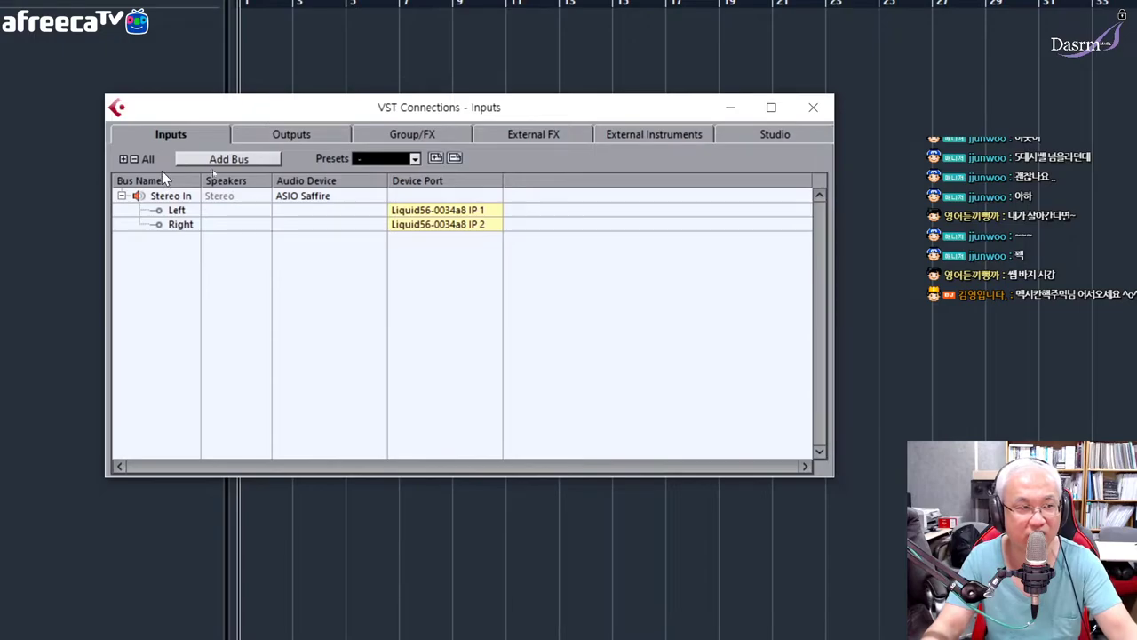
left_click(231, 159)
left_click_drag(782, 426, 365, 218)
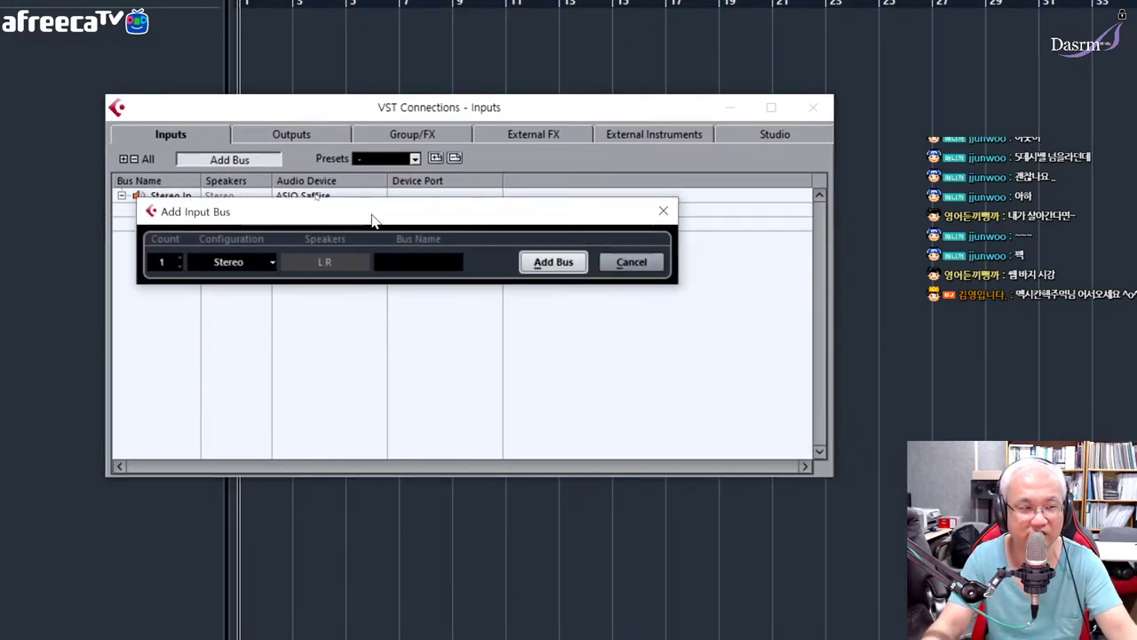
left_click(261, 263)
left_click(251, 287)
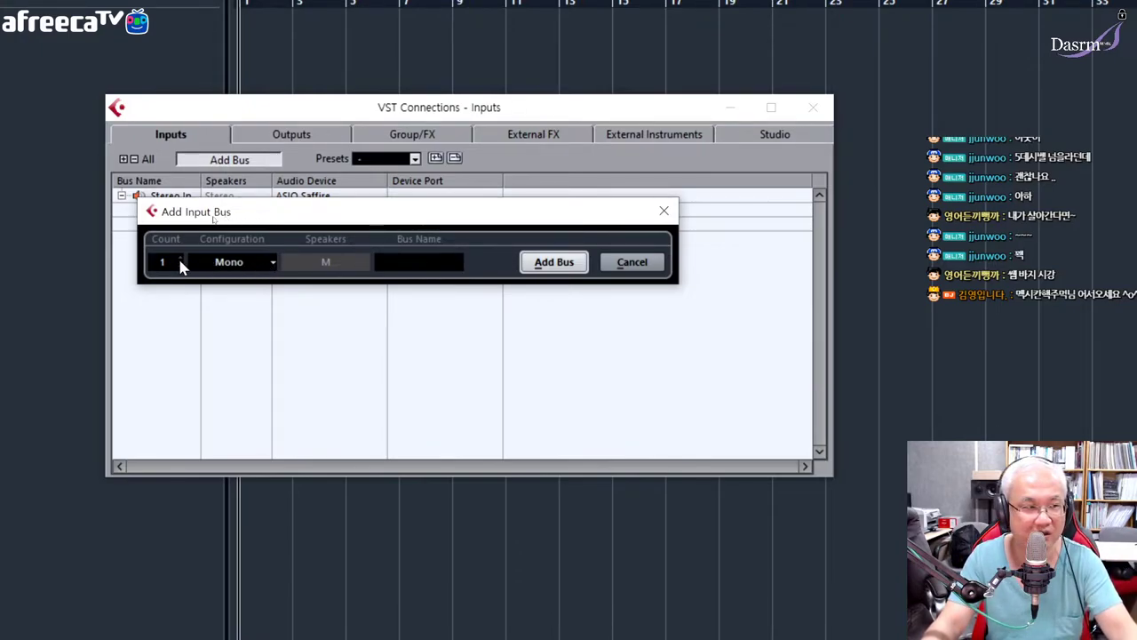
scroll(180, 261, "up", 2)
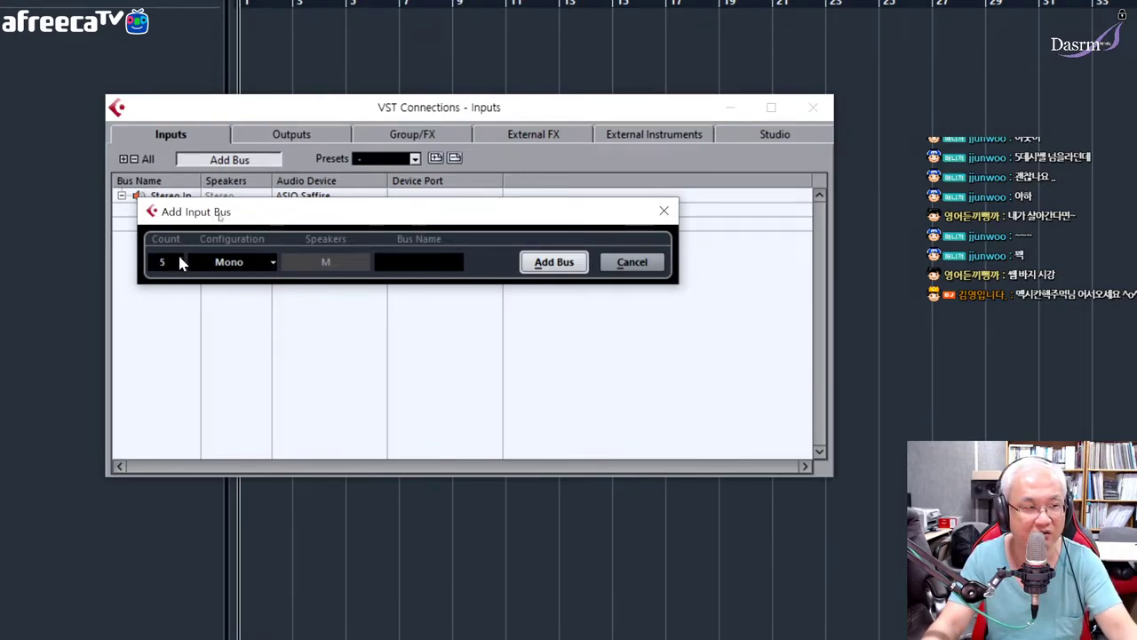
scroll(179, 262, "up", 3)
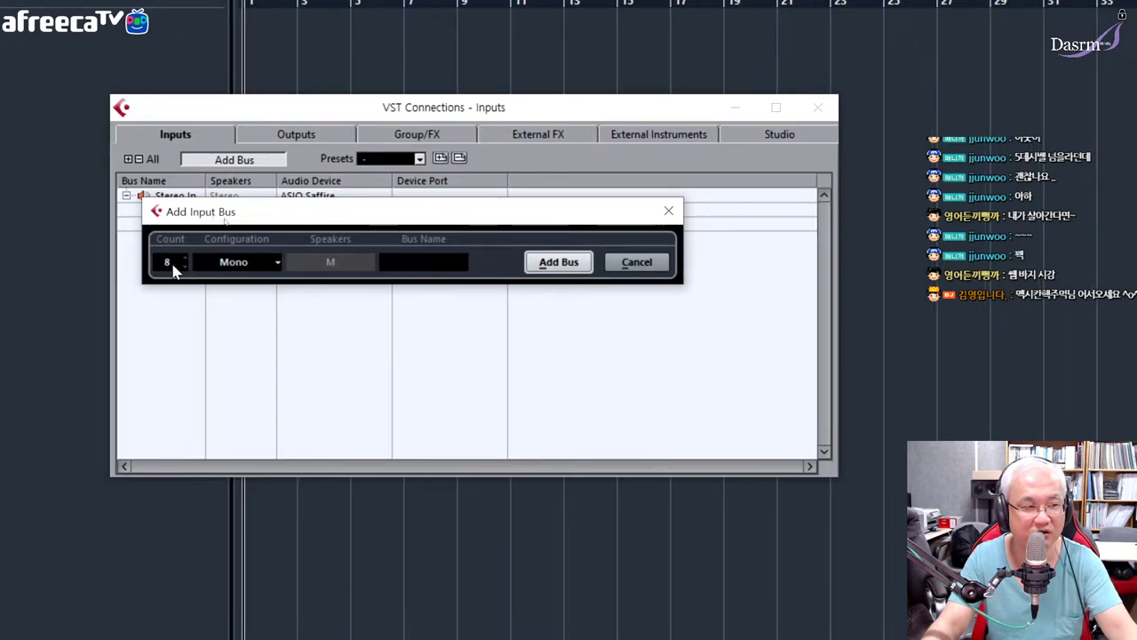
left_click(558, 262)
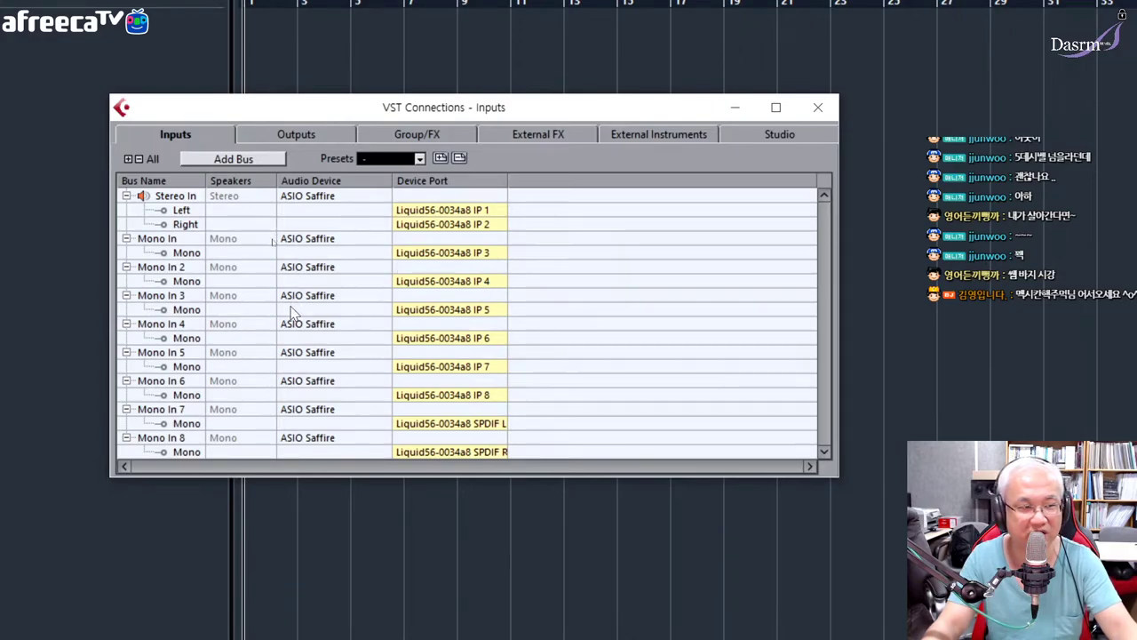
left_click_drag(411, 478, 411, 515)
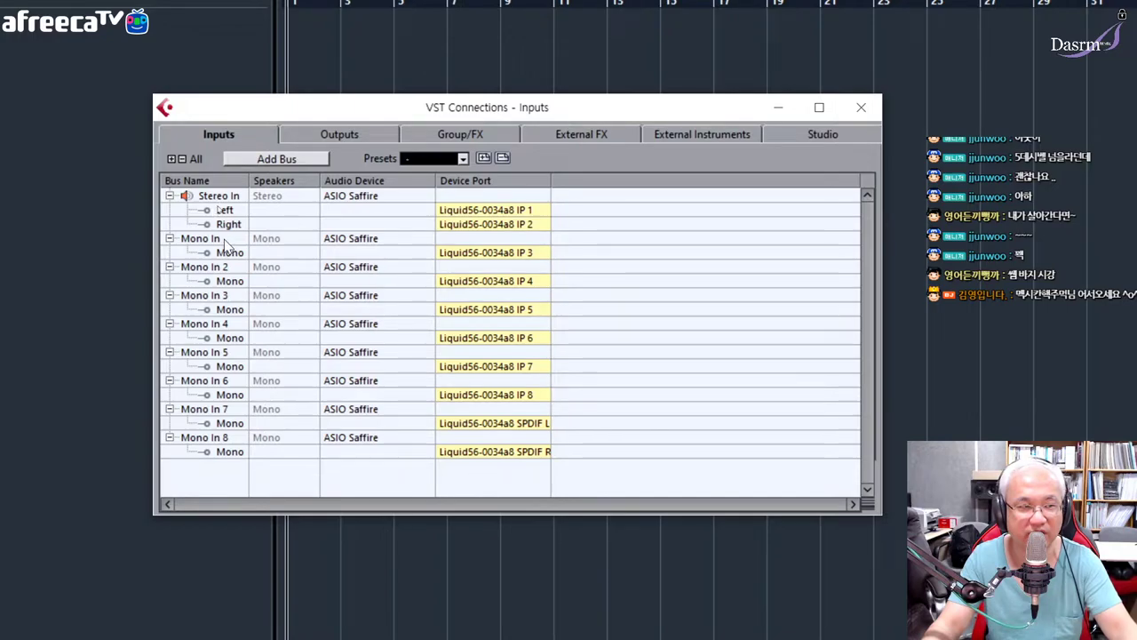
Assign the device ports Liquid56-0034a8 IP 1, IP 2, IP 3 and IP 4 to the first four mono input buses in order
left_click(522, 253)
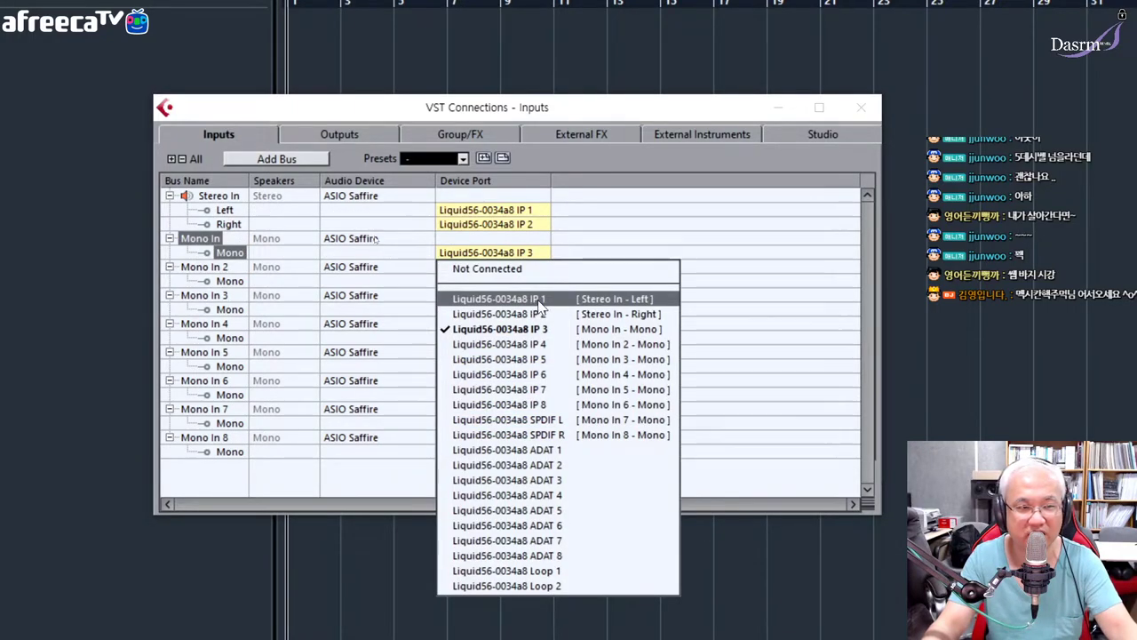
left_click(537, 300)
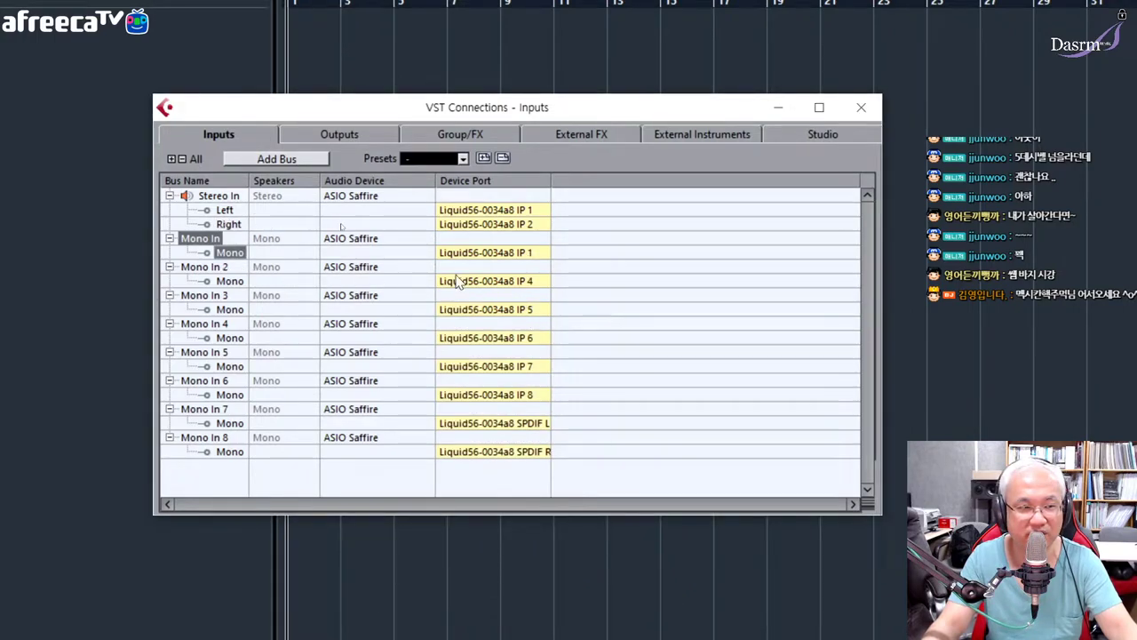
left_click(517, 282)
left_click(532, 346)
left_click(526, 310)
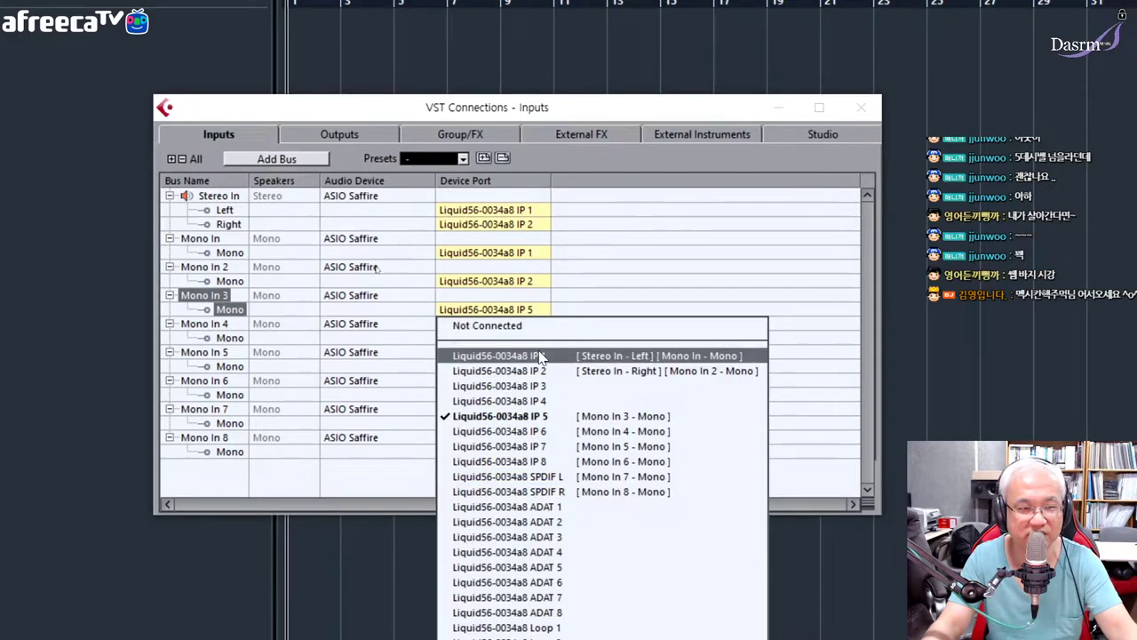
left_click(538, 386)
left_click(533, 340)
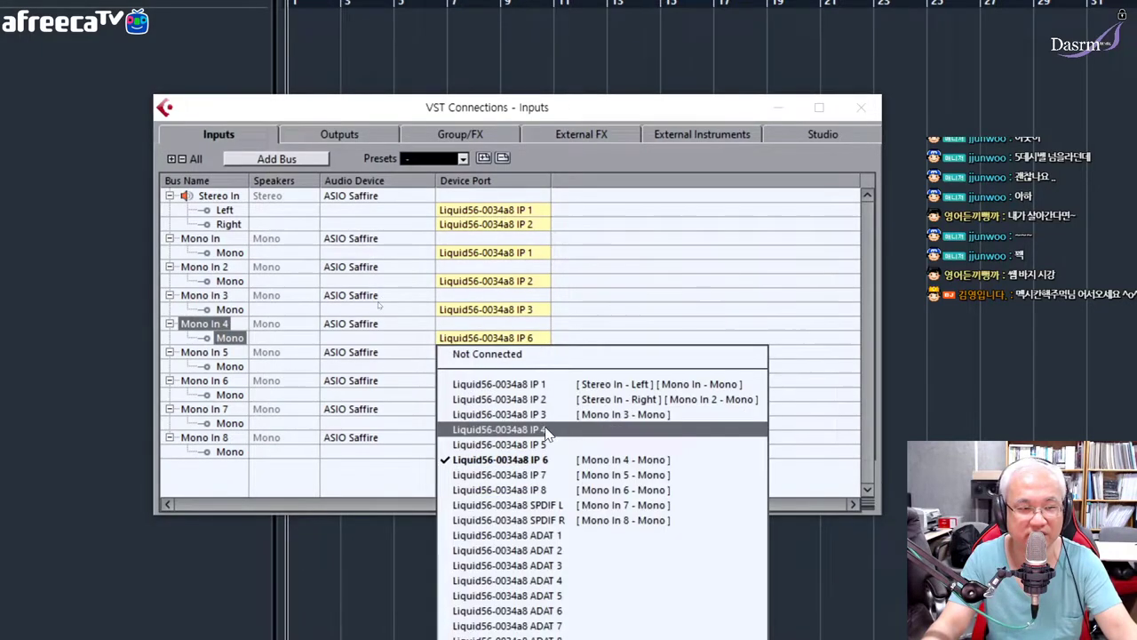
left_click(546, 430)
Assign the device ports Liquid56-0034a8 IP 5, IP 6, IP 7 and IP 8 to Mono In 5 through Mono In 8 in order
left_click(533, 367)
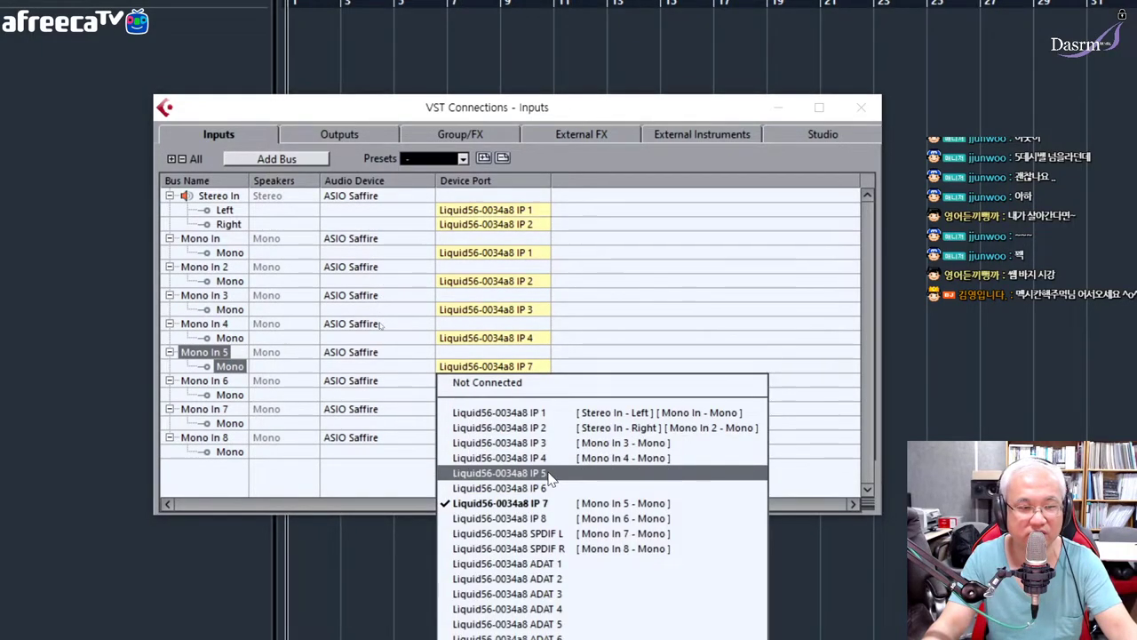
left_click(543, 473)
left_click(530, 395)
left_click(539, 516)
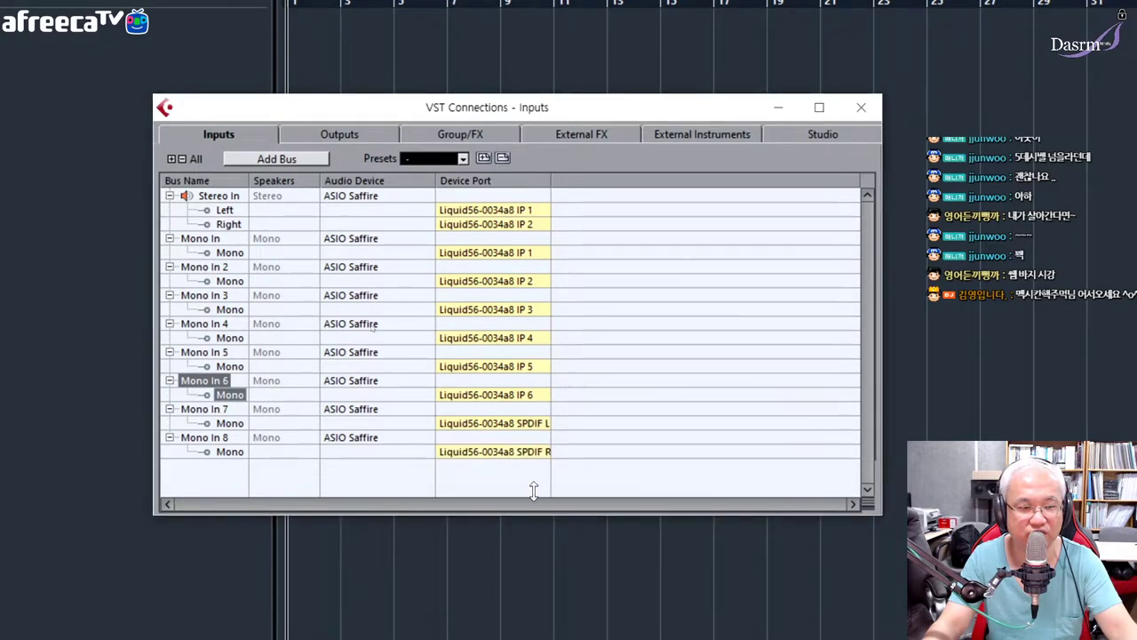
left_click(522, 425)
left_click(532, 560)
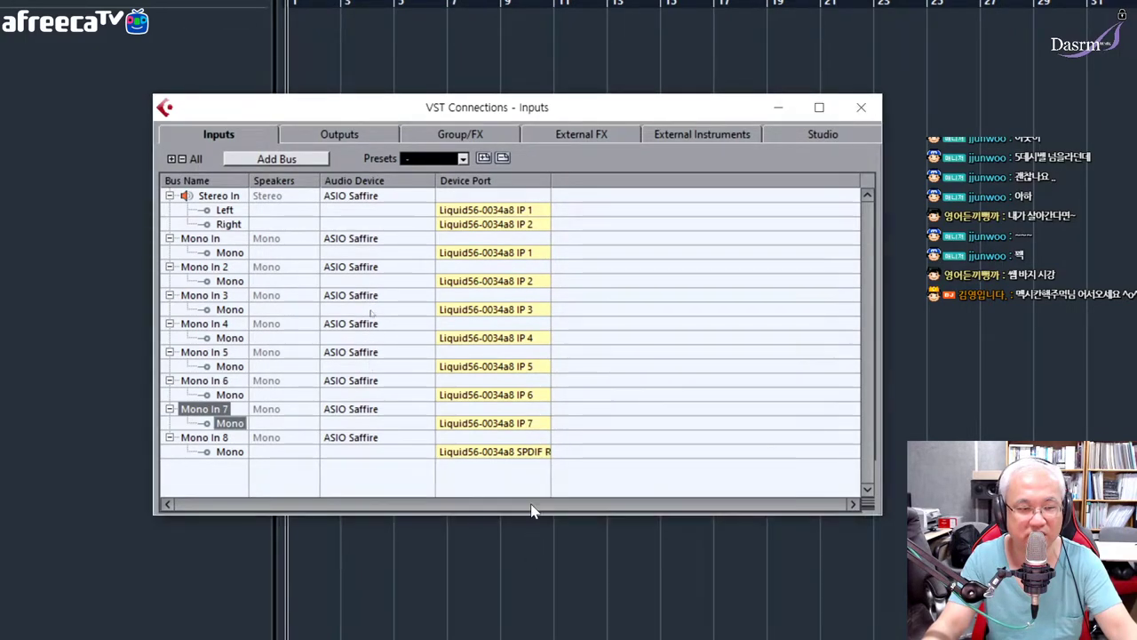
left_click(520, 451)
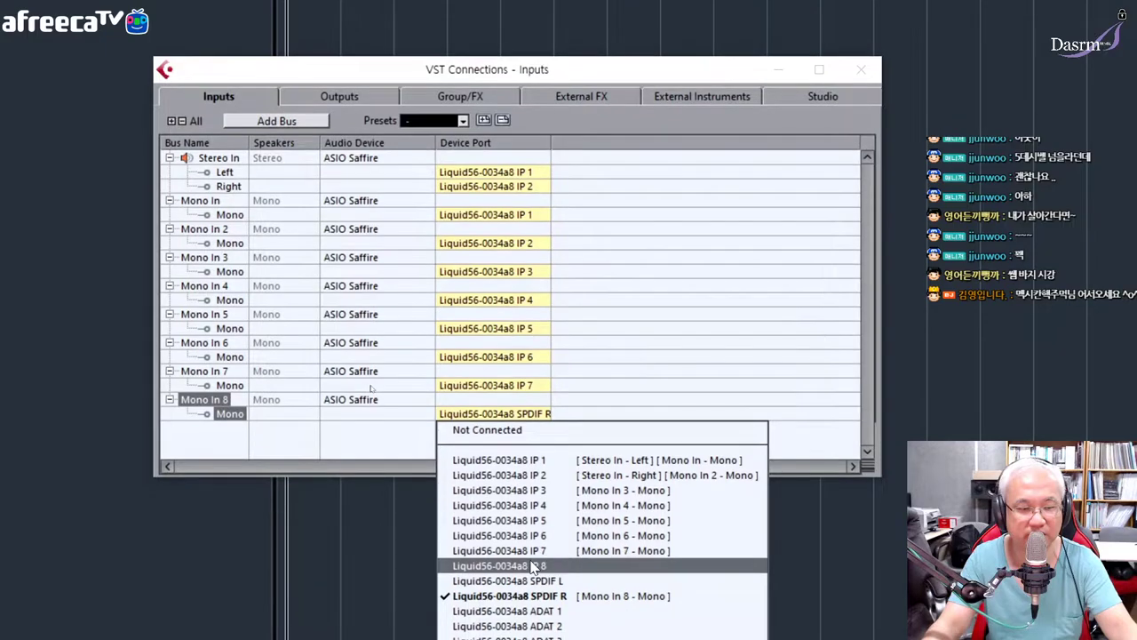
left_click(538, 576)
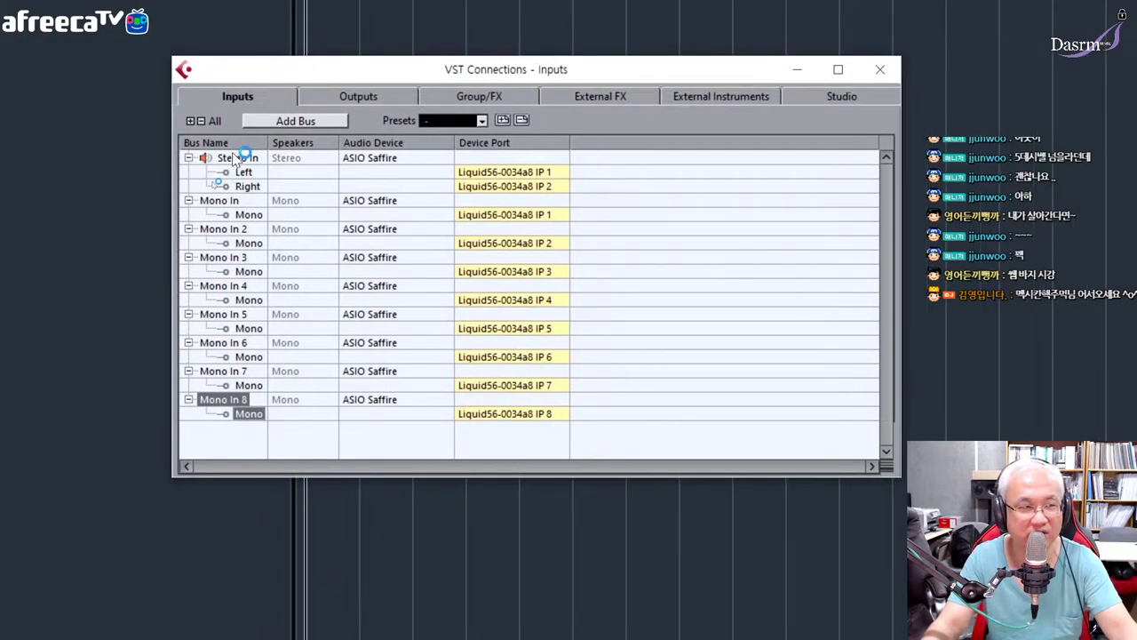
Collapse the Stereo In bus and all eight mono input buses, leaving no bus selected
left_click(213, 157)
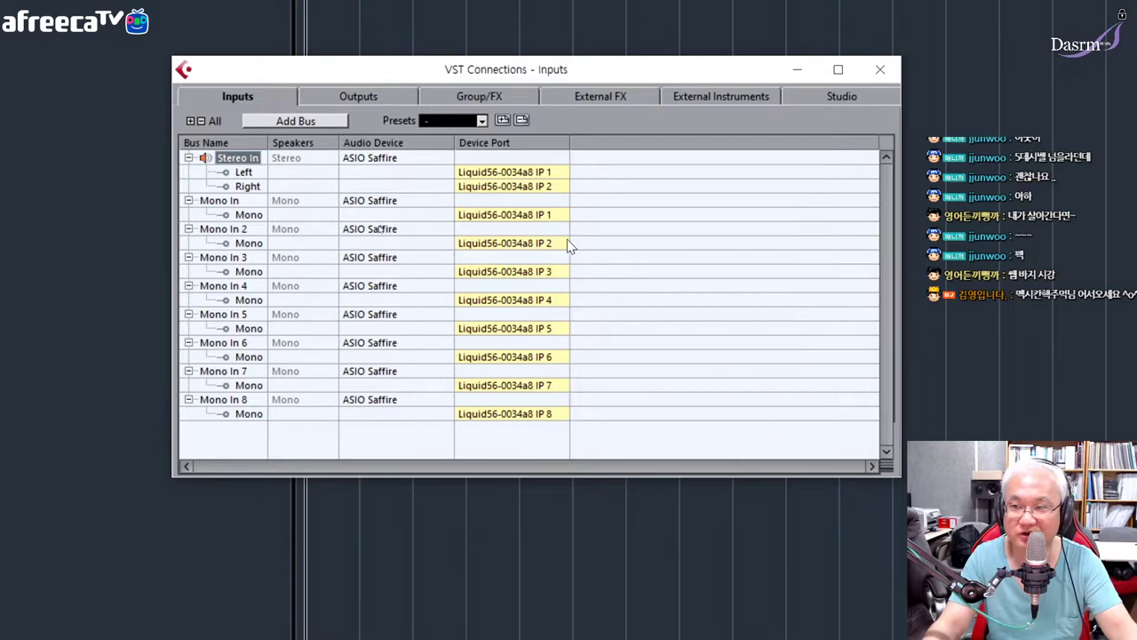
left_click(188, 158)
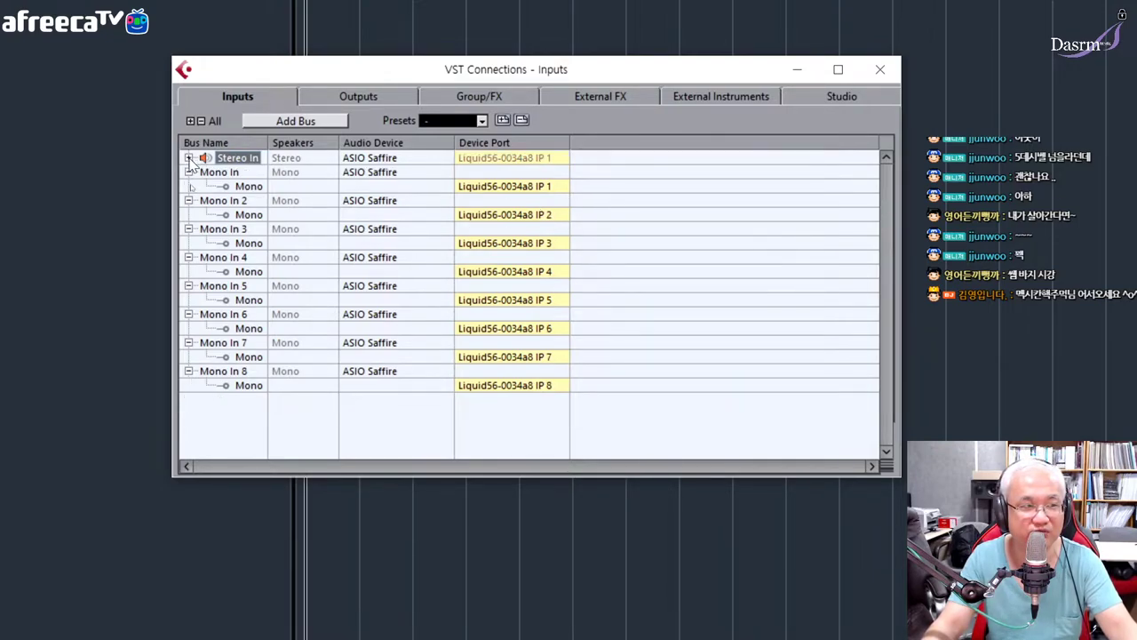
left_click(188, 172)
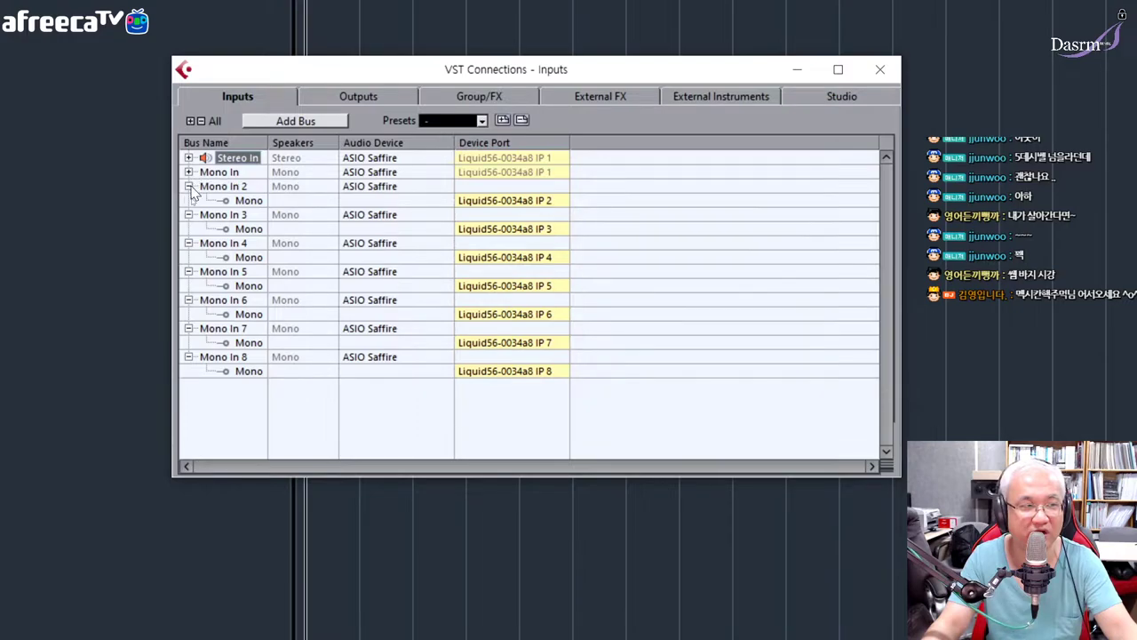
left_click(189, 185)
left_click(188, 200)
left_click(189, 214)
left_click(188, 228)
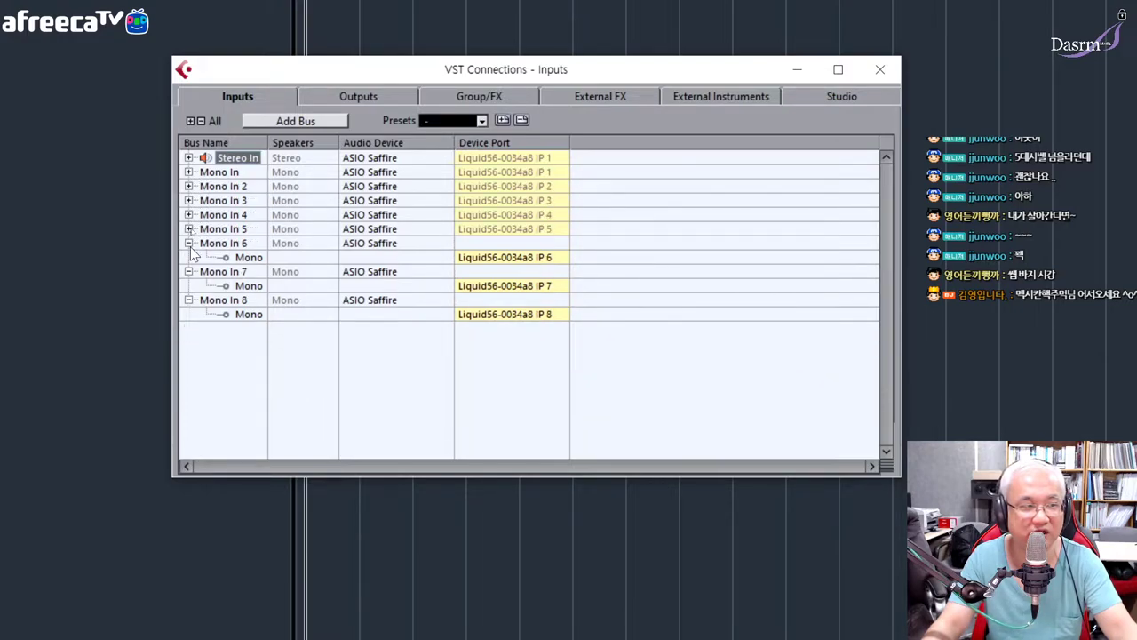
left_click(189, 243)
left_click(192, 260)
left_click(190, 259)
left_click(190, 273)
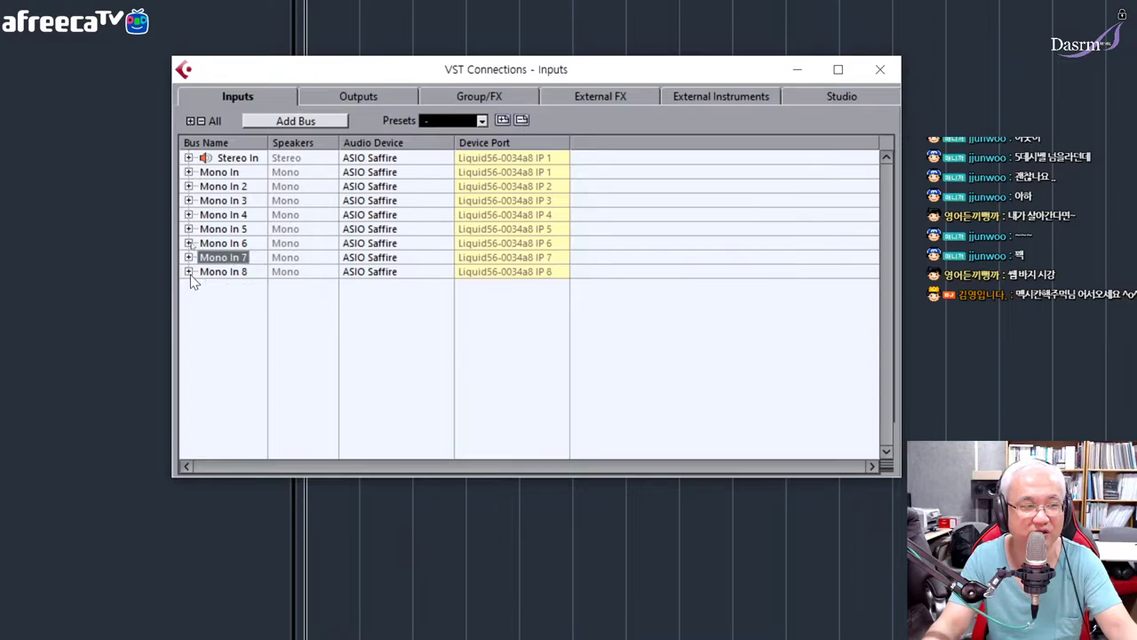
left_click(248, 303)
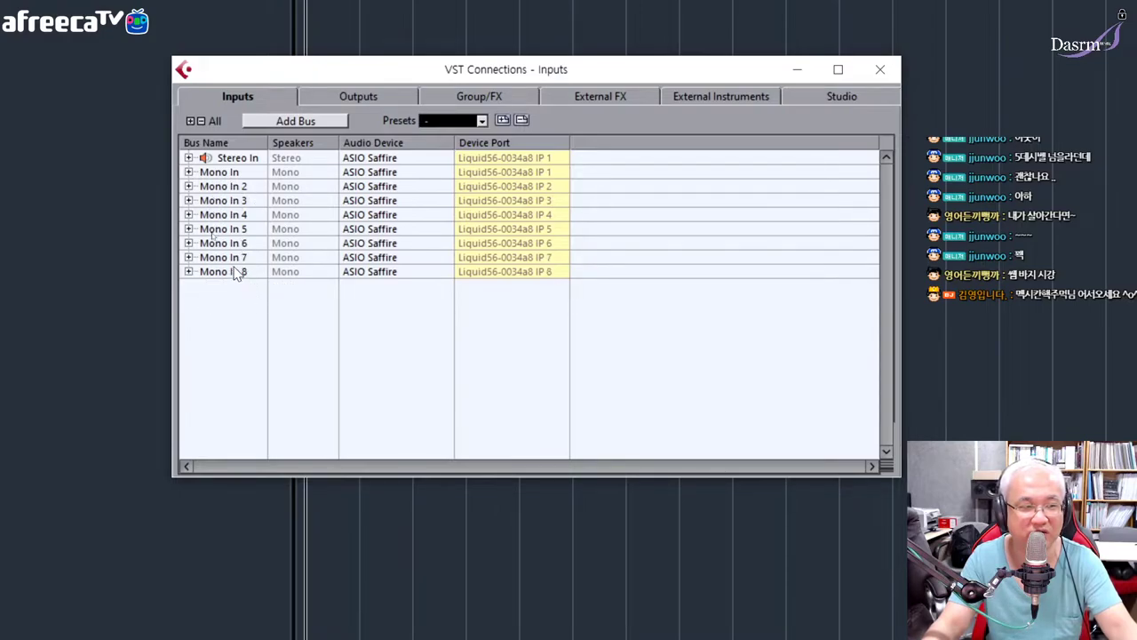
Rename the first mono input bus as test, expand it and close VST Connections
double_click(229, 171)
key("ctrl+a")
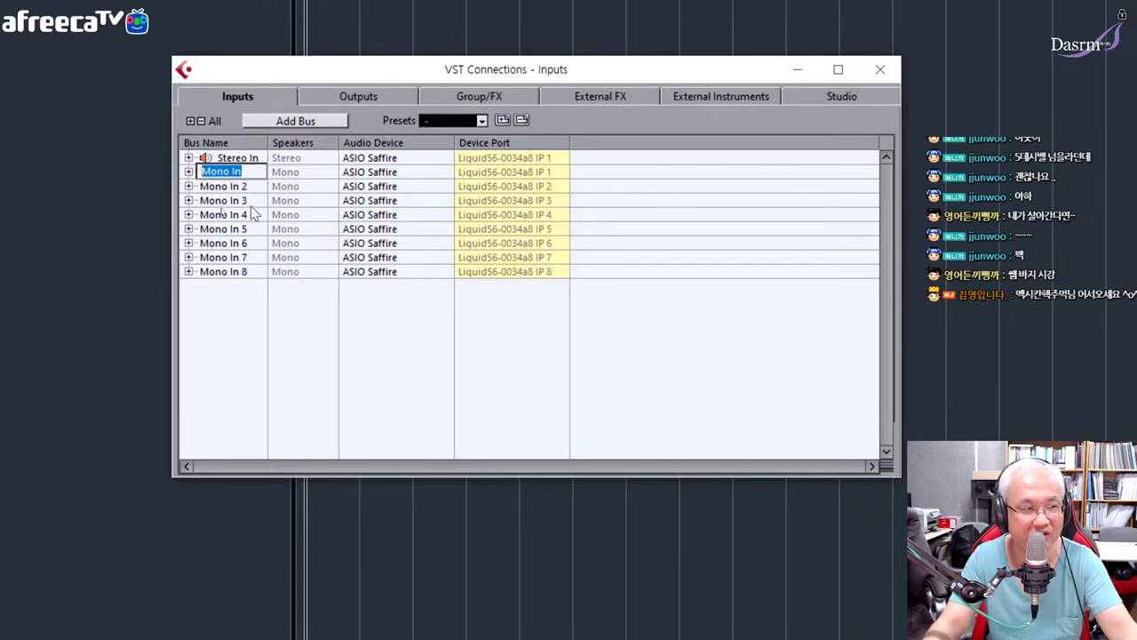
type("awdaw")
key("BackSpace")
key("BackSpace")
key("BackSpace")
key("BackSpace")
key("BackSpace")
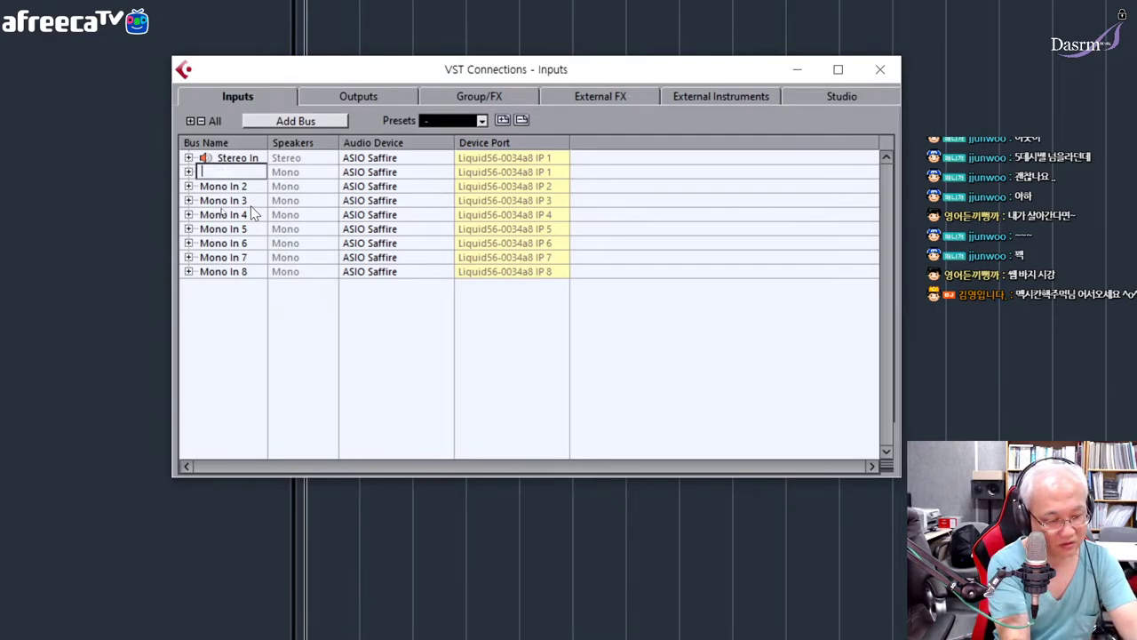
type("test")
key("Return")
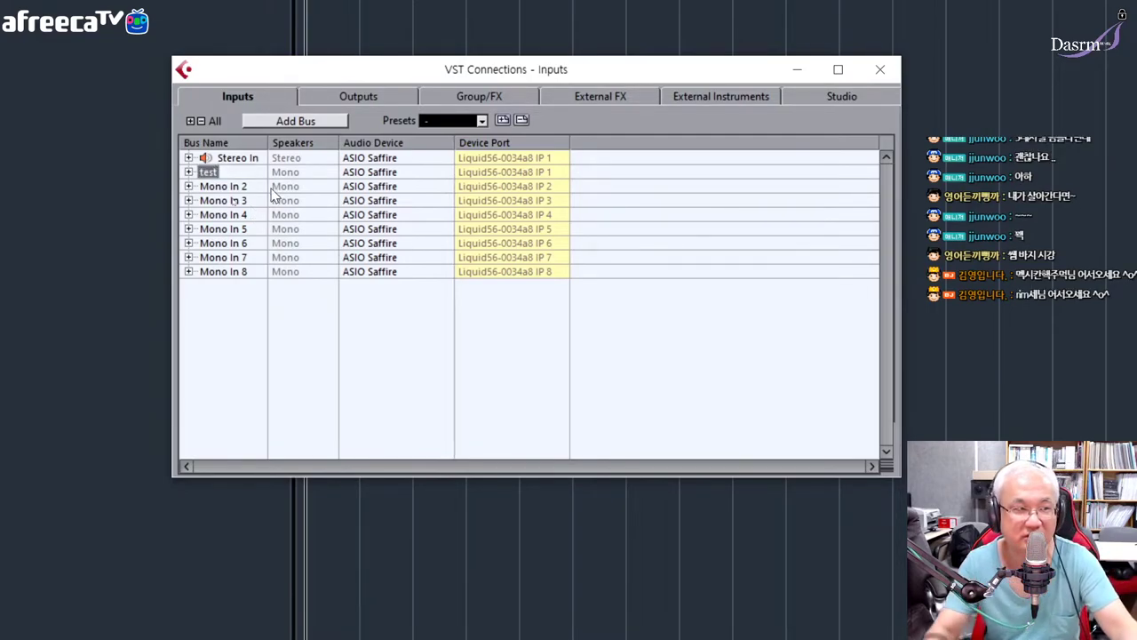
left_click(188, 173)
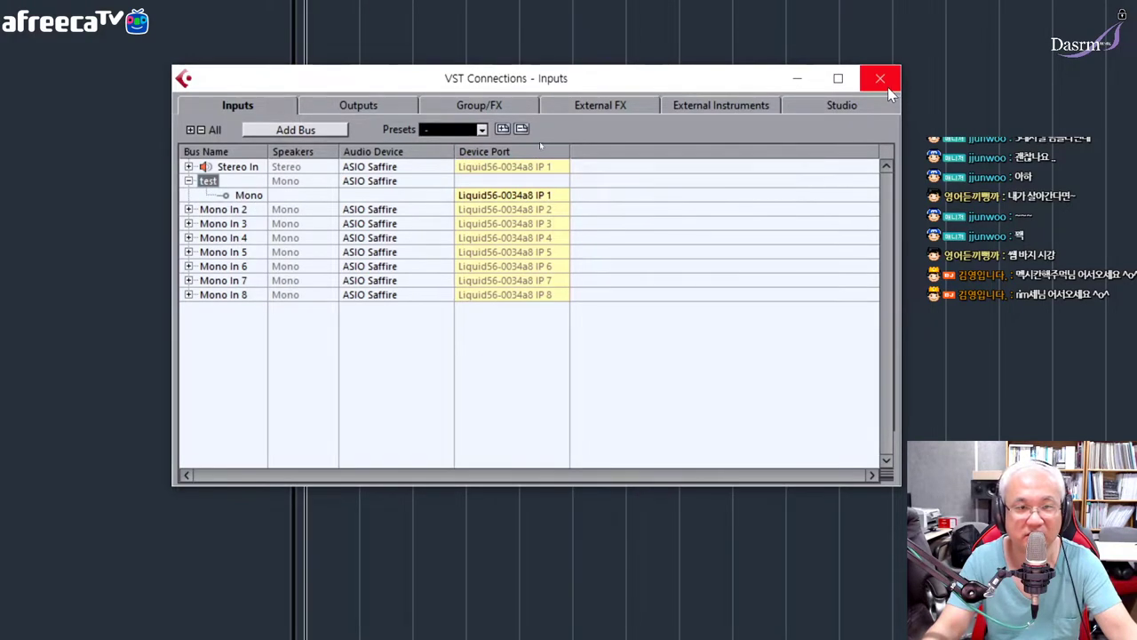
left_click(888, 82)
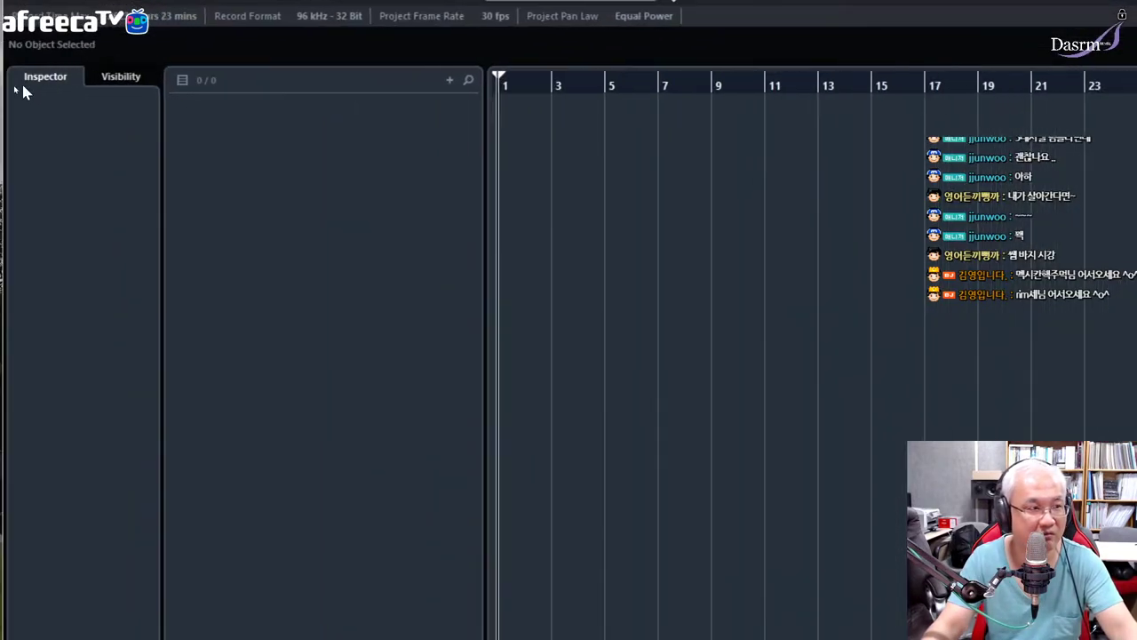
Add one mono audio track with its output routed to Stereo Out
right_click(243, 112)
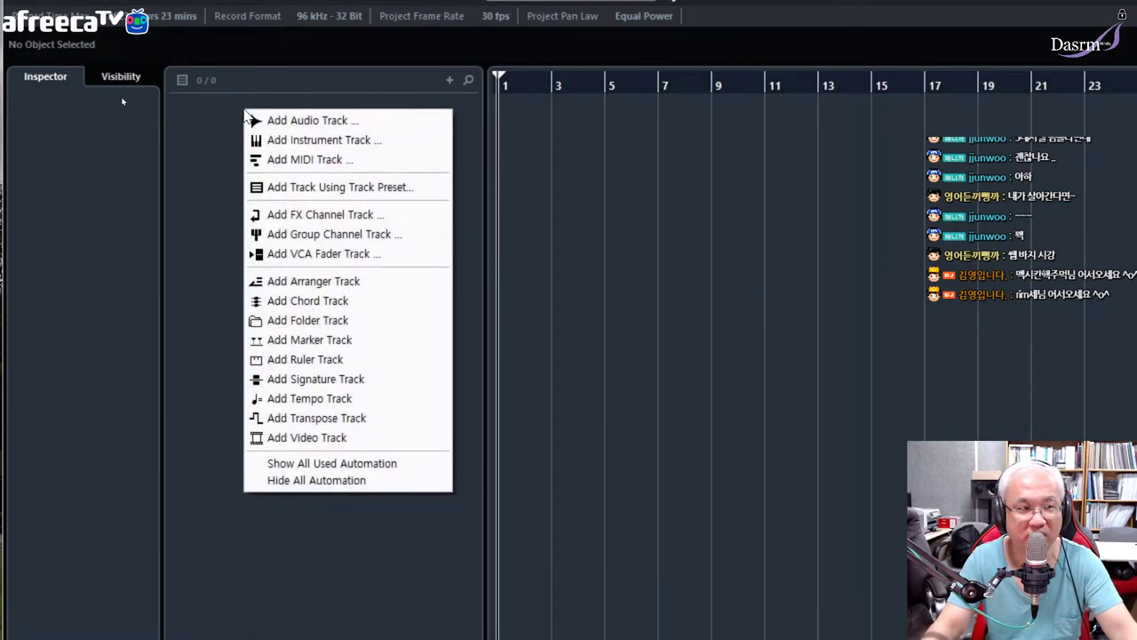
left_click(314, 123)
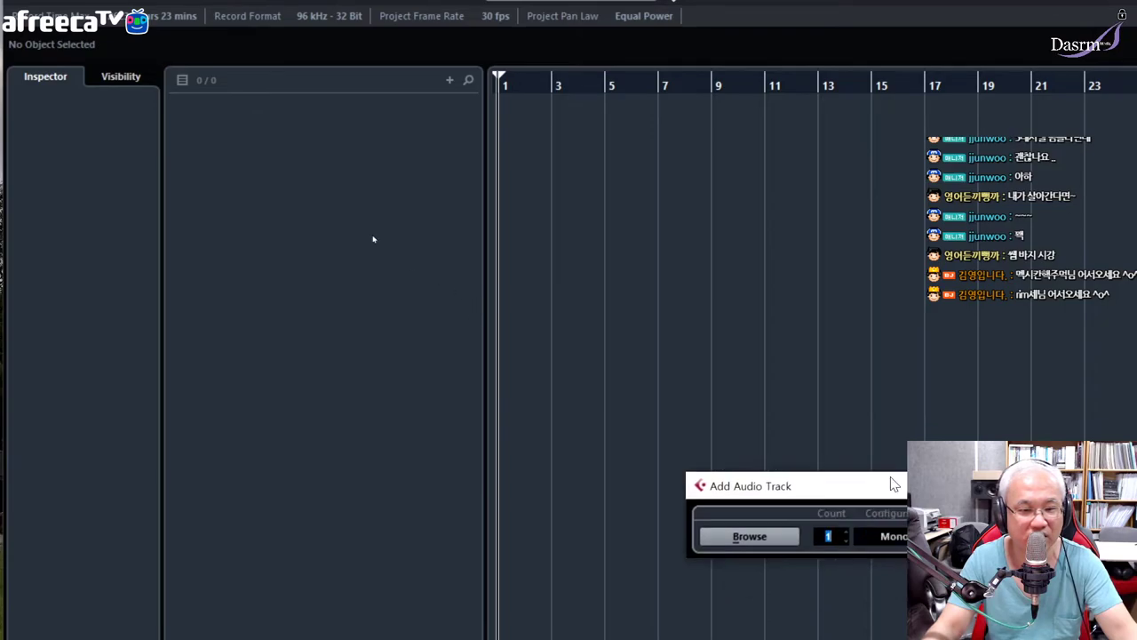
left_click_drag(375, 132, 295, 122)
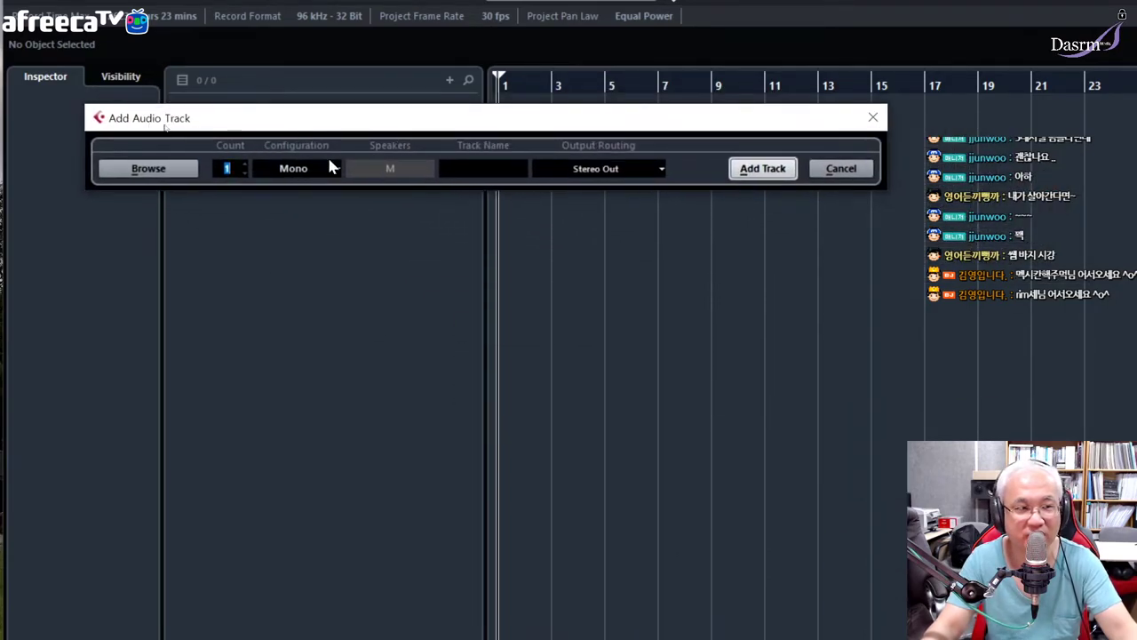
left_click(325, 173)
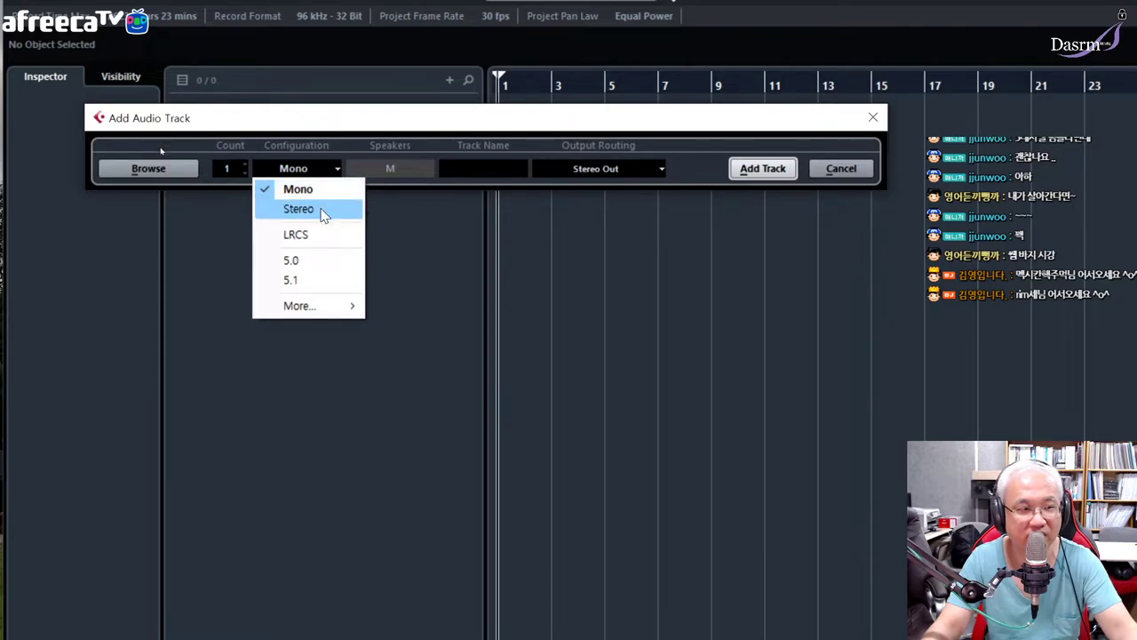
mouse_move(332, 314)
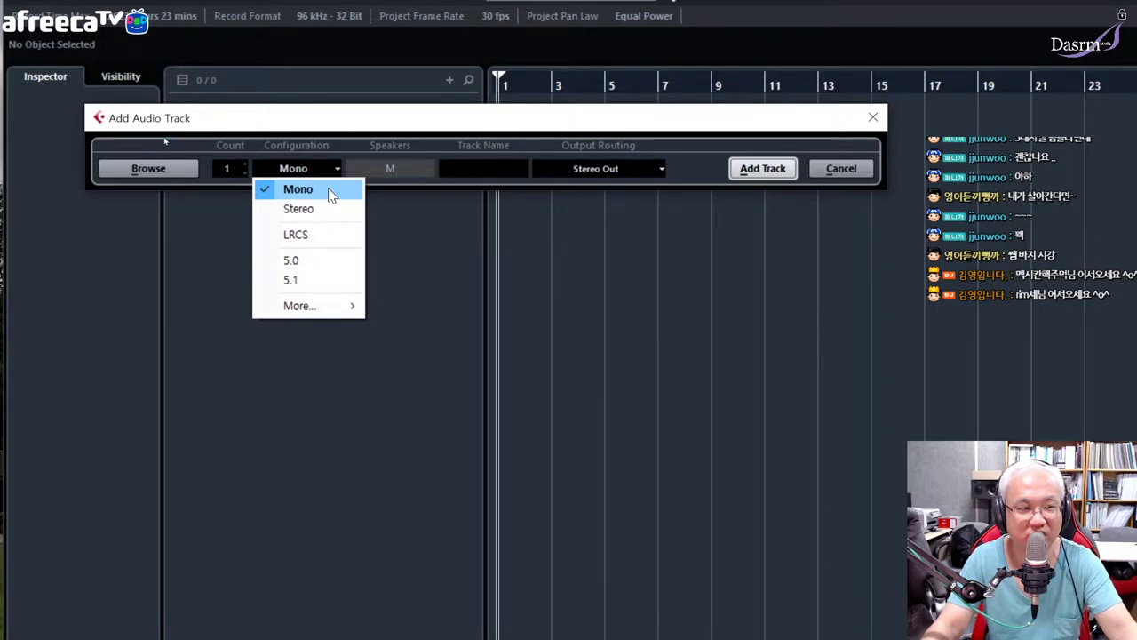
left_click(785, 171)
left_click(763, 169)
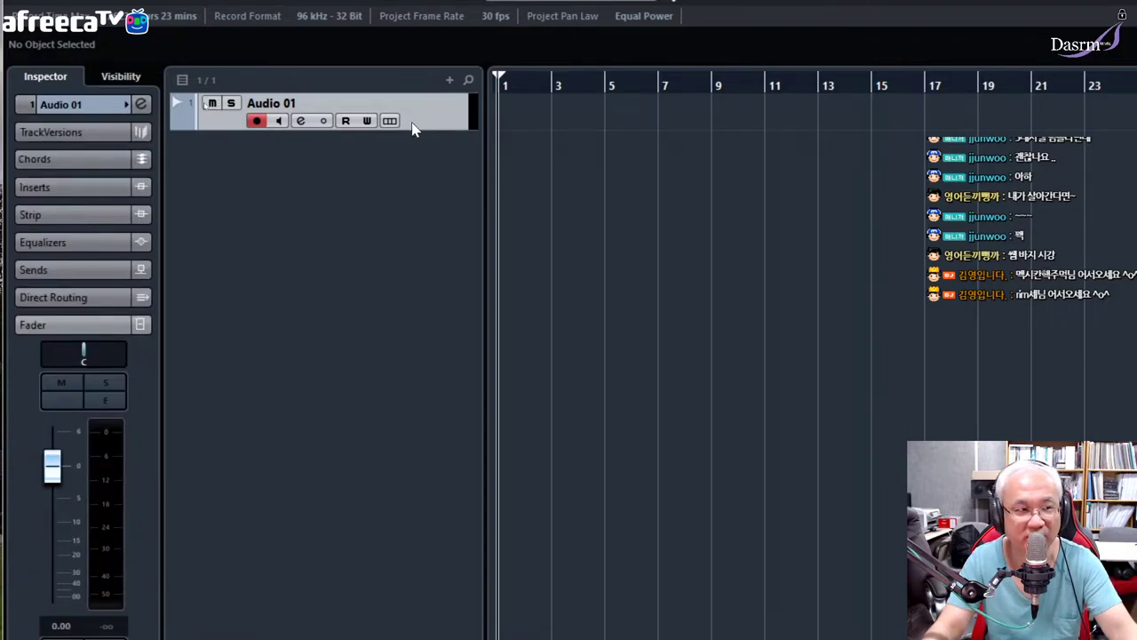
Choose the test bus as Audio 01's input in the Inspector, and turn its monitoring on and record enable off
left_click(49, 104)
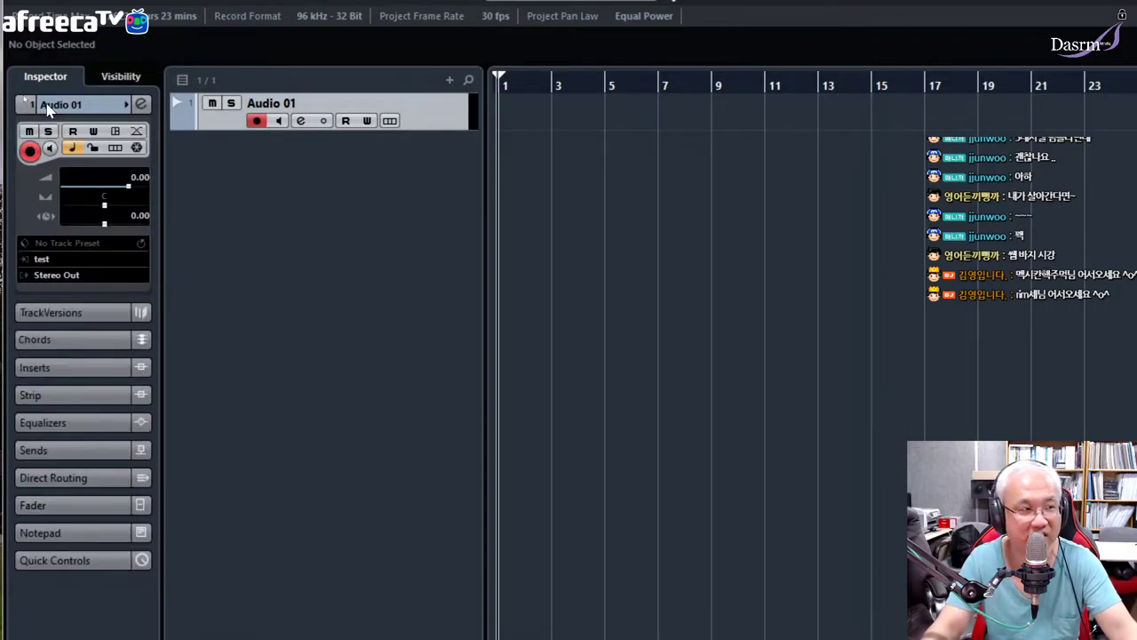
left_click(40, 263)
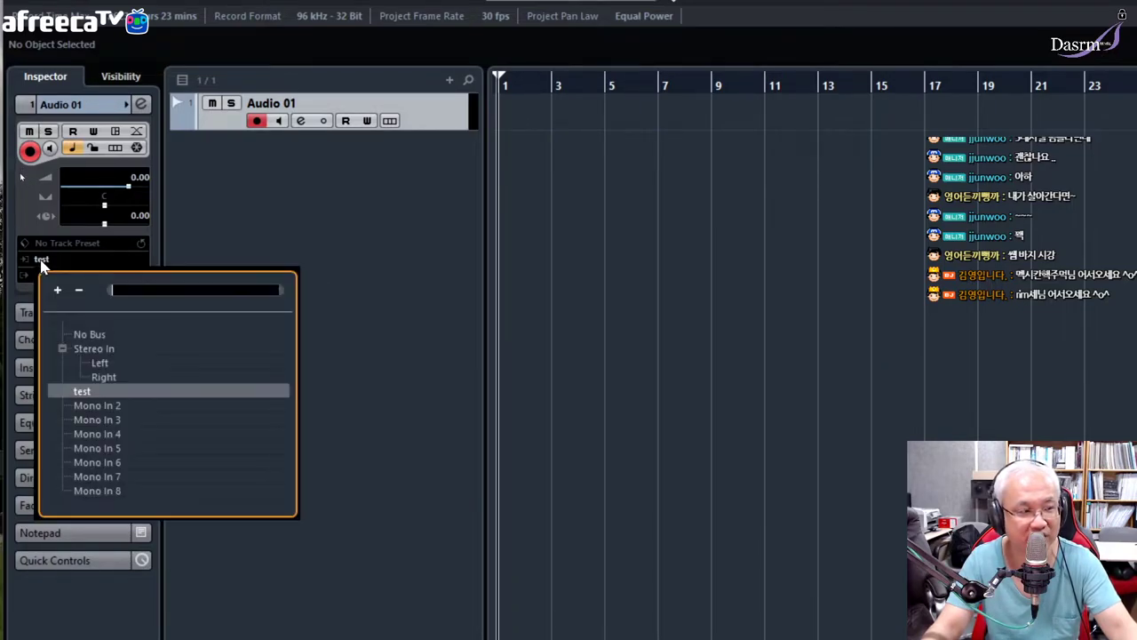
left_click(104, 394)
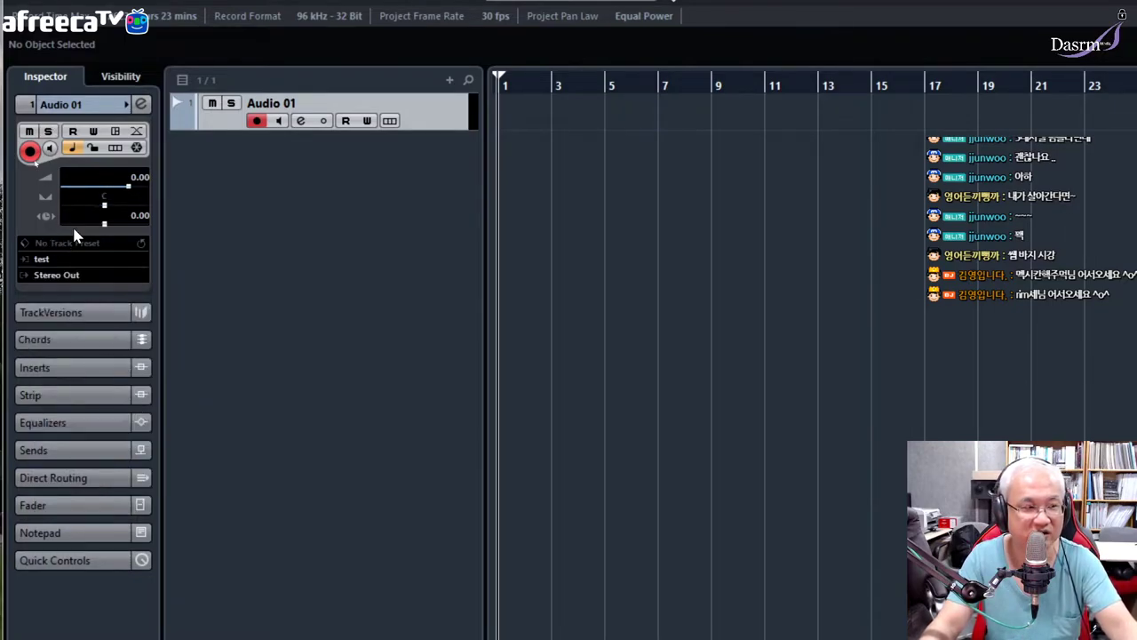
left_click(279, 120)
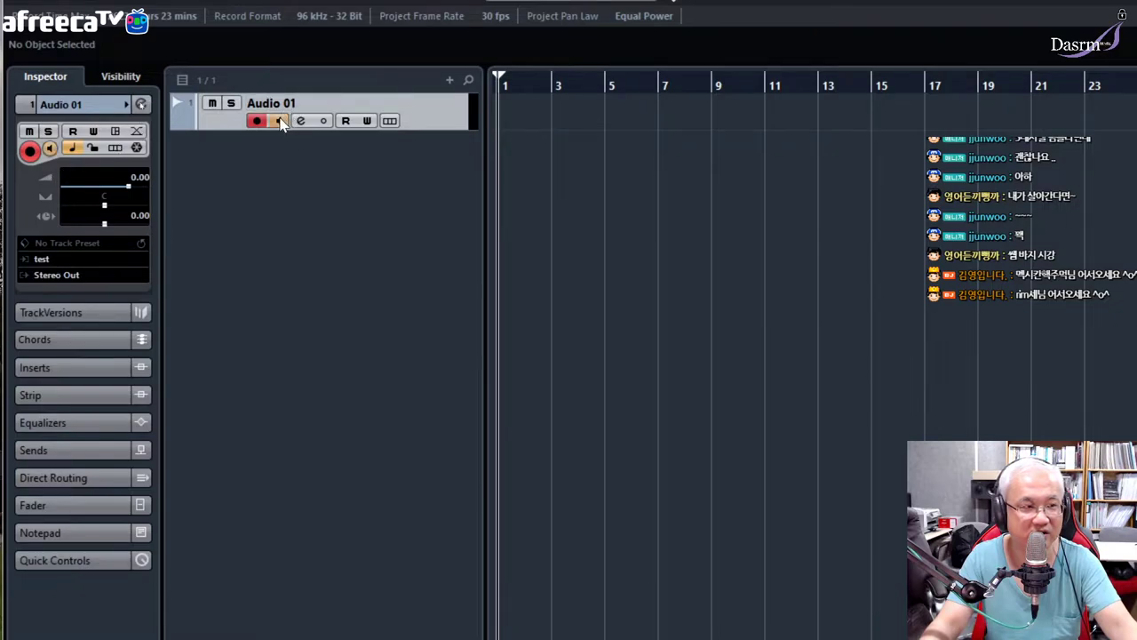
left_click(257, 120)
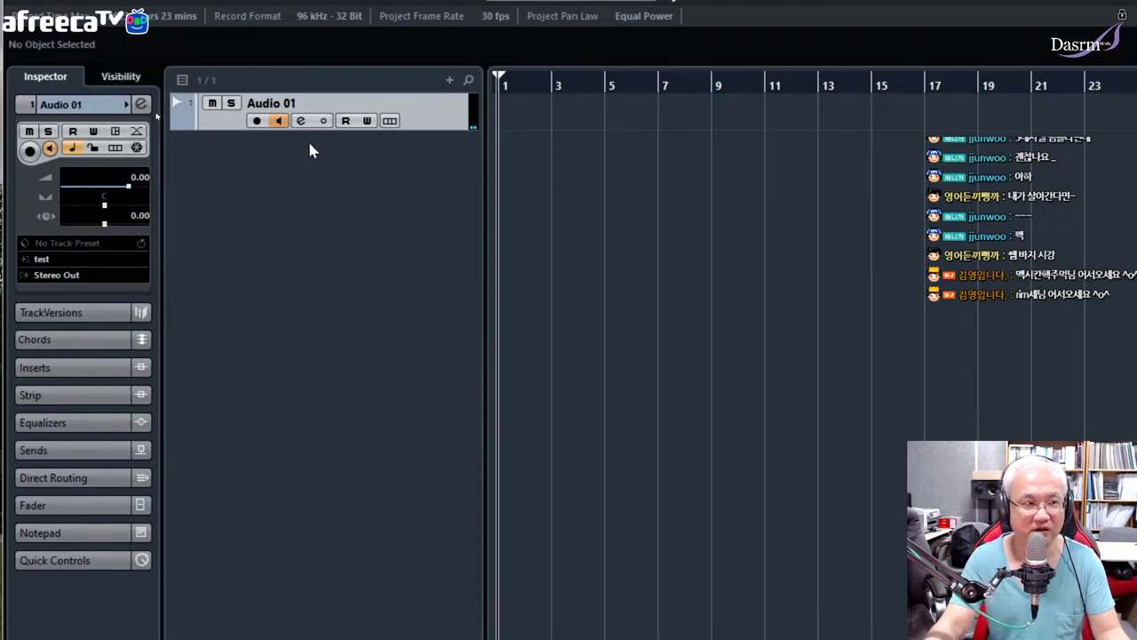
Try to select the whole Stereo In bus as the input of the mono track Audio 01
left_click(42, 260)
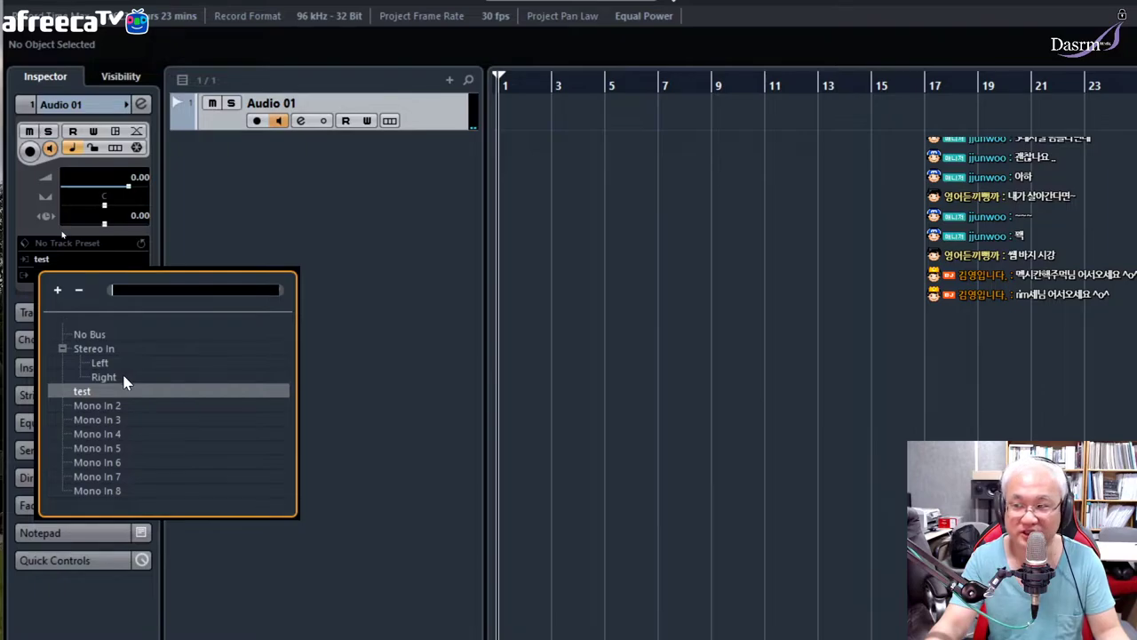
left_click(105, 349)
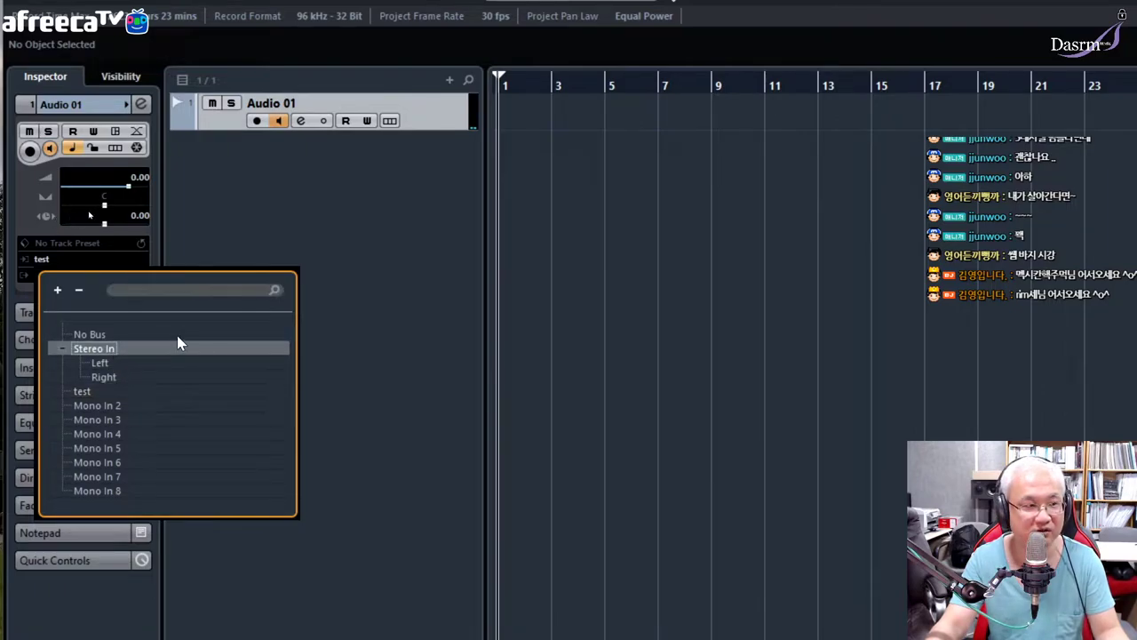
double_click(110, 352)
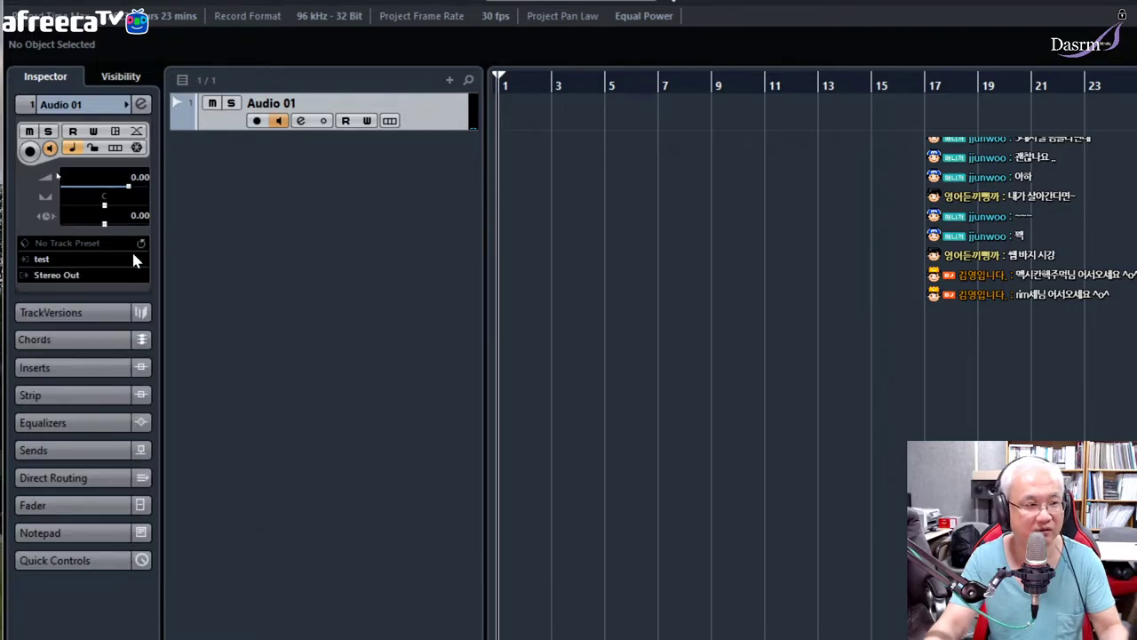
left_click(40, 245)
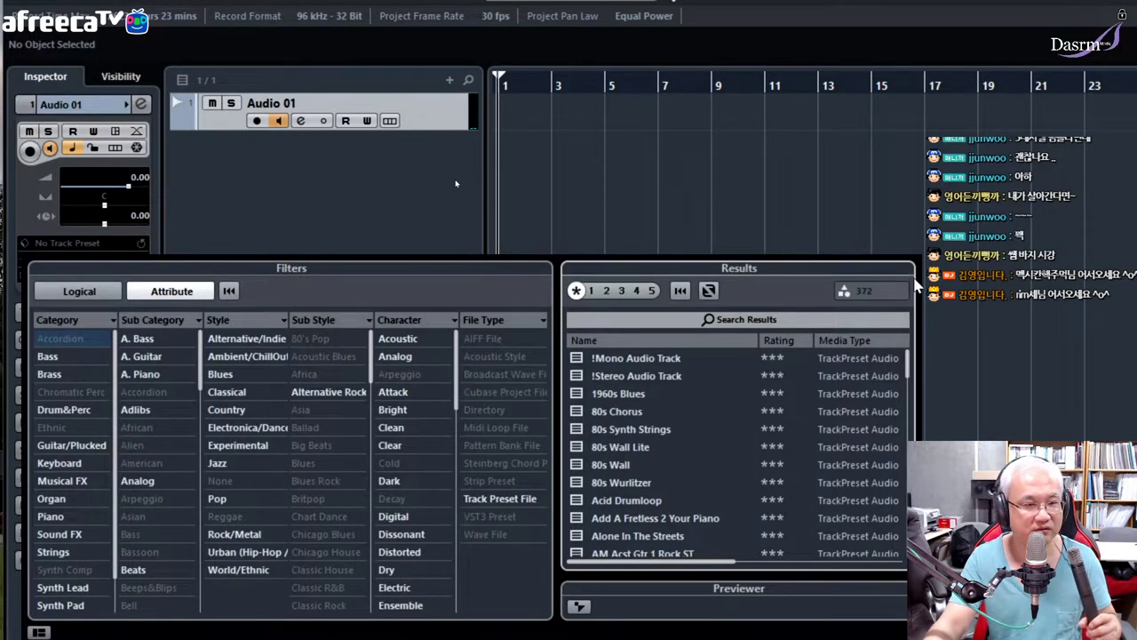
left_click(180, 236)
Switch Audio 01's input to the Left channel of Stereo In, and after that to its Right channel
left_click(51, 258)
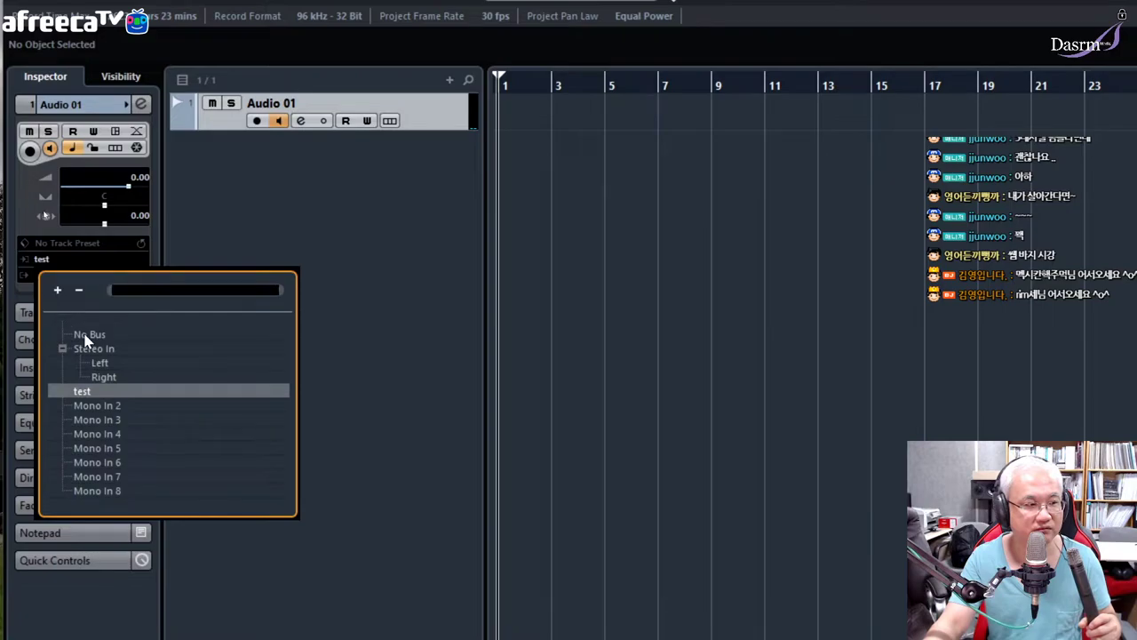
left_click(111, 365)
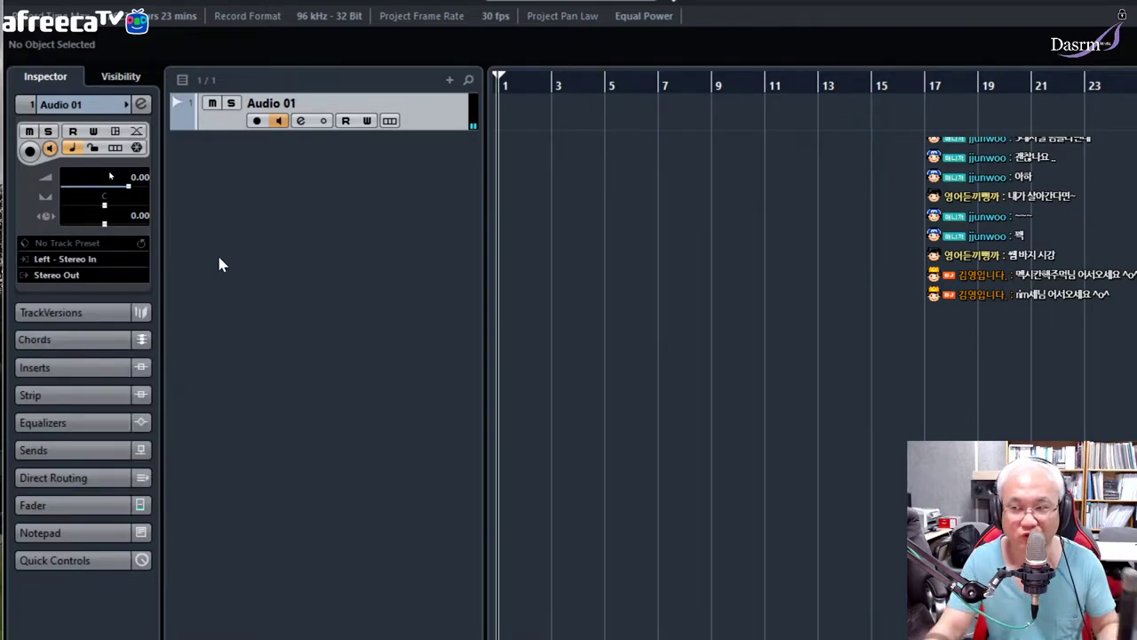
left_click(43, 260)
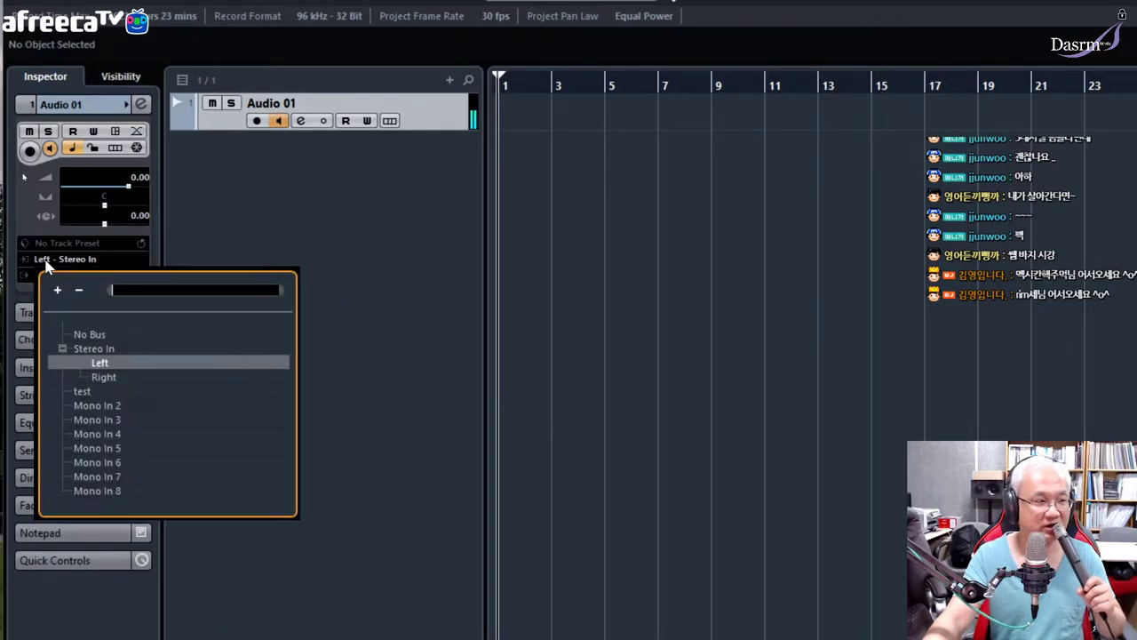
left_click(103, 377)
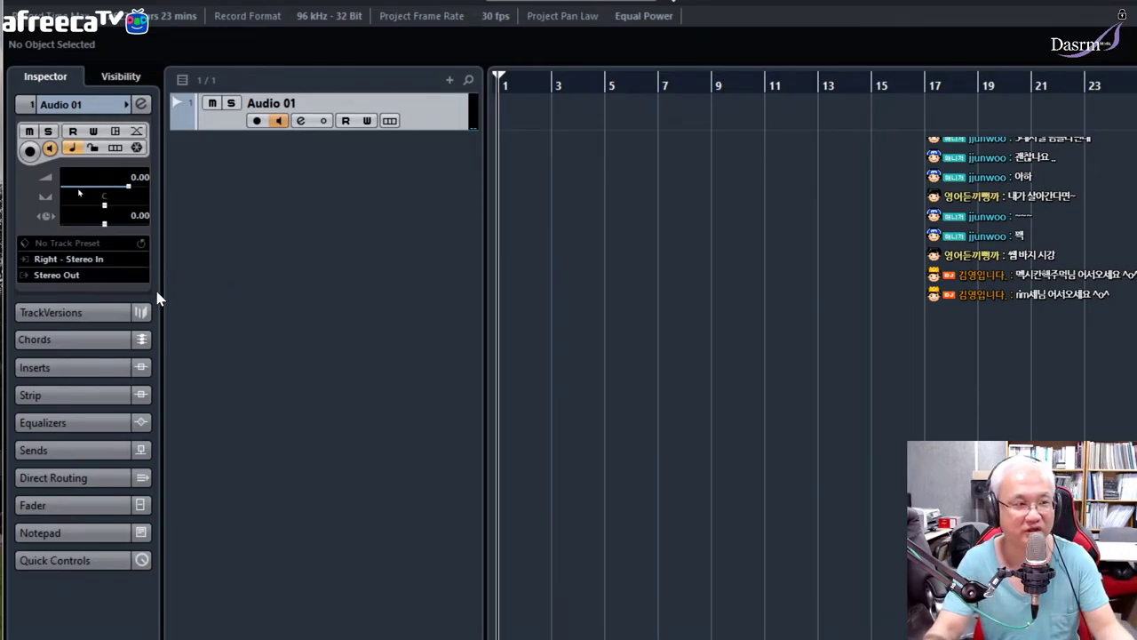
left_click(62, 260)
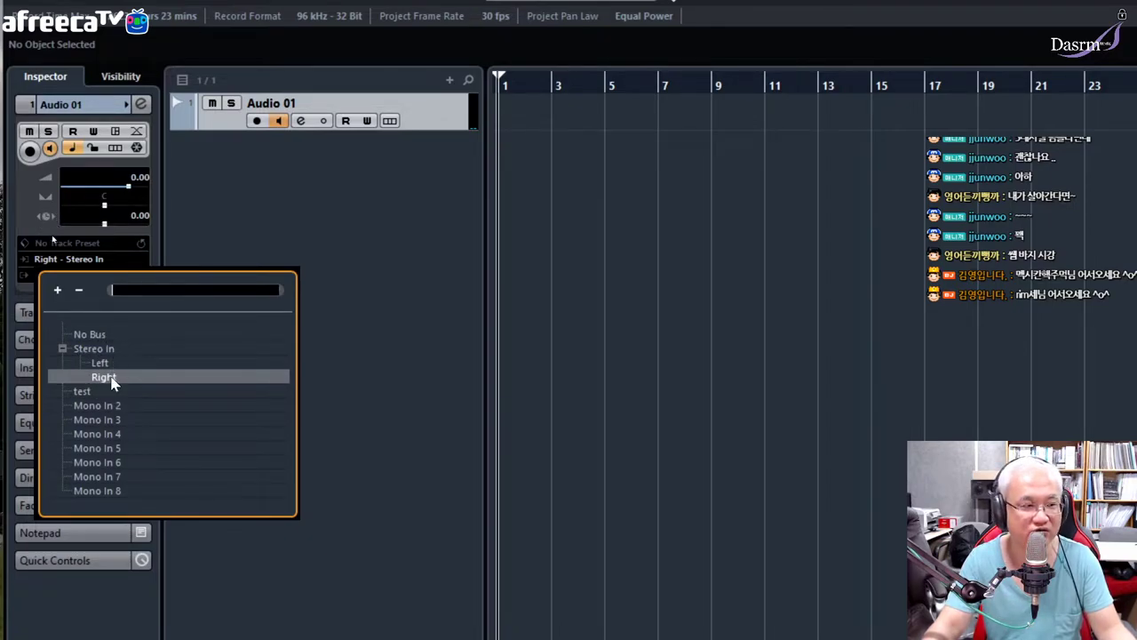
left_click(228, 182)
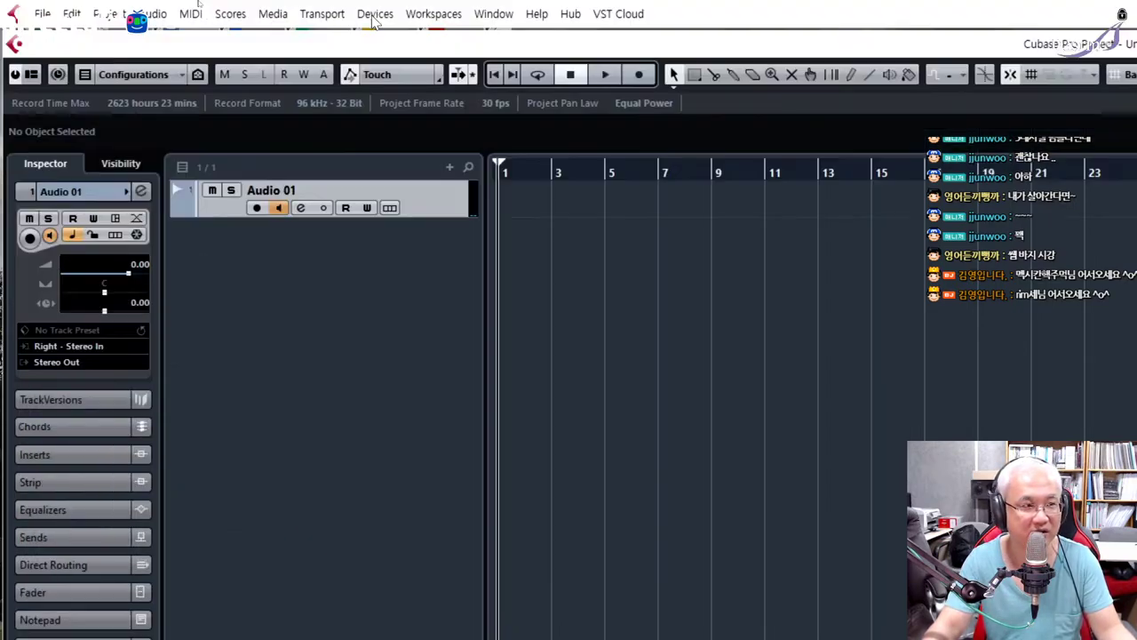
Open the output buses in VST Connections and view the device ports available for Stereo Out's Left channel
left_click(375, 14)
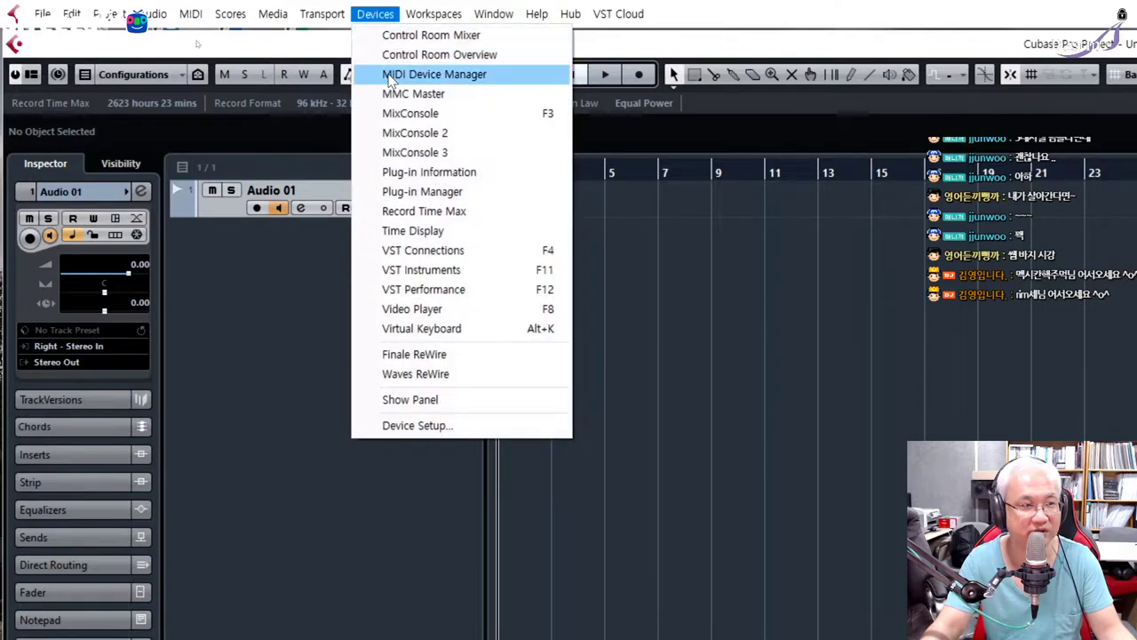
left_click(448, 250)
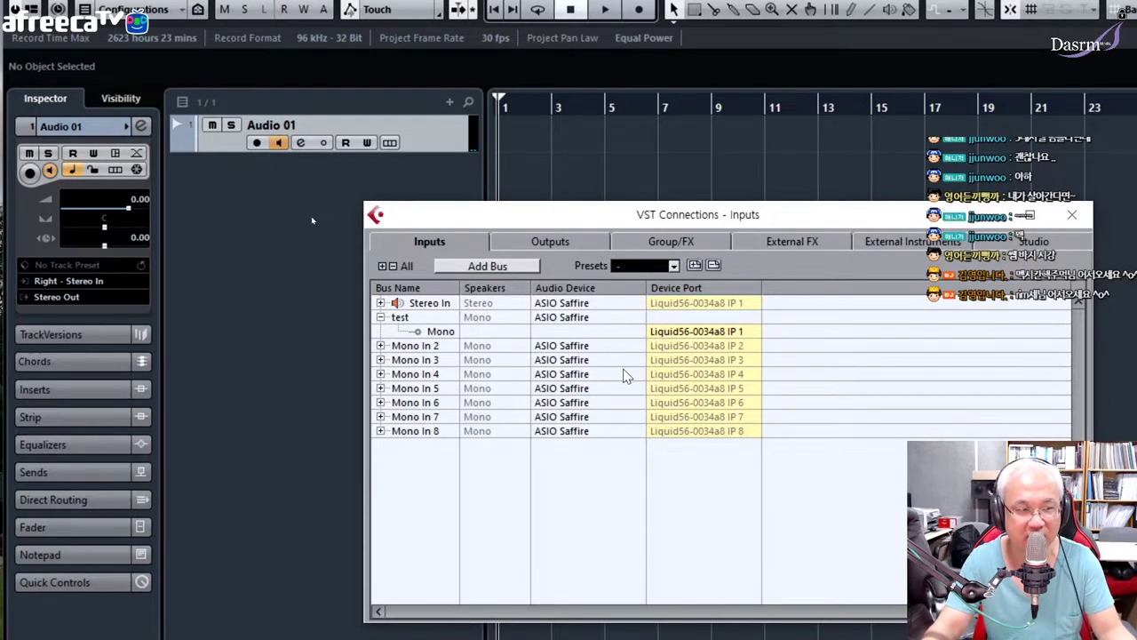
left_click(547, 244)
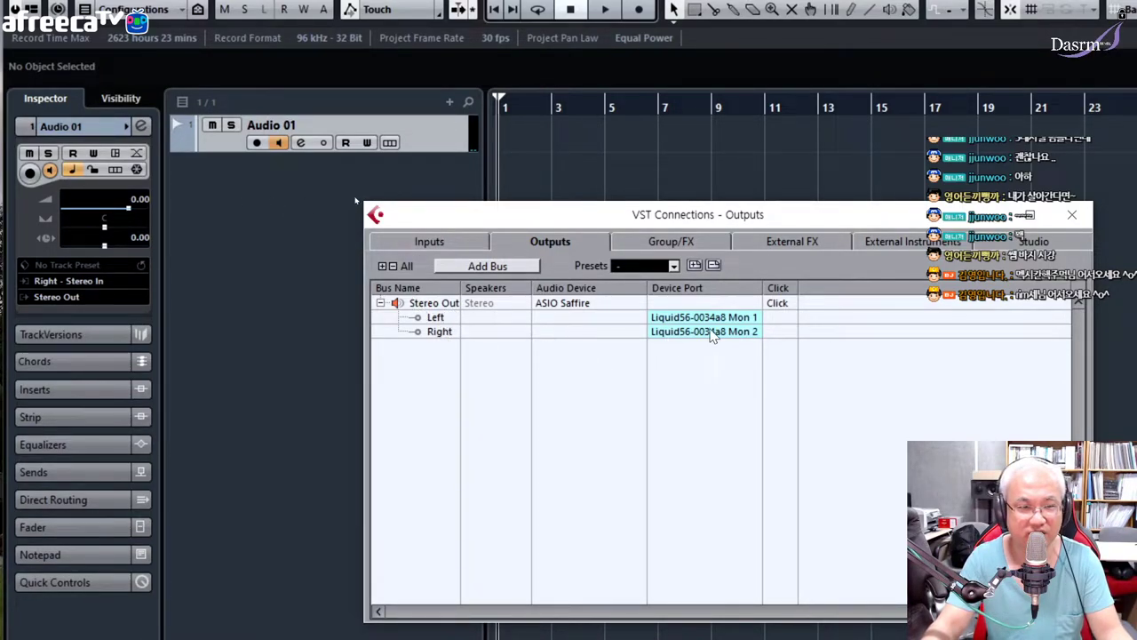
left_click(749, 318)
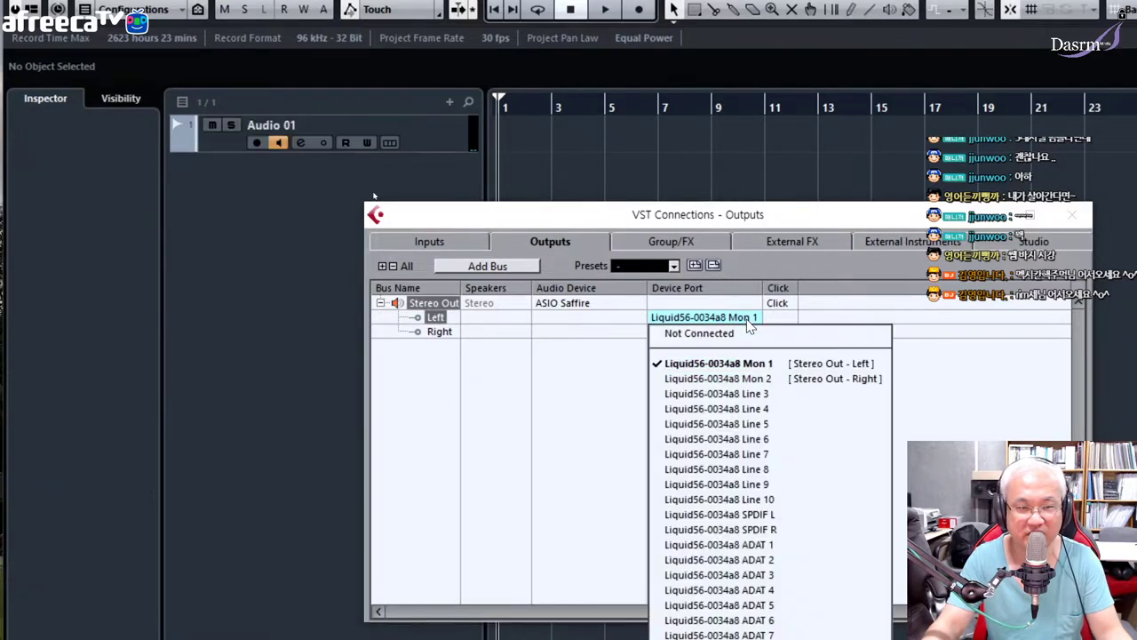
left_click(748, 224)
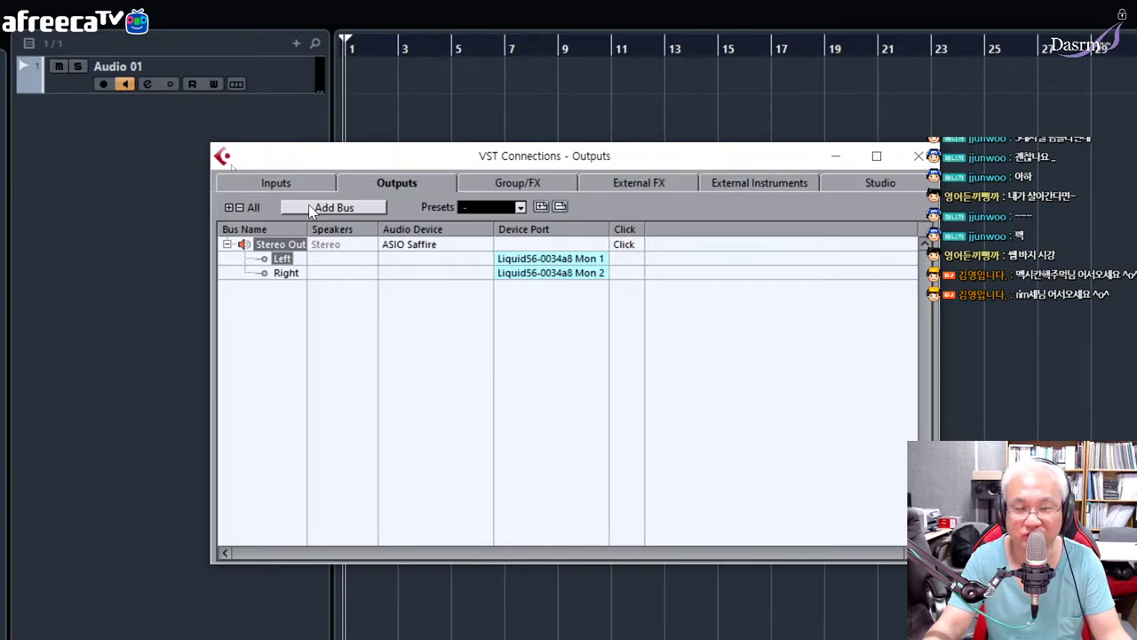
double_click(284, 244)
left_click(263, 247)
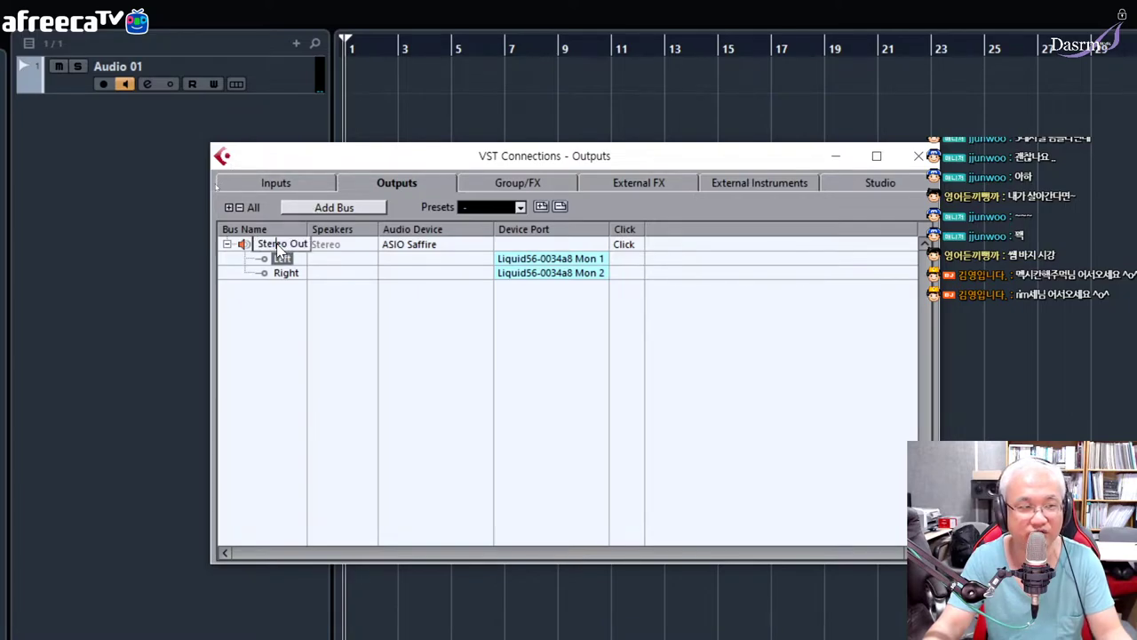
left_click_drag(259, 246, 315, 248)
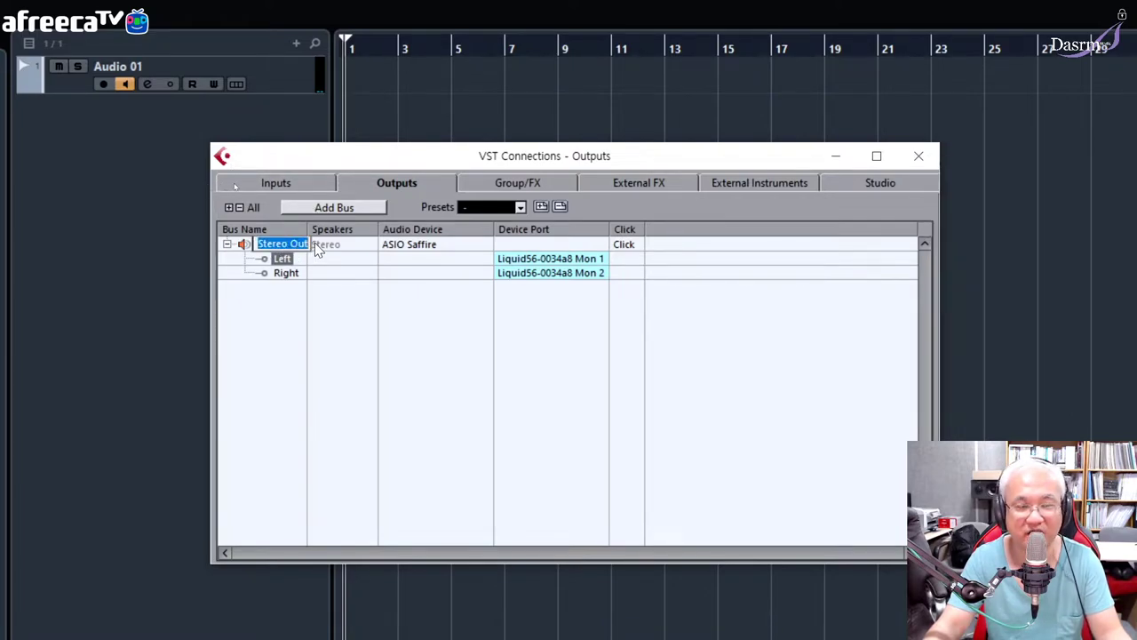
left_click(283, 294)
Add one output bus with the Stereo configuration, trying the 5.1 configuration before adding it
left_click(356, 206)
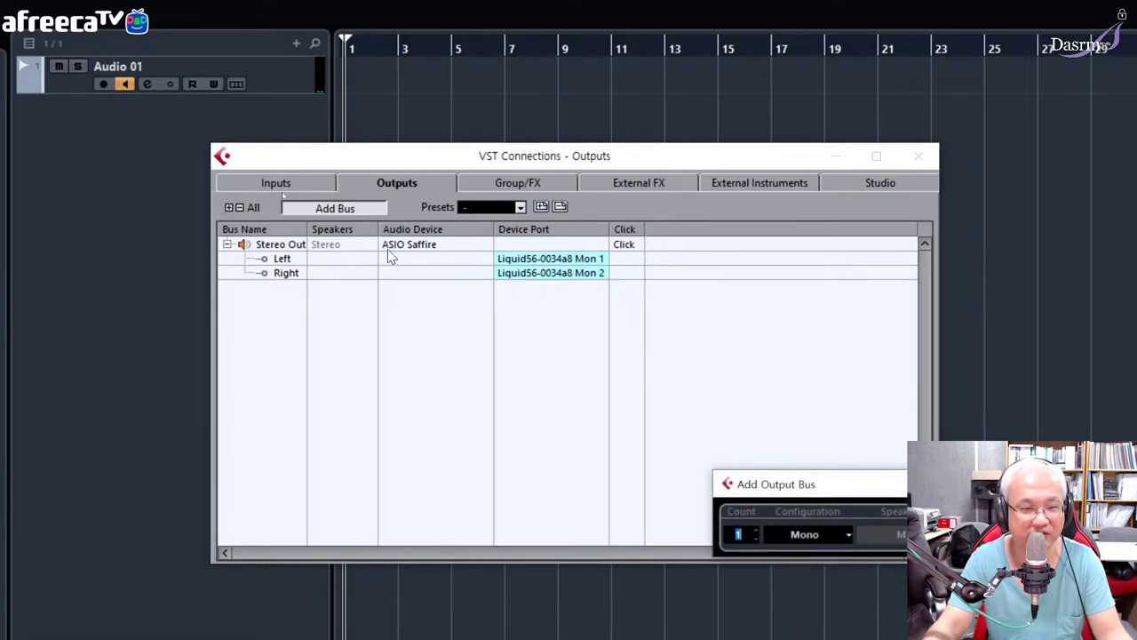
left_click(335, 291)
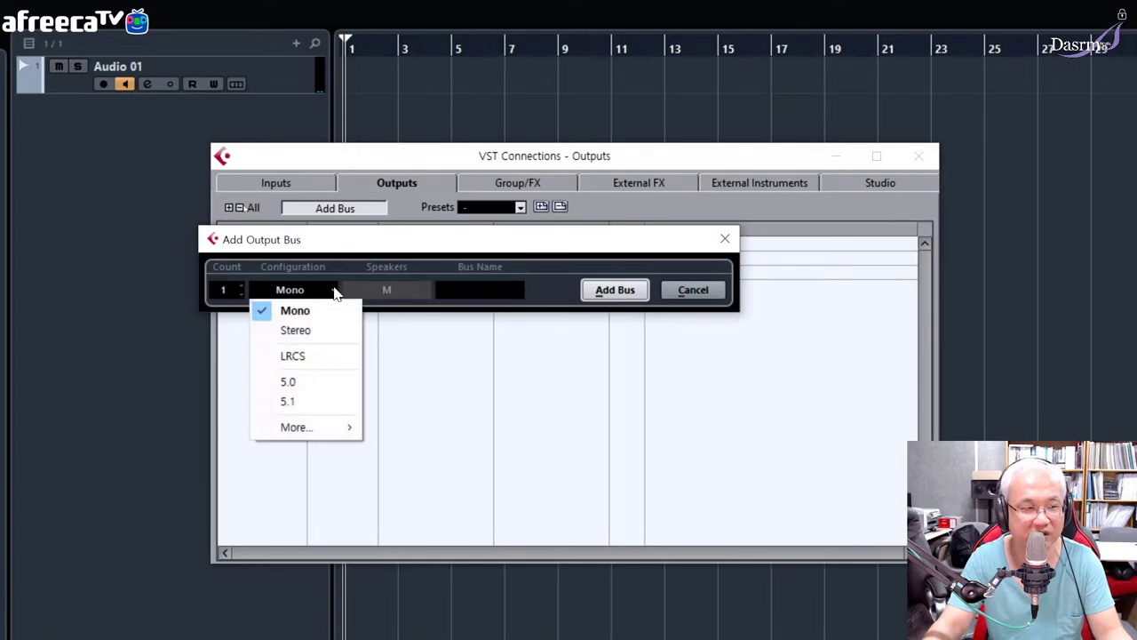
left_click(312, 327)
left_click(320, 292)
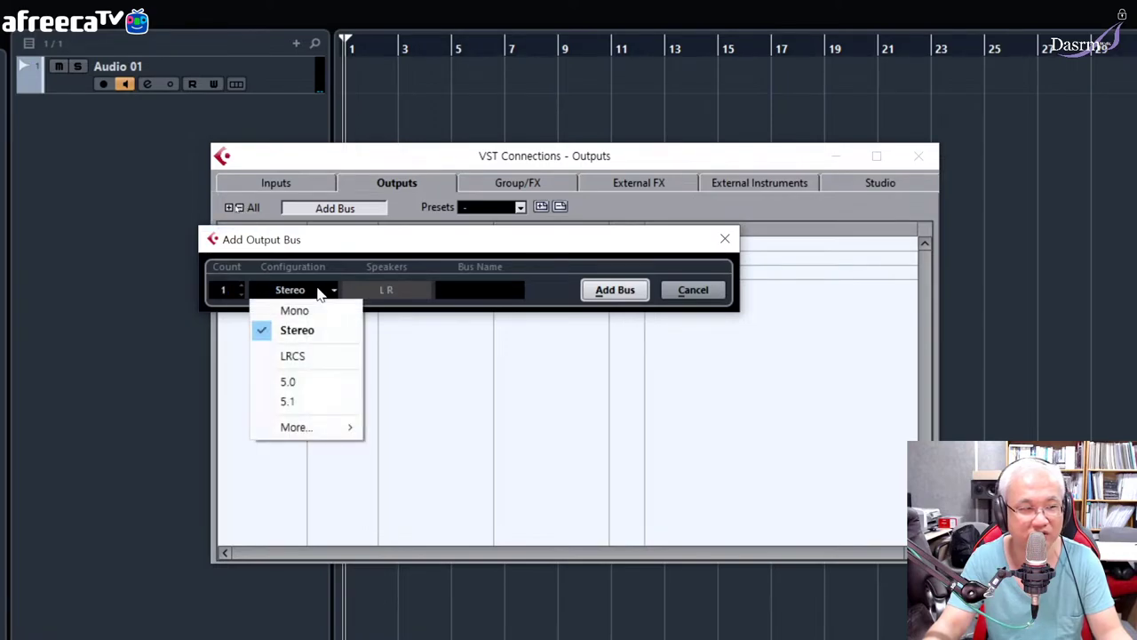
left_click(307, 401)
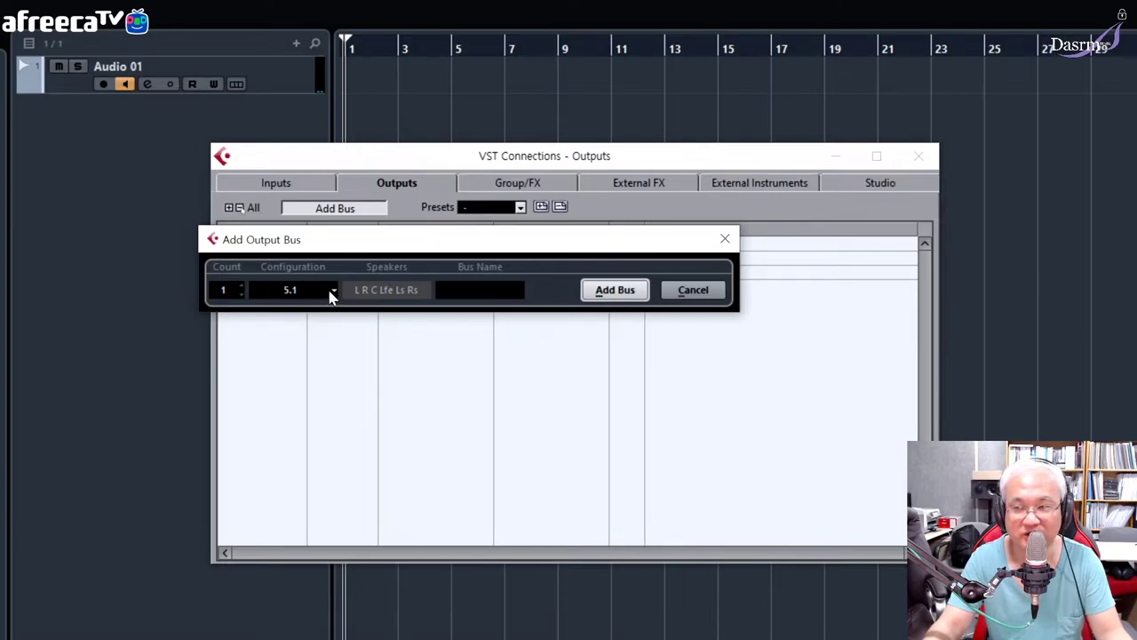
left_click_drag(342, 256, 369, 305)
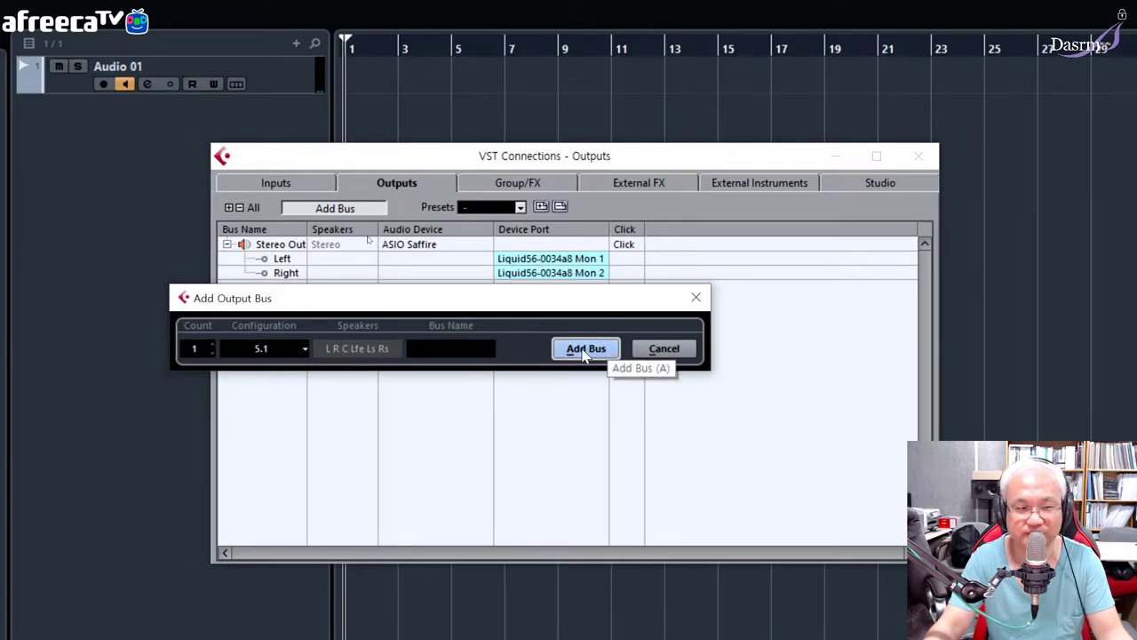
left_click(304, 349)
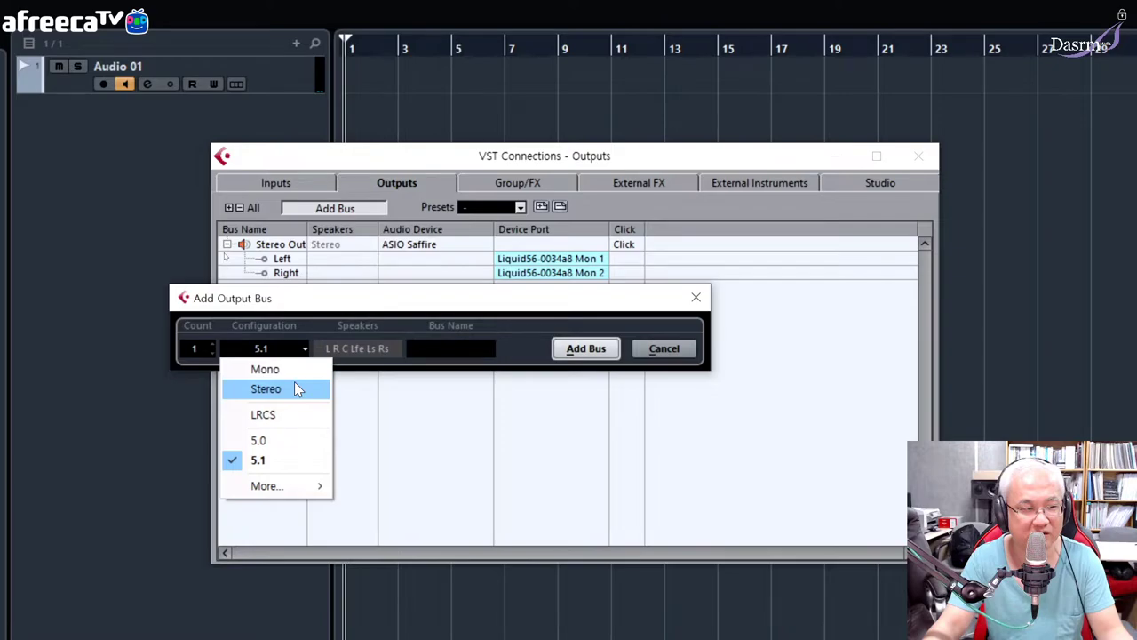
left_click(298, 389)
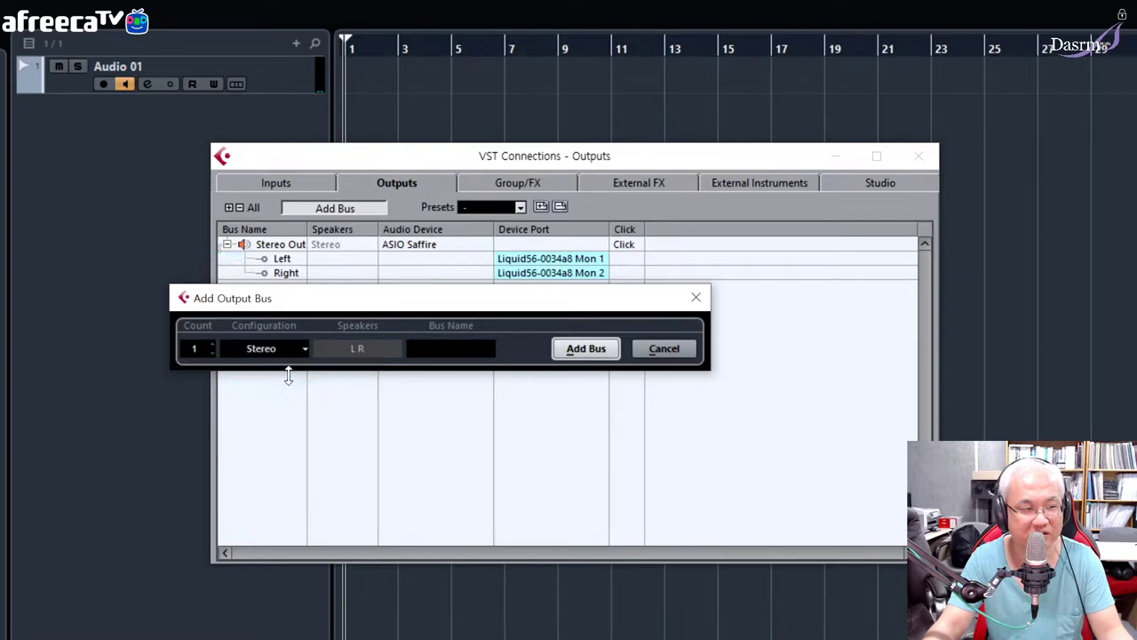
left_click(617, 352)
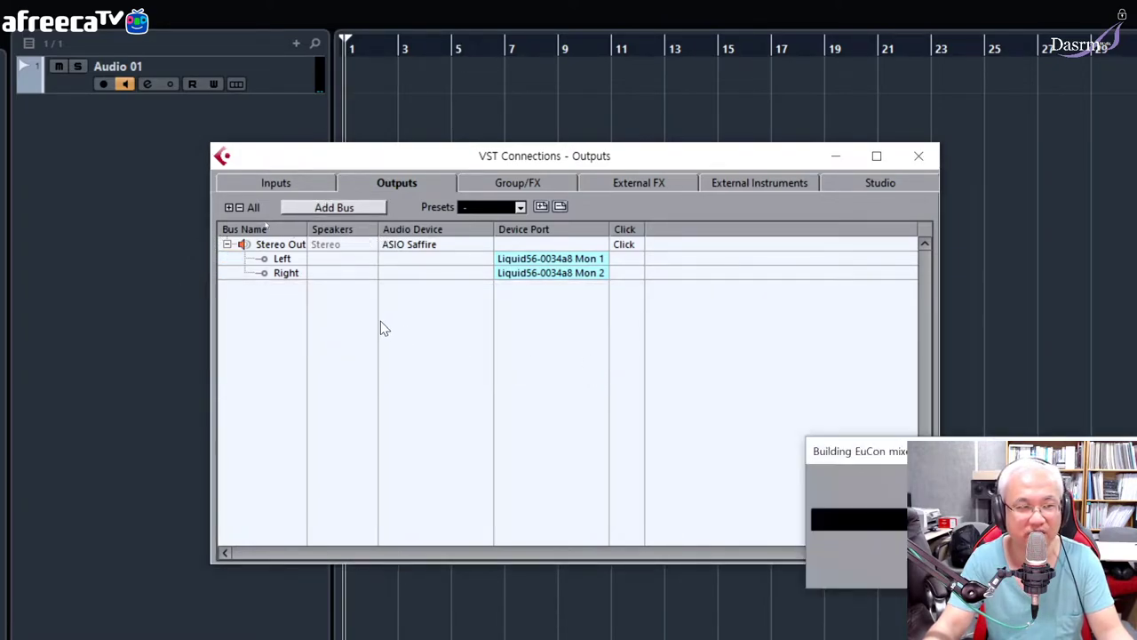
Rename the new stereo output bus as monitor, expand its Left and Right channels, and close VST Connections
double_click(289, 288)
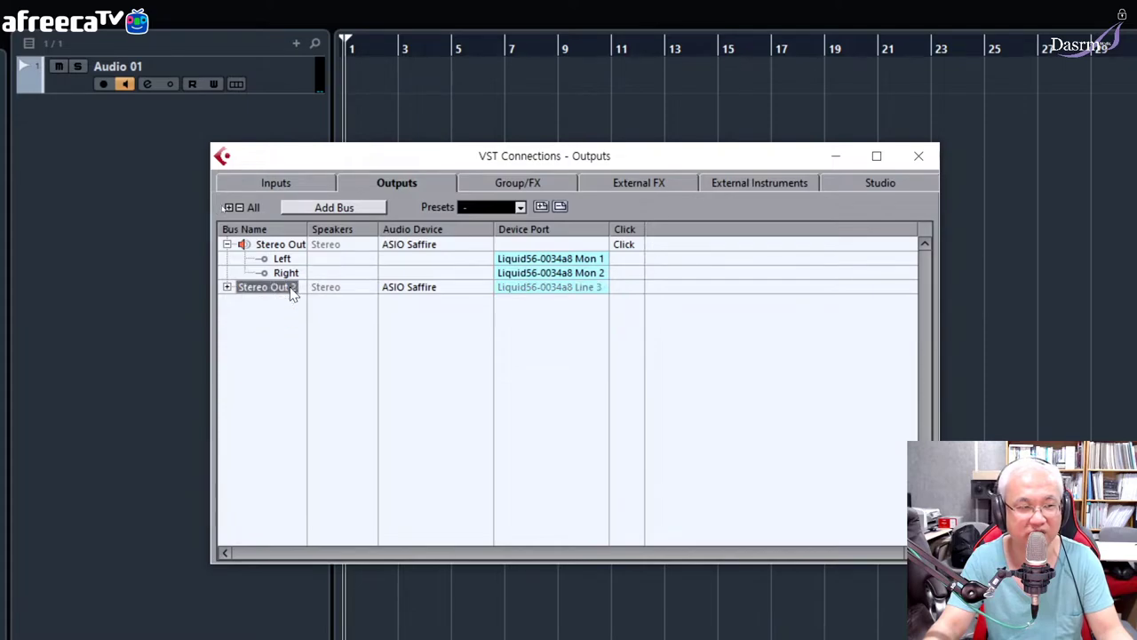
left_click(293, 289)
left_click_drag(300, 287, 209, 287)
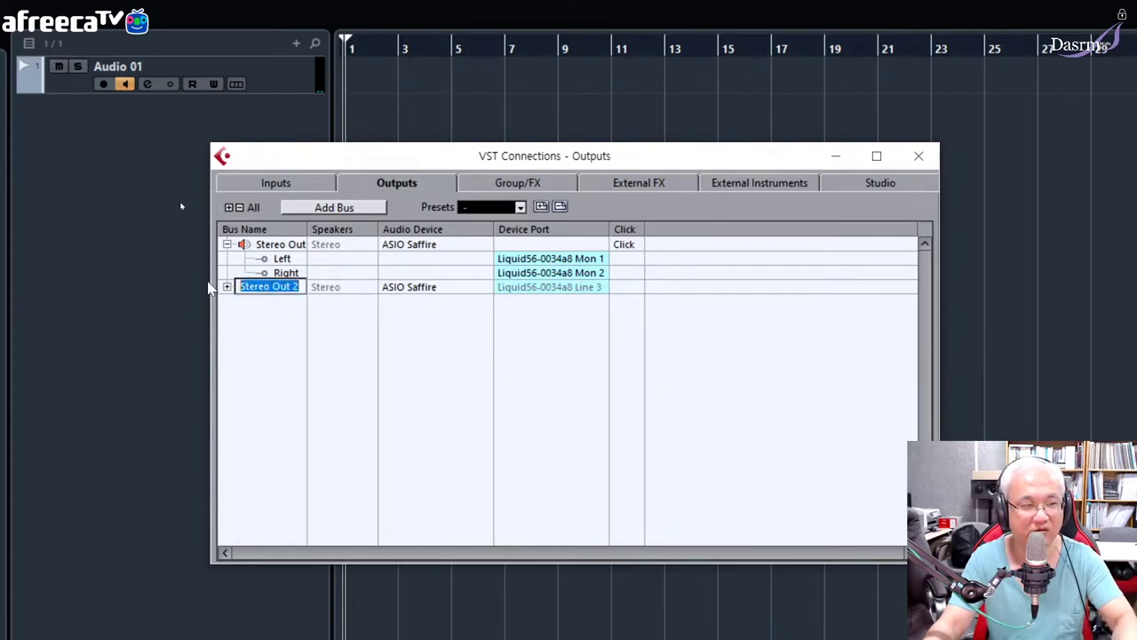
type("mo")
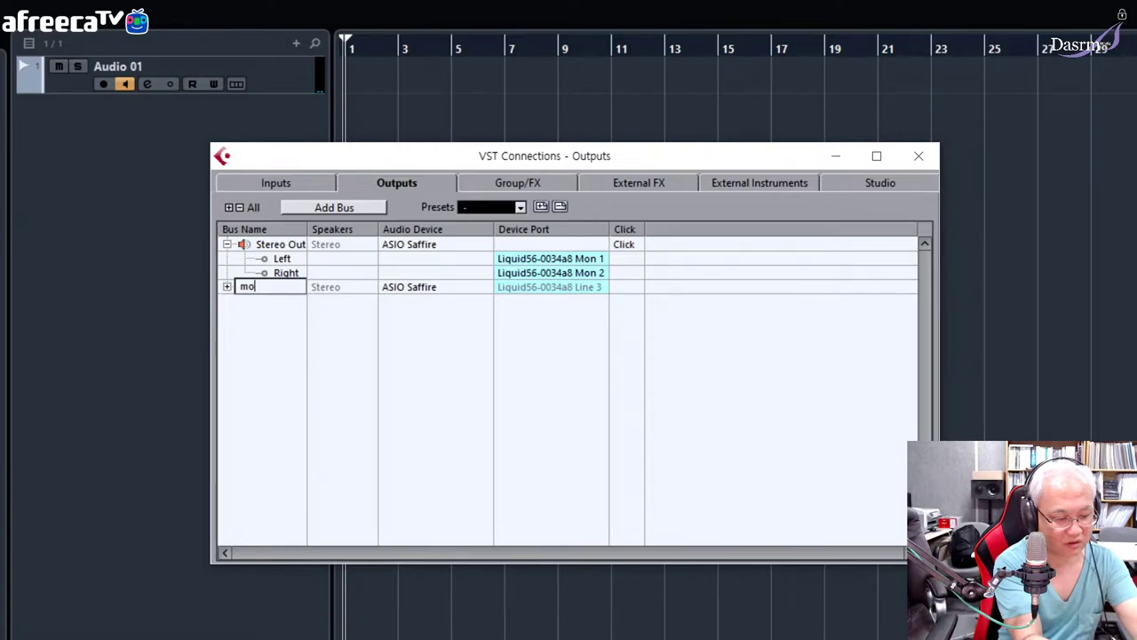
type("nitor")
key("Return")
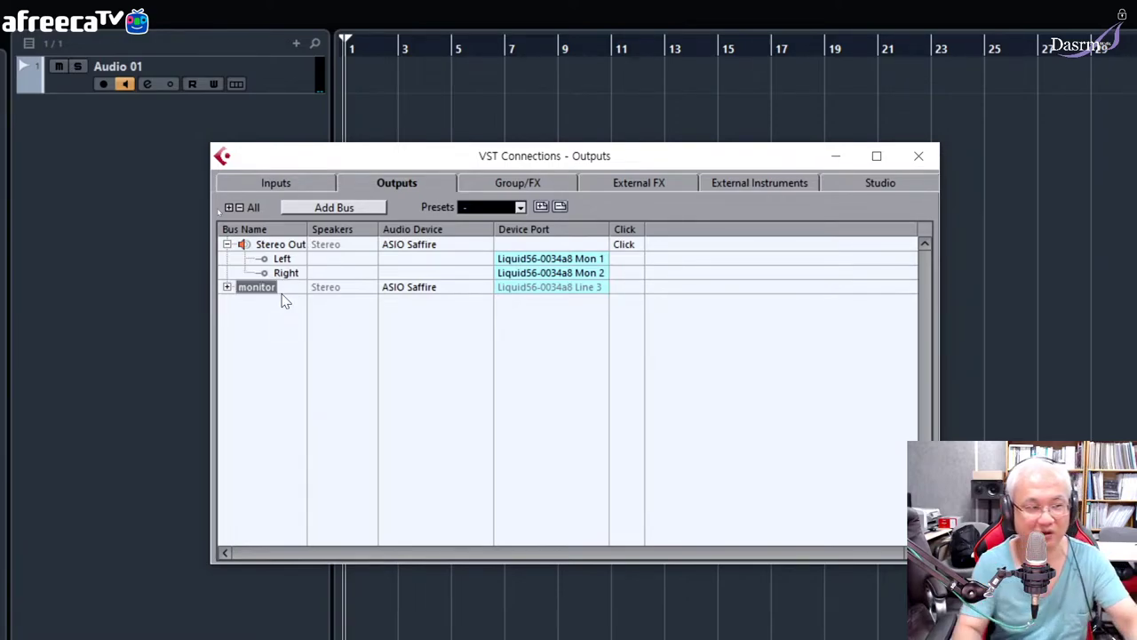
left_click(227, 287)
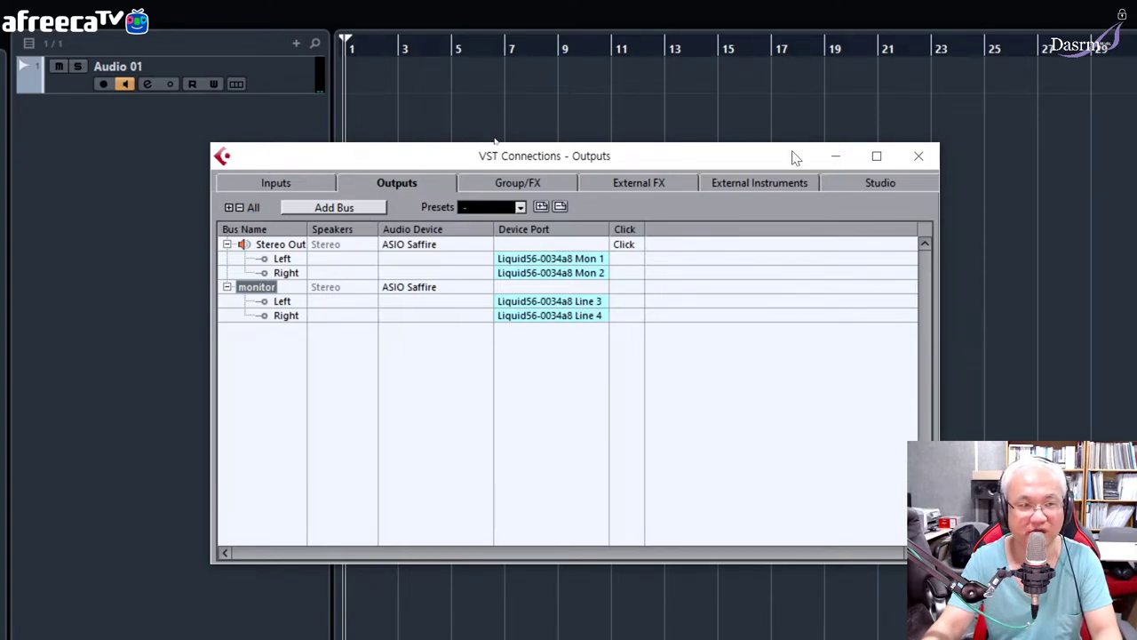
left_click(918, 155)
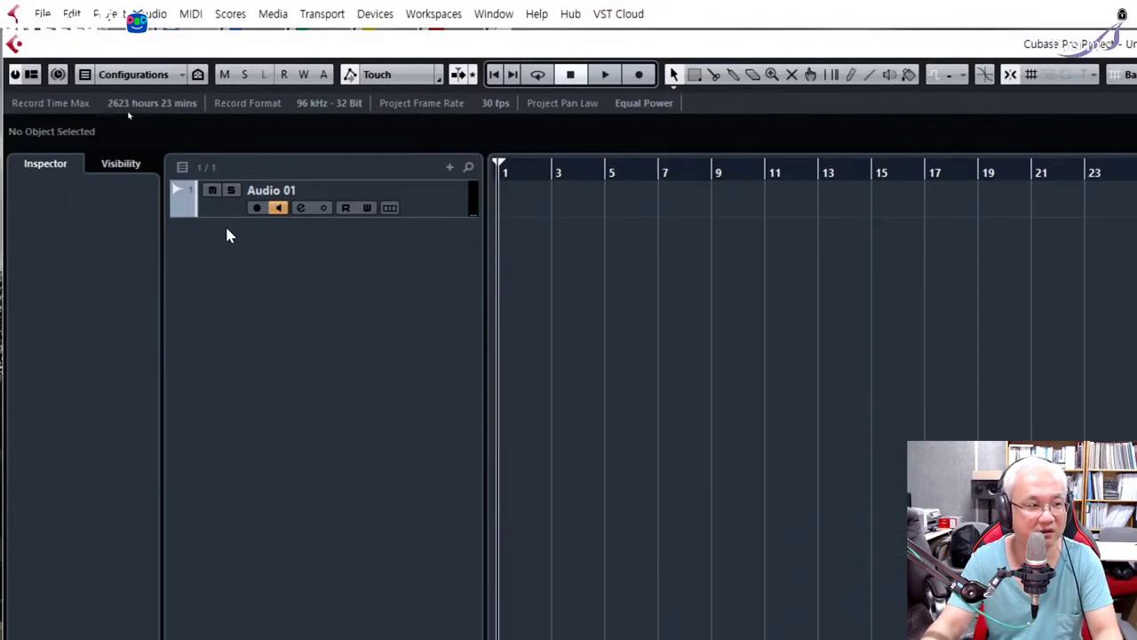
Route Audio 01's output to the monitor bus and set its input to the test bus
left_click(435, 210)
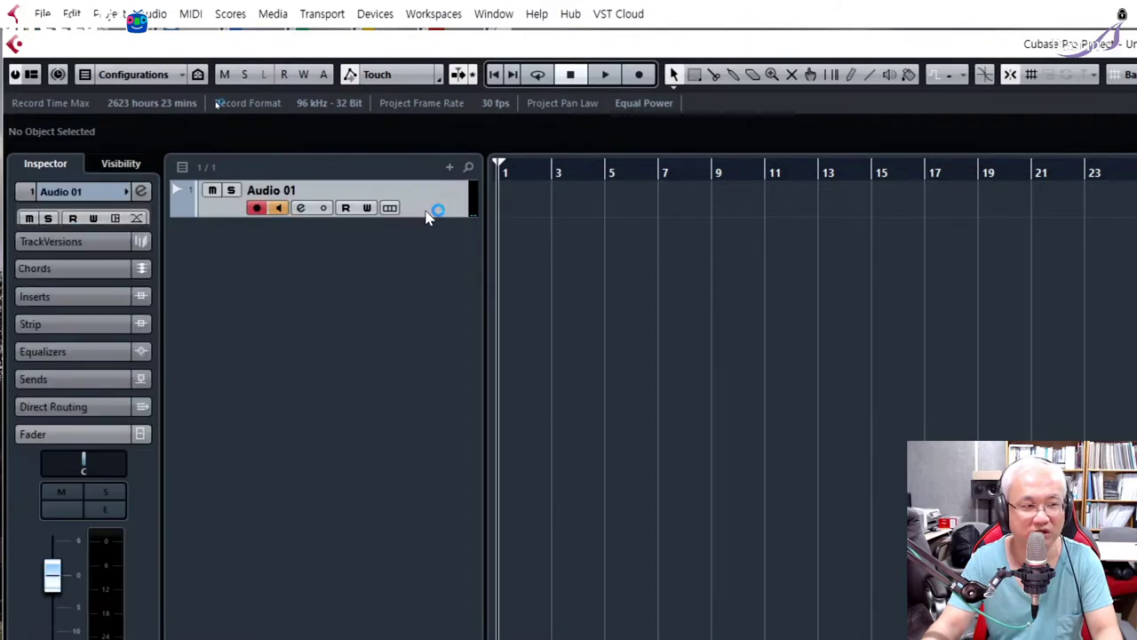
left_click(71, 188)
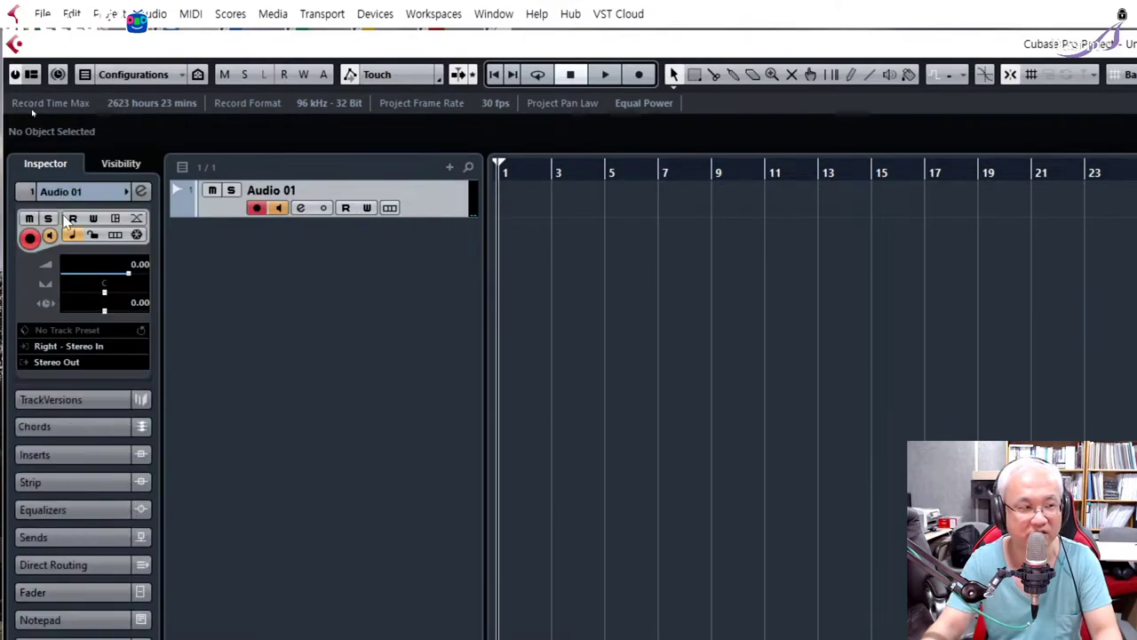
left_click(63, 362)
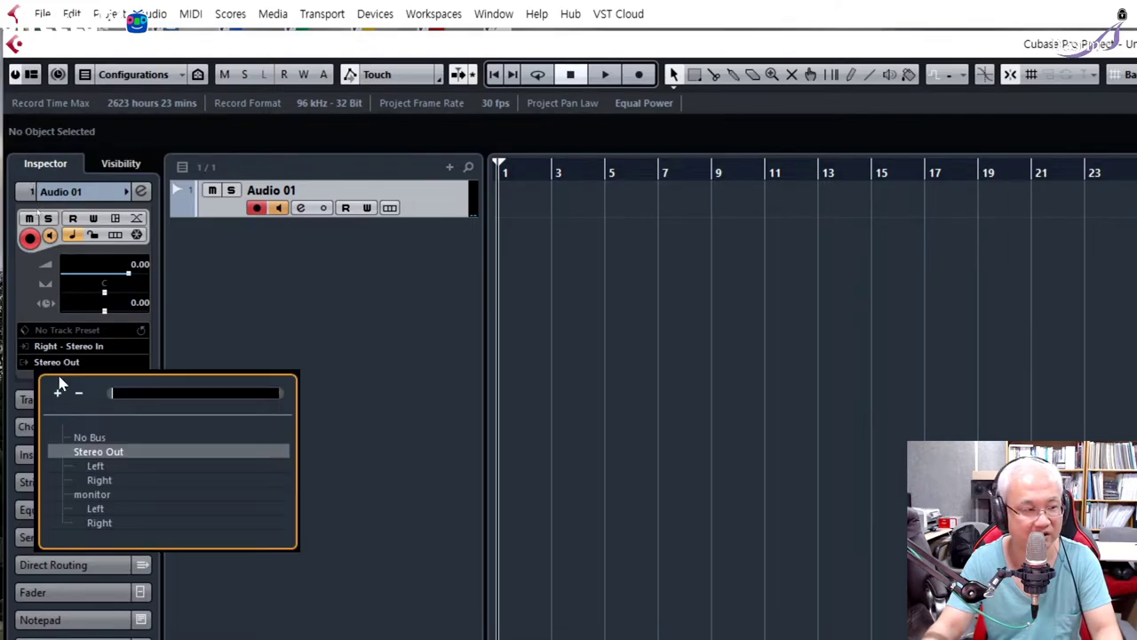
left_click(99, 495)
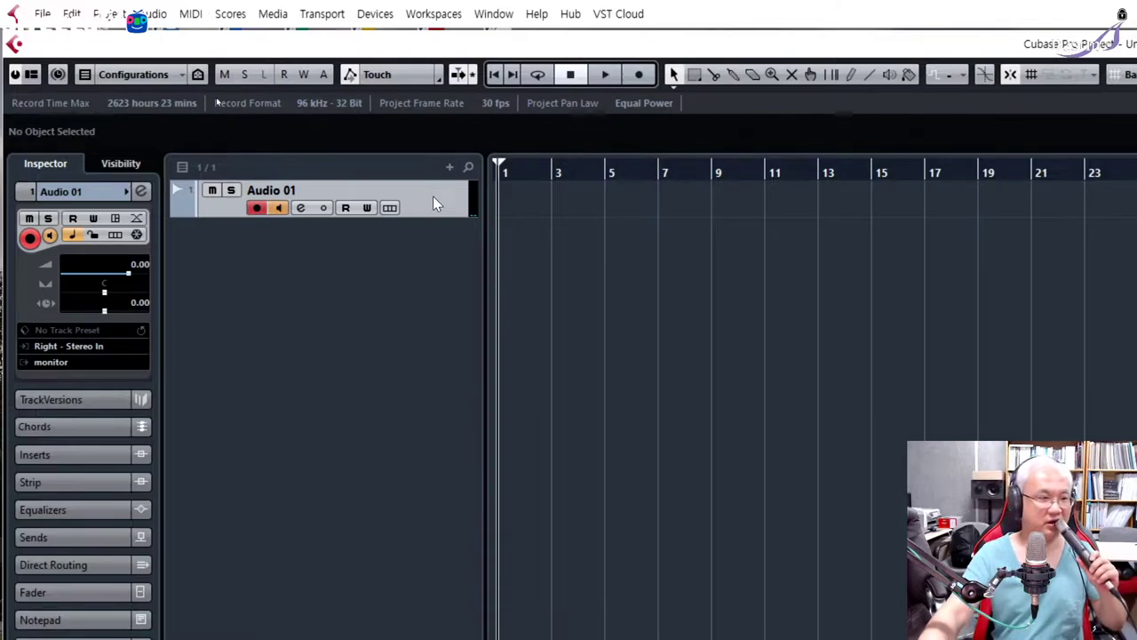
left_click(89, 347)
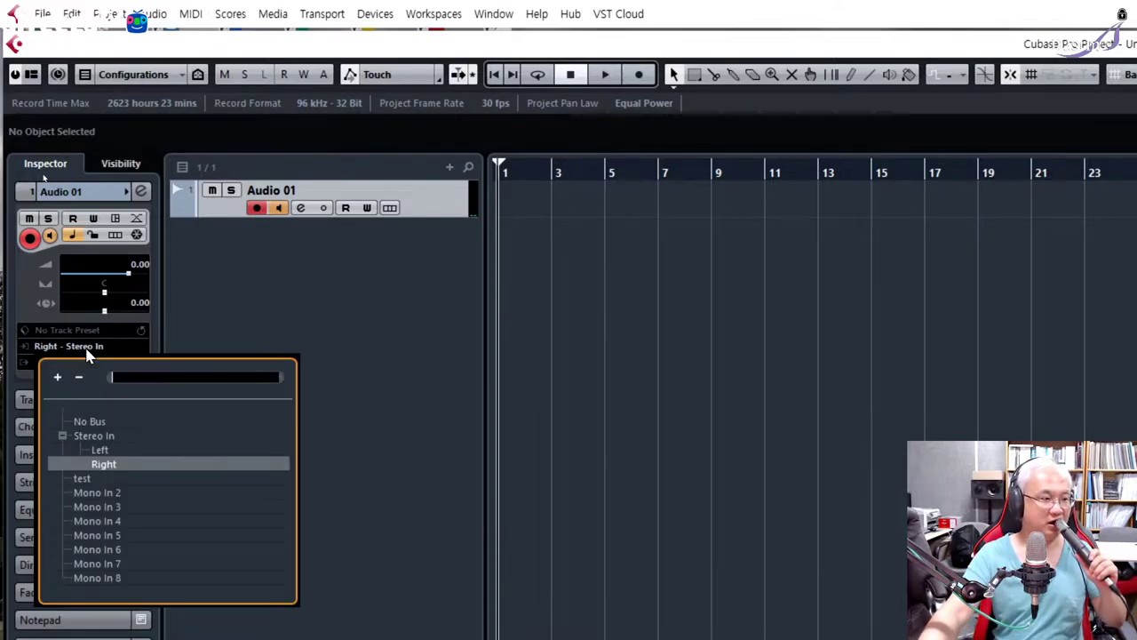
left_click(101, 478)
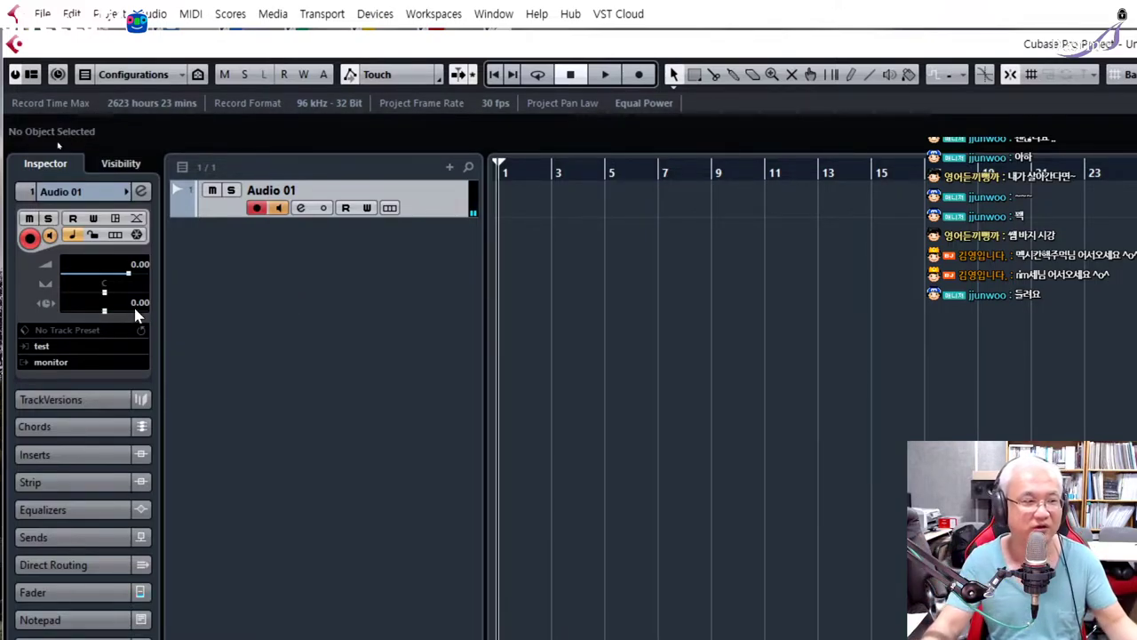
left_click(365, 15)
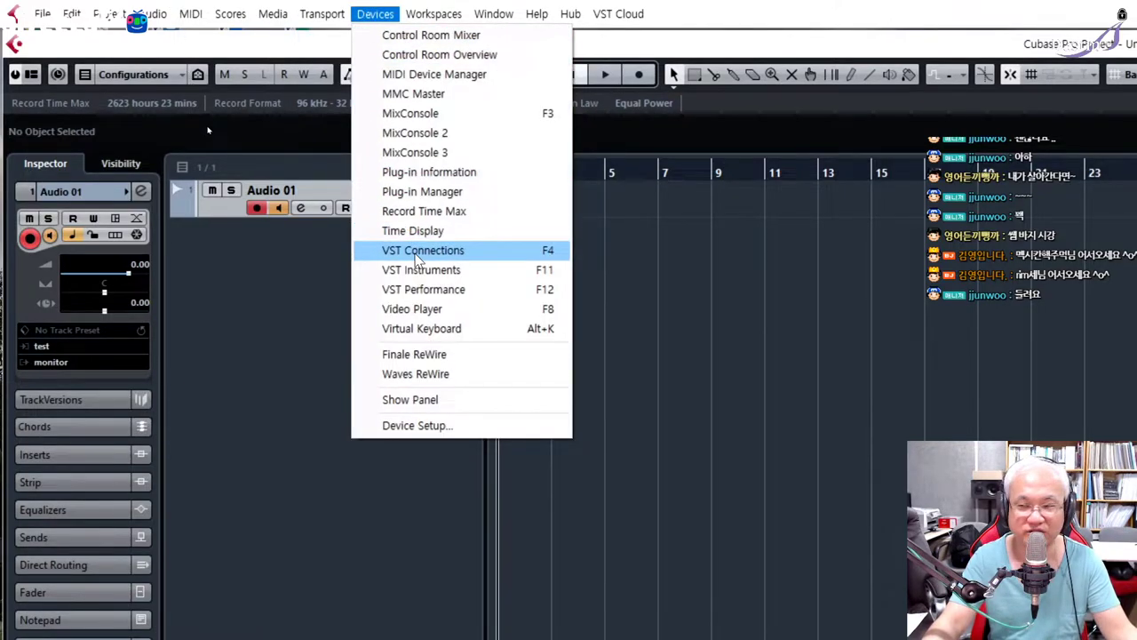
left_click(270, 268)
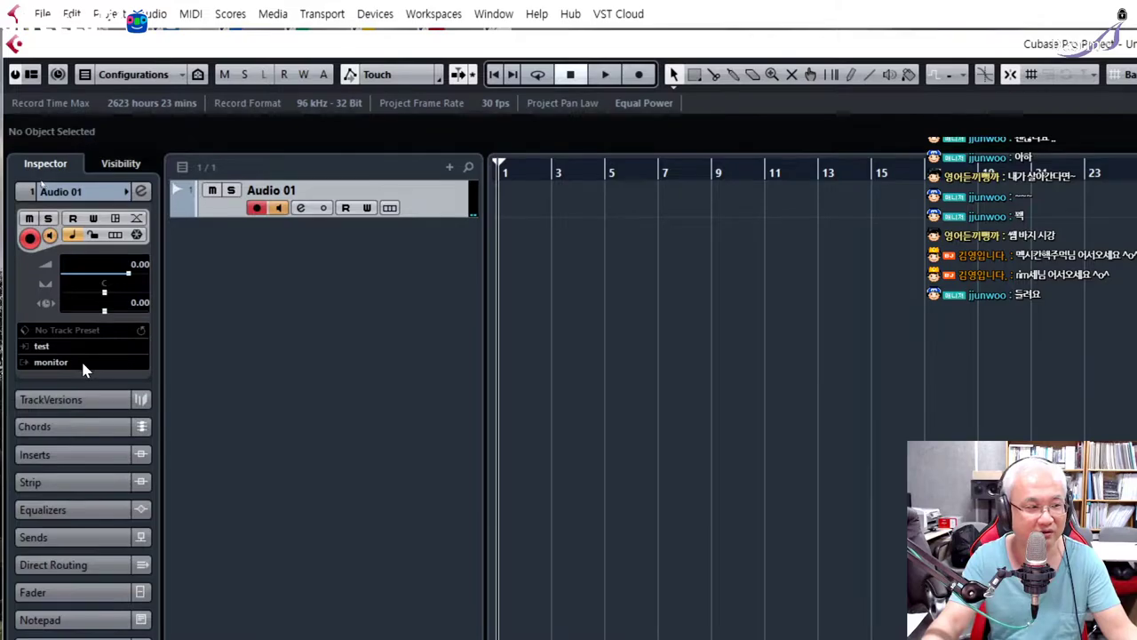
left_click(44, 348)
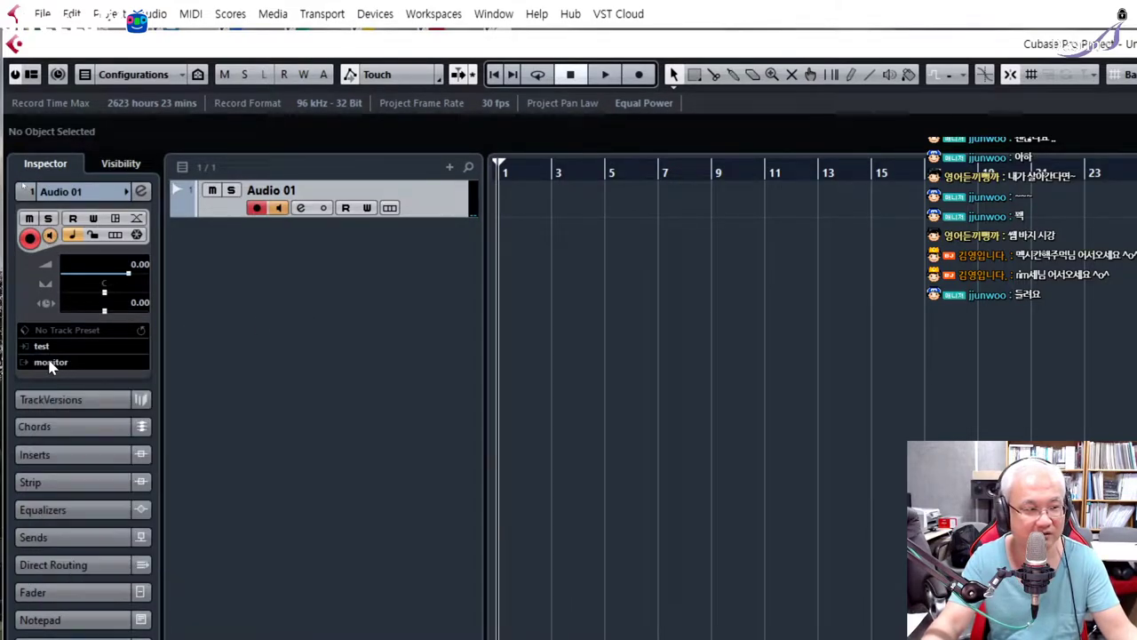
left_click(46, 364)
left_click(231, 271)
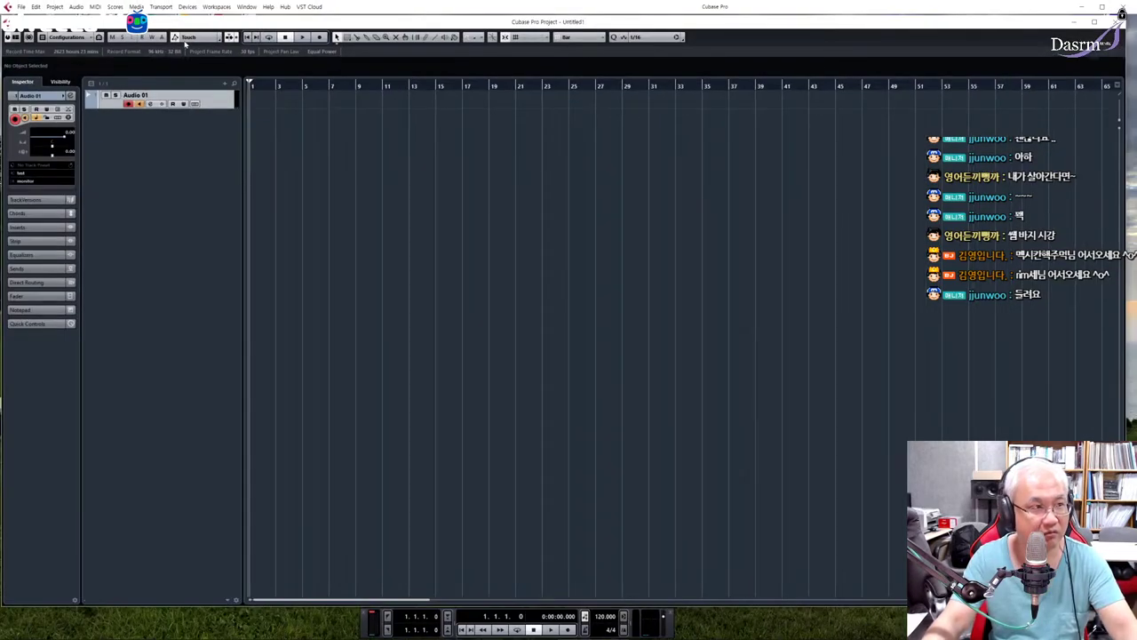
Open the MixConsole, enlarge and reposition its window, and narrow the channel strips to show all input, track and output channels
left_click(187, 7)
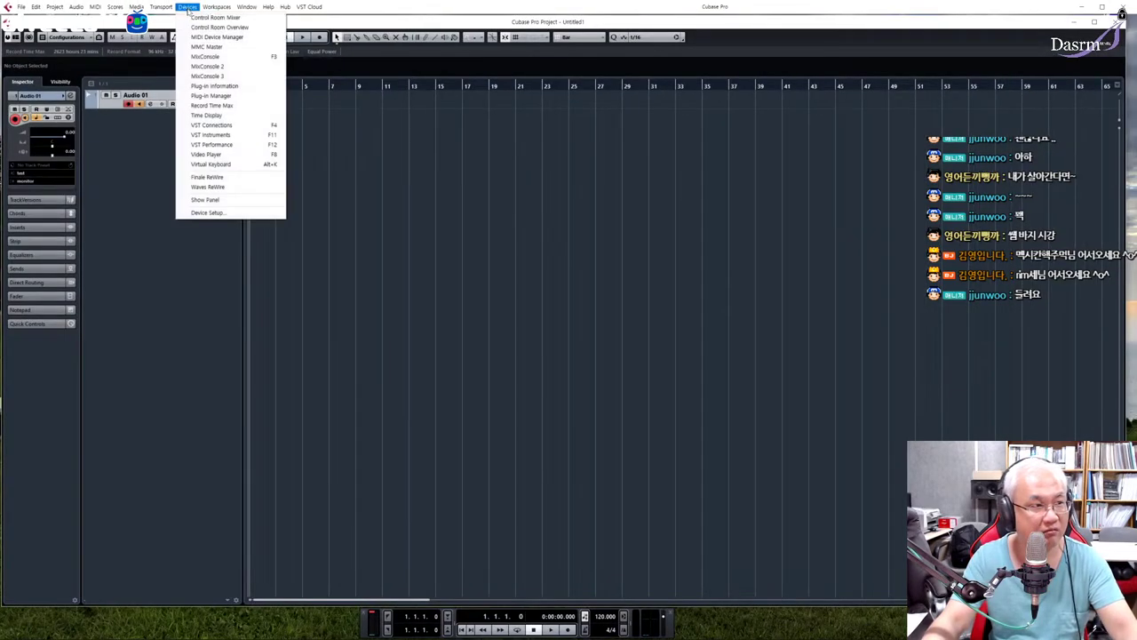
left_click(216, 58)
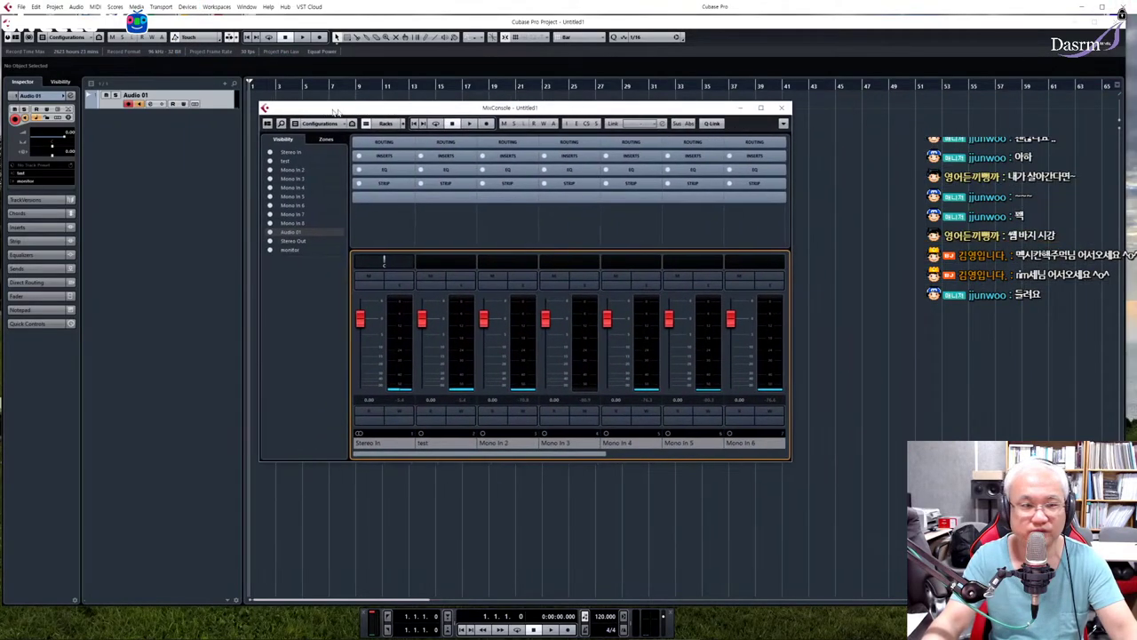
left_click_drag(368, 102, 169, 110)
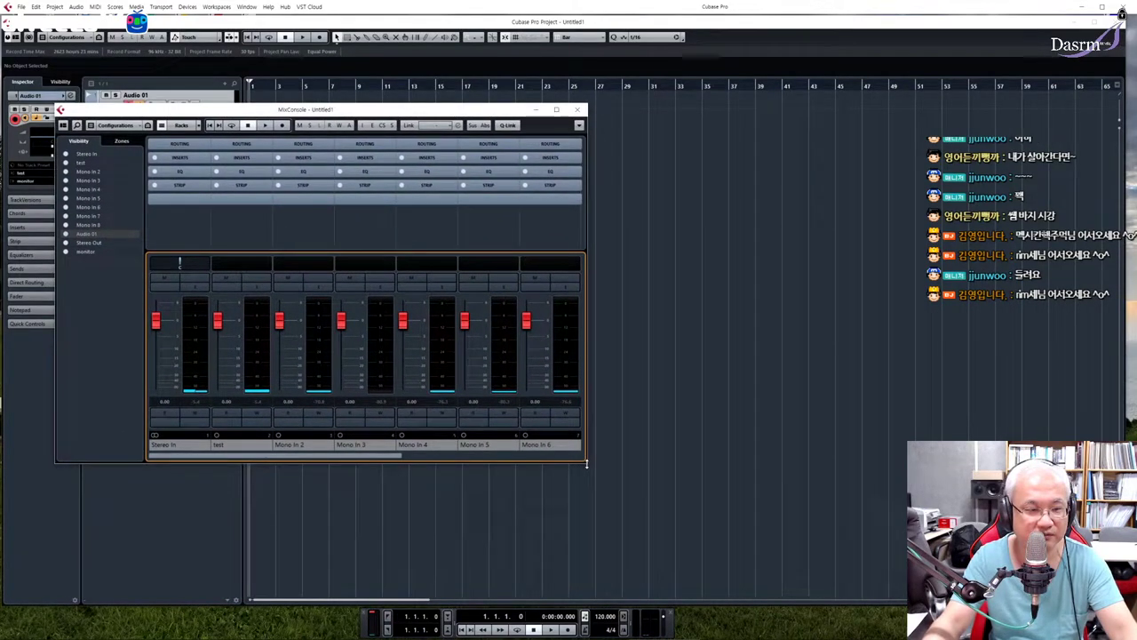
left_click_drag(586, 462, 979, 597)
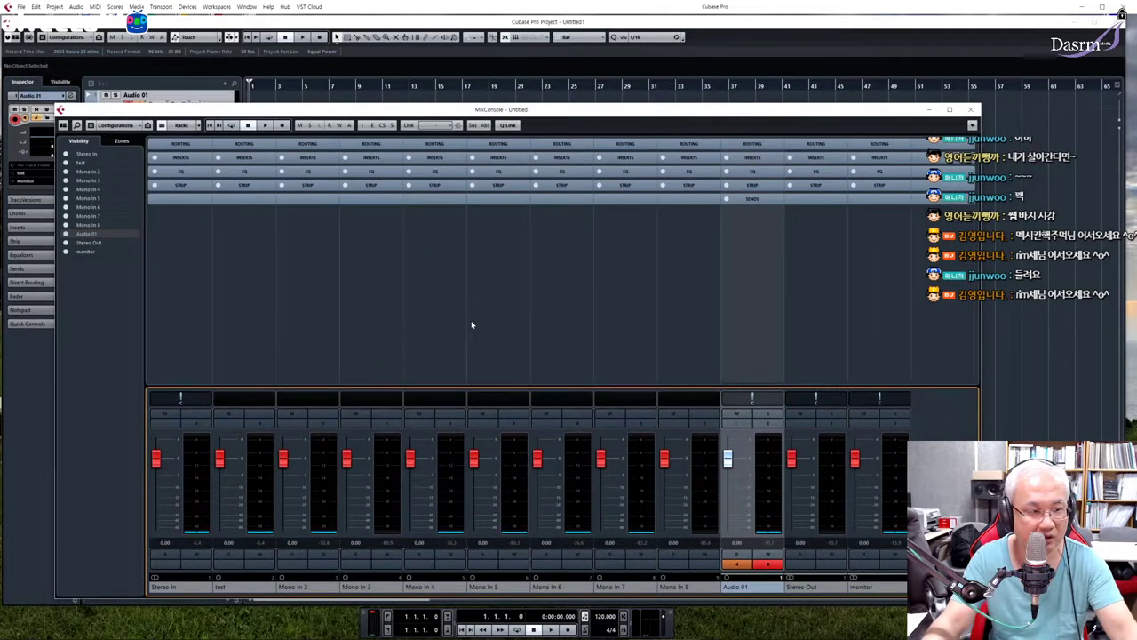
scroll(470, 335, "down", 5)
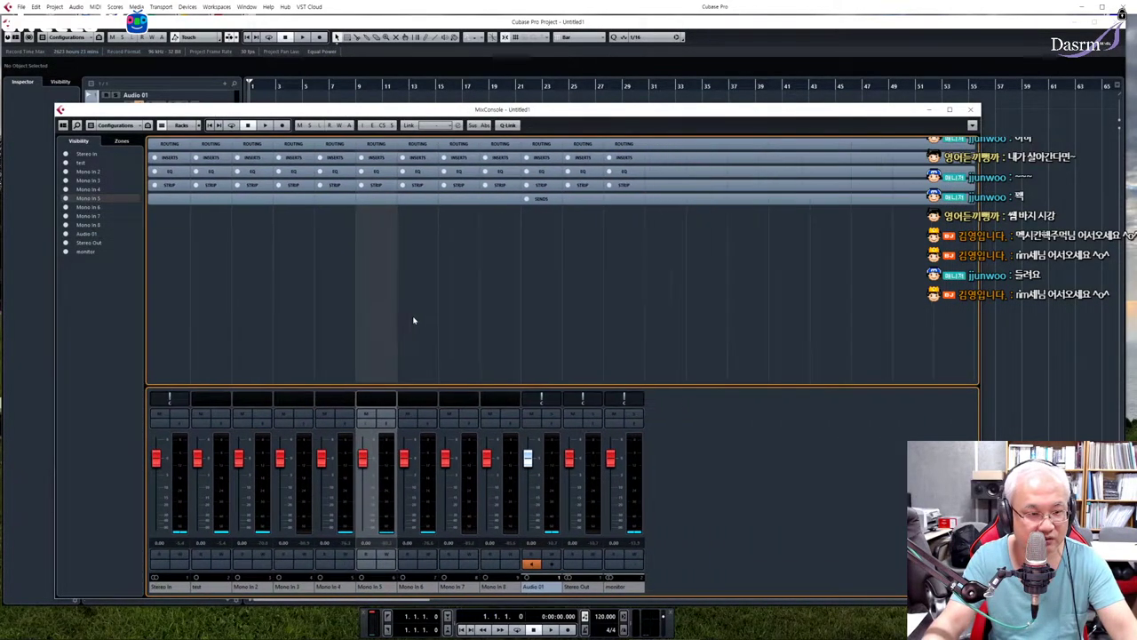
left_click_drag(535, 119, 508, 87)
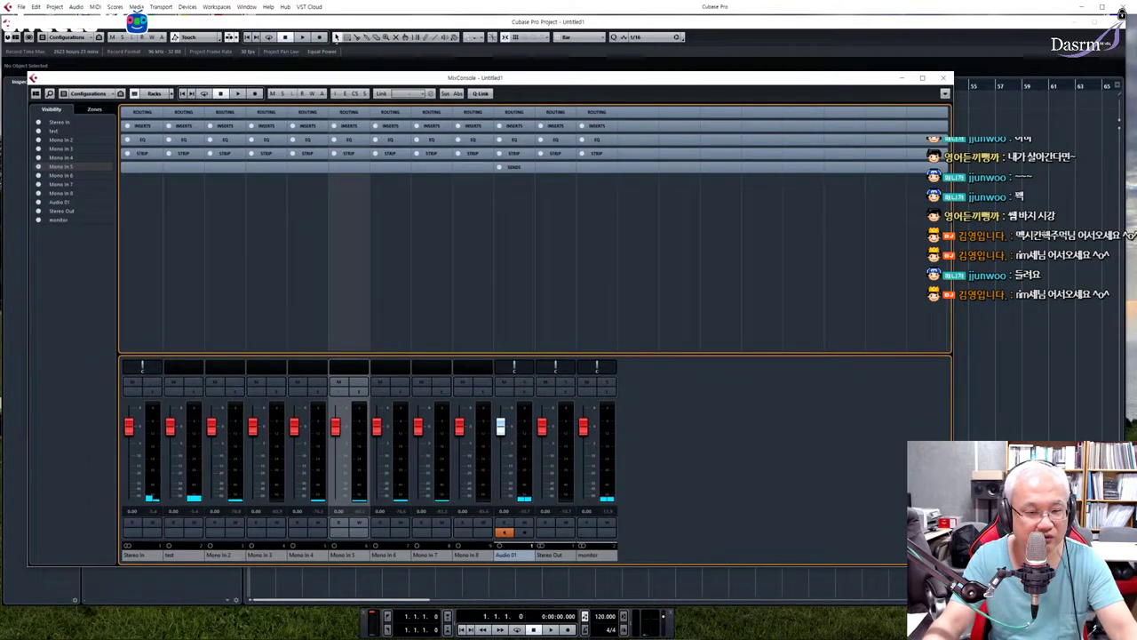
left_click_drag(952, 566, 888, 603)
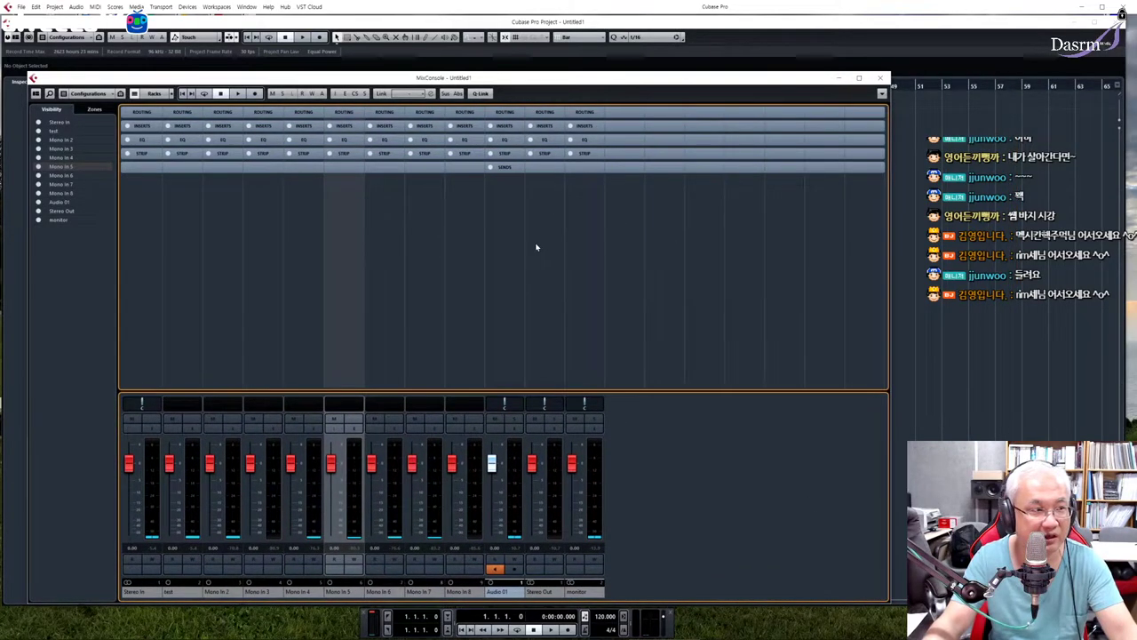
Show the Control Room/Meter section in the MixConsole and switch it to the Meter view
left_click(881, 93)
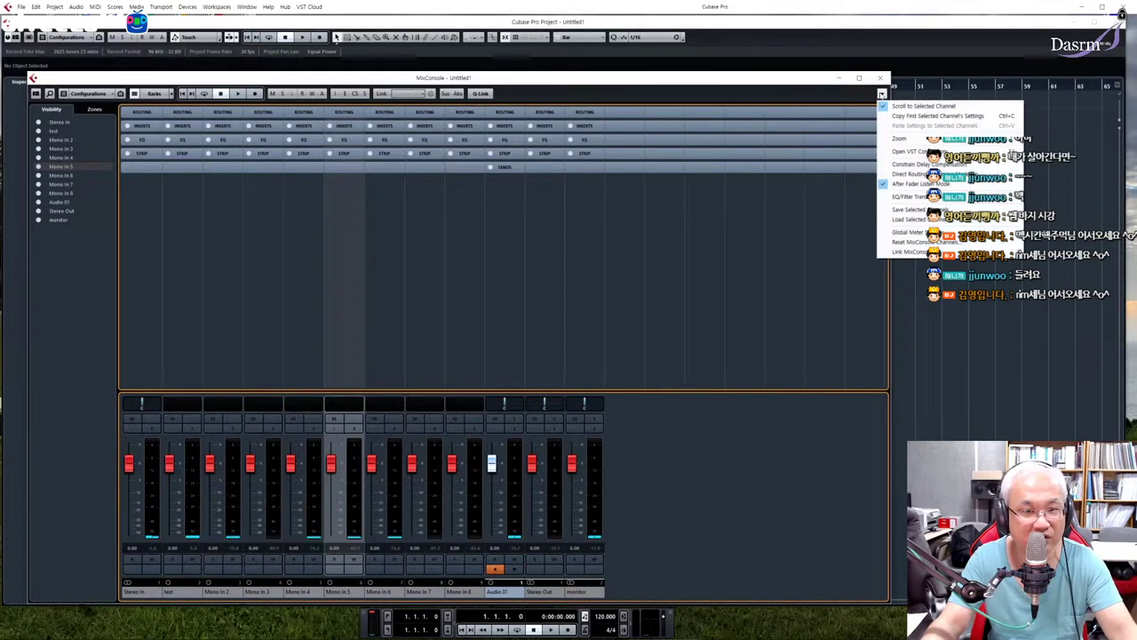
left_click(780, 81)
left_click(37, 94)
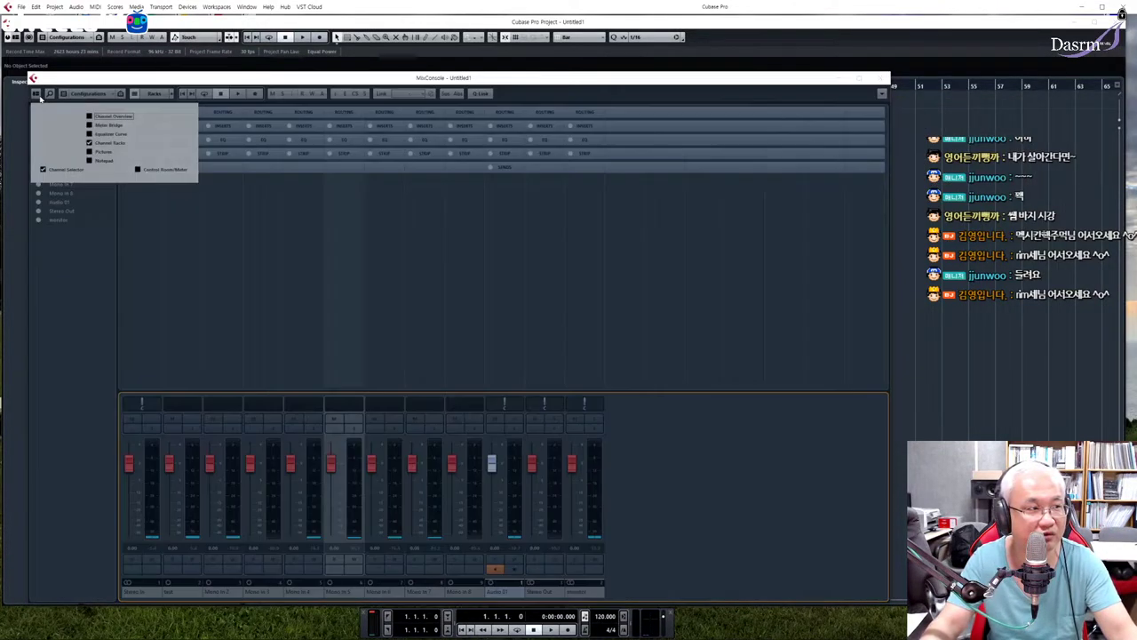
left_click(137, 170)
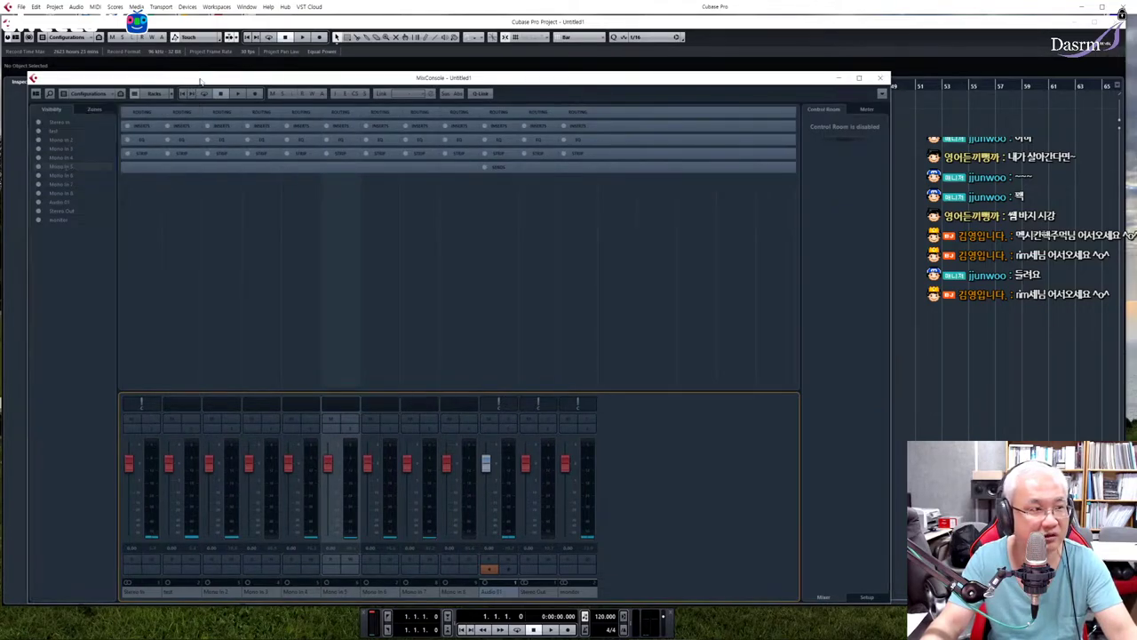
left_click(865, 110)
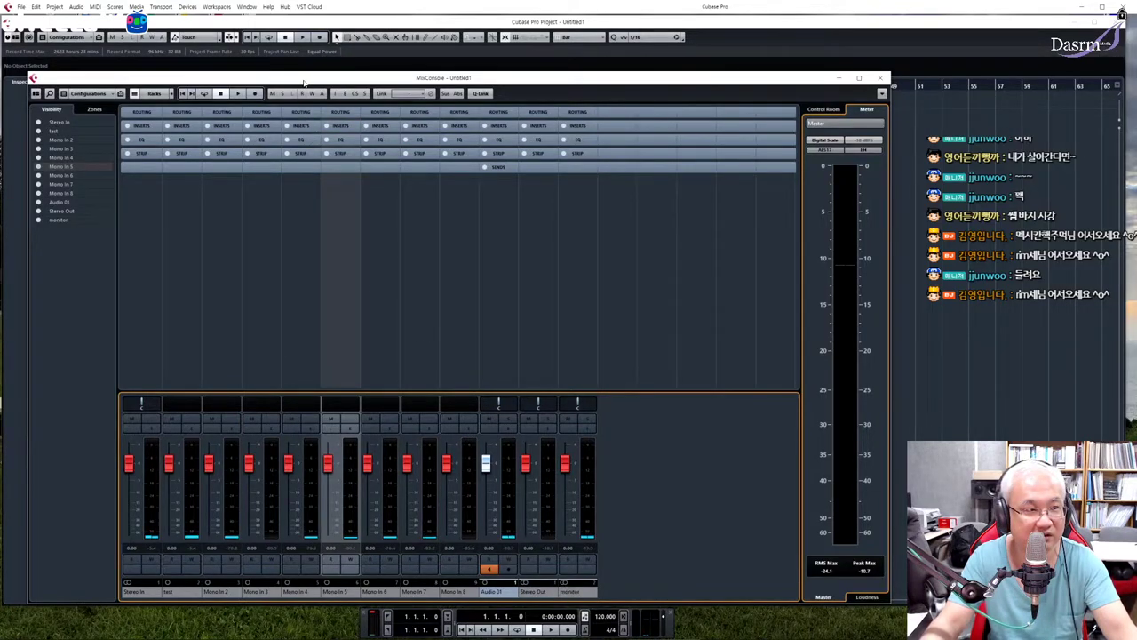
Reposition the MixConsole window, expand the Routing rack and route Audio 01's output to Stereo Out
left_click_drag(215, 78, 280, 76)
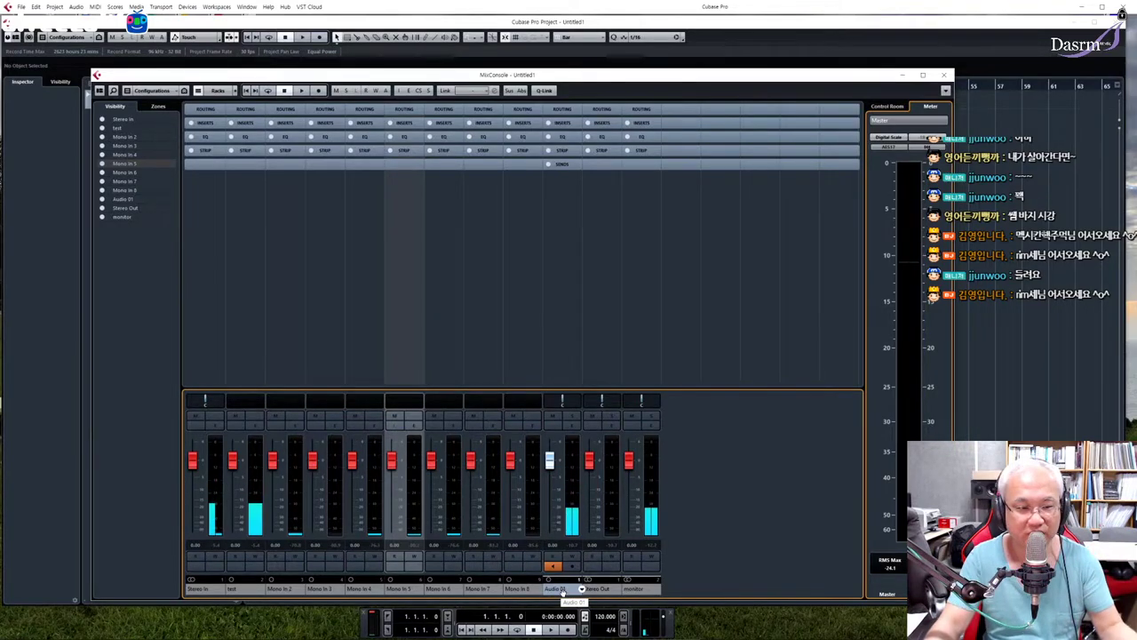
left_click(563, 110)
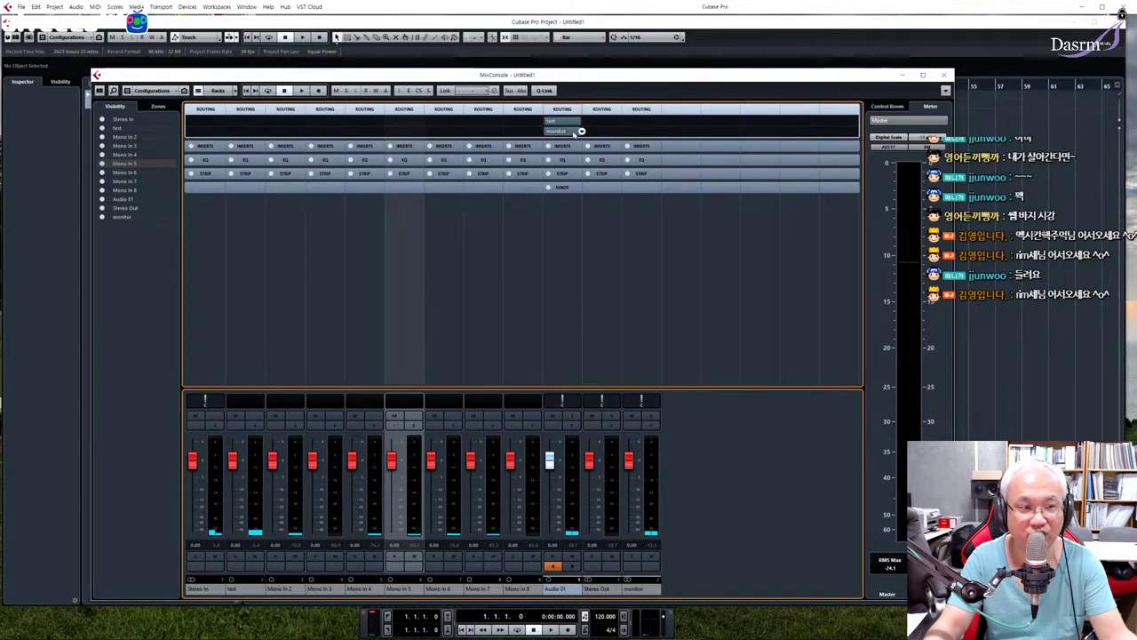
left_click(565, 122)
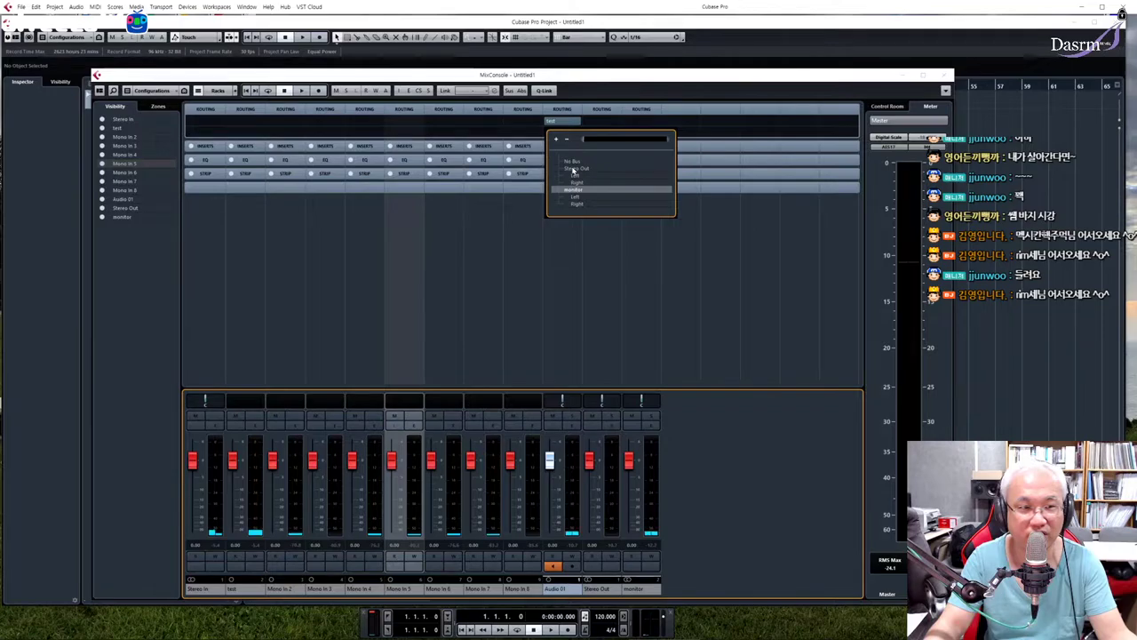
left_click(573, 169)
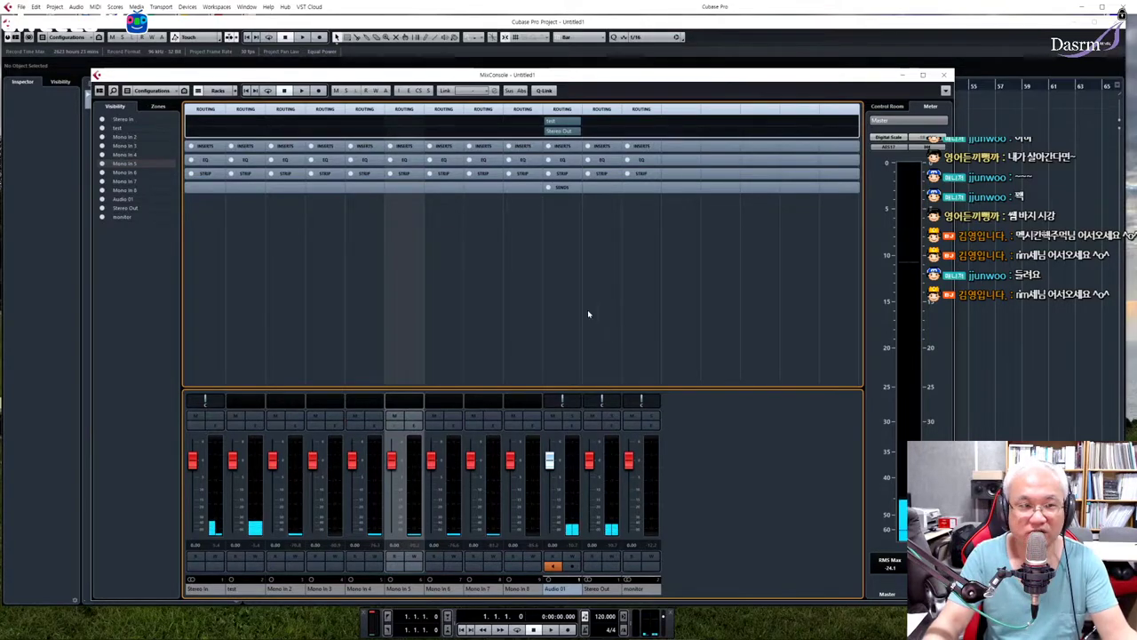
Close the MixConsole and record a take of about eight bars on Audio 01 from the project start
left_click_drag(556, 84, 582, 79)
left_click_drag(656, 75, 656, 81)
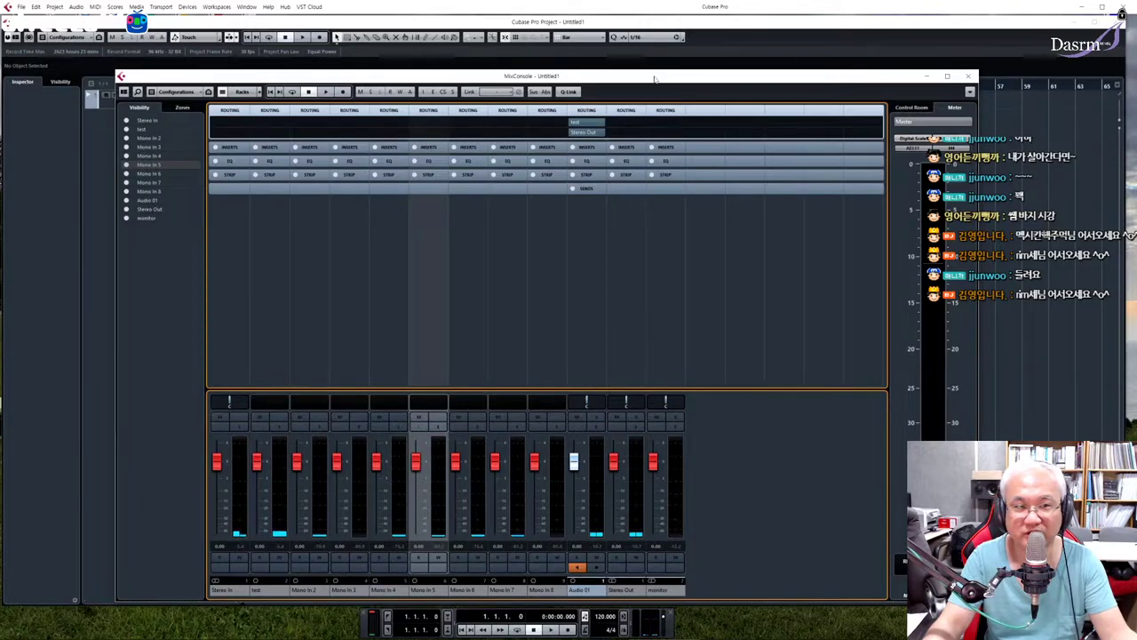
left_click(660, 89)
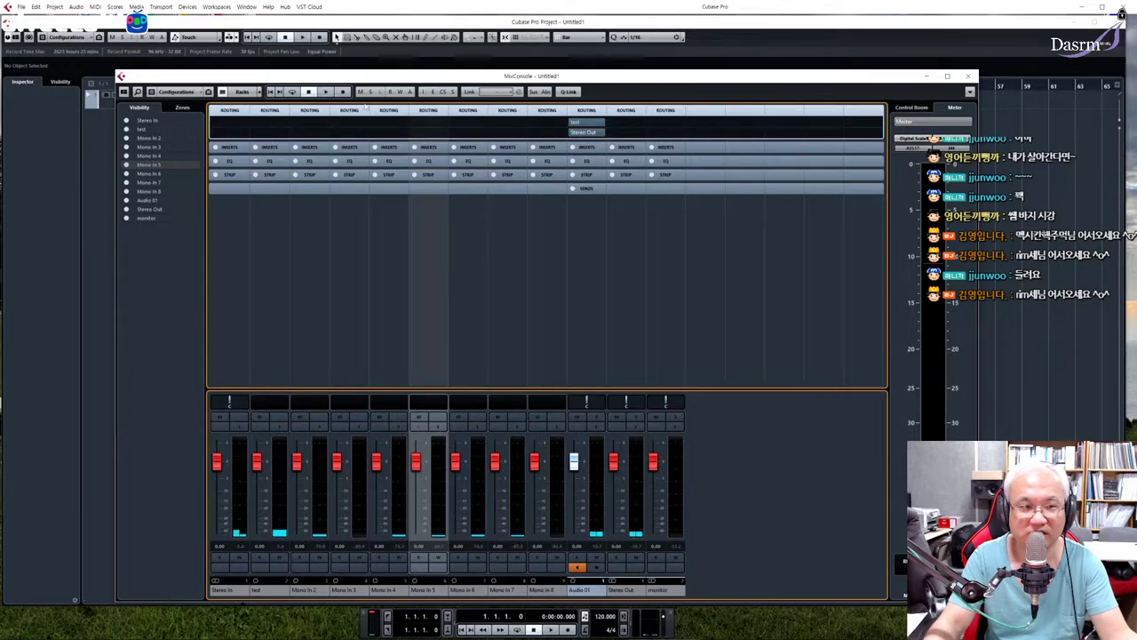
left_click_drag(534, 80, 621, 86)
key("F3")
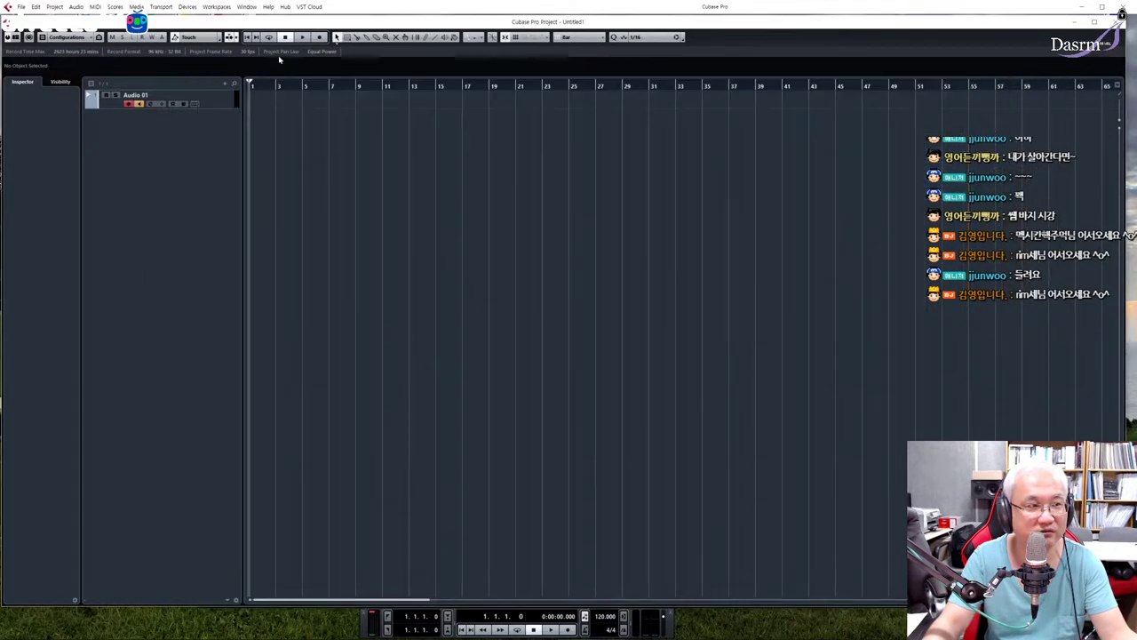
left_click(320, 37)
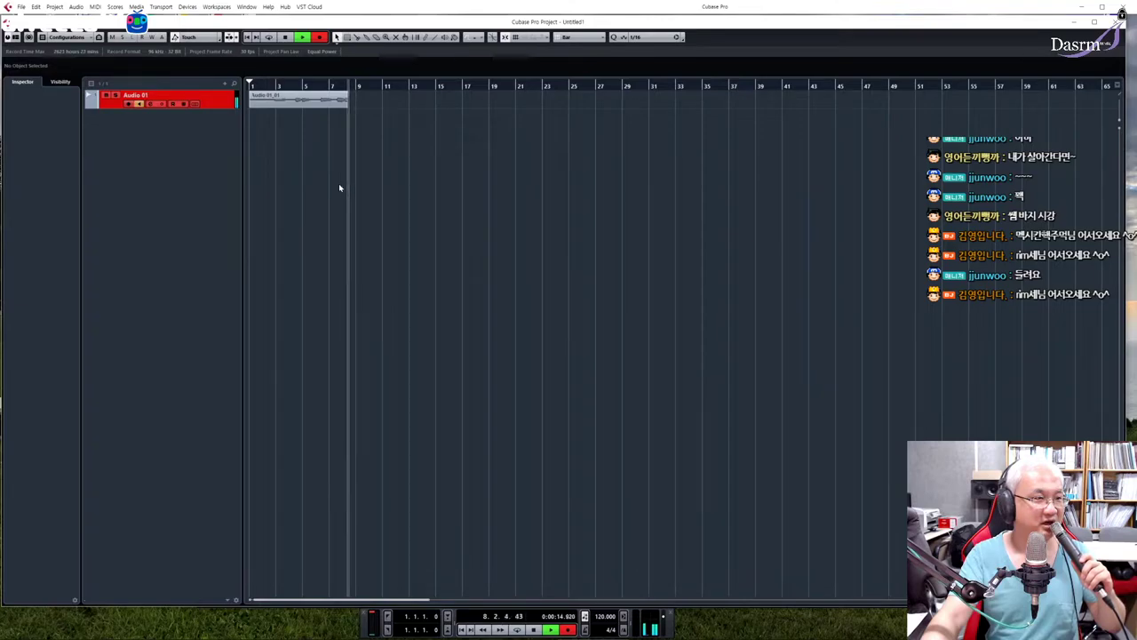
key("space")
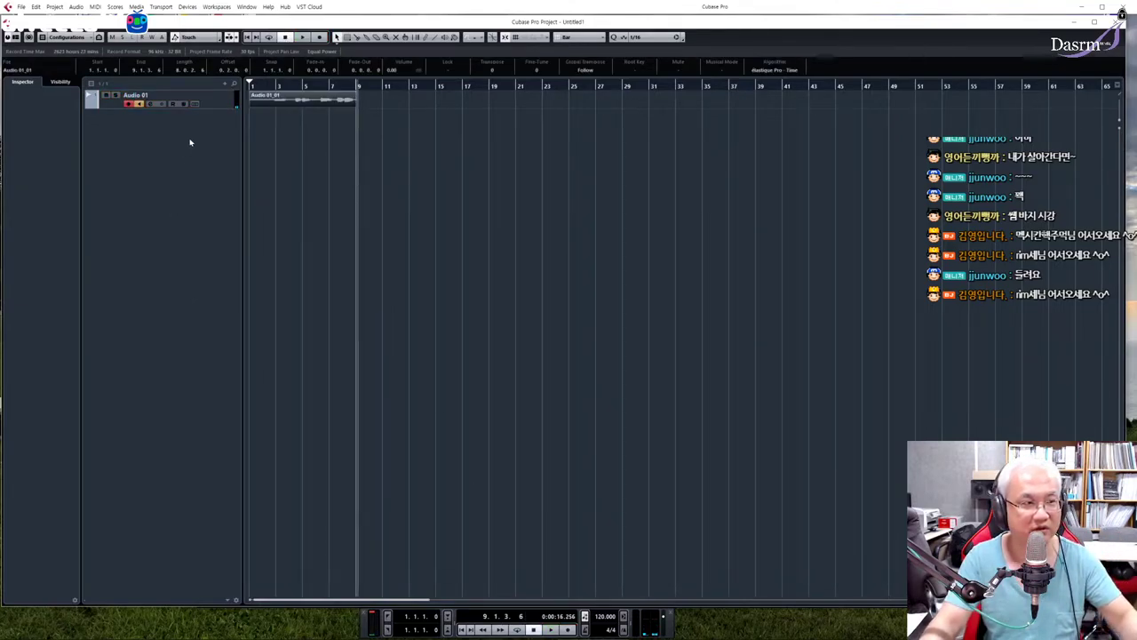
Select the Audio 01 track, reopen the MixConsole and reposition its window over the project
left_click(211, 100)
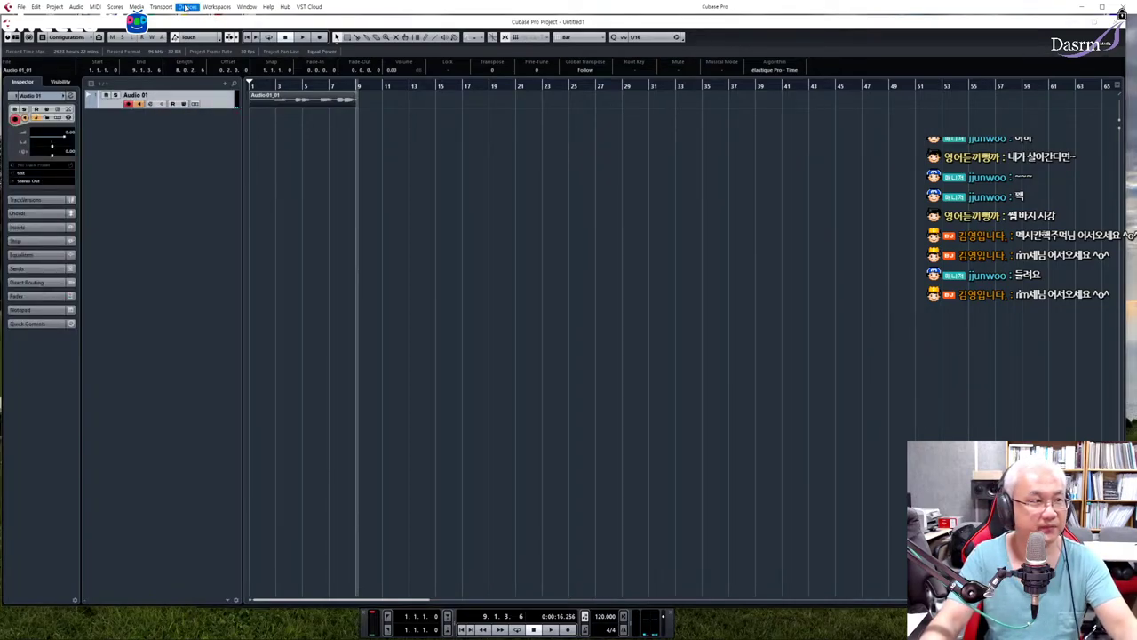
left_click(186, 7)
left_click(287, 118)
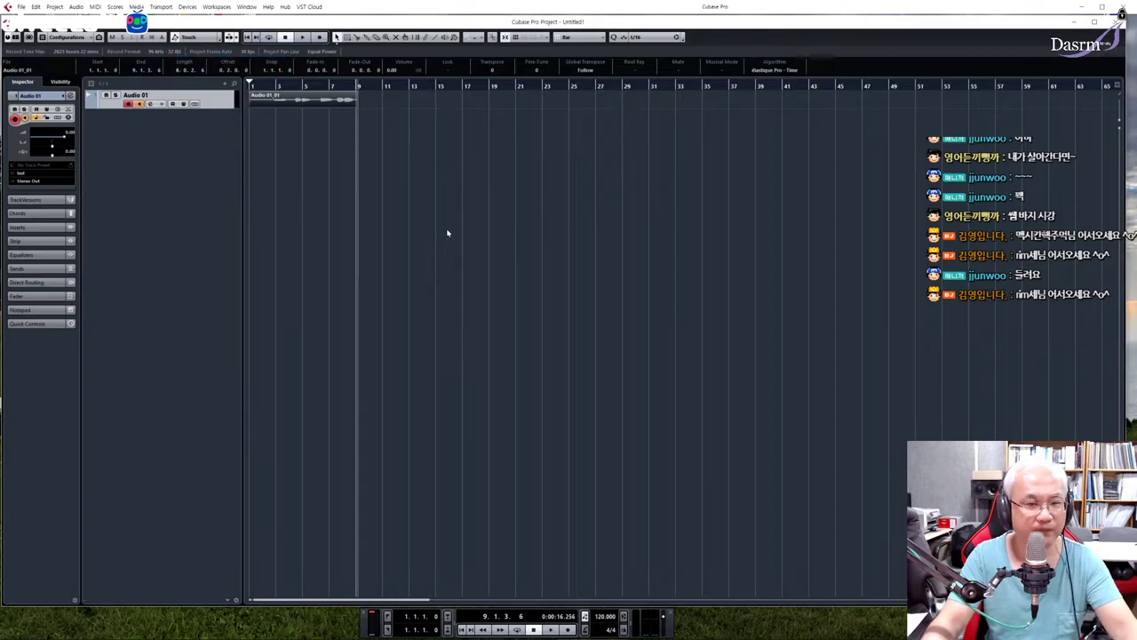
left_click(187, 8)
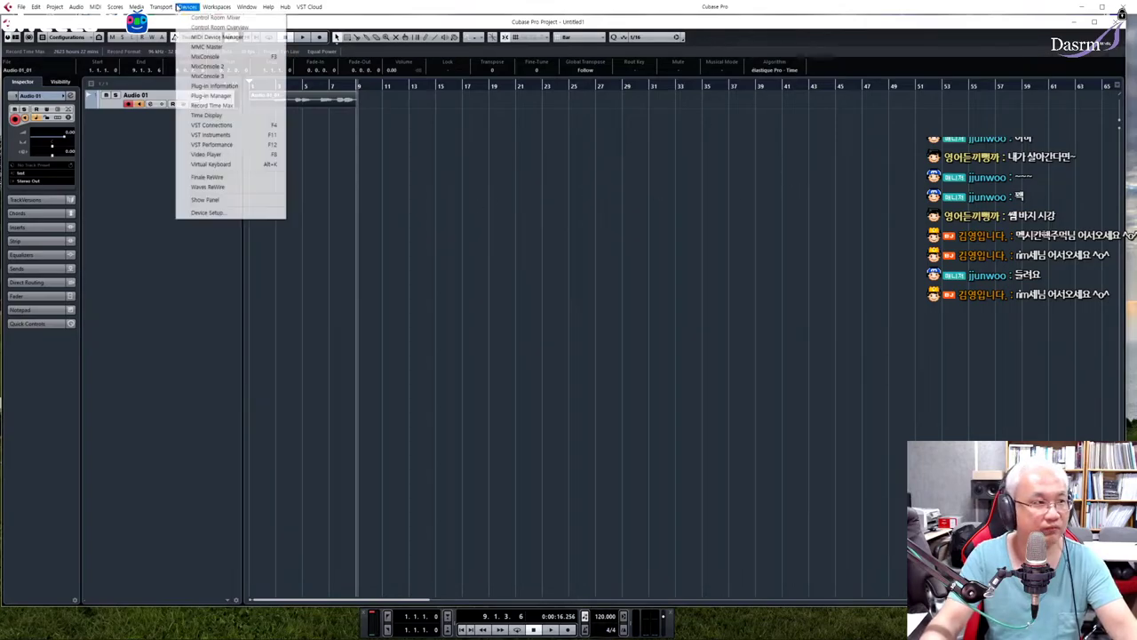
left_click(220, 58)
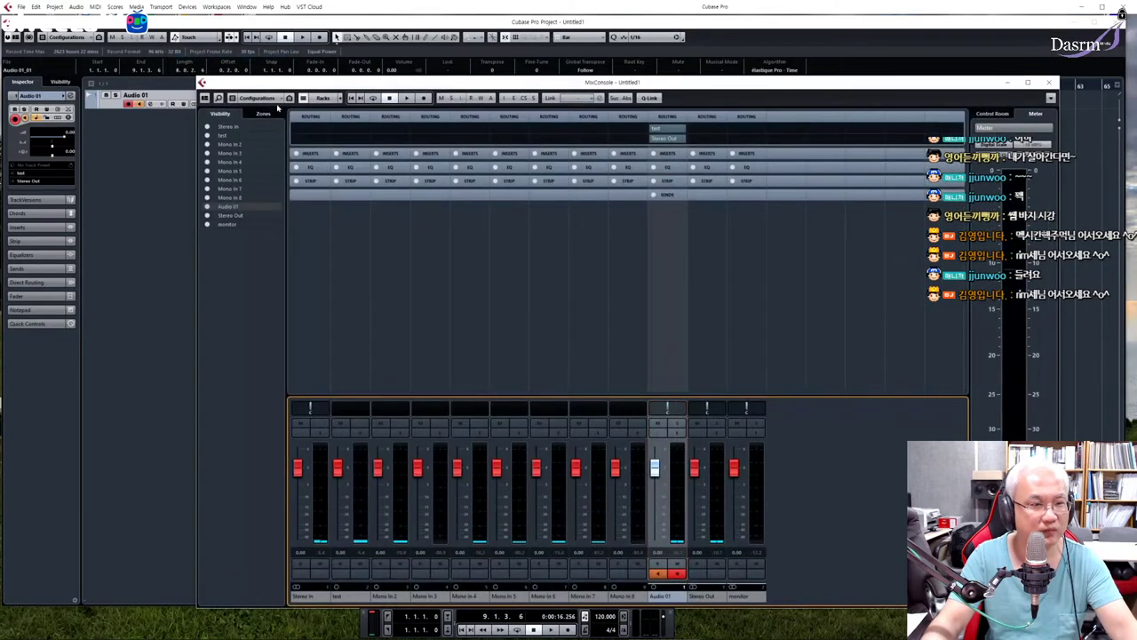
left_click_drag(702, 87, 642, 87)
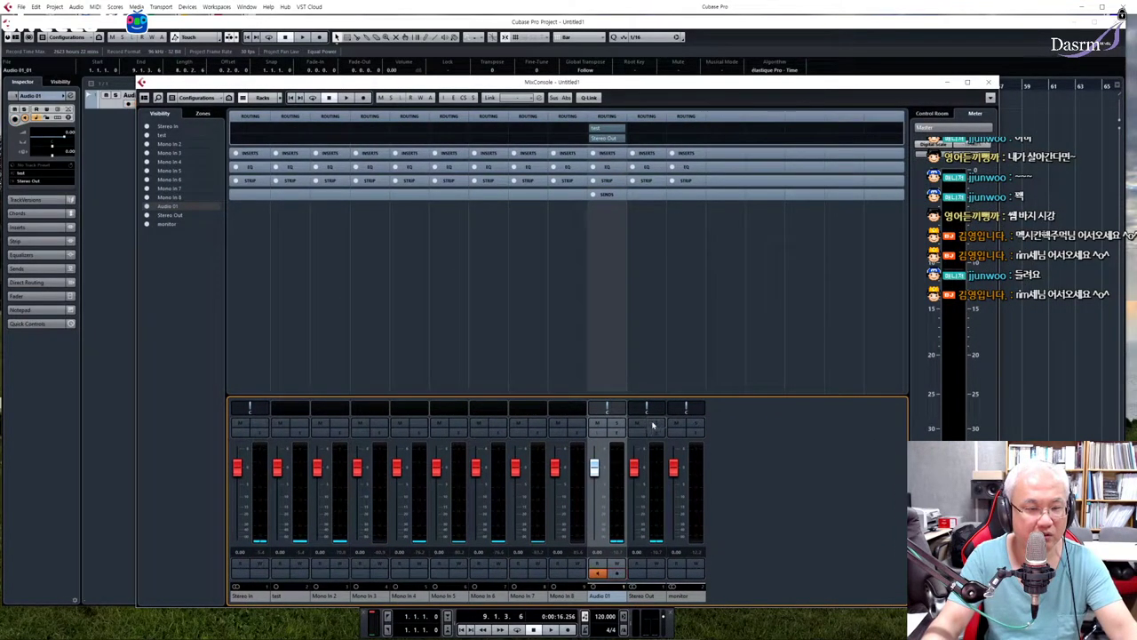
Play back the Audio 01 recording from bar 3 in the project window
left_click_drag(212, 83, 225, 106)
left_click(302, 38)
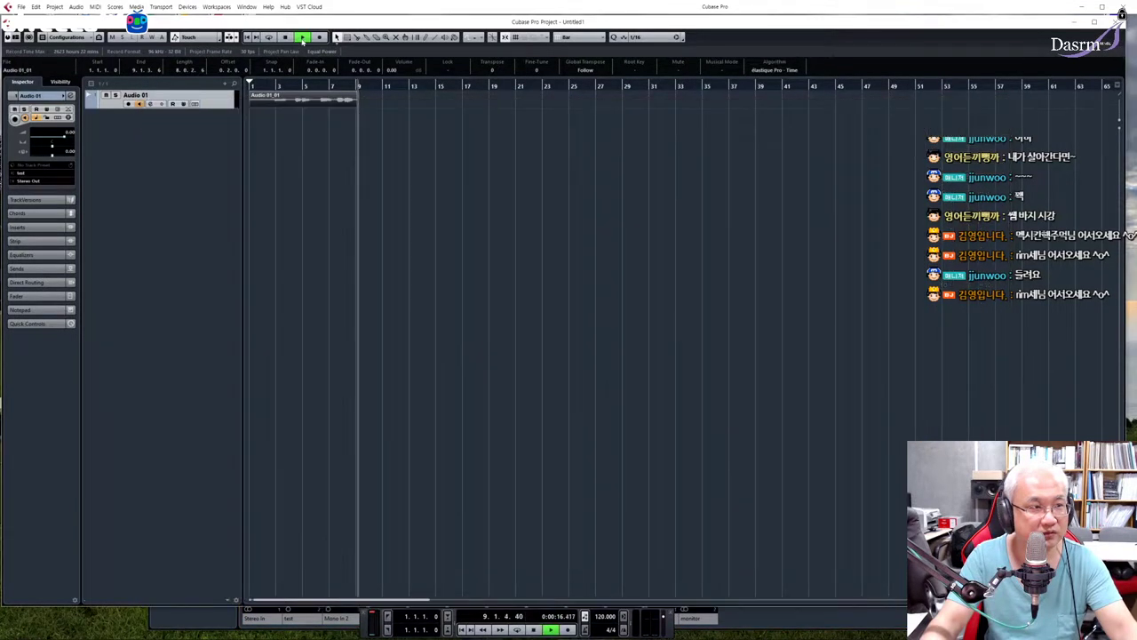
left_click(275, 85)
left_click(271, 85)
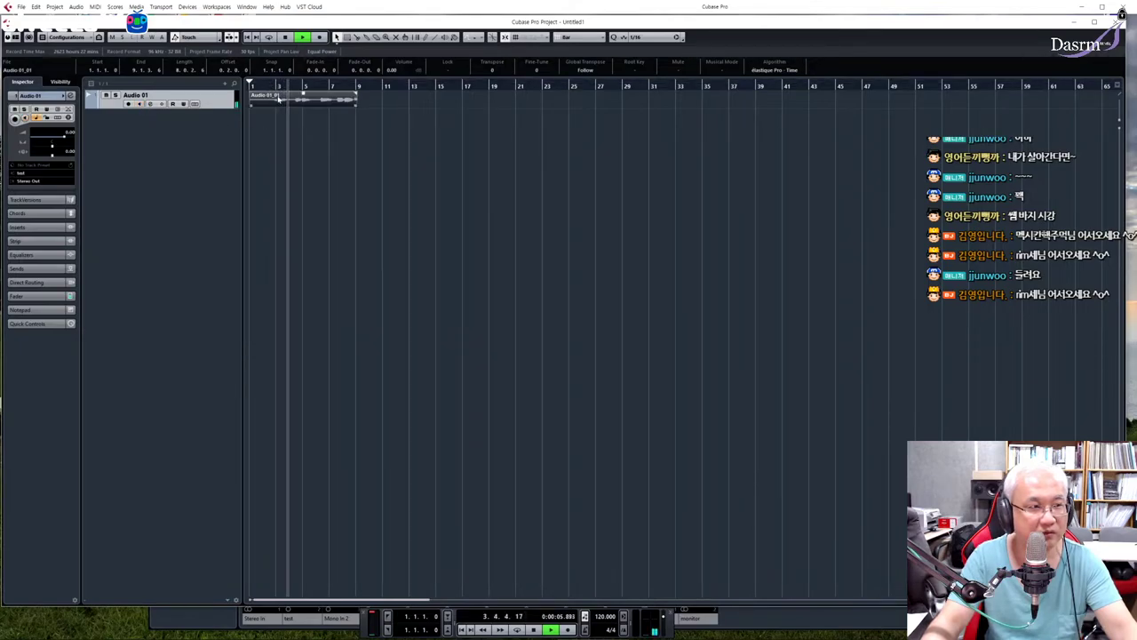
Check the channel meters in the MixConsole during playback, then stop playback and close the mixer
key("F3")
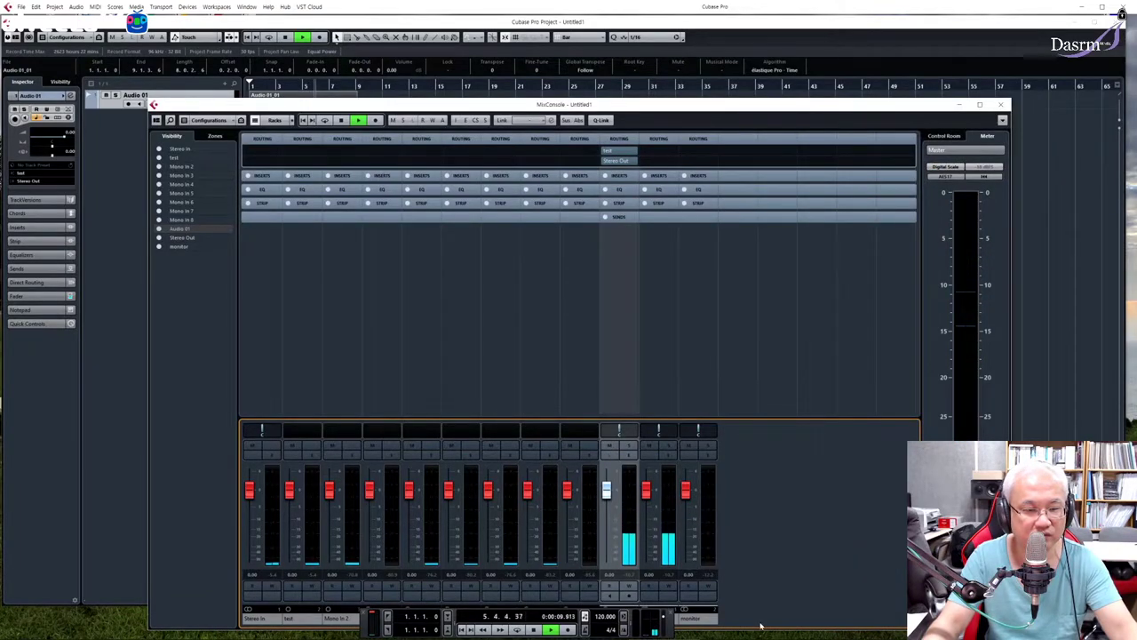
left_click_drag(758, 630, 758, 592)
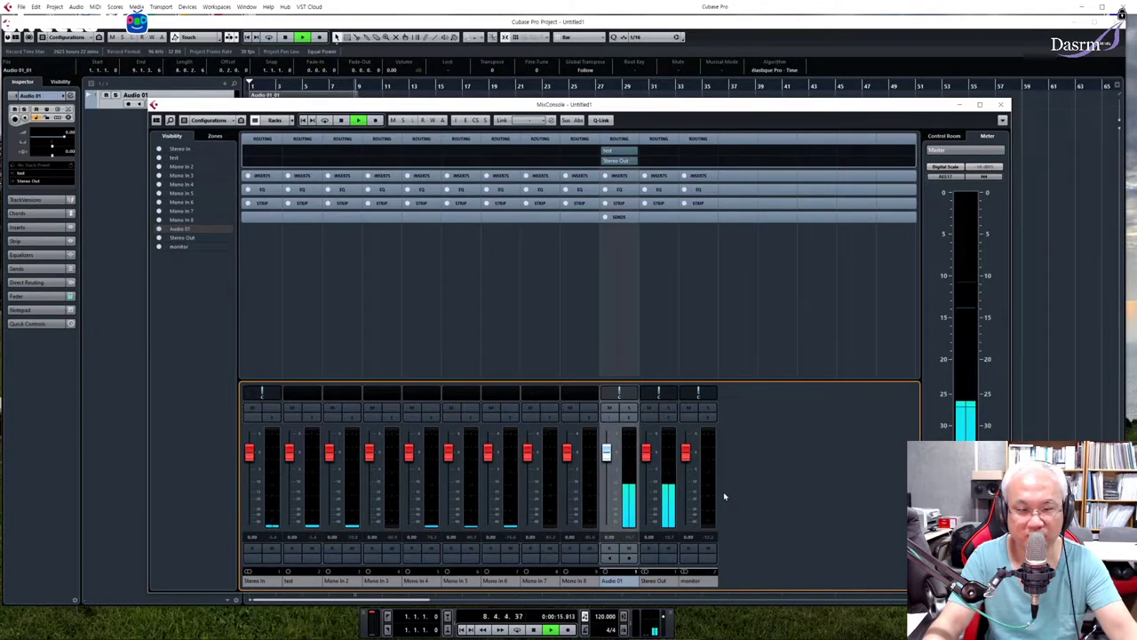
key("space")
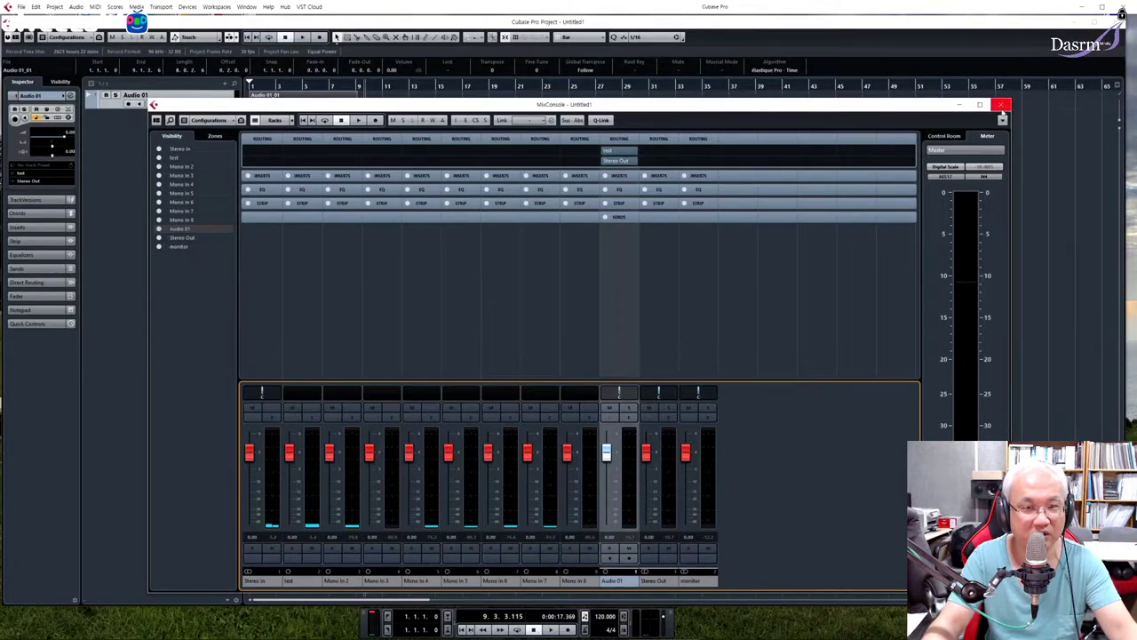
left_click(1000, 104)
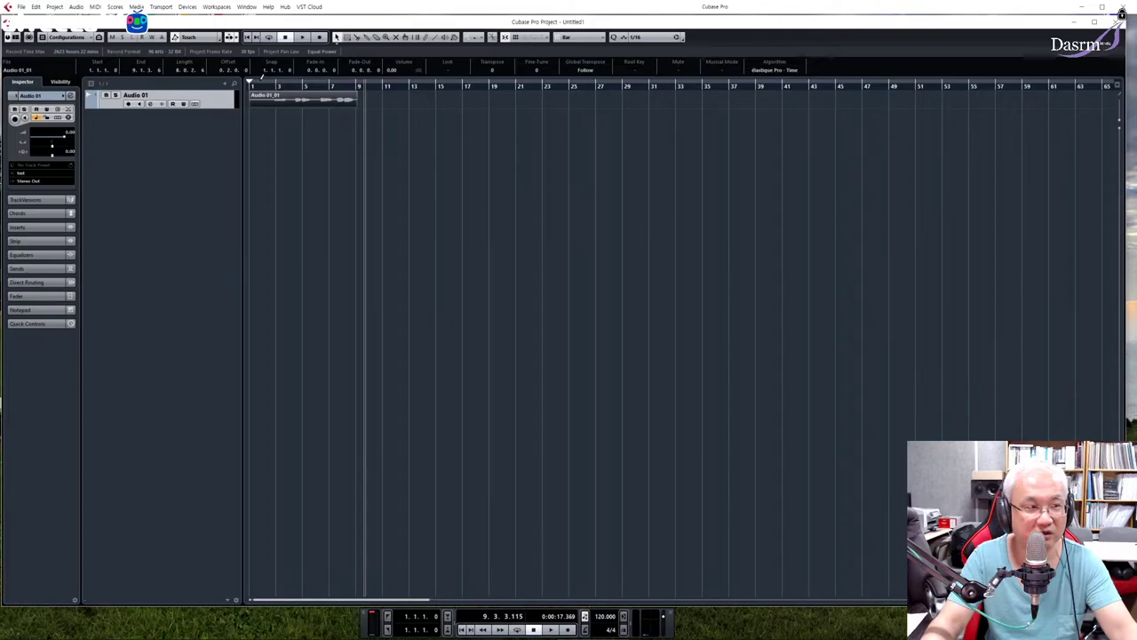
Set the locator range from bar 2 to bar 9 and open the Export Audio Mixdown dialog
left_click_drag(263, 78, 356, 86)
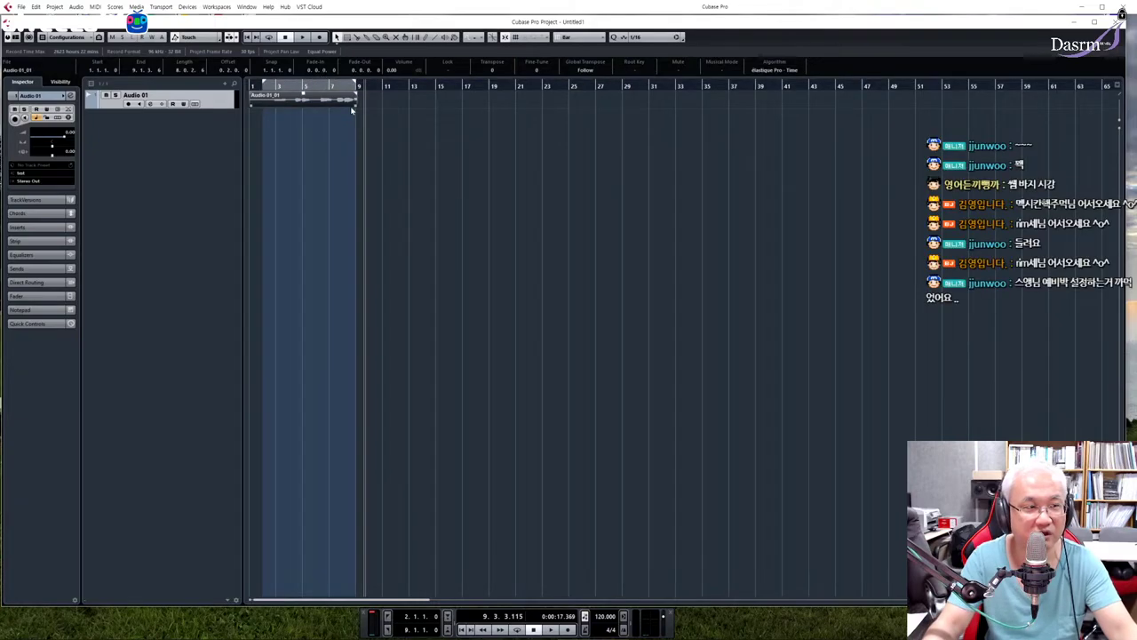
left_click(21, 8)
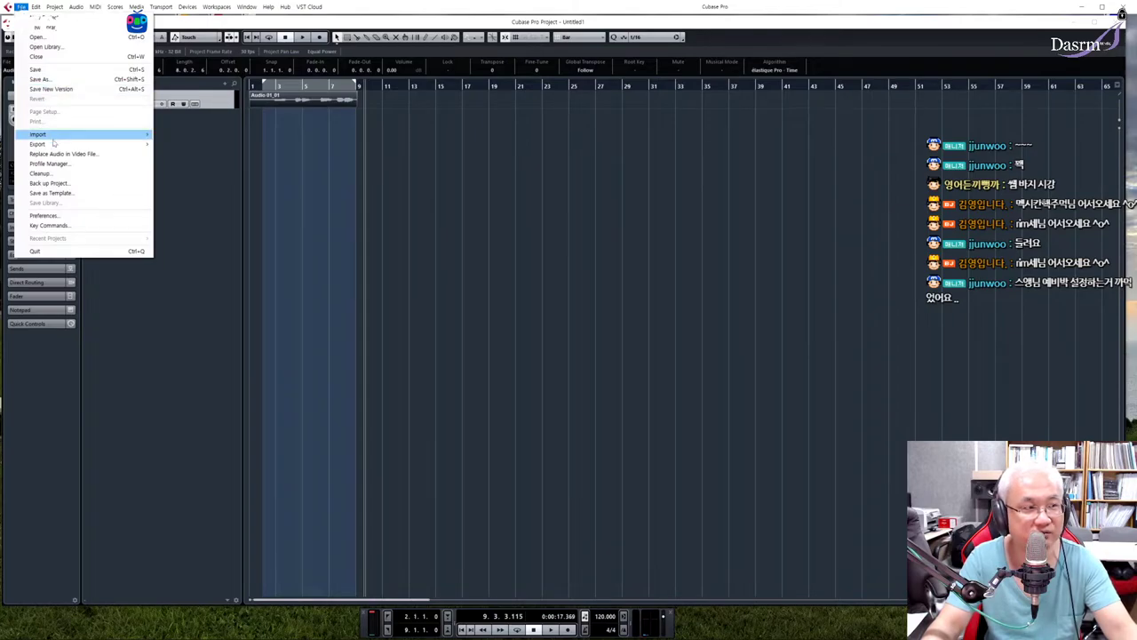
mouse_move(54, 143)
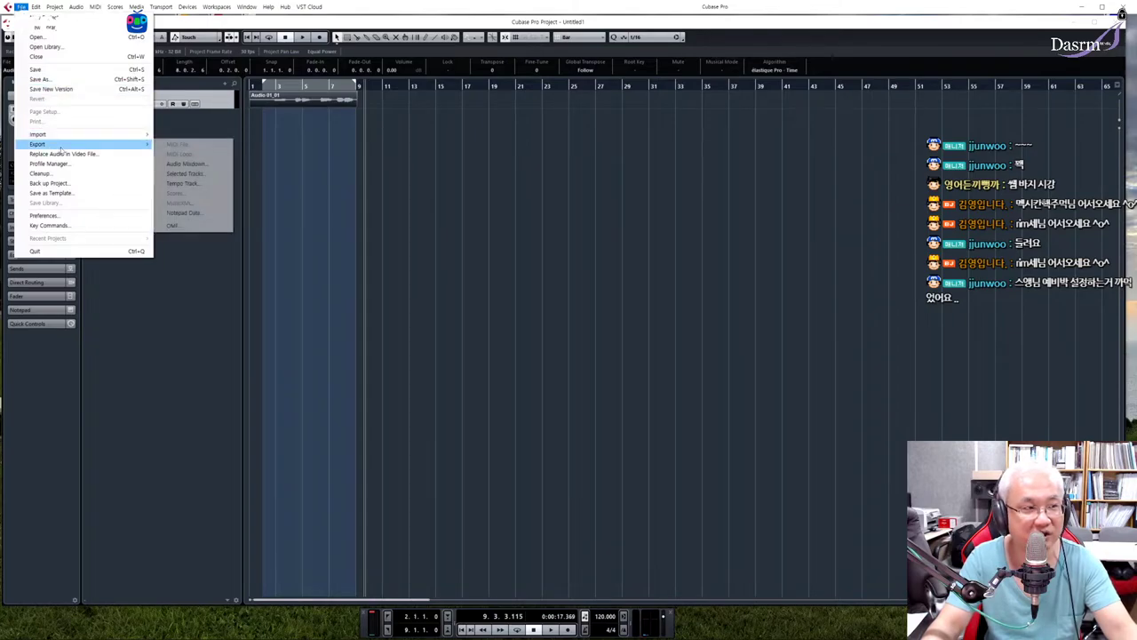
left_click(187, 164)
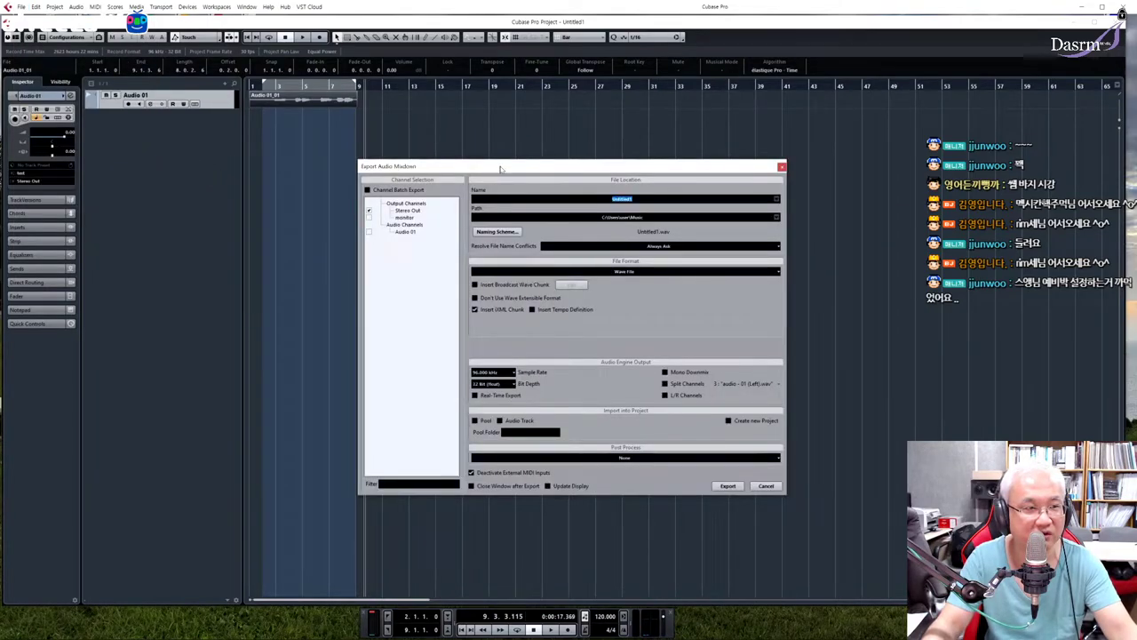
left_click_drag(500, 169, 406, 153)
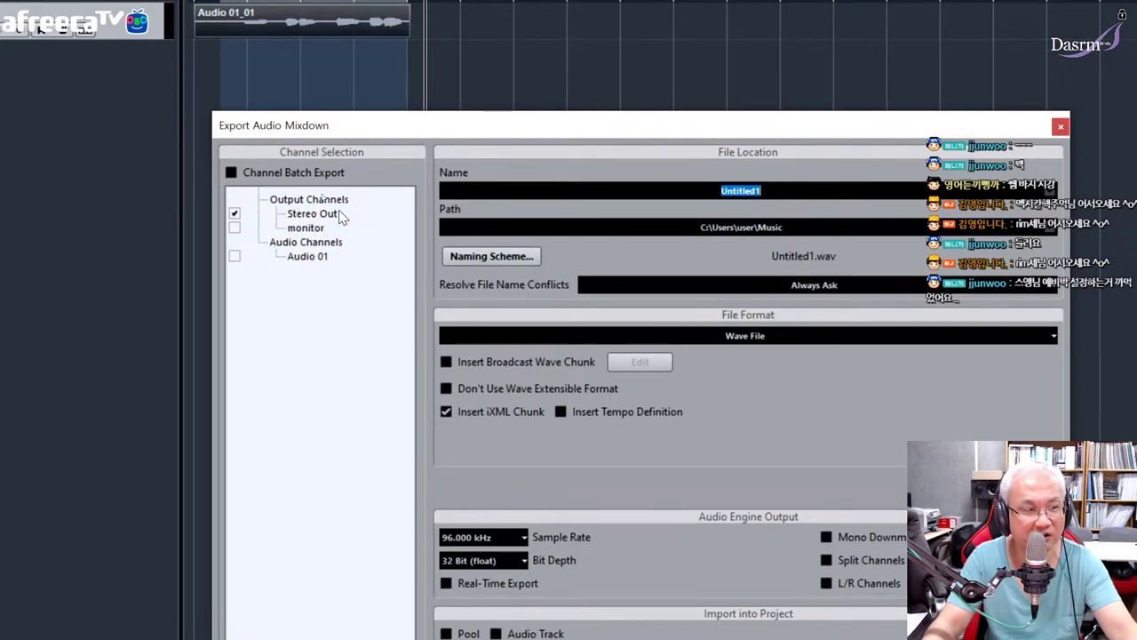
Alternate the export channel selection between monitor and Stereo Out, ending on Stereo Out
left_click(235, 226)
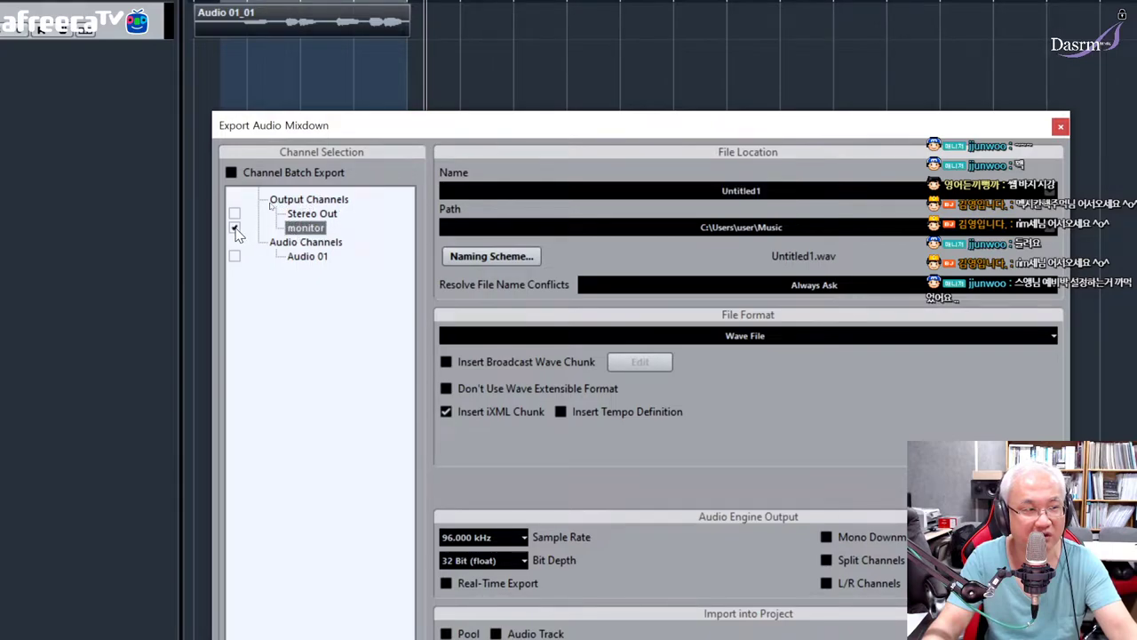
left_click(234, 213)
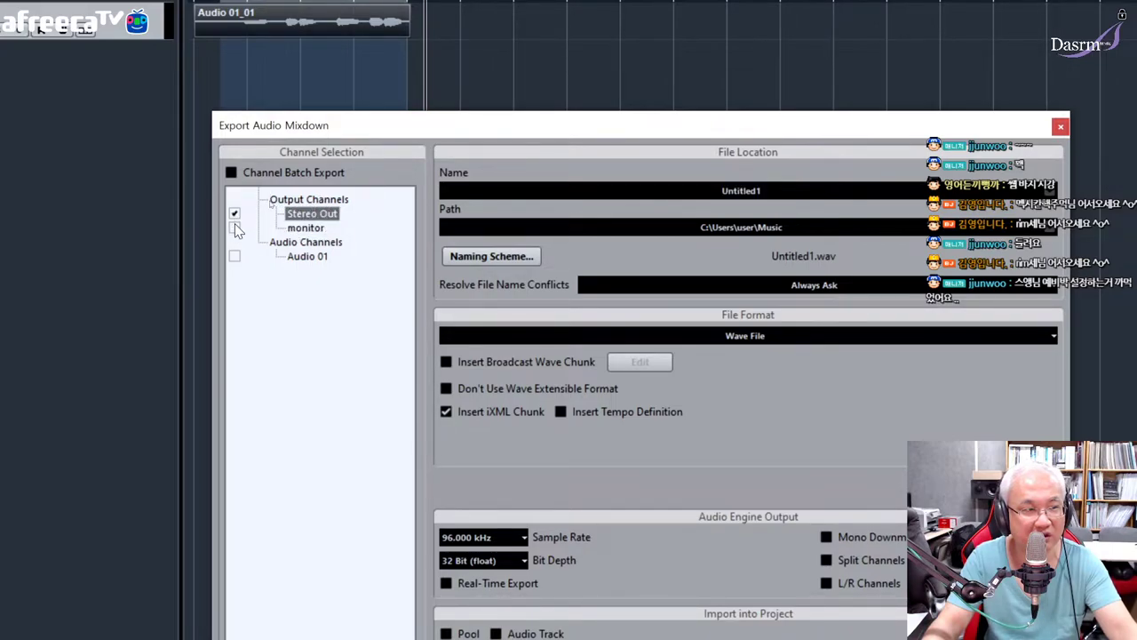
left_click(235, 227)
left_click(236, 216)
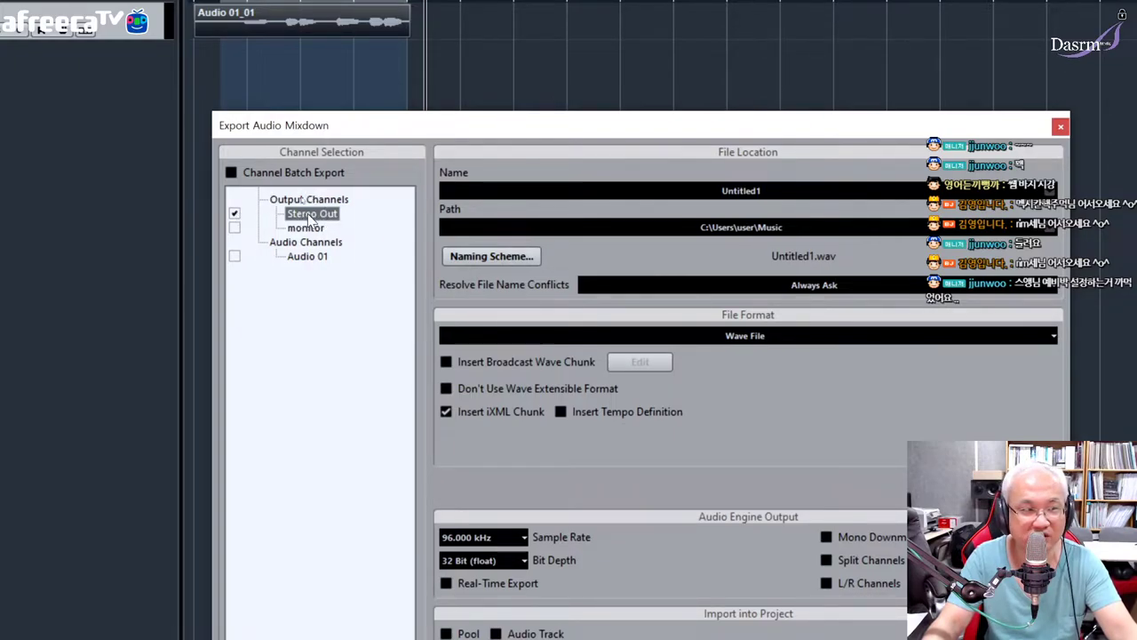
left_click(235, 227)
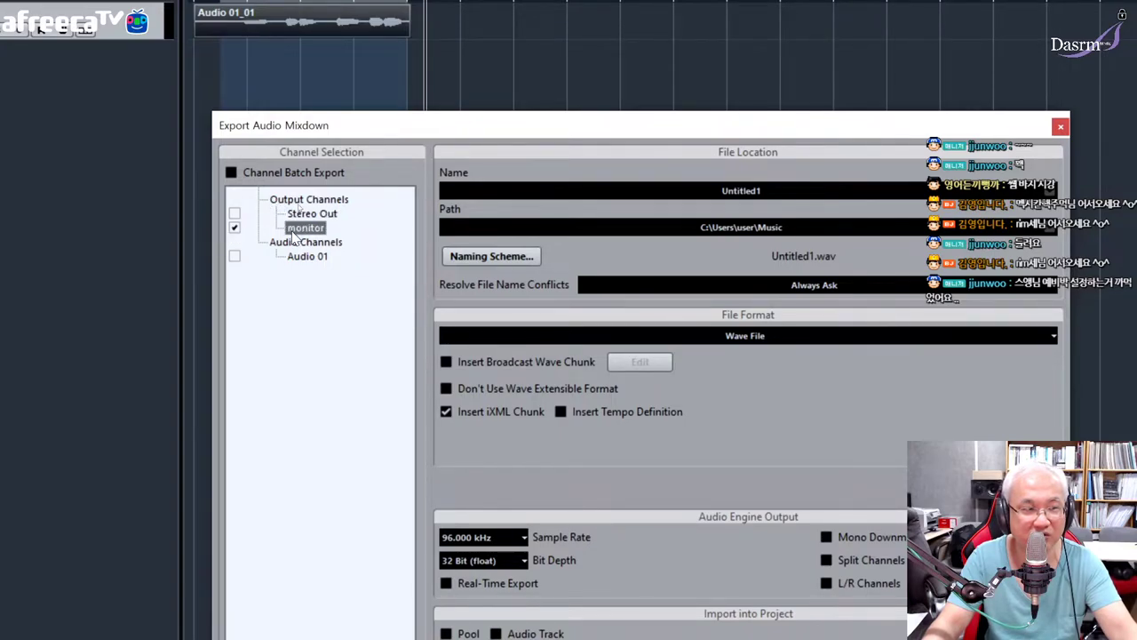
left_click(234, 213)
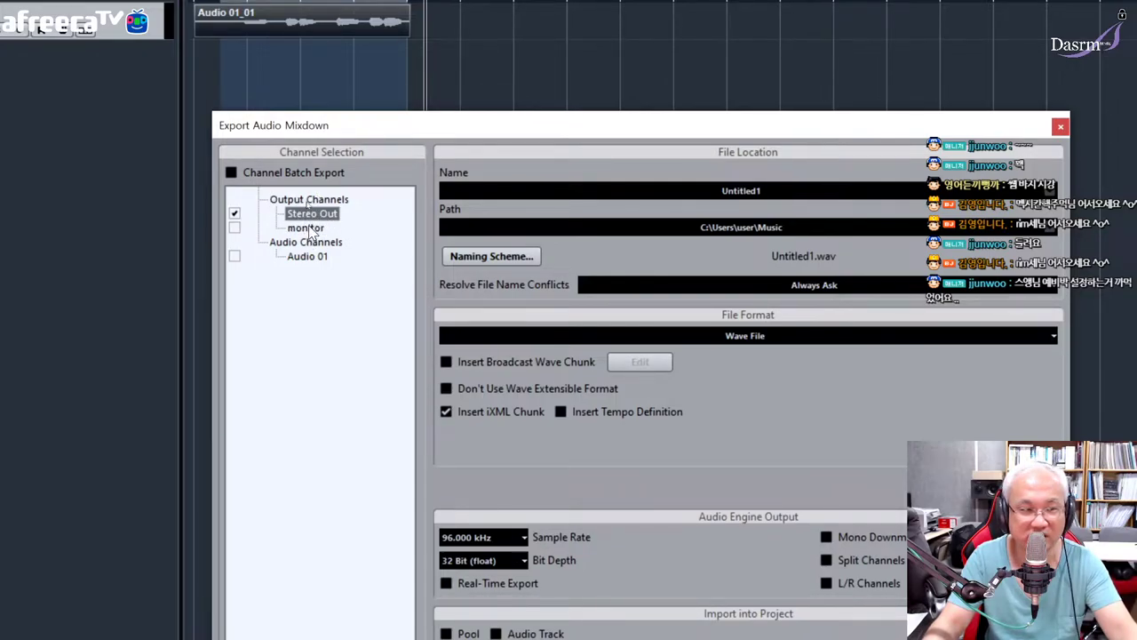
Enable Channel Batch Export and include all output channels and audio channels
left_click(231, 174)
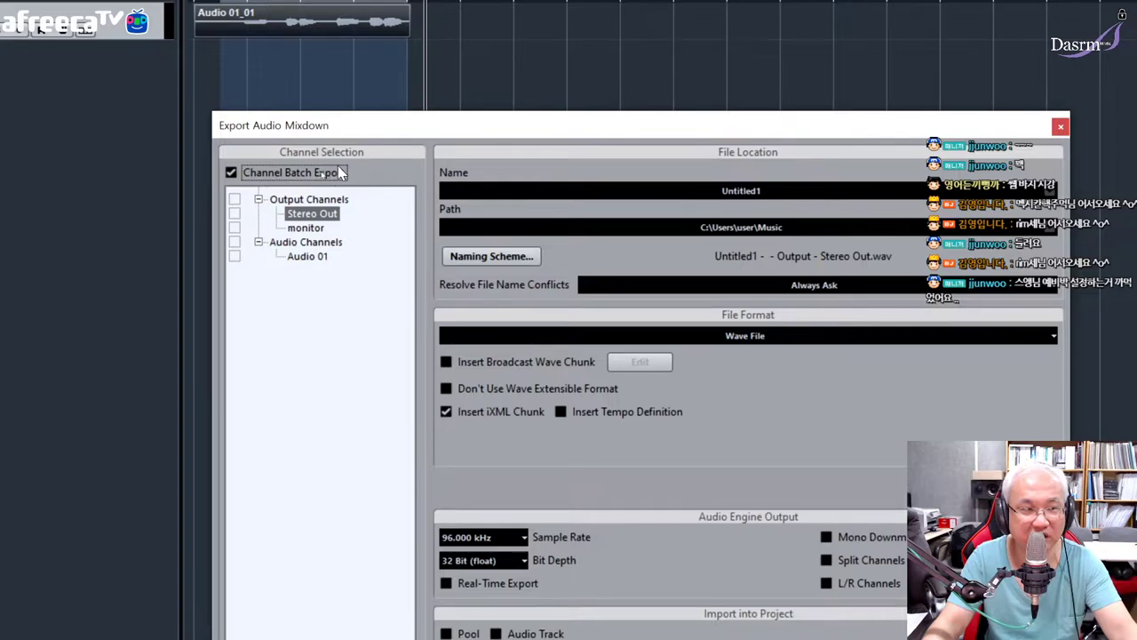
left_click(235, 201)
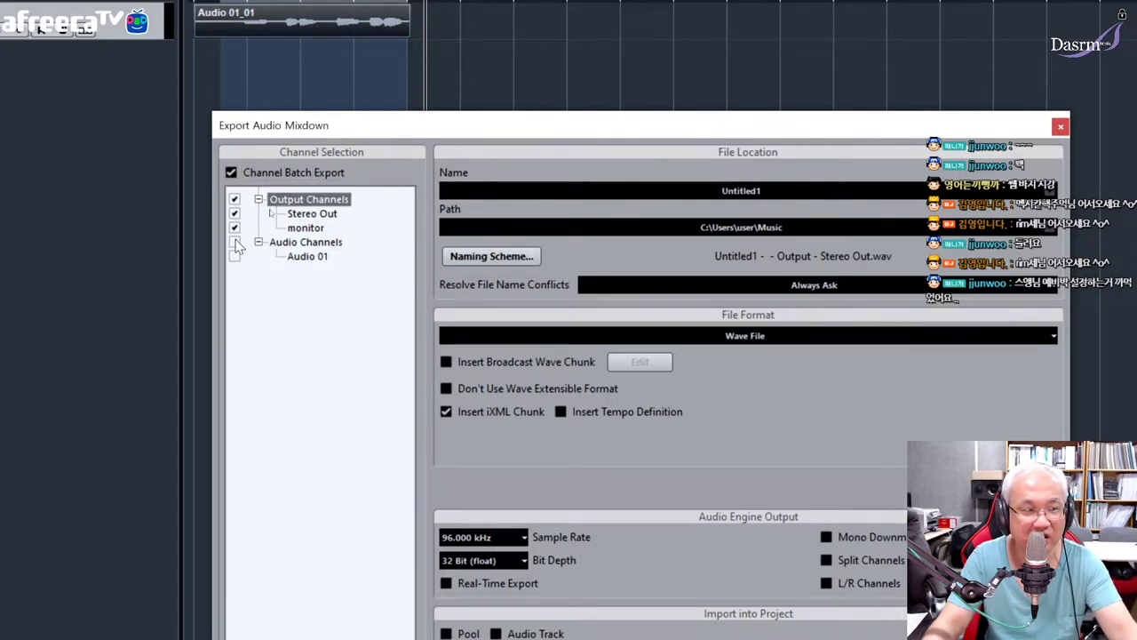
left_click(234, 241)
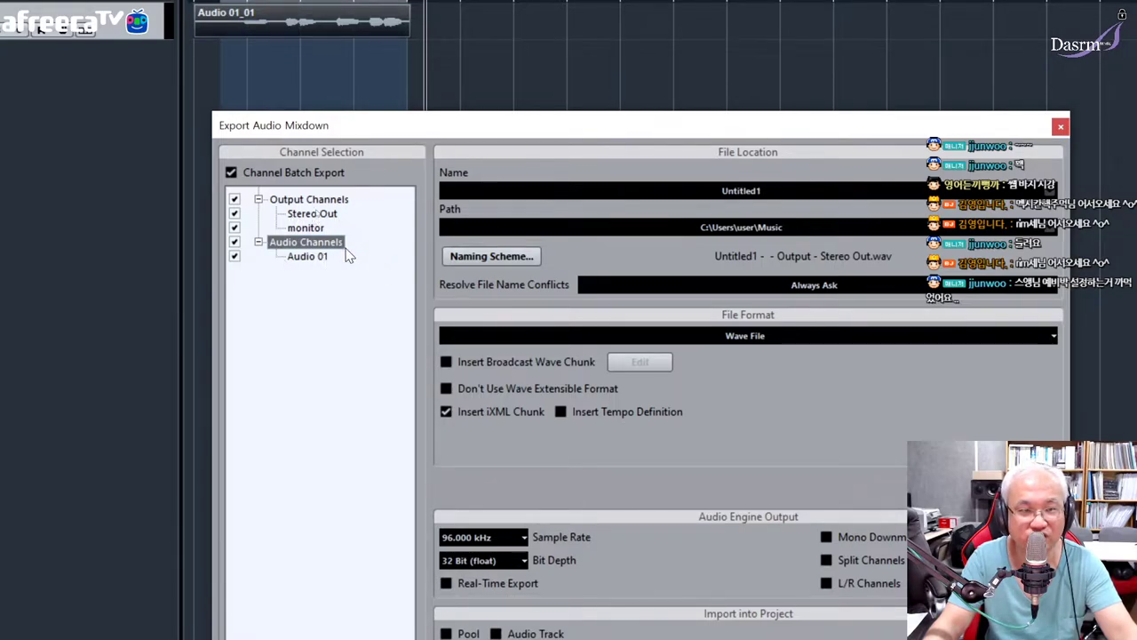
Disable Channel Batch Export, reselect only Stereo Out as the export channel, and cancel the mixdown export
left_click(231, 174)
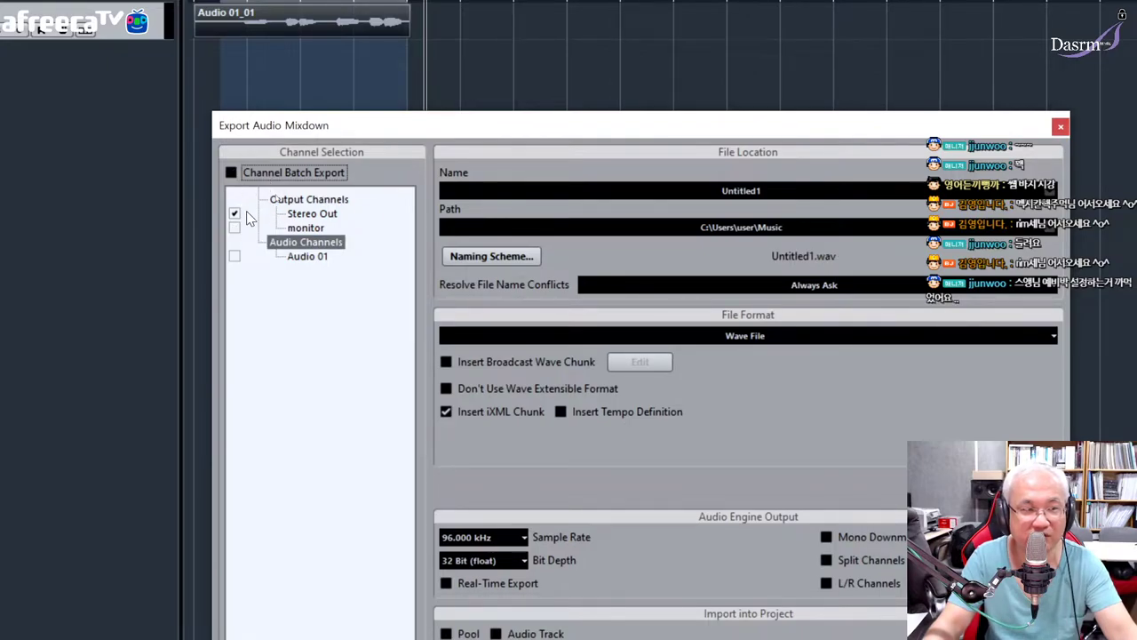
left_click(238, 229)
left_click(238, 216)
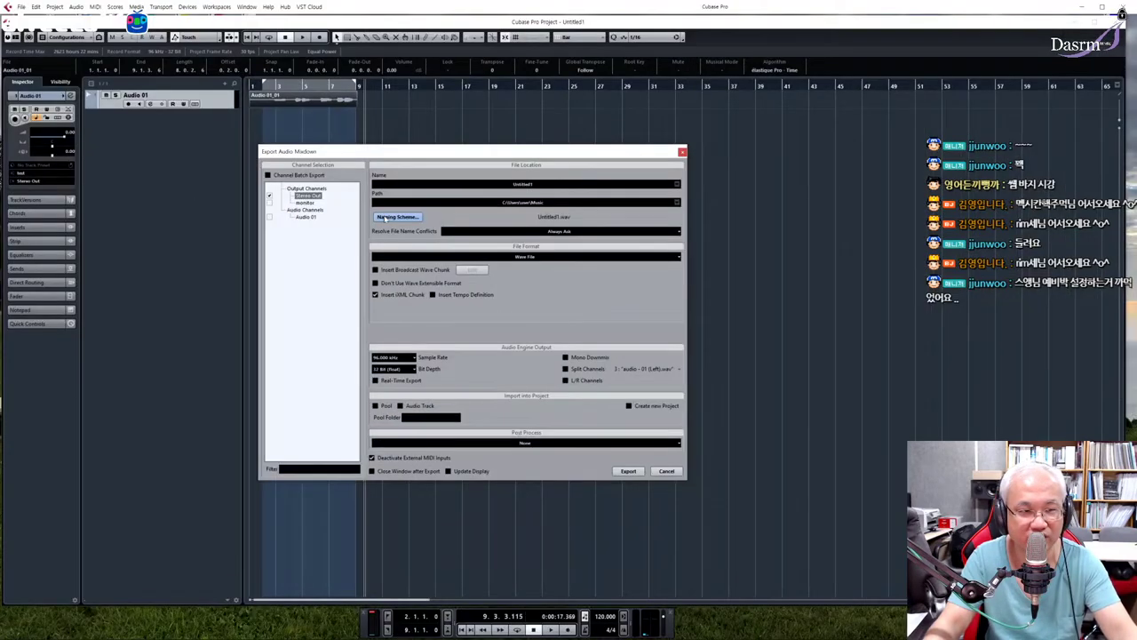
left_click(668, 472)
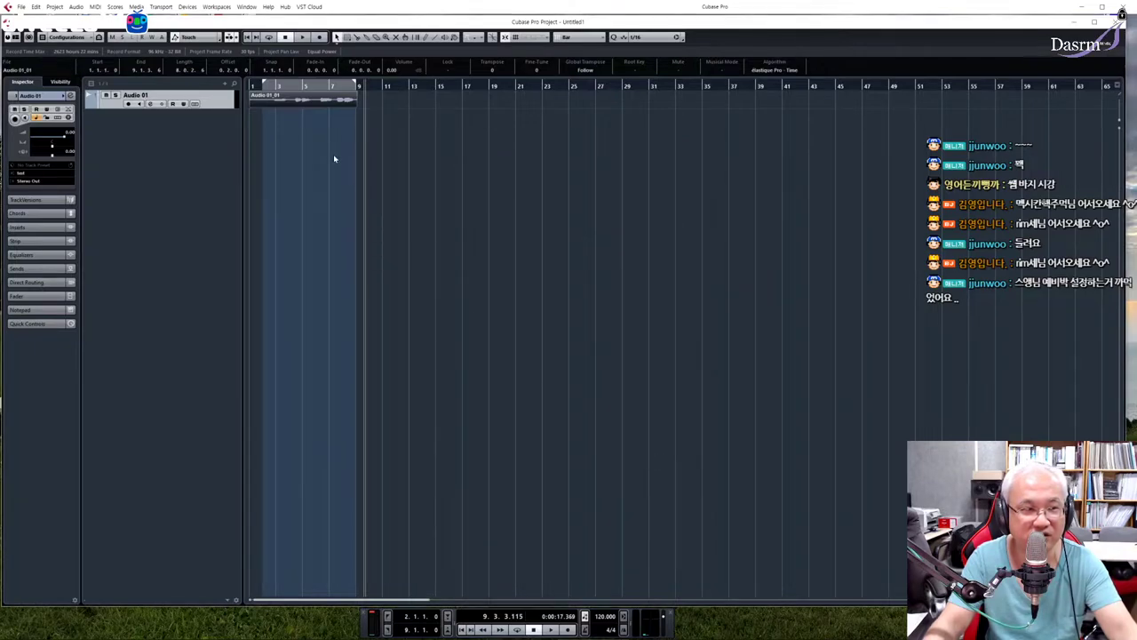
Place the cursor at bar 3 and set the Audio 01 channel's output routing to Stereo Out in the MixConsole
left_click(271, 85)
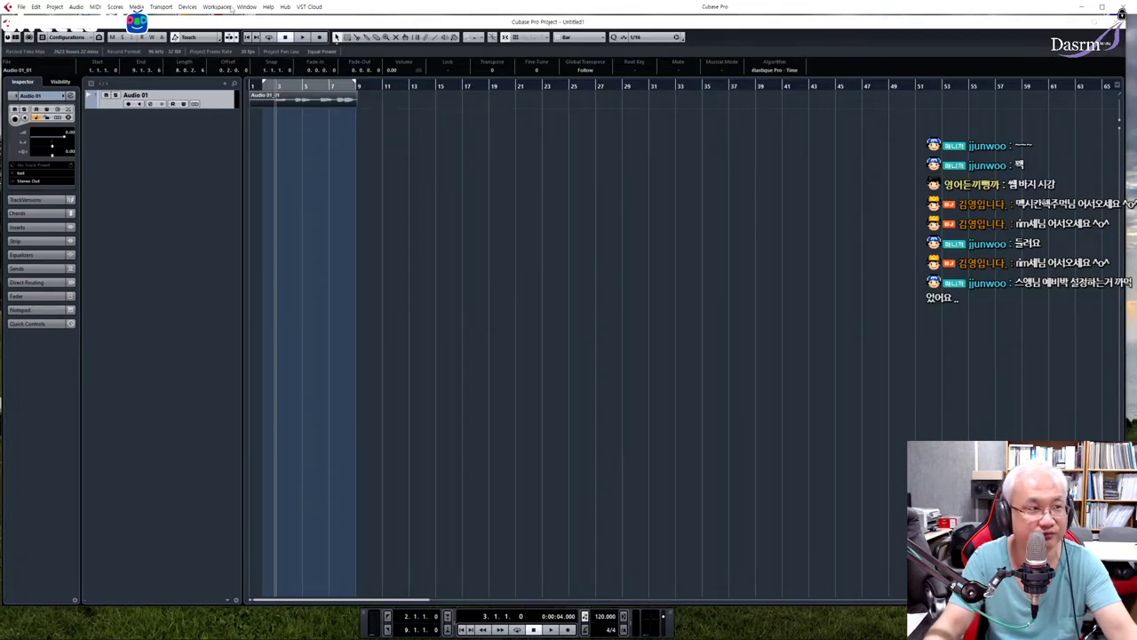
left_click(188, 6)
left_click(231, 57)
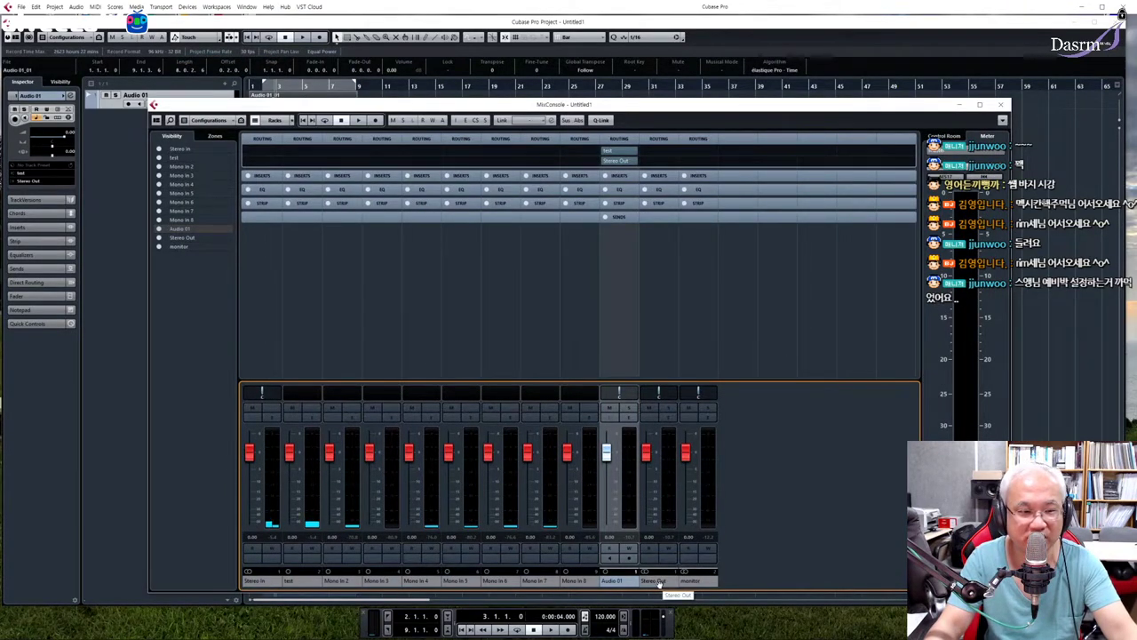
left_click(627, 161)
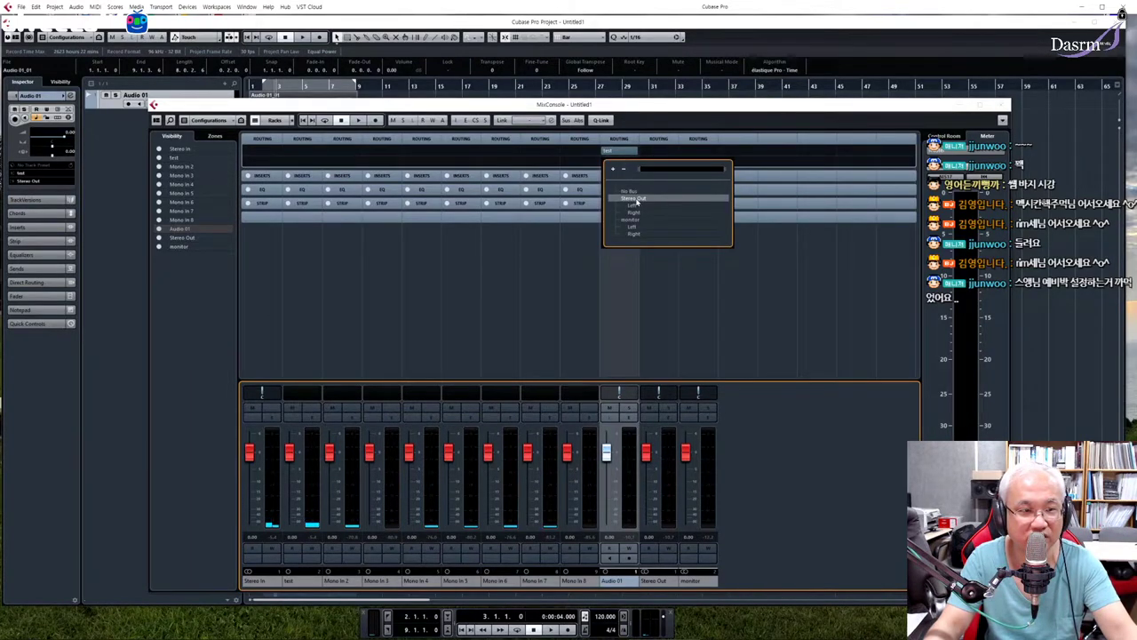
left_click(636, 200)
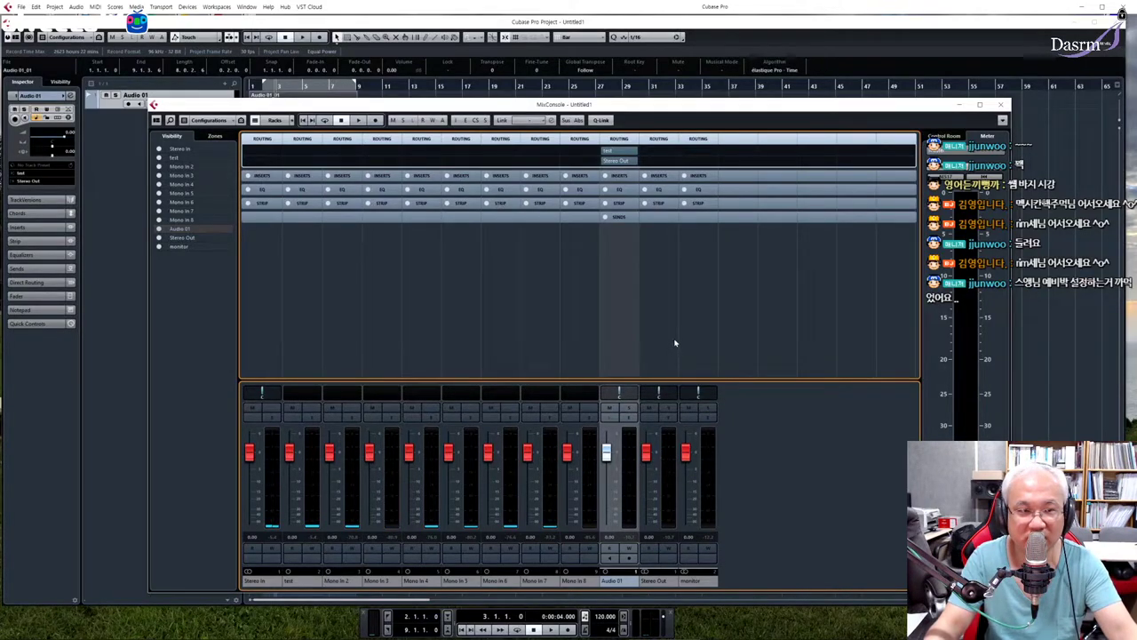
Insert the RCompressor Stereo dynamics effect in the Stereo Out channel's first insert slot and close its editor
left_click(666, 177)
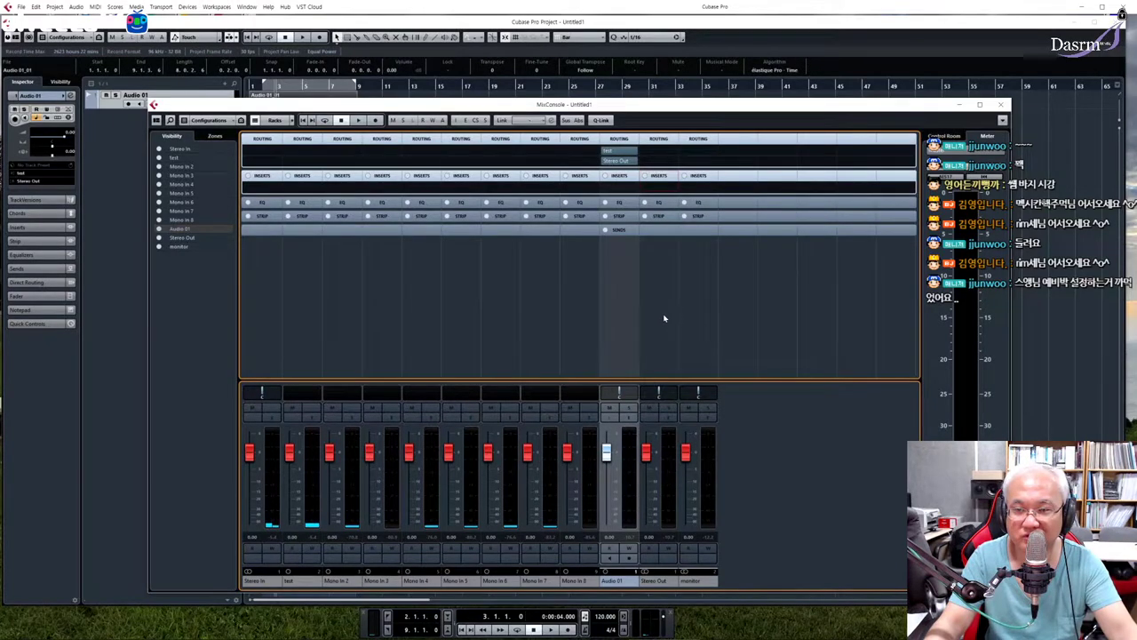
left_click(674, 190)
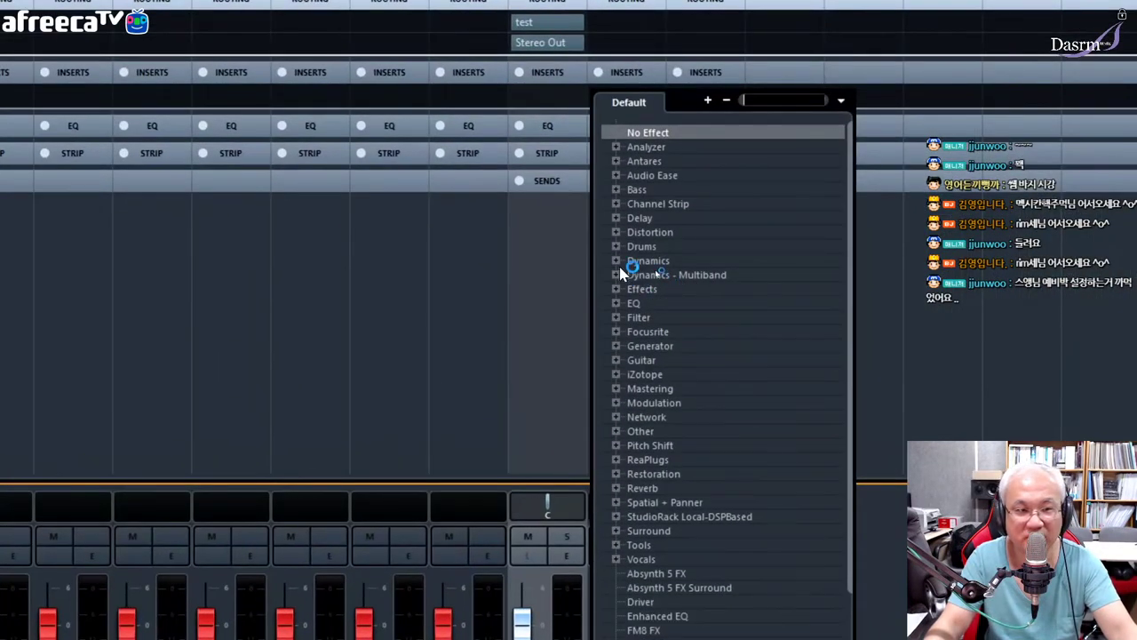
left_click(619, 261)
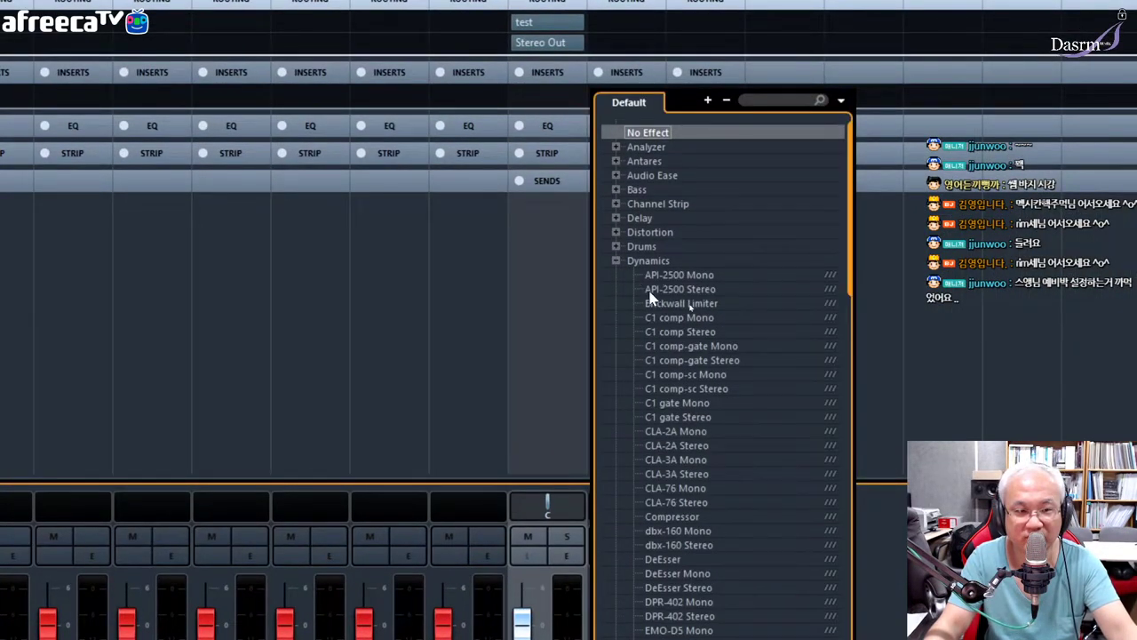
left_click(616, 260)
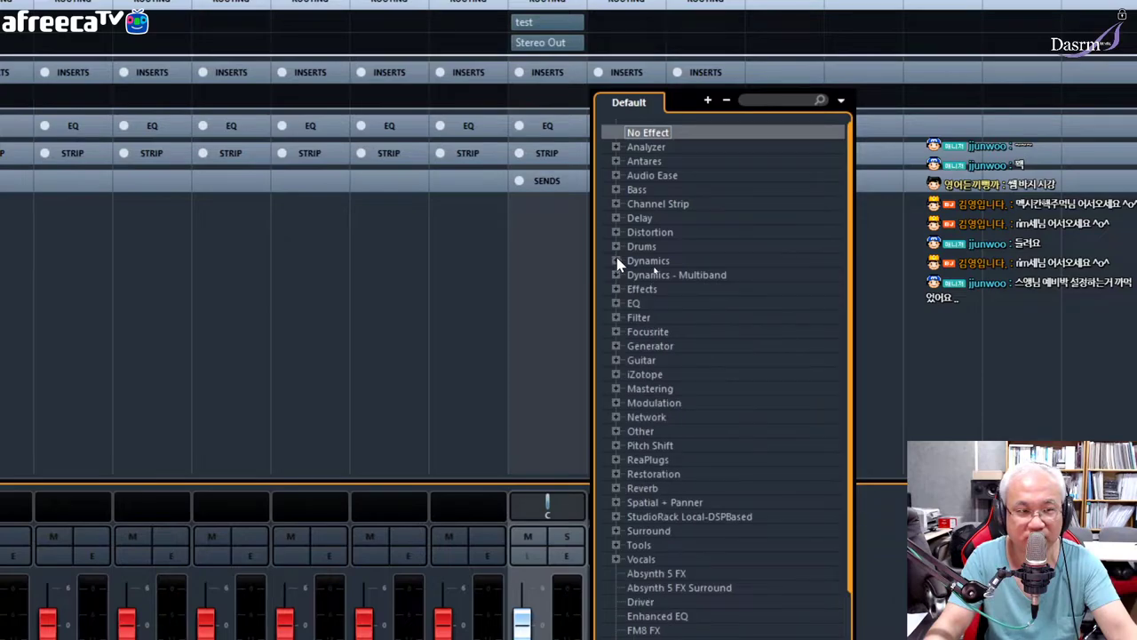
left_click(618, 263)
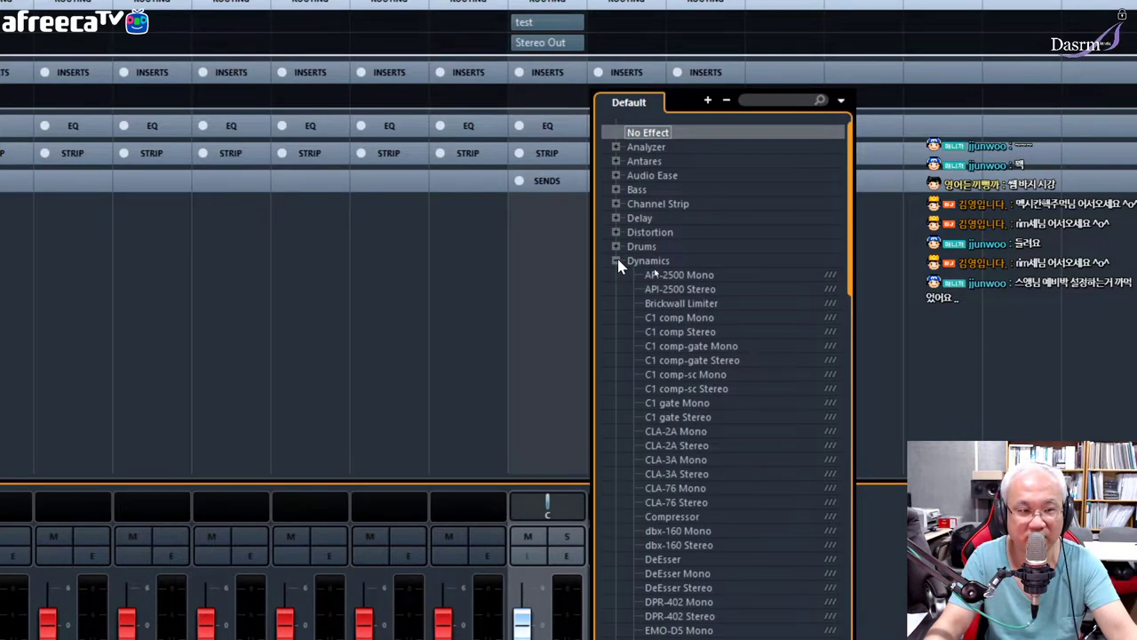
scroll(742, 373, "down", 15)
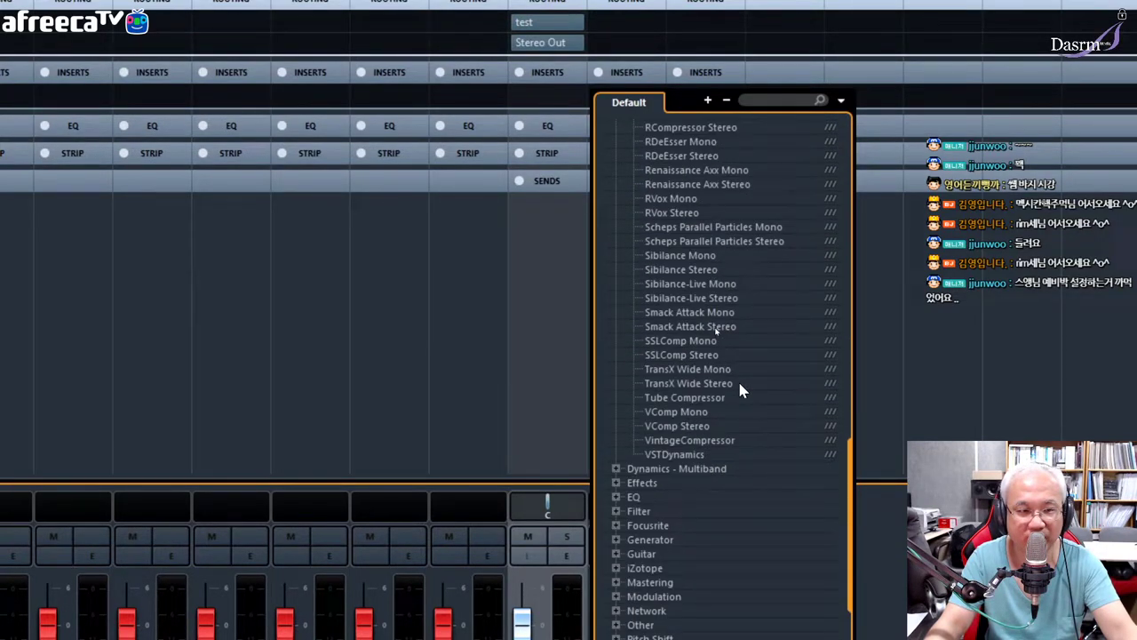
scroll(730, 356, "up", 6)
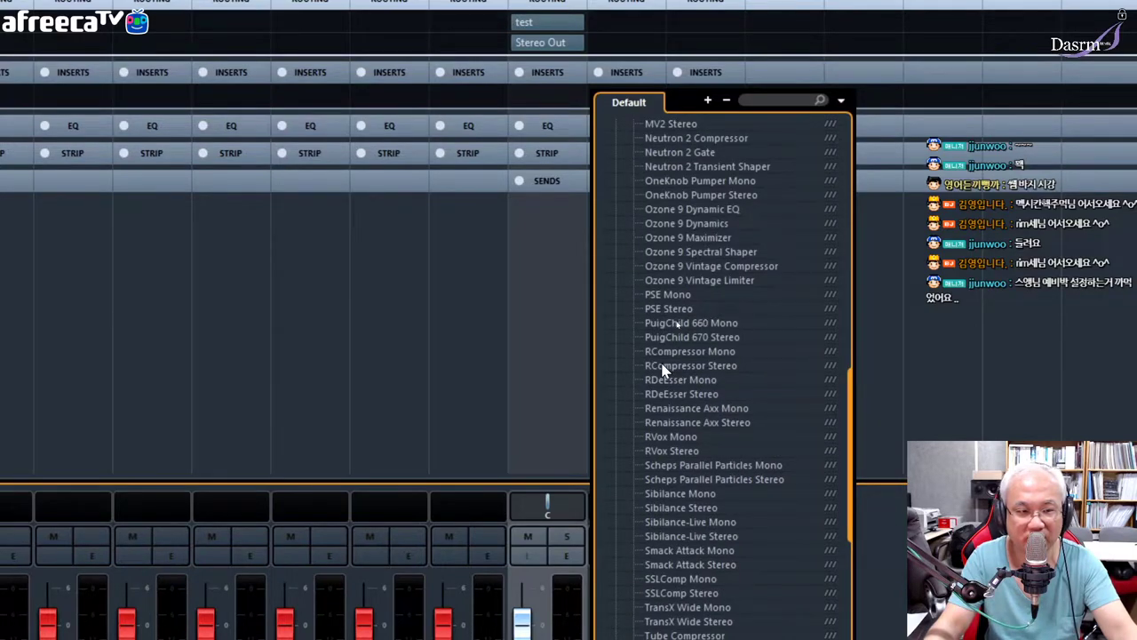
double_click(729, 366)
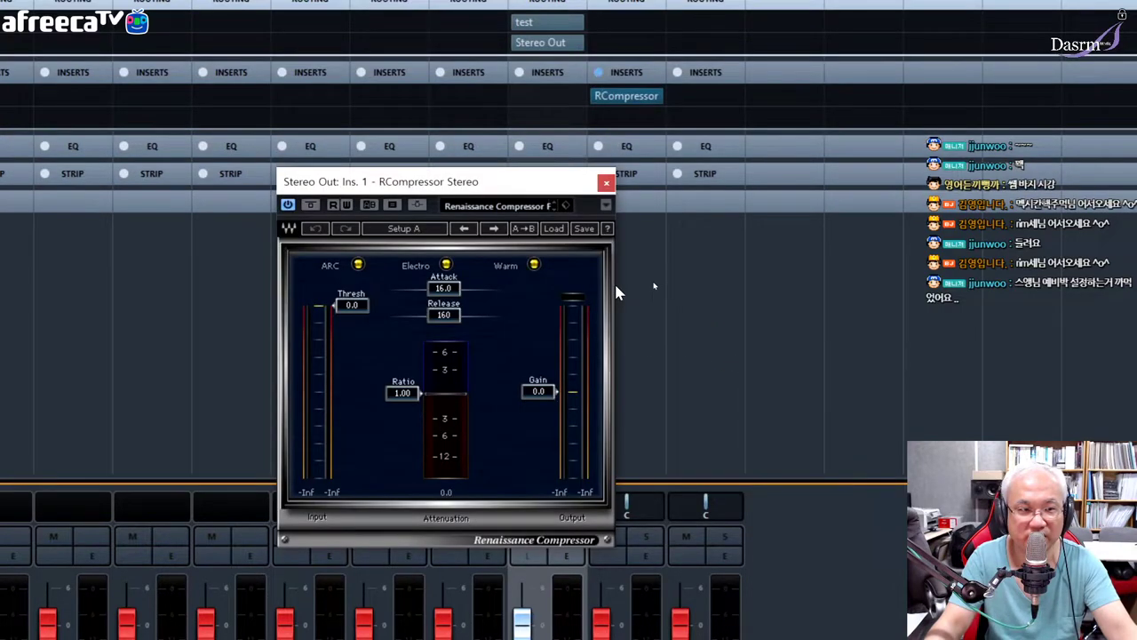
left_click(605, 182)
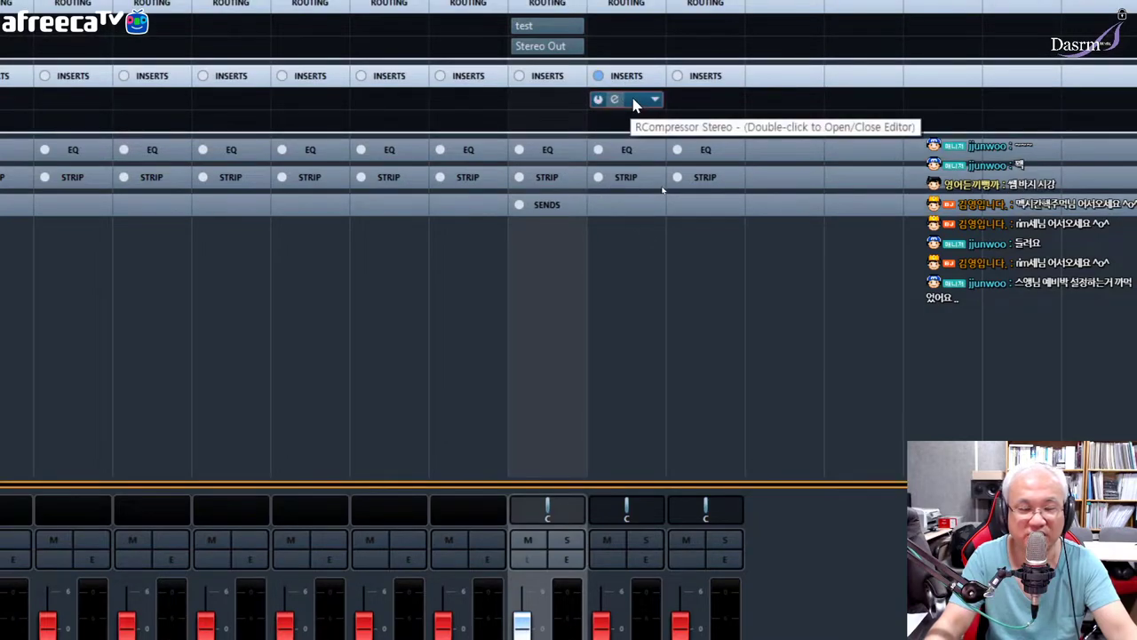
Move RCompressor to the Stereo Out channel's third insert slot, then open its editor to examine the settings and close it
mouse_move(622, 104)
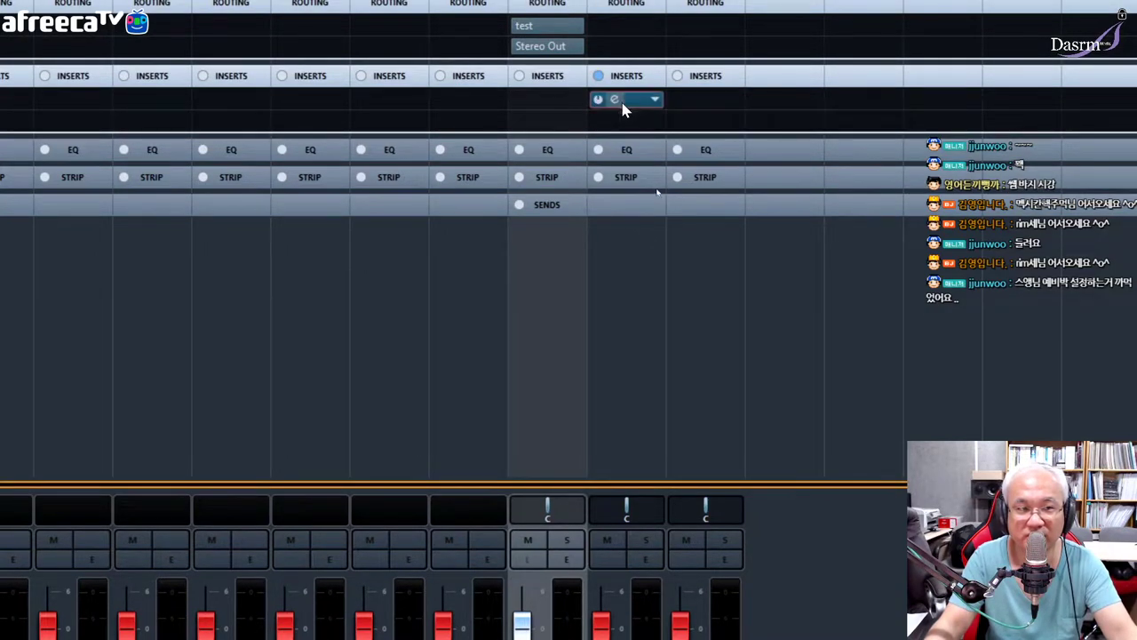
left_click_drag(621, 105, 627, 148)
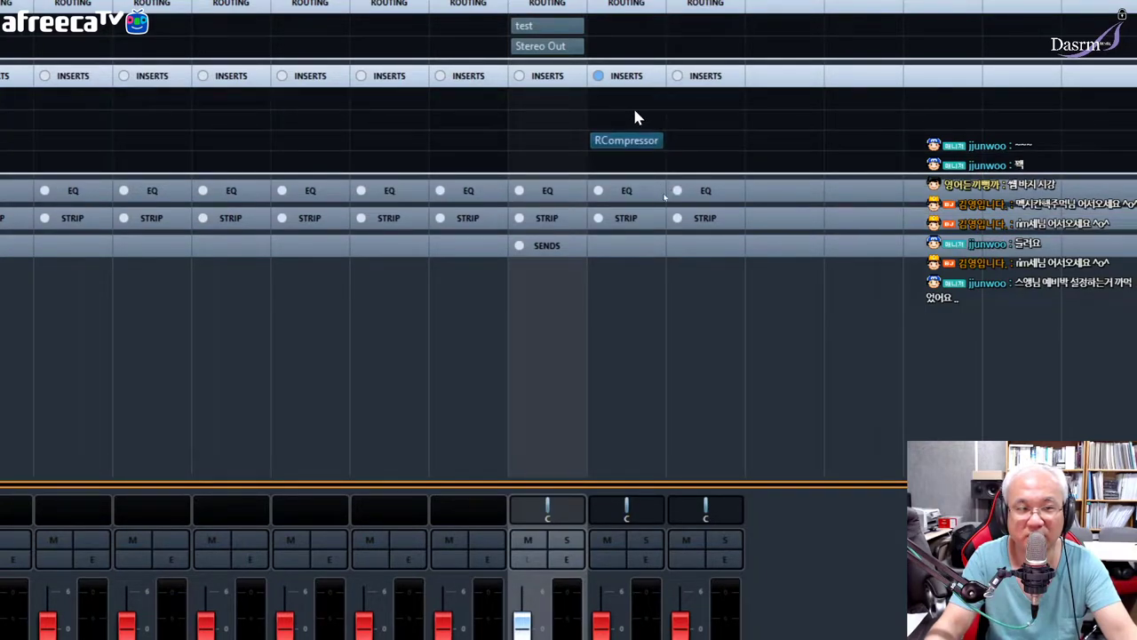
mouse_move(626, 142)
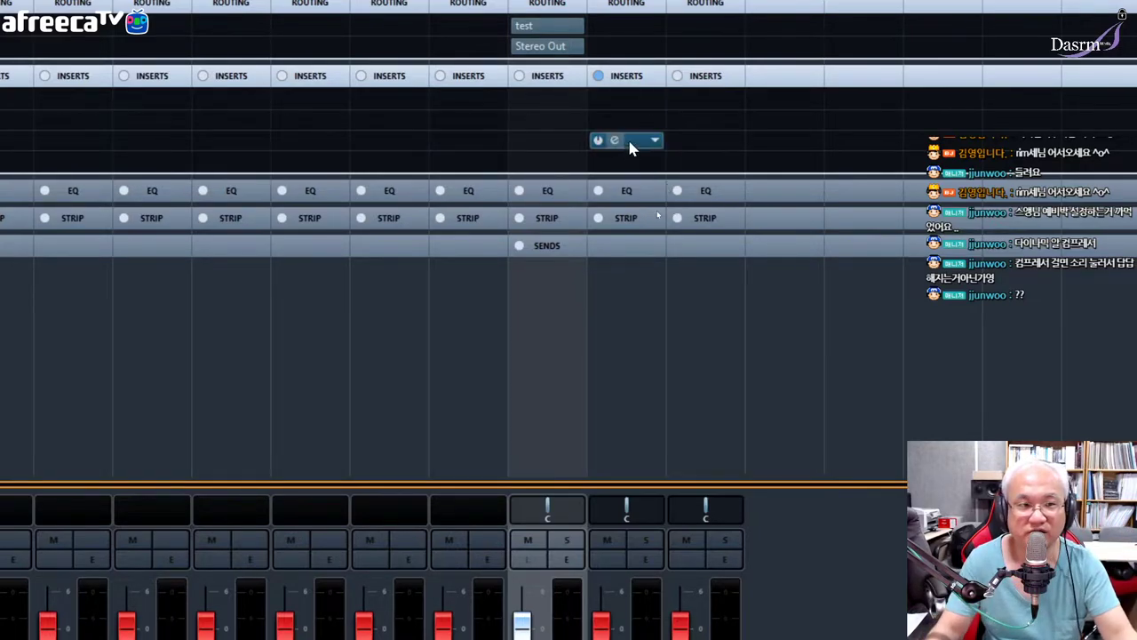
left_click(627, 146)
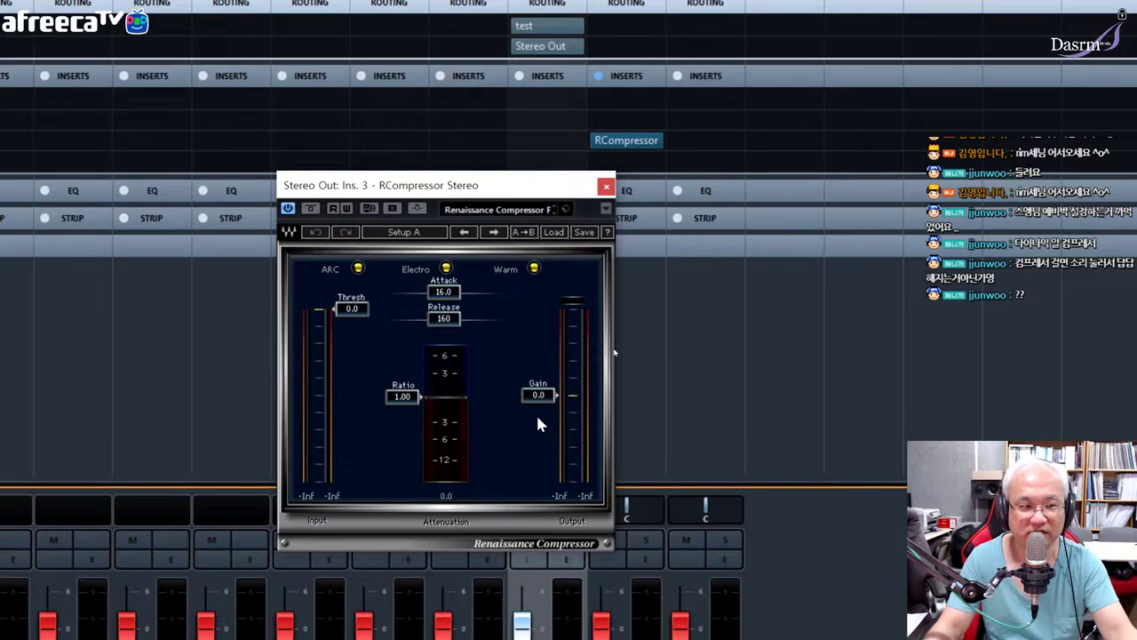
left_click_drag(480, 190, 525, 177)
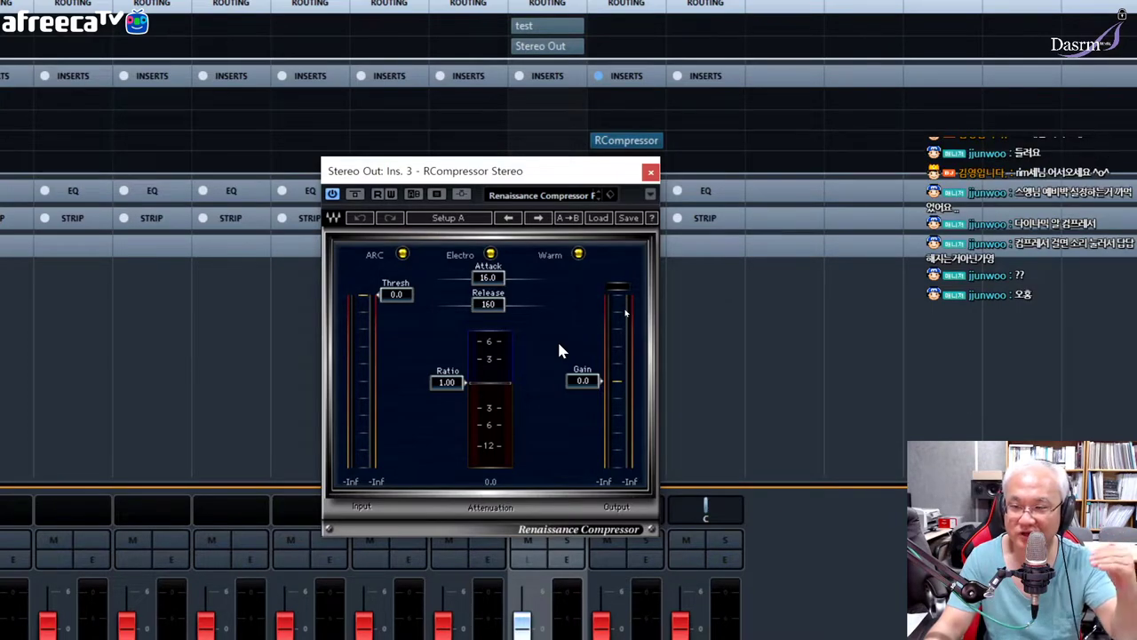
left_click(651, 171)
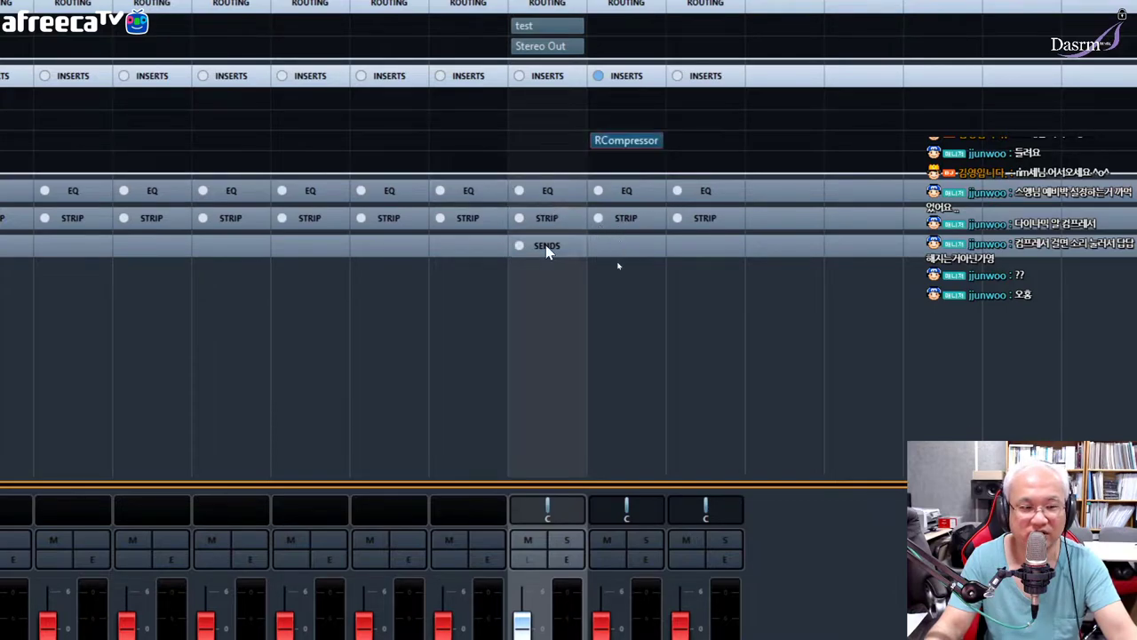
Insert the L3-LL Multi Stereo multiband dynamics effect in the Stereo Out channel's second insert slot
left_click(655, 121)
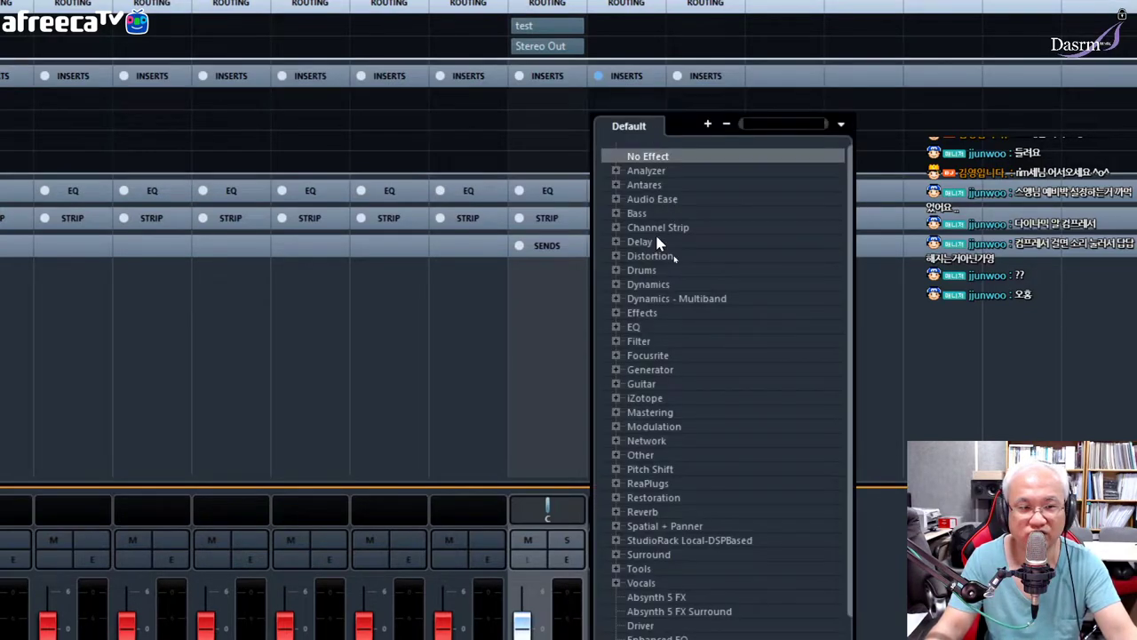
left_click(616, 299)
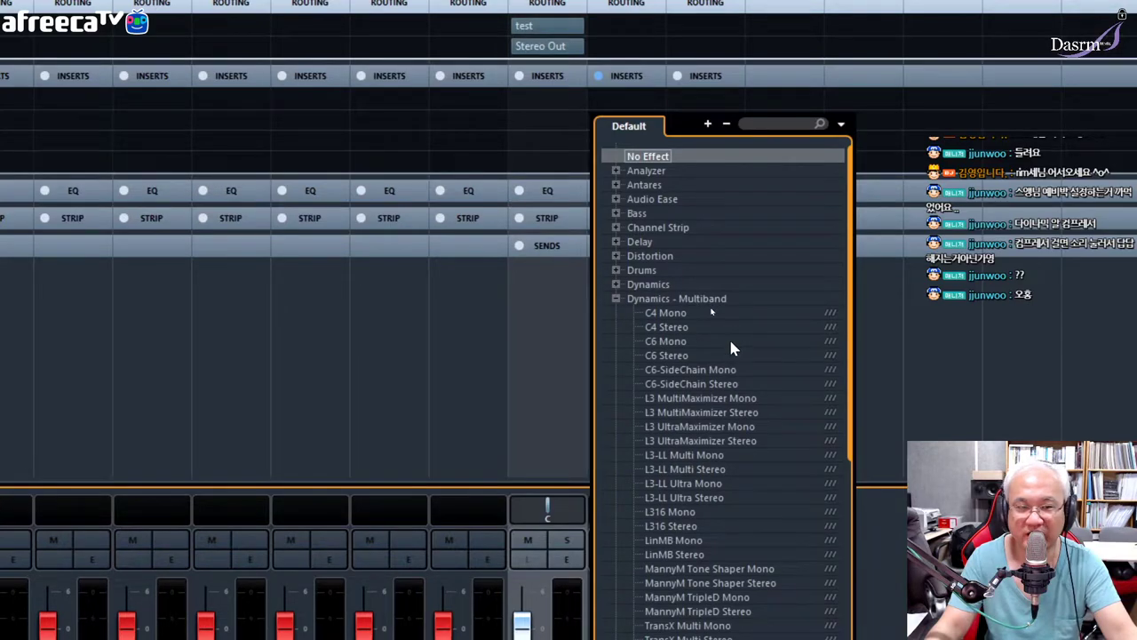
scroll(731, 343, "down", 5)
scroll(732, 346, "up", 3)
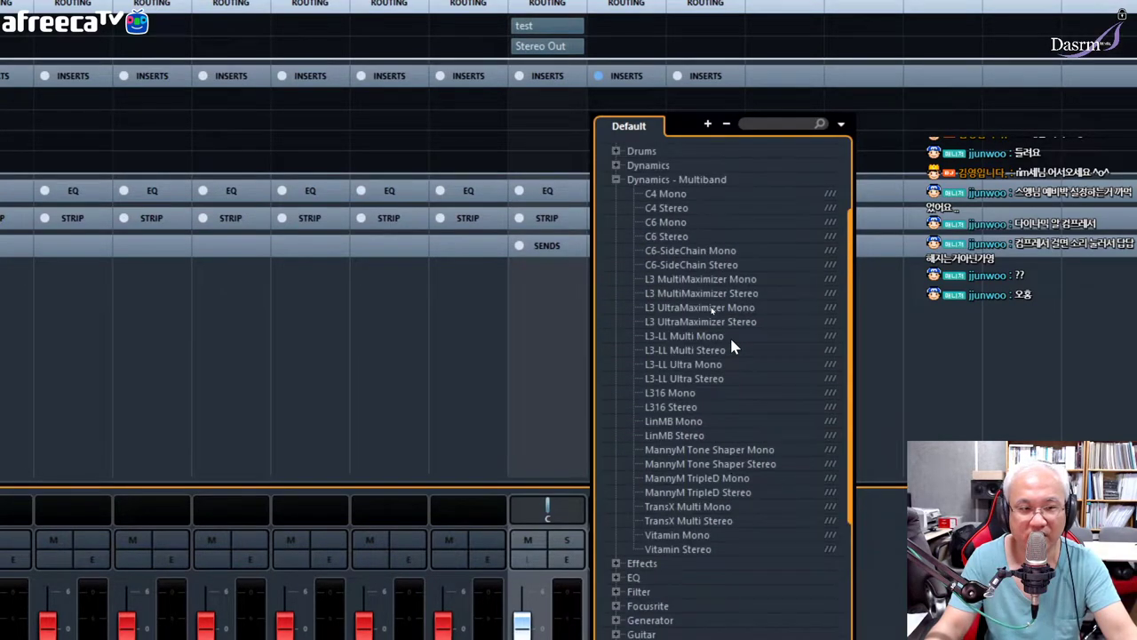
left_click(684, 351)
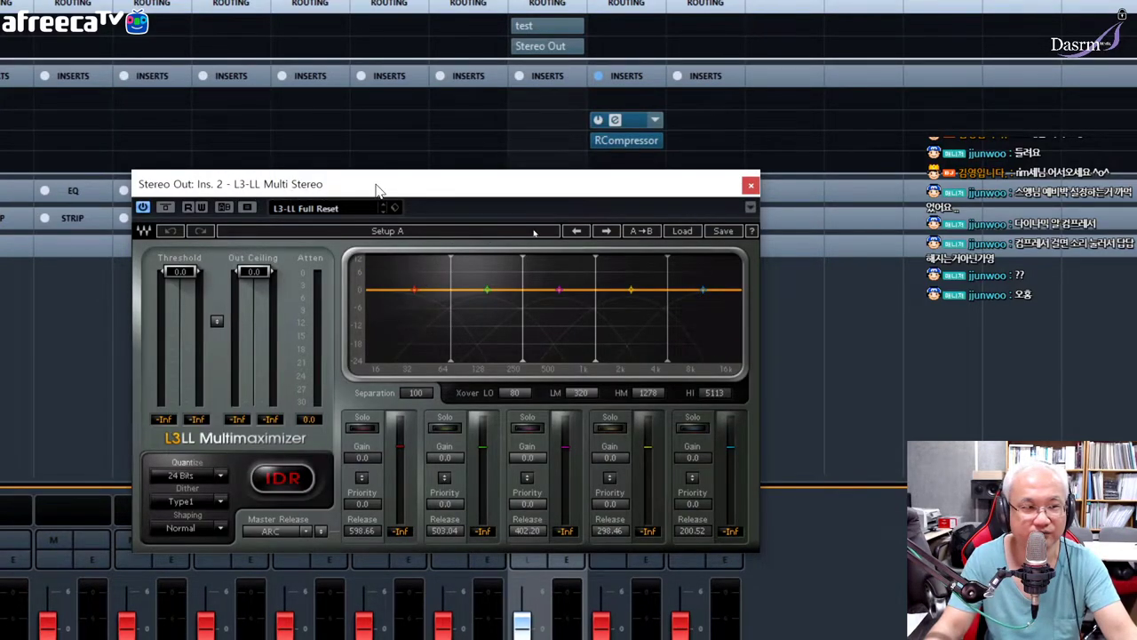
left_click_drag(377, 187, 409, 171)
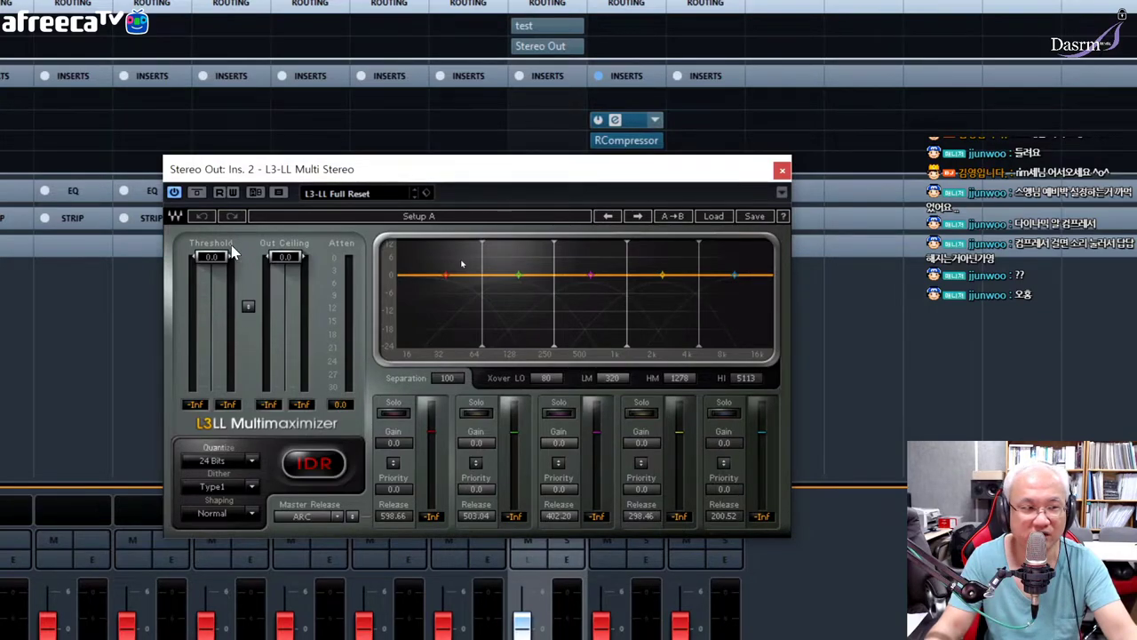
Lower the L3-LL threshold to -2.0, raise the highest band's gain to 0.8, and close the editor
left_click_drag(210, 257, 222, 272)
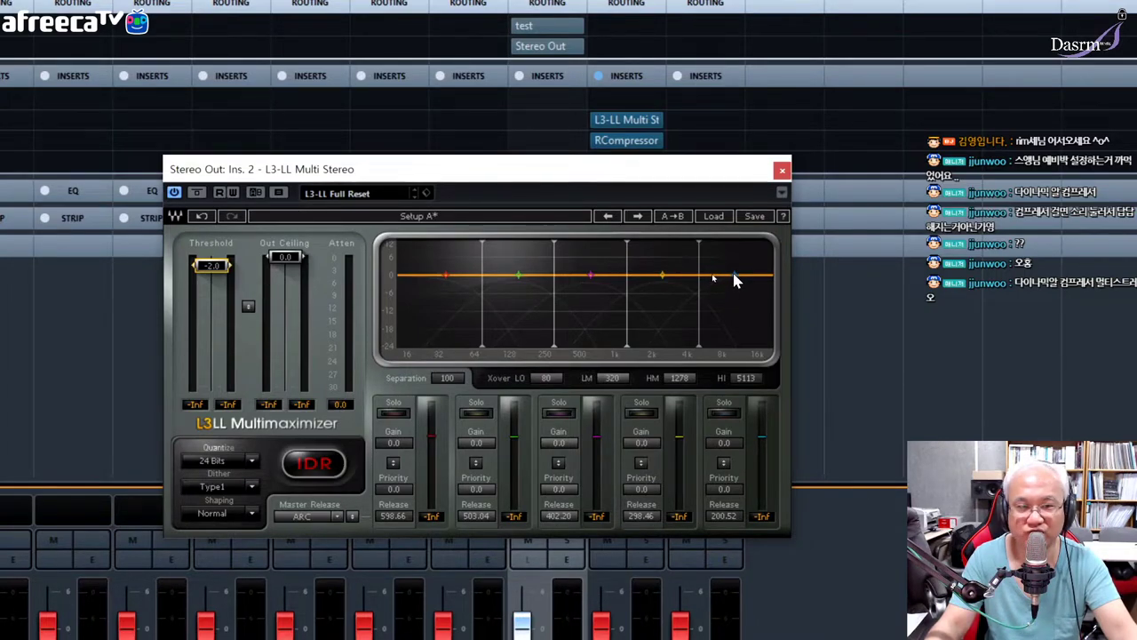
left_click_drag(734, 277, 733, 273)
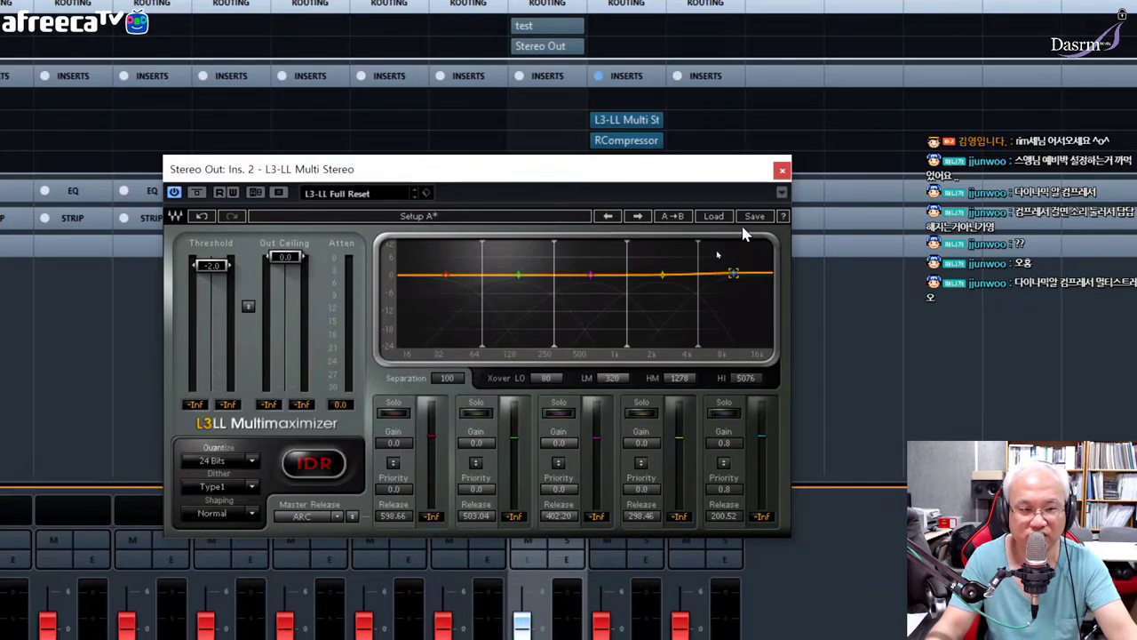
left_click(781, 169)
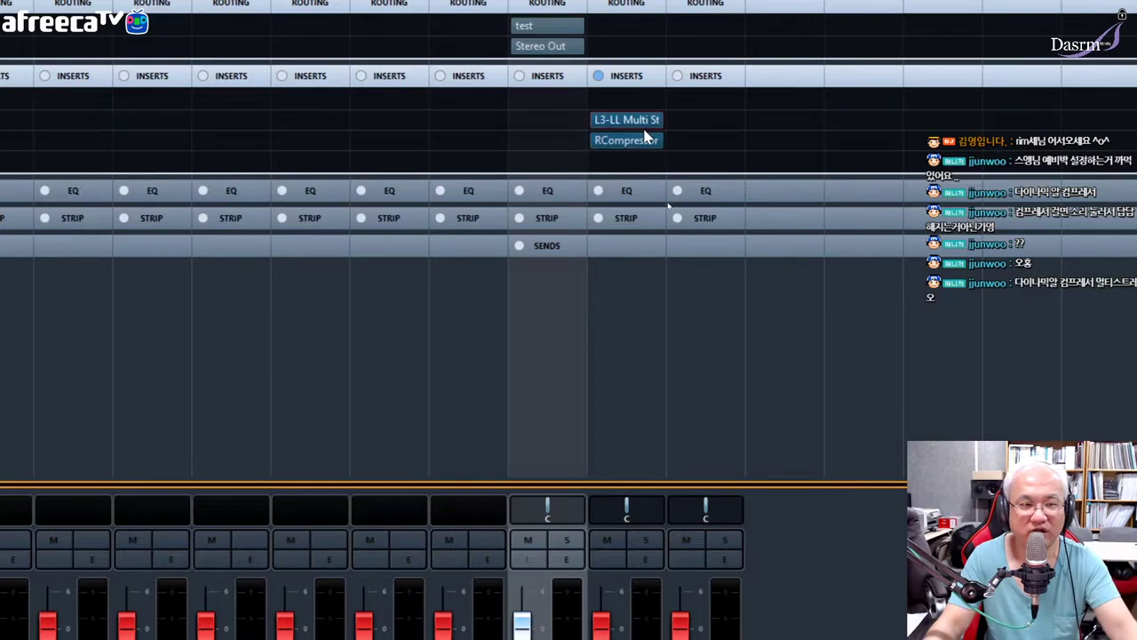
Reopen the L3-LL Multi Stereo editor on Stereo Out to review its settings, then close it
mouse_move(636, 127)
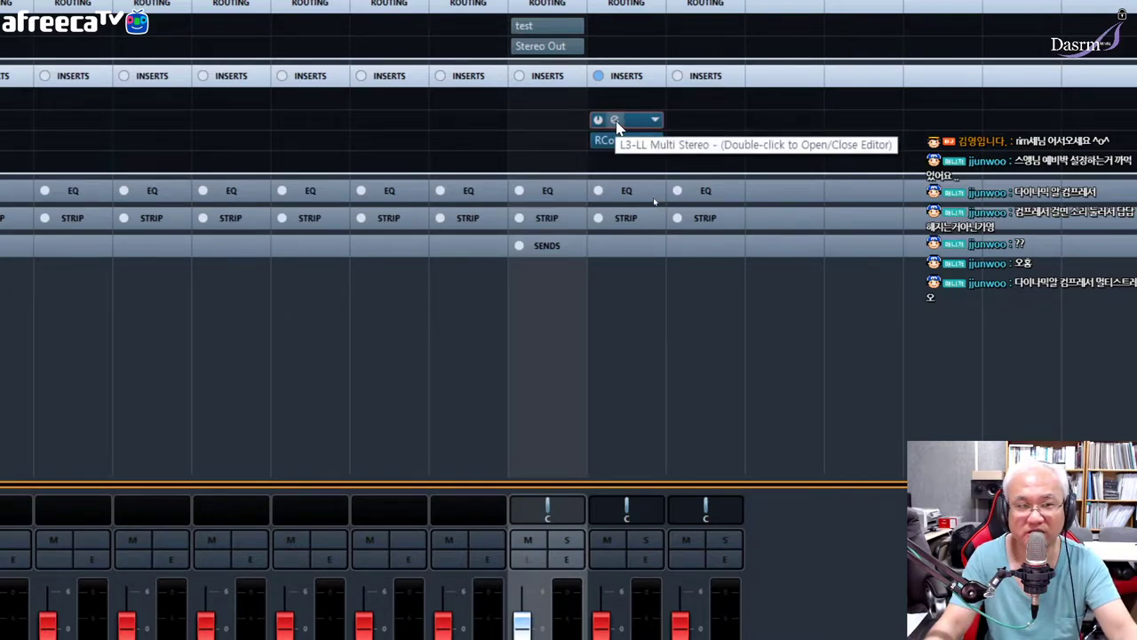
double_click(616, 125)
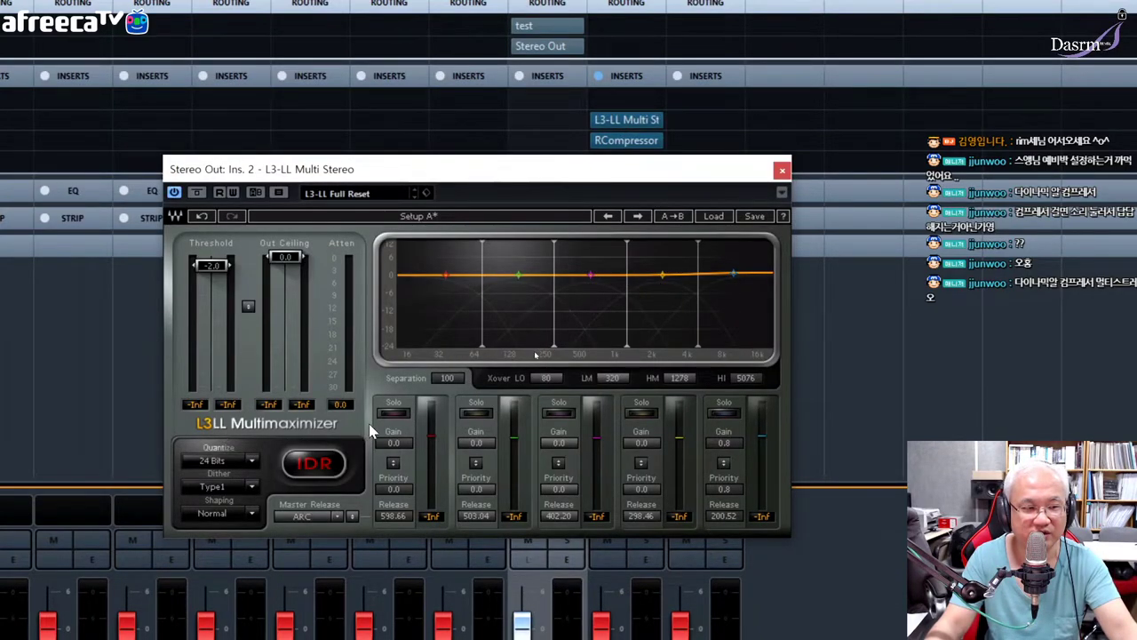
left_click(782, 170)
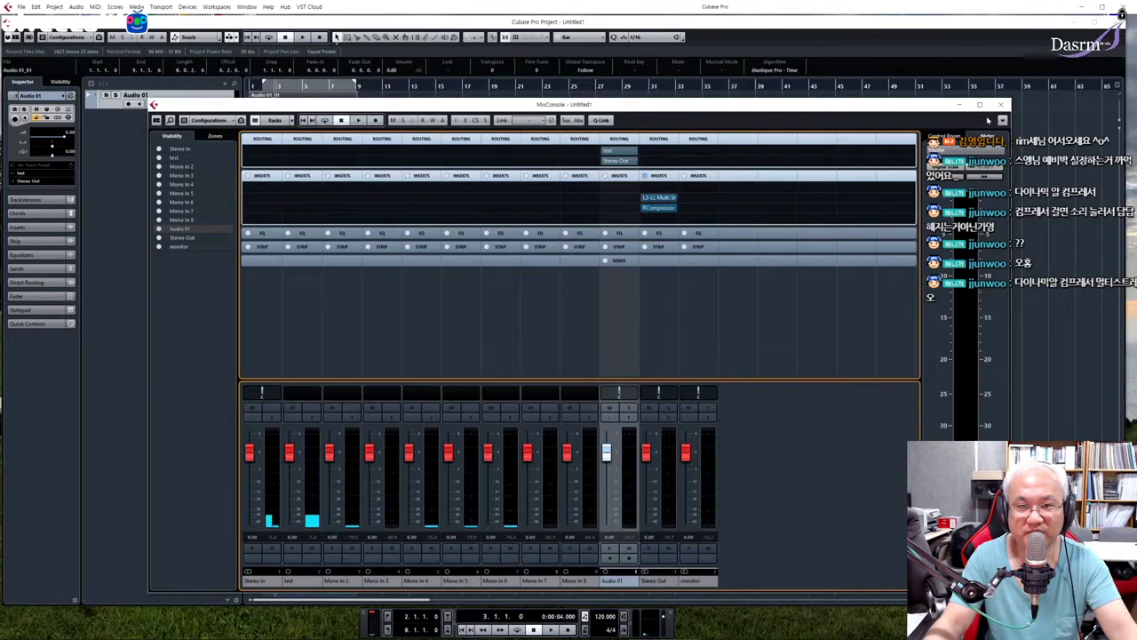
Close the MixConsole, set the metronome click off in play and on in precount, and switch the metronome on
left_click(1000, 104)
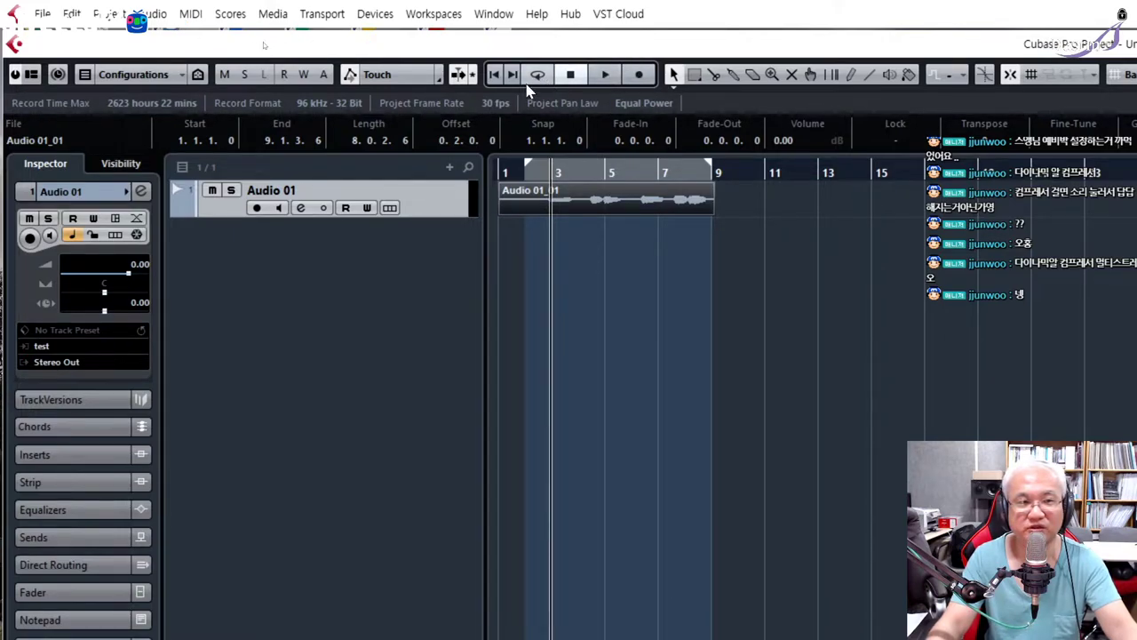
left_click(320, 14)
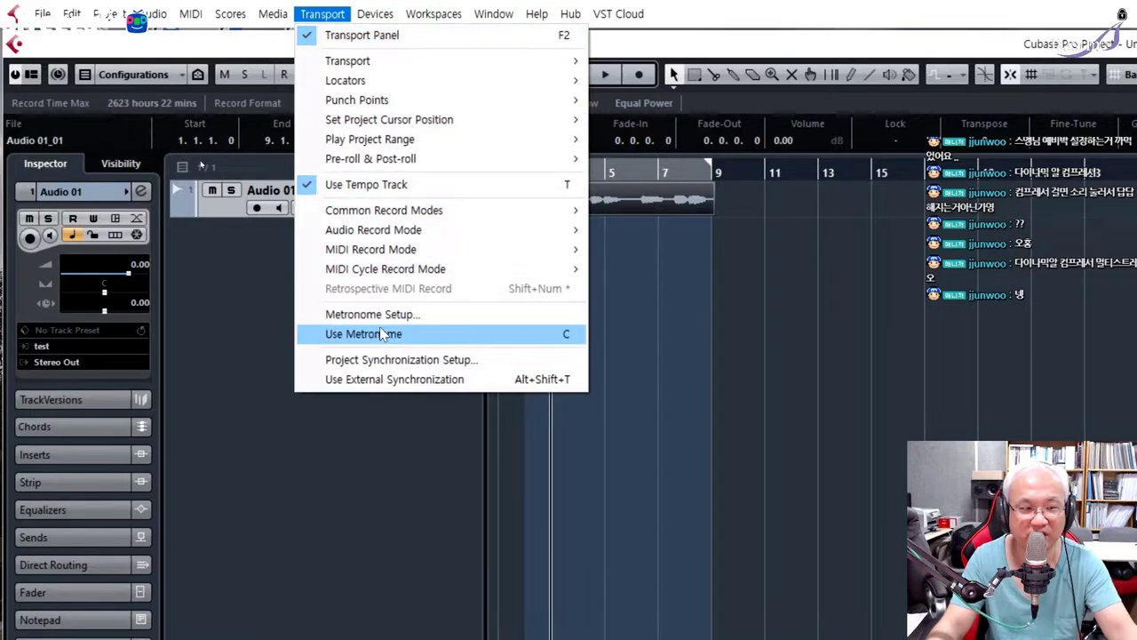
left_click(416, 316)
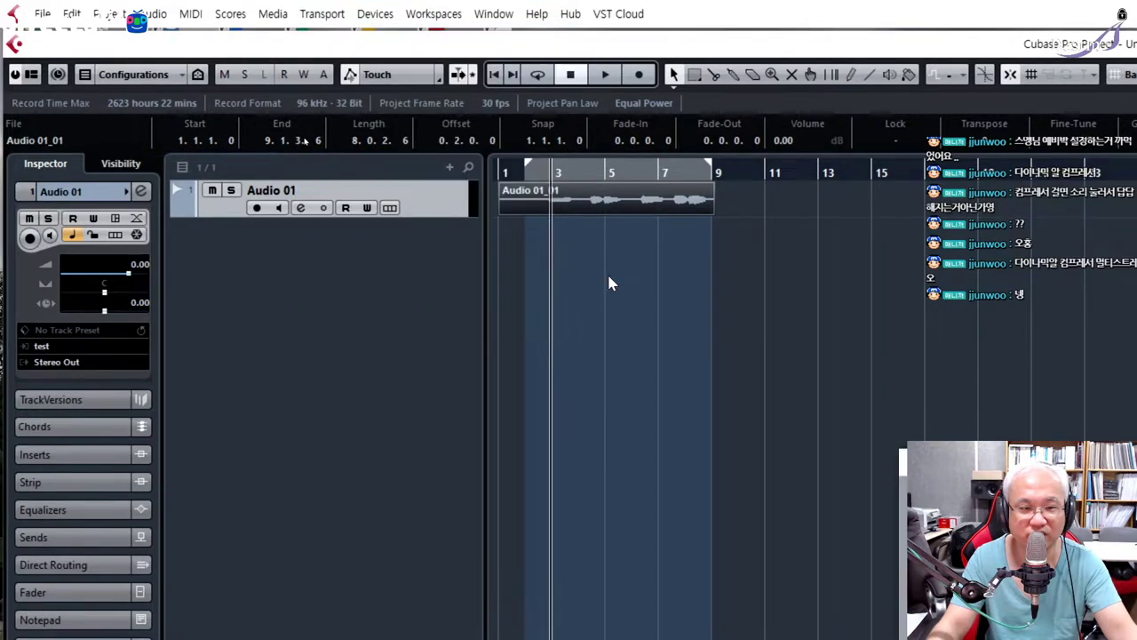
left_click_drag(1059, 459, 606, 152)
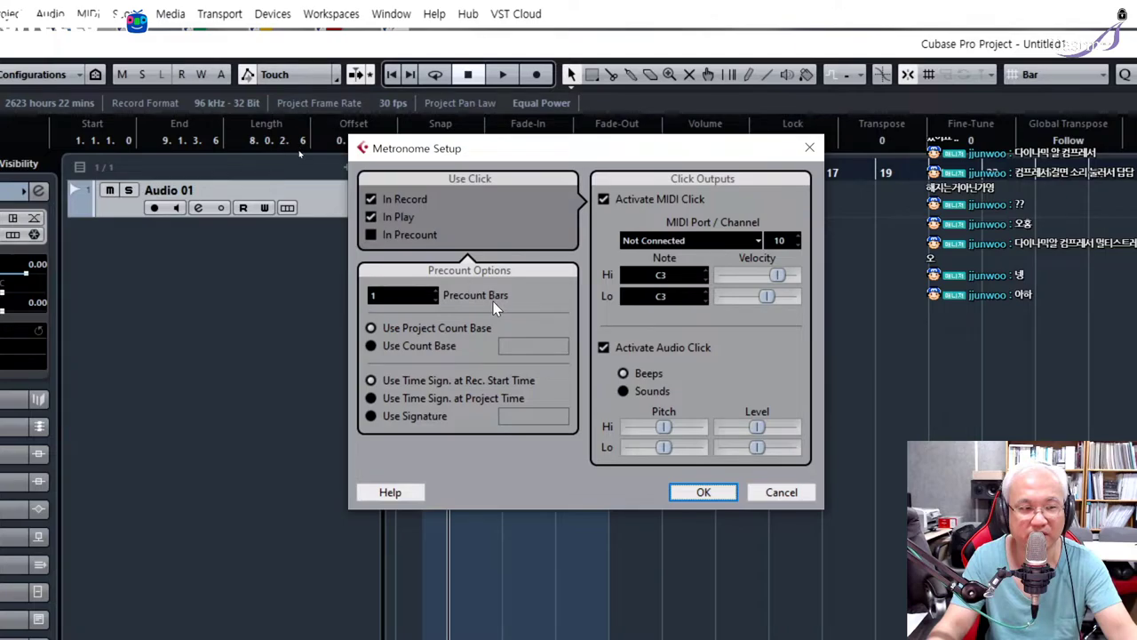
left_click(371, 218)
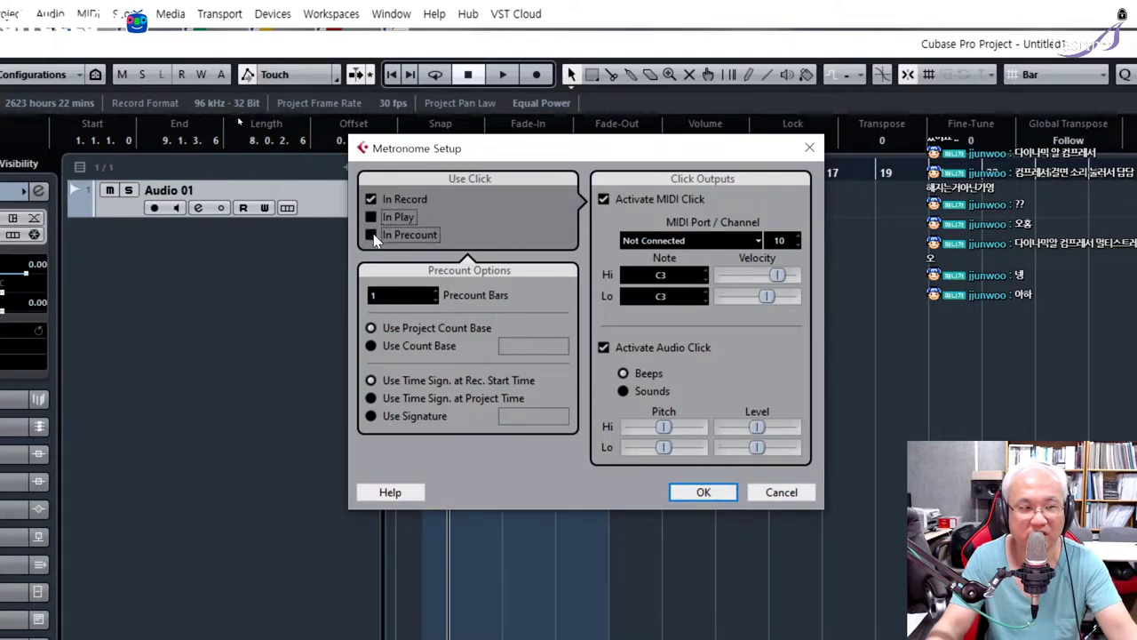
left_click(373, 235)
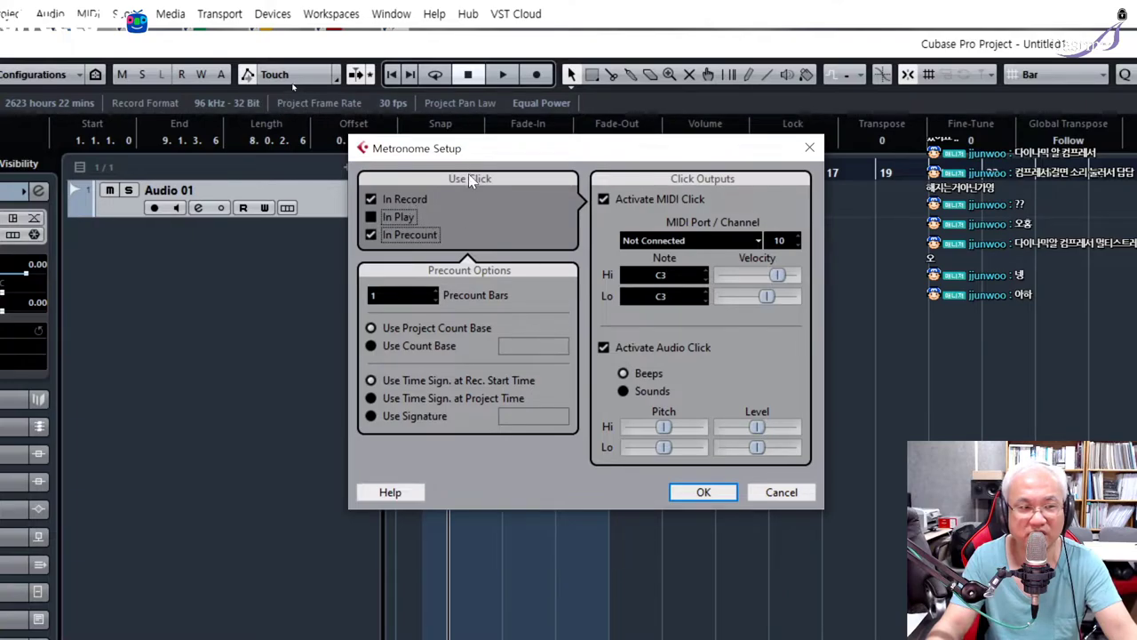
left_click(703, 492)
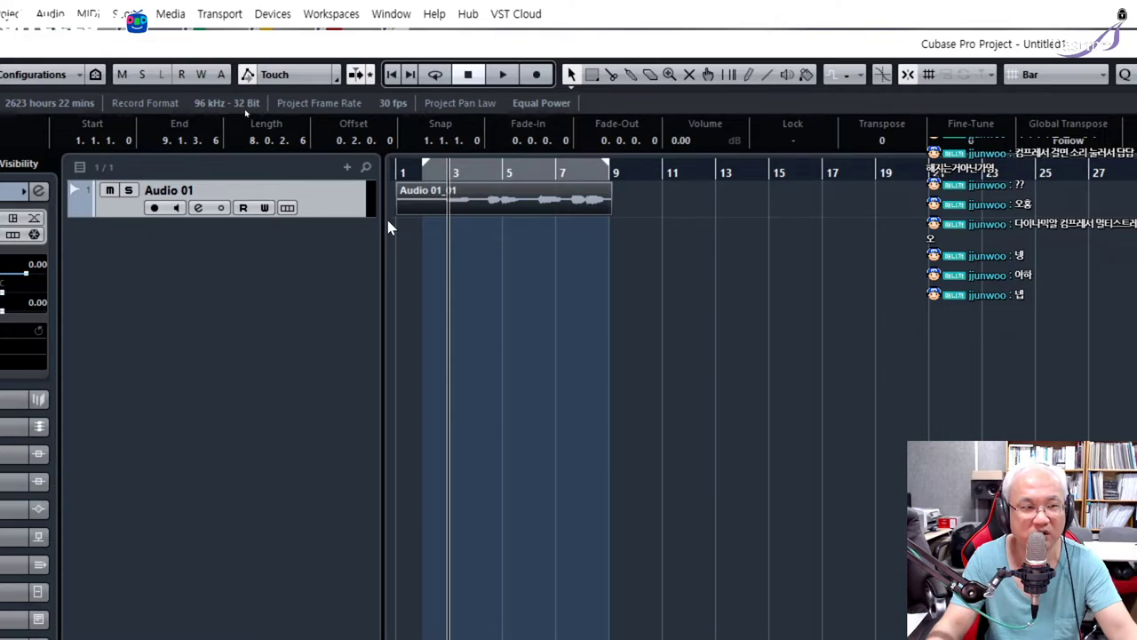
left_click(272, 13)
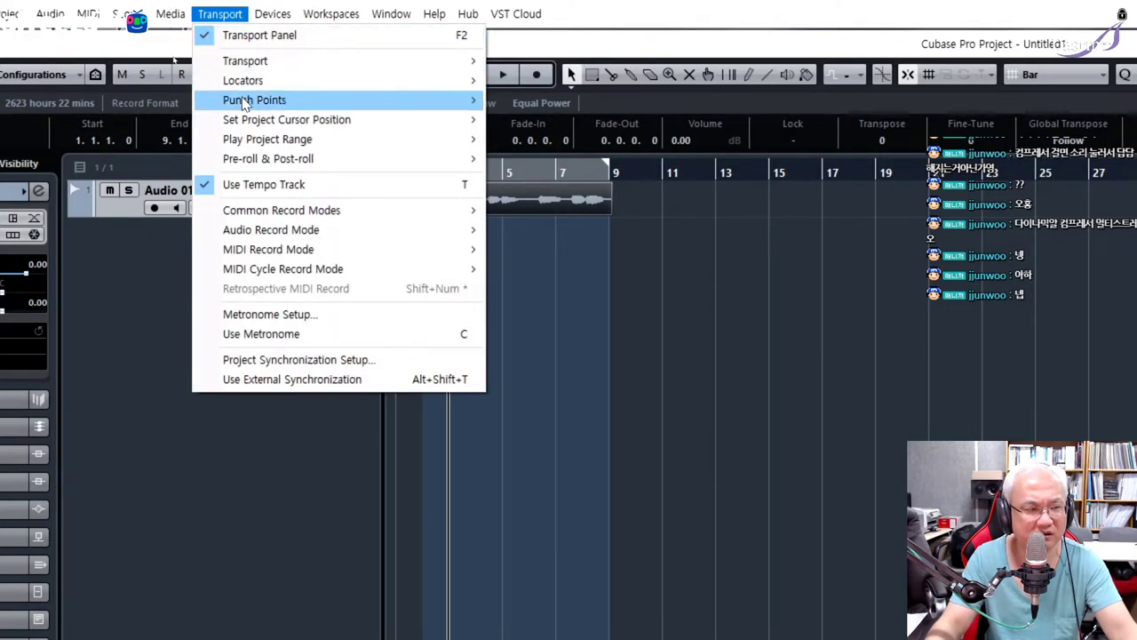
left_click(370, 333)
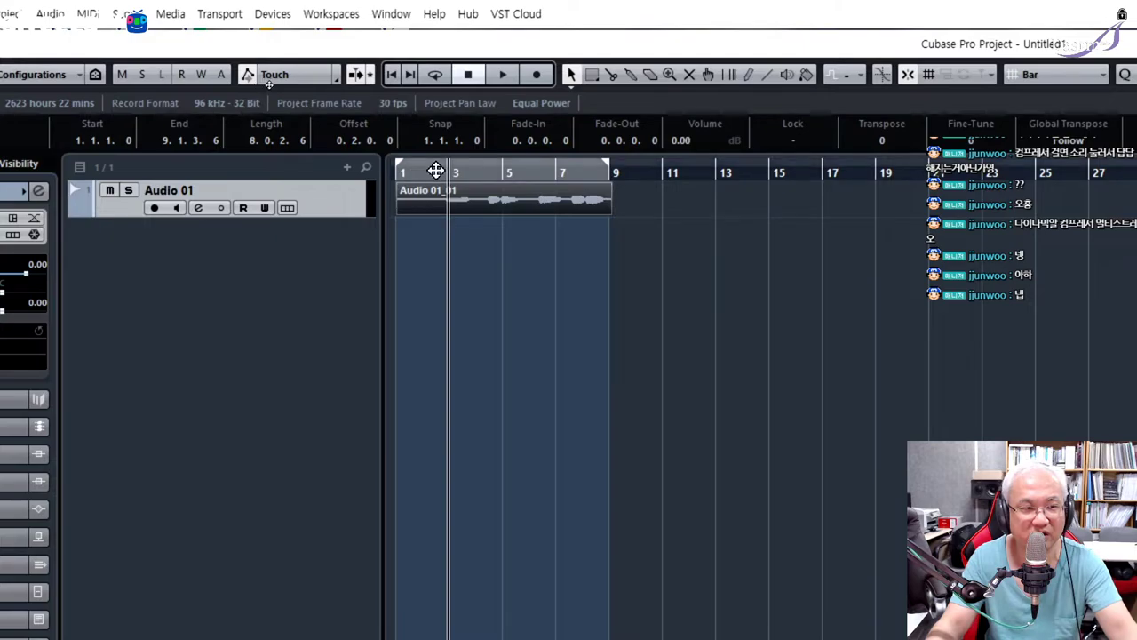
Start the locator range at bar 1 and place the project cursor there
left_click(399, 172)
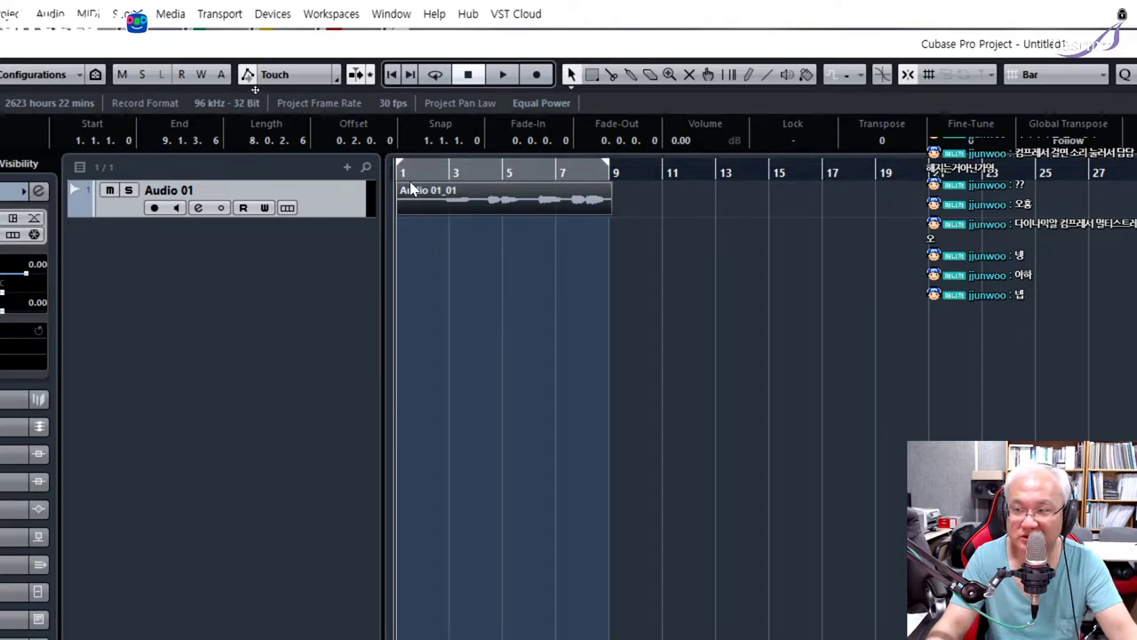
left_click_drag(408, 178, 437, 206)
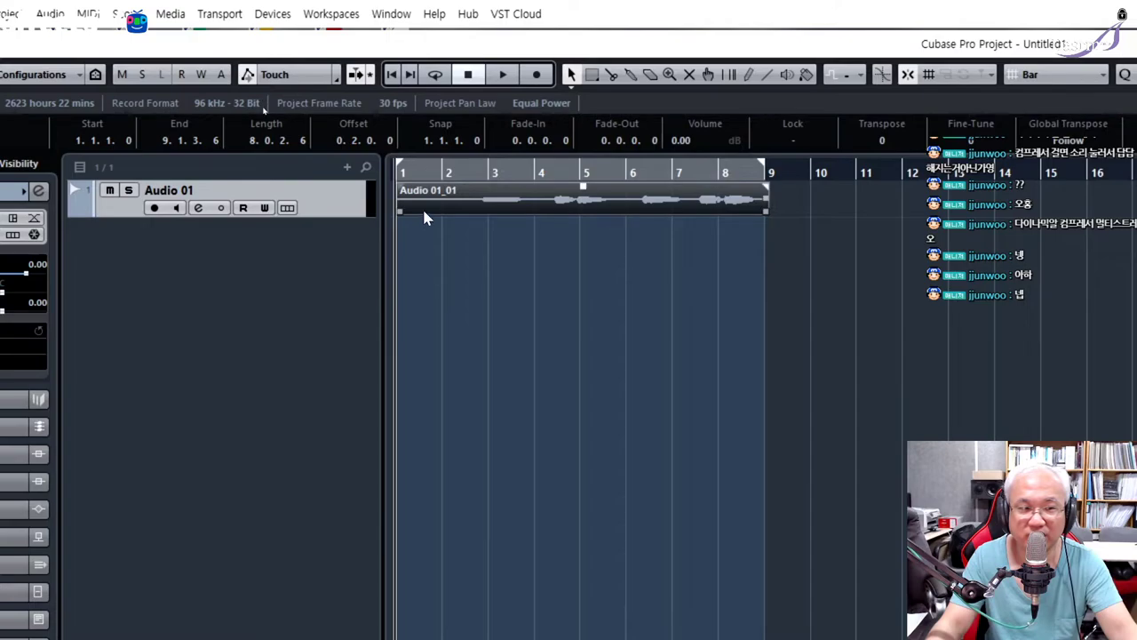
left_click(437, 203)
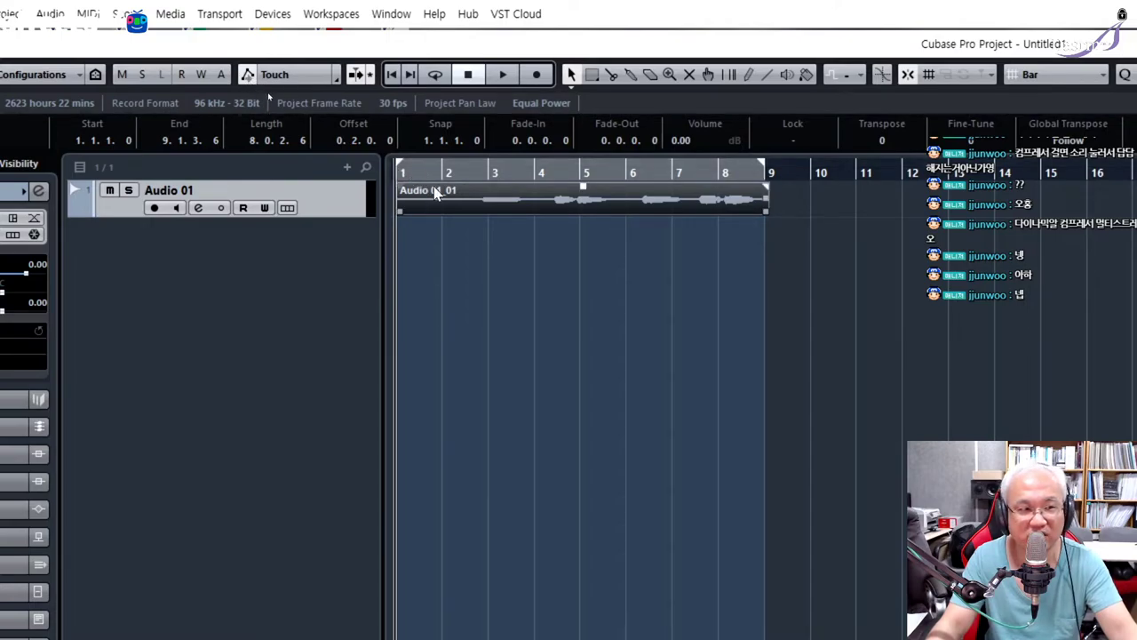
Play the opening of the Audio 01 recording briefly, place the cursor at bar 2, and return it to bar 1
key("space")
key("space")
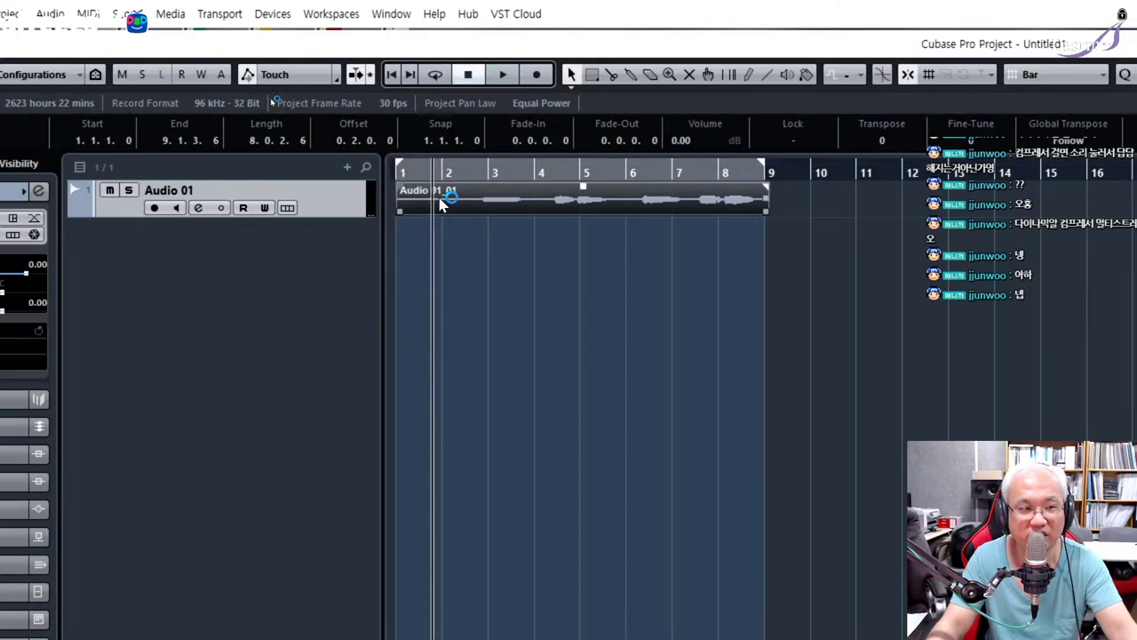
left_click(441, 171)
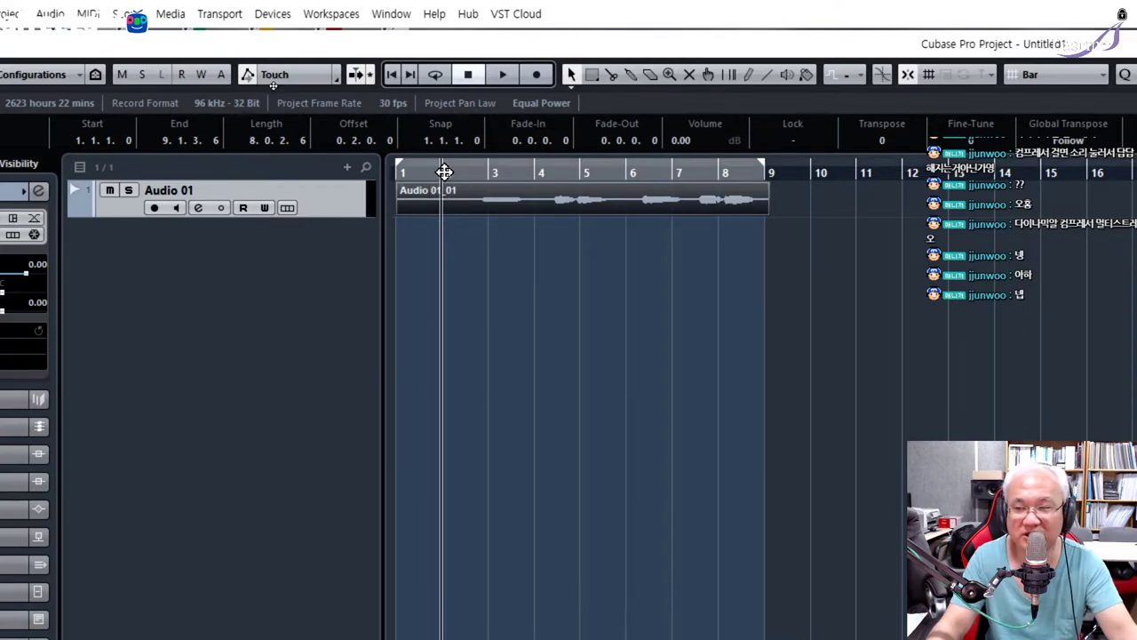
left_click(396, 170)
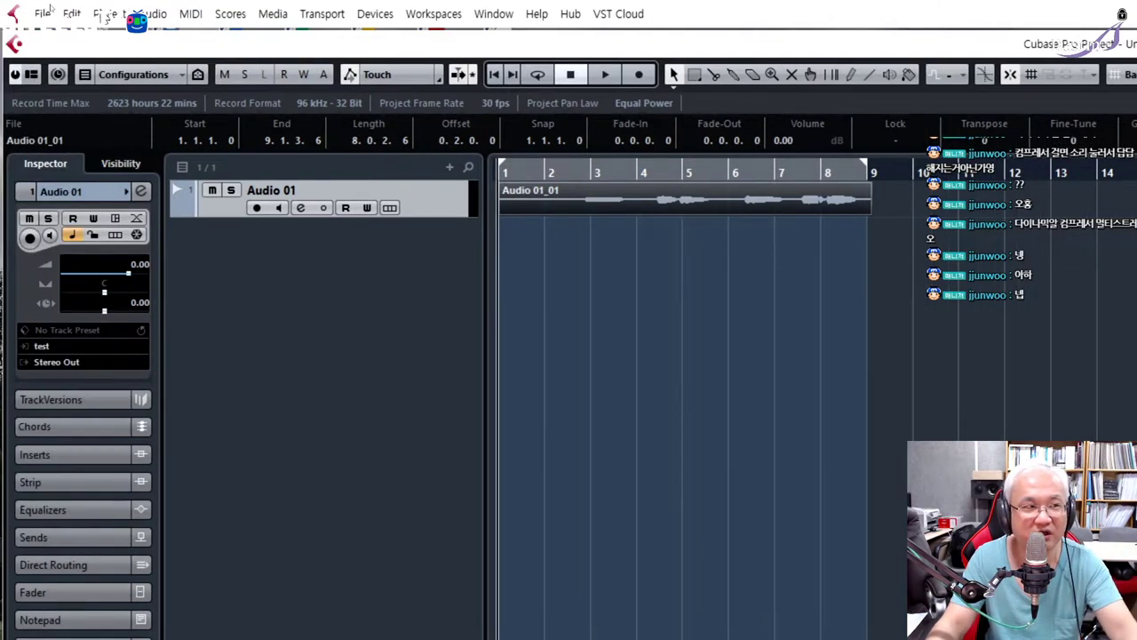
Set the project's bar offset to 1 in Project Setup, keeping the project content at its bar positions
left_click(6, 13)
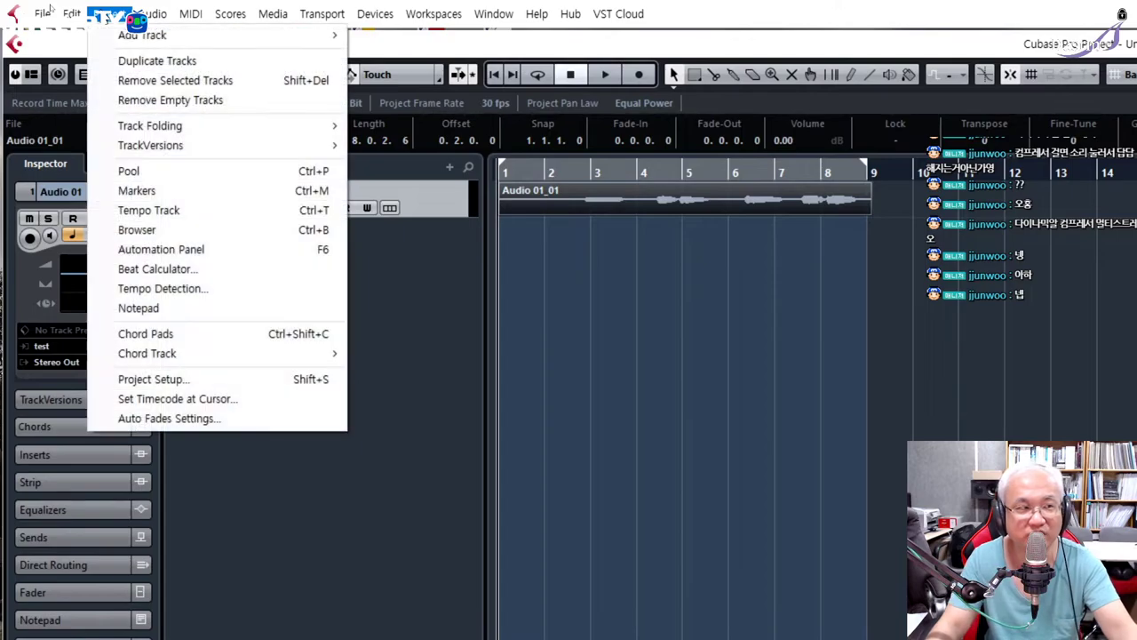
left_click(194, 381)
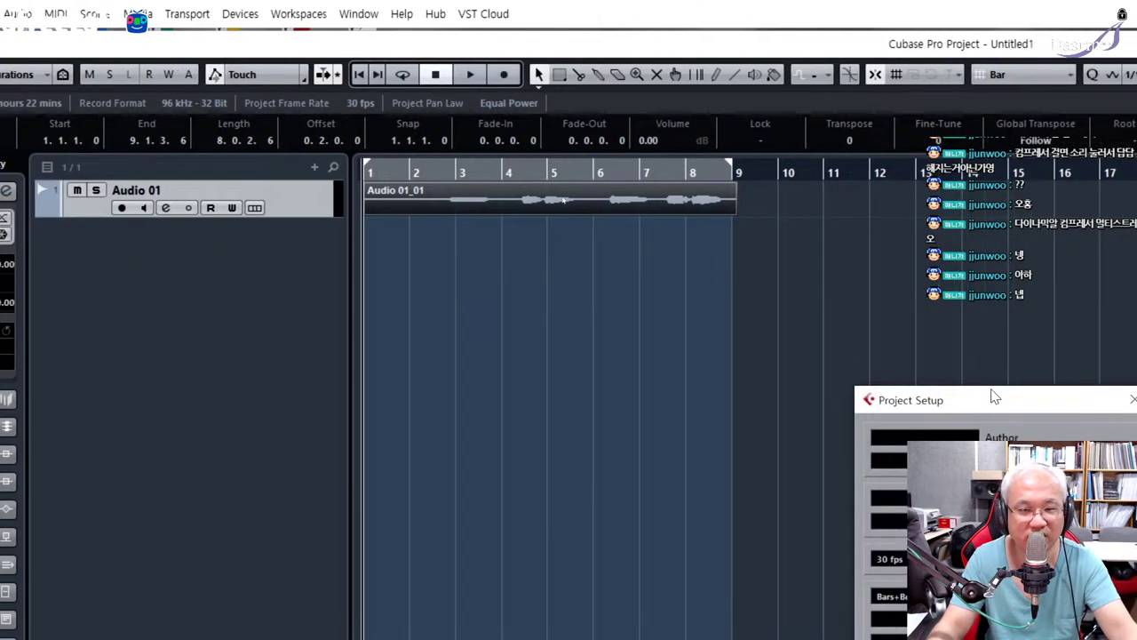
left_click_drag(1125, 399, 379, 112)
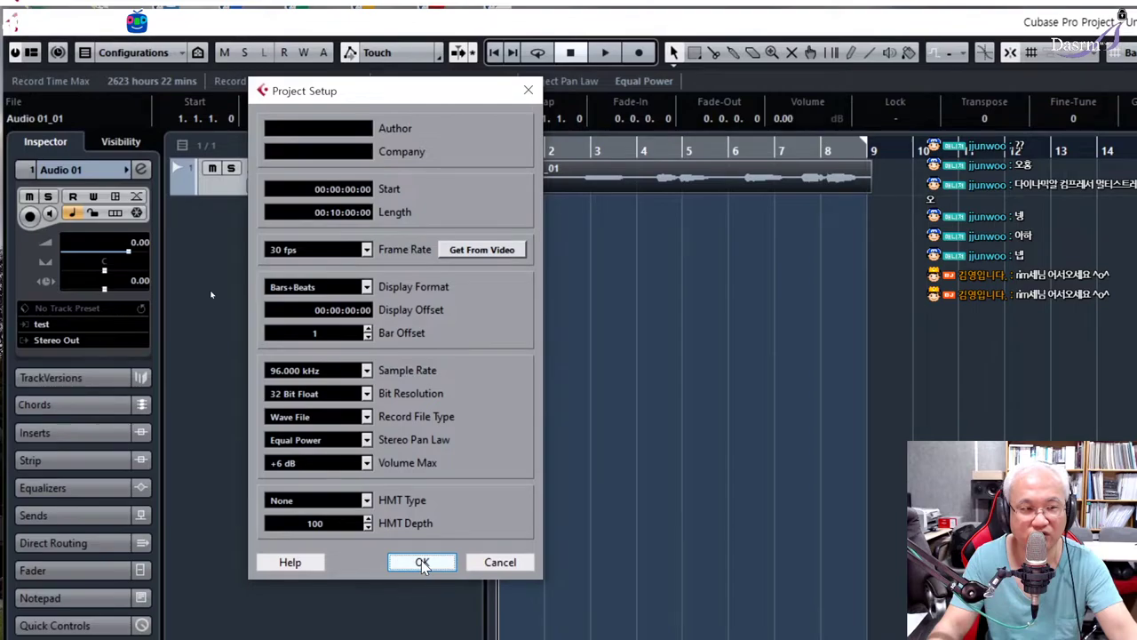
left_click(422, 563)
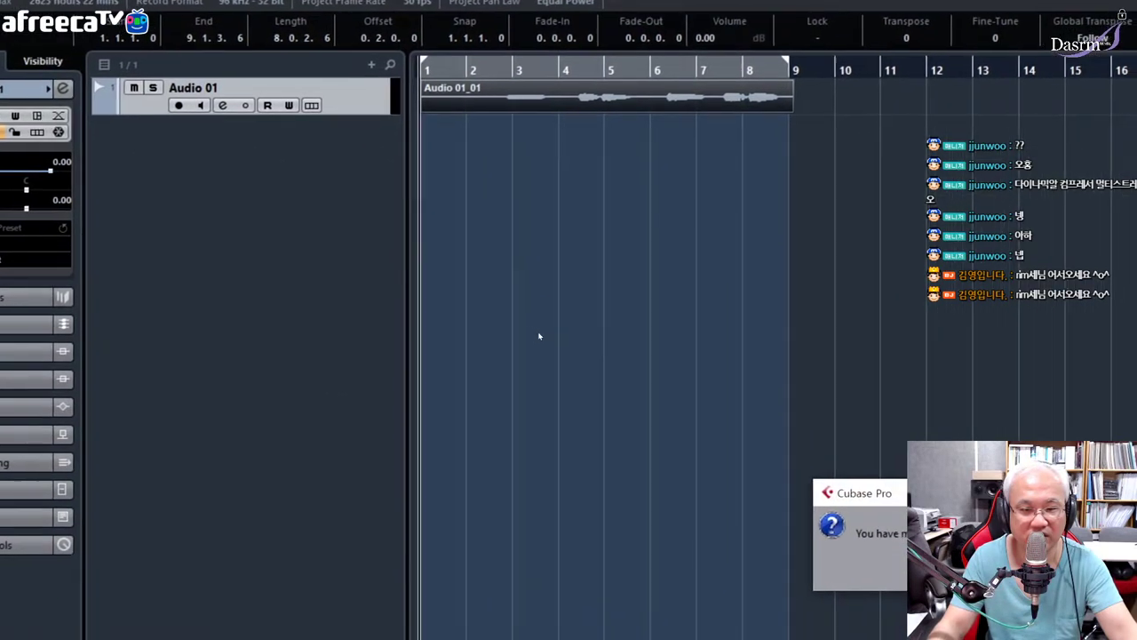
key("Return")
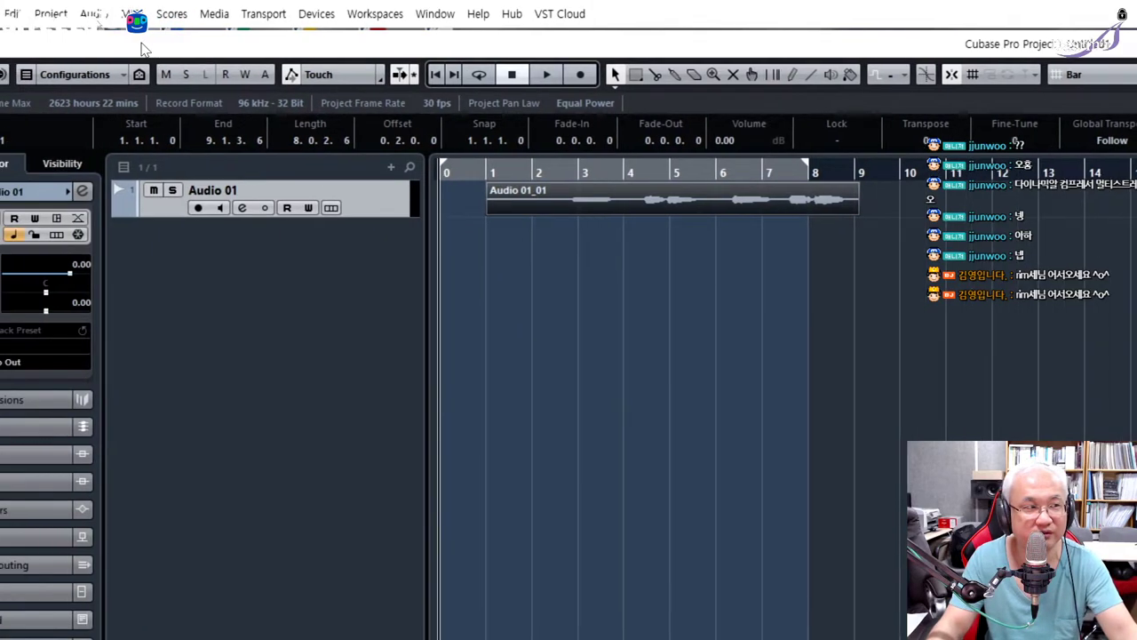
Raise the project's bar offset to 2, keeping the project content at its bar positions
left_click(50, 13)
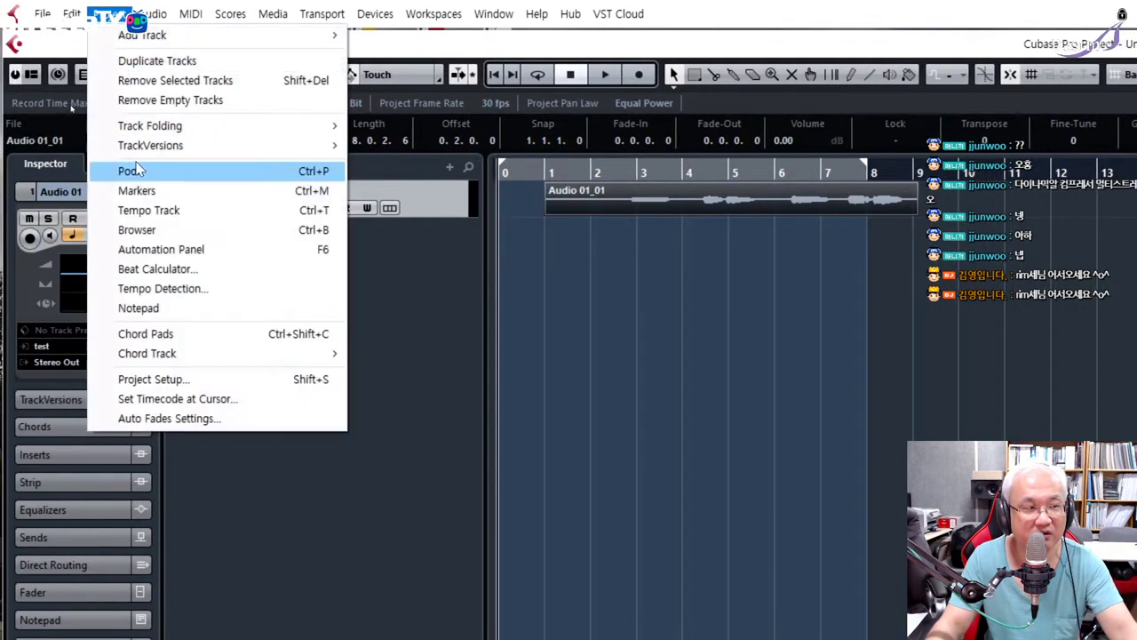
left_click(184, 381)
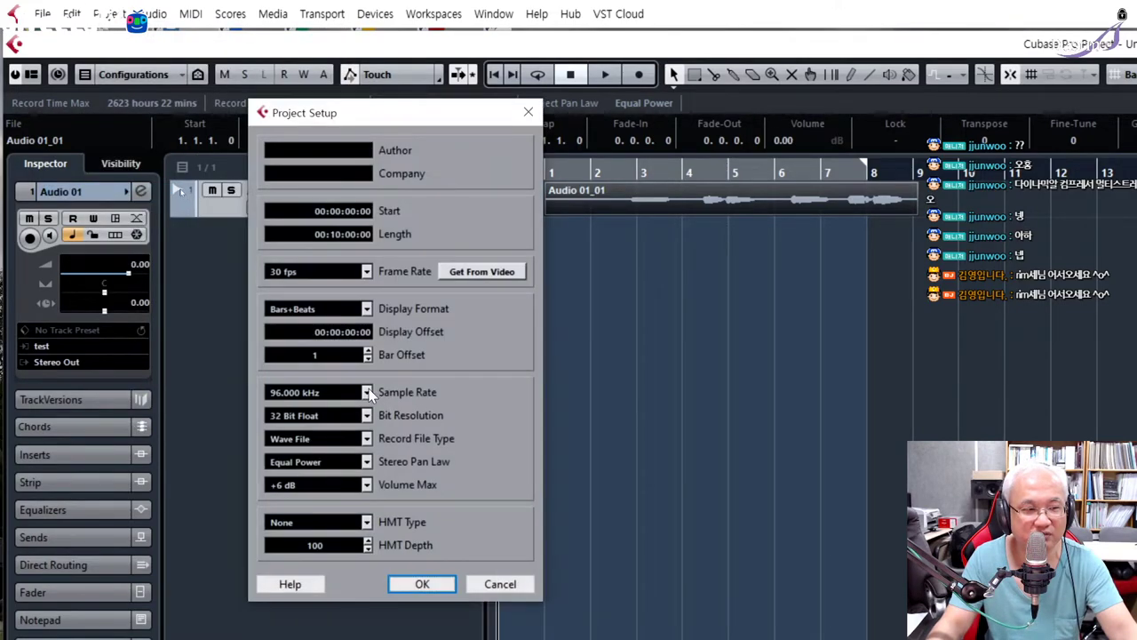
left_click(367, 352)
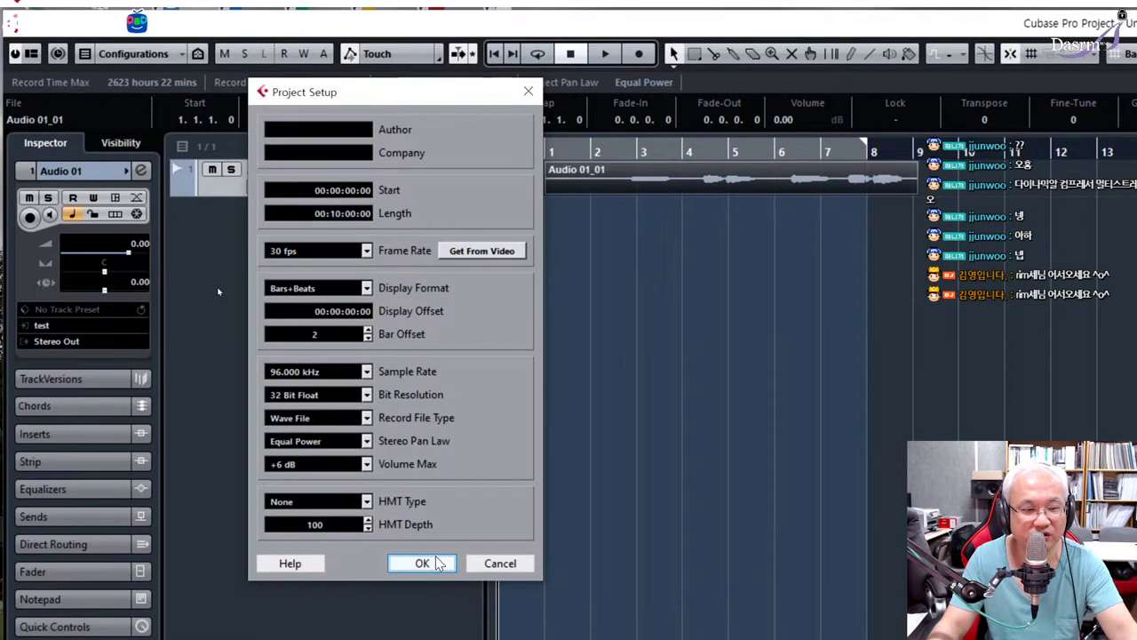
left_click(422, 563)
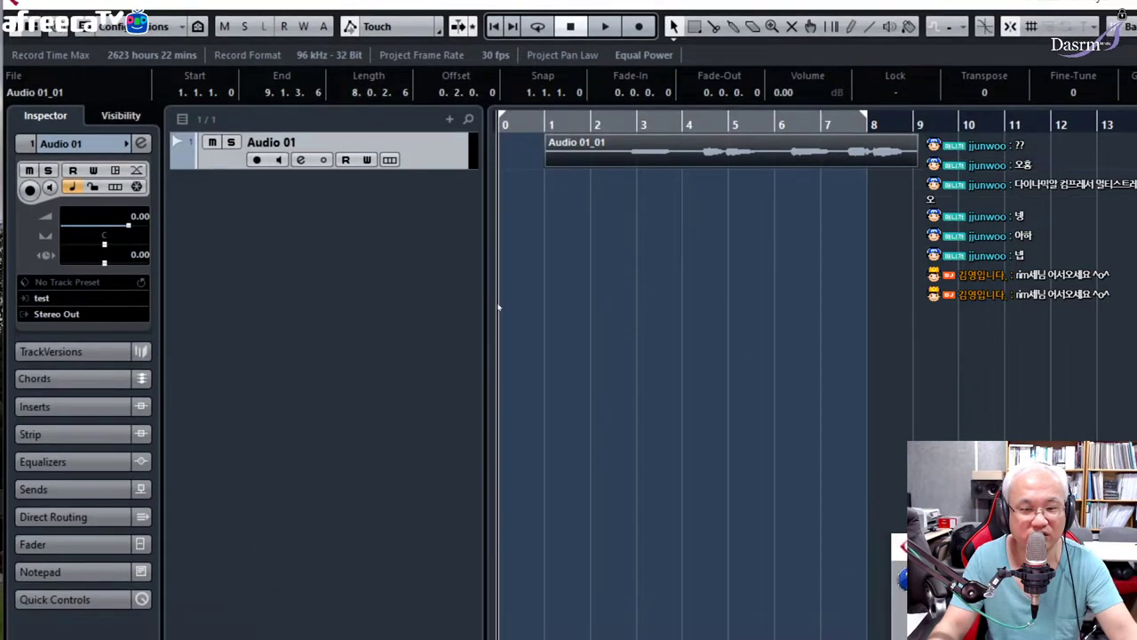
key("Return")
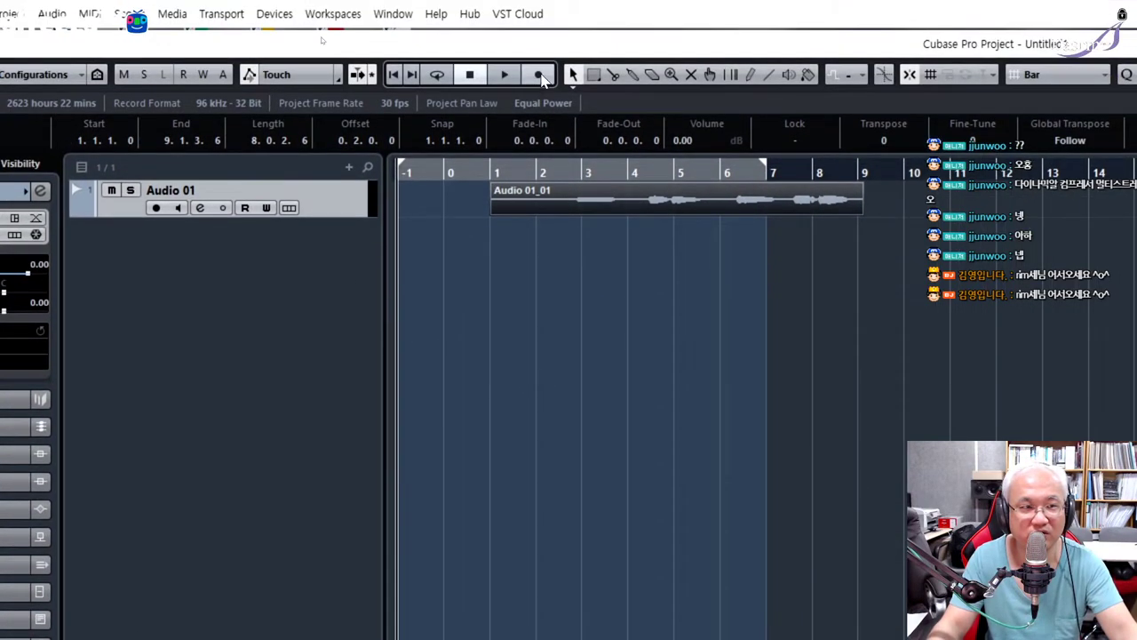
Run a short test recording from bar -1 and stop it at bar 1
left_click(538, 40)
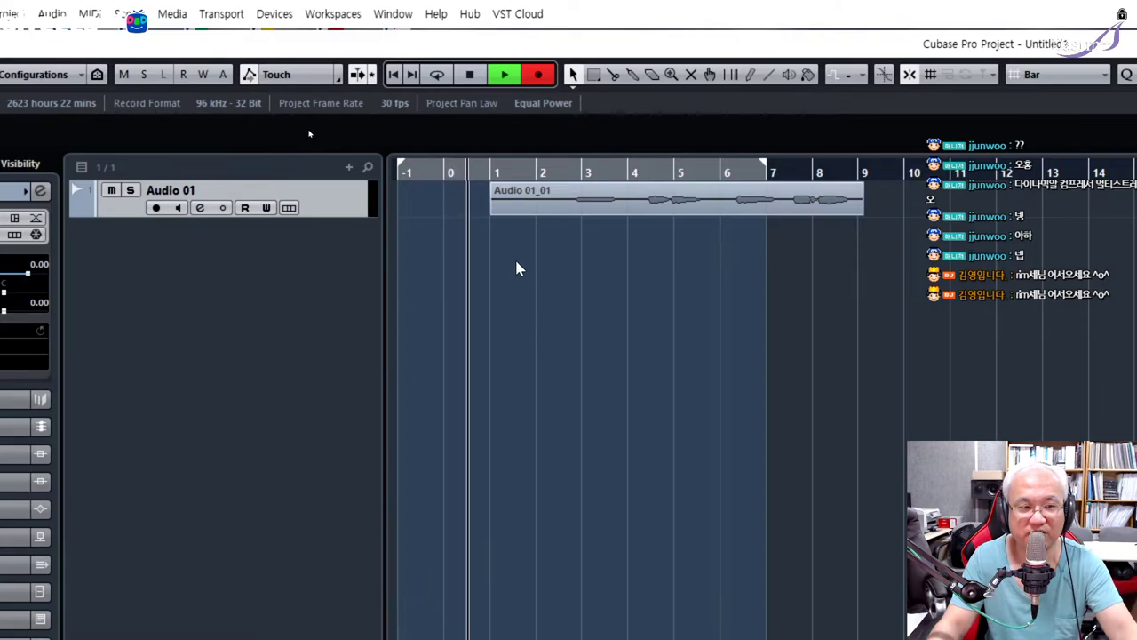
key("space")
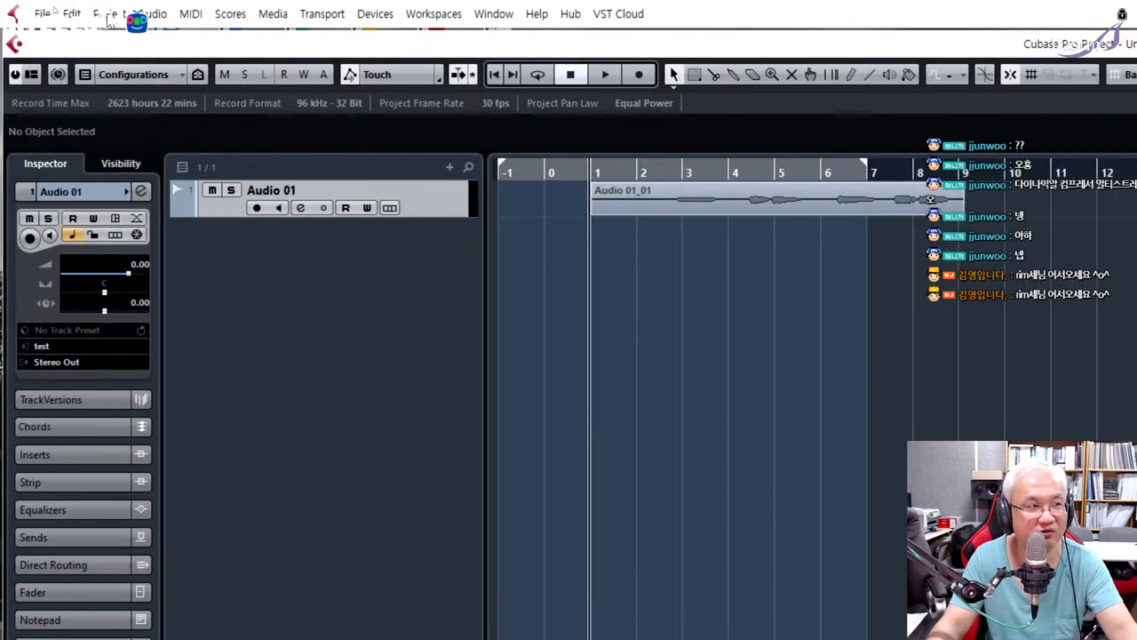
Return the bar offset to 1 with content kept at its bar positions, and place the project cursor at bar 0
left_click(7, 14)
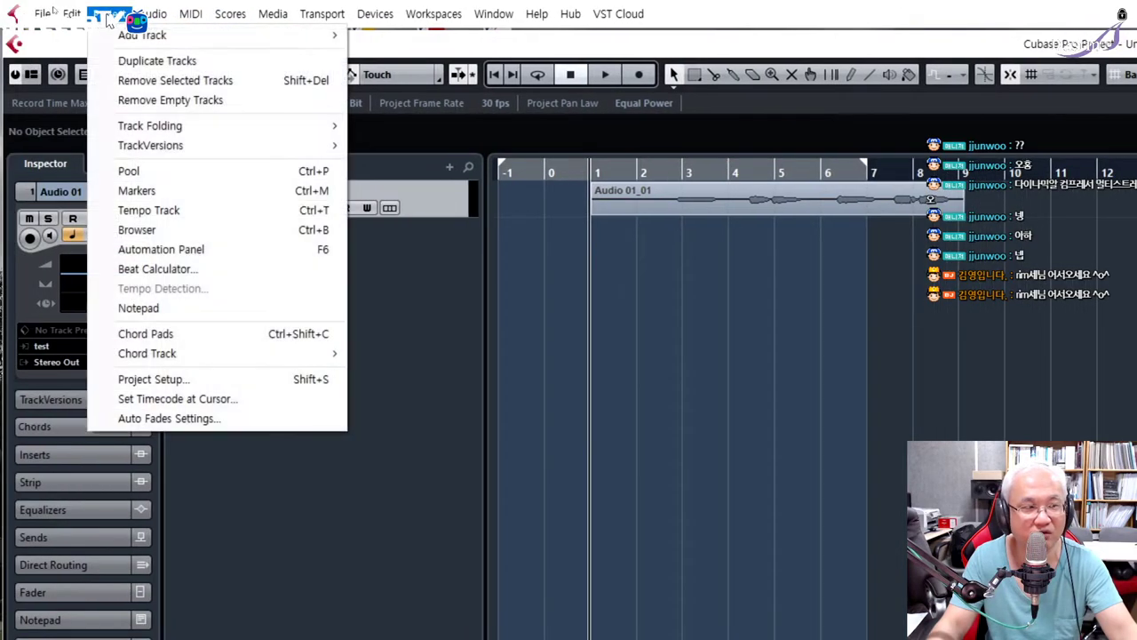
left_click(153, 379)
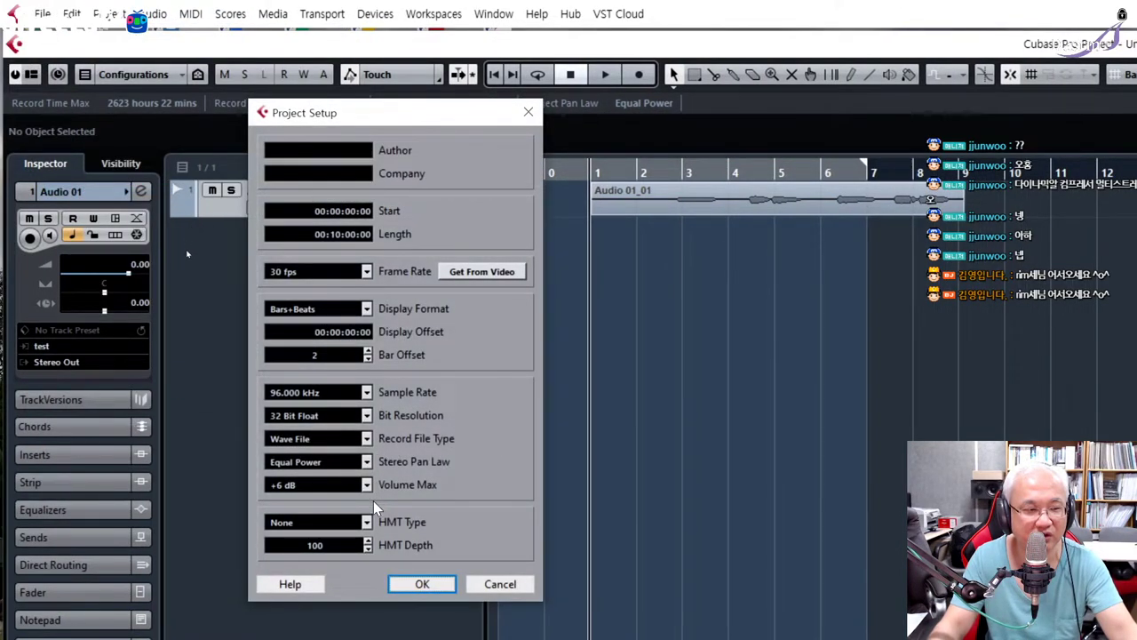
left_click(367, 358)
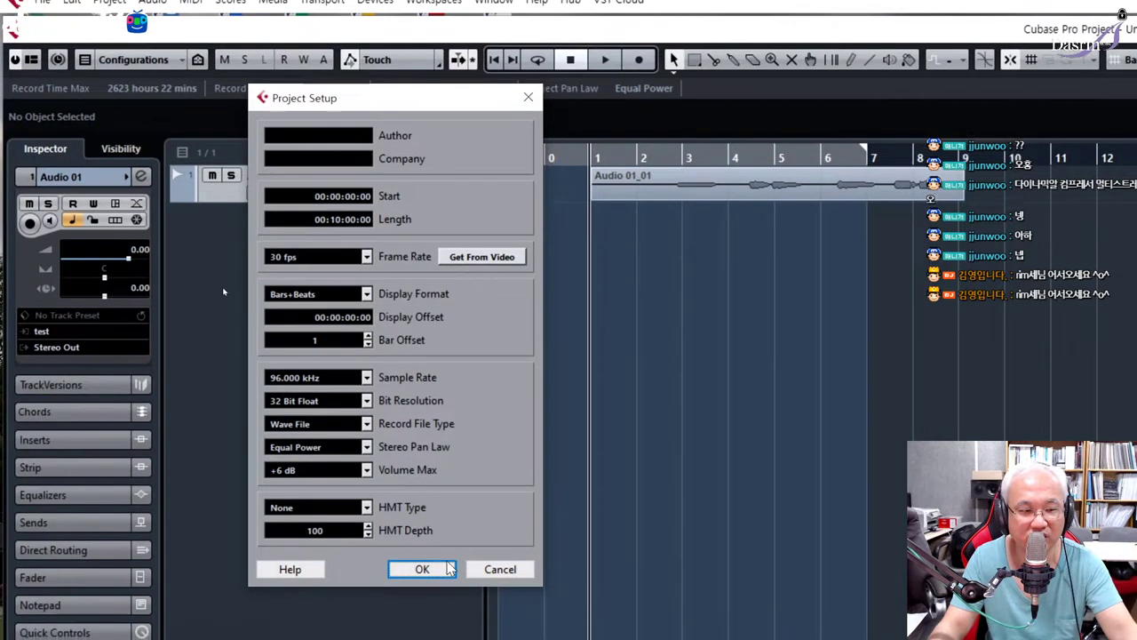
left_click(449, 569)
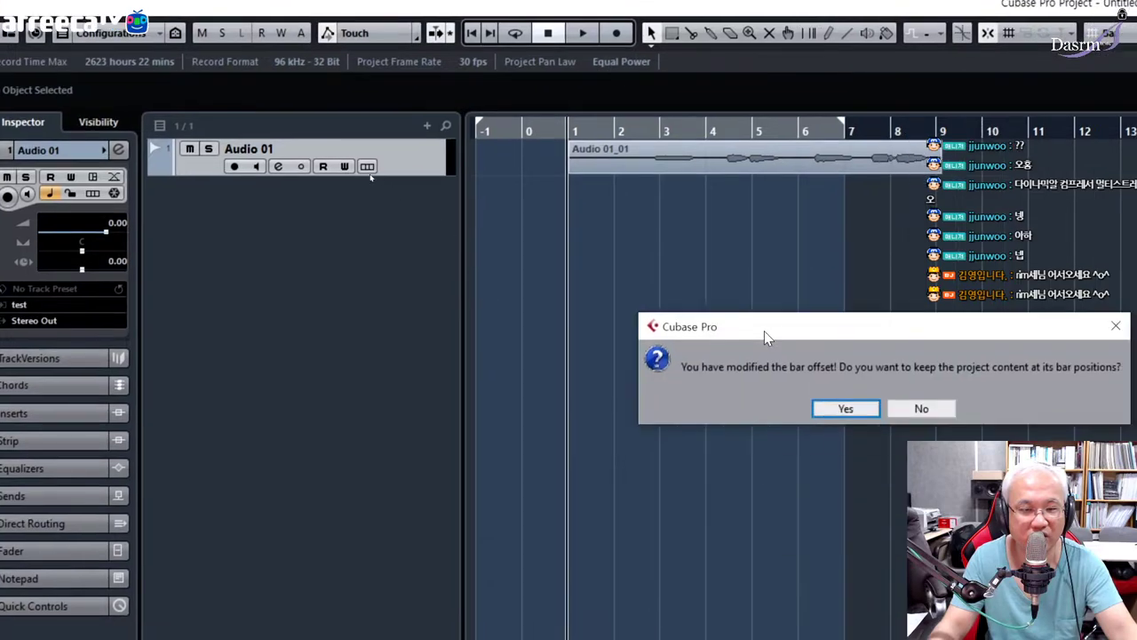
left_click(697, 369)
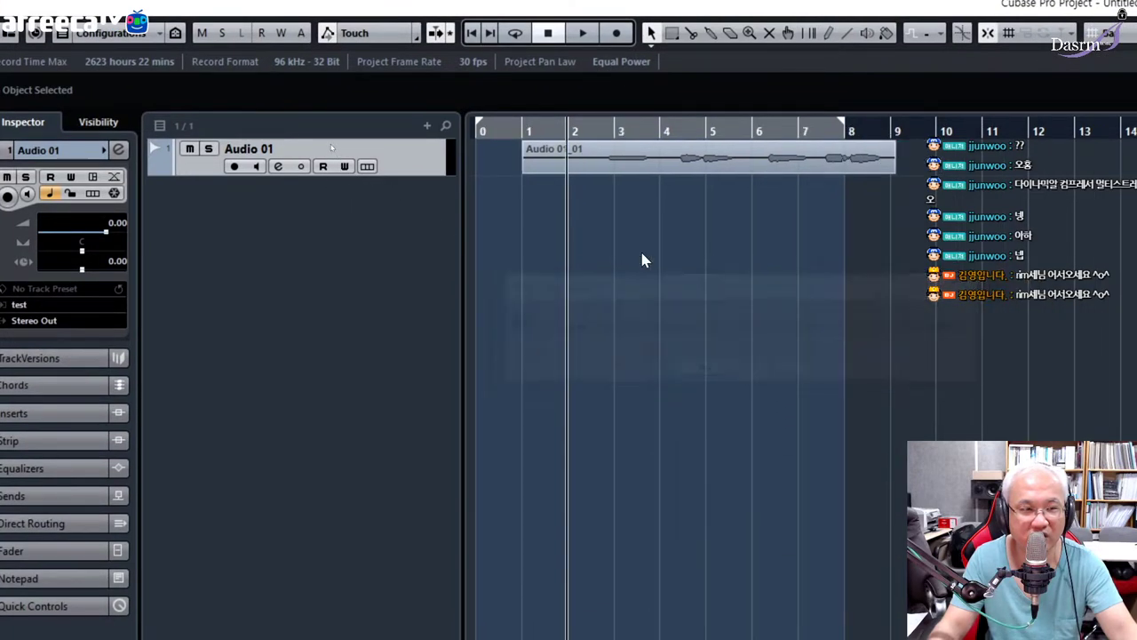
left_click(524, 136)
left_click(510, 131)
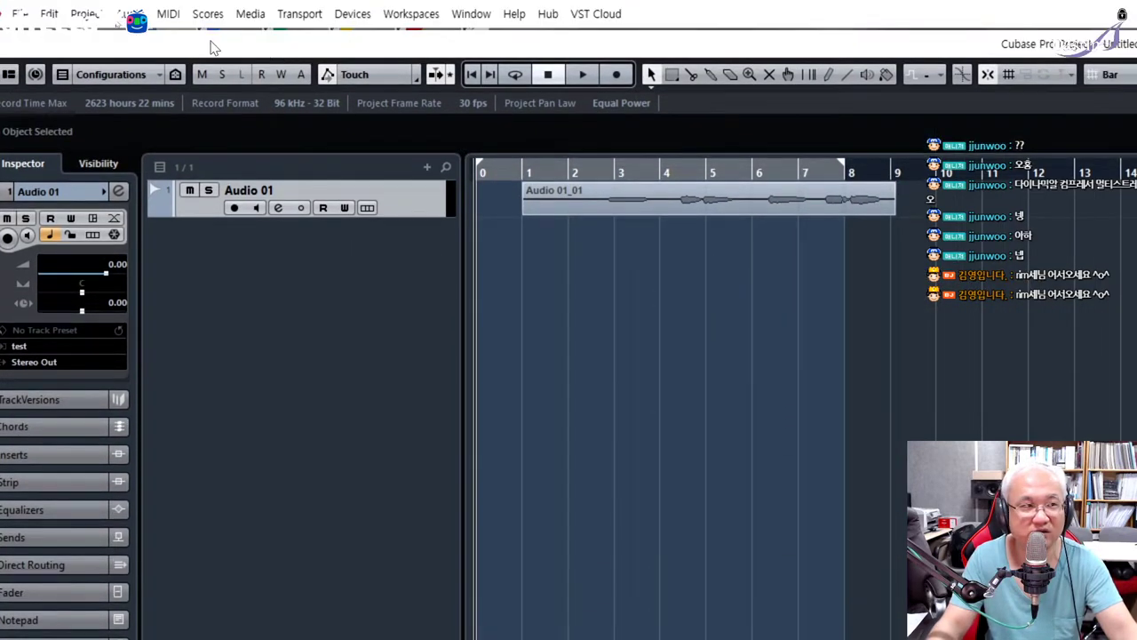
Review the click and precount options in Metronome Setup, then close it
left_click(299, 14)
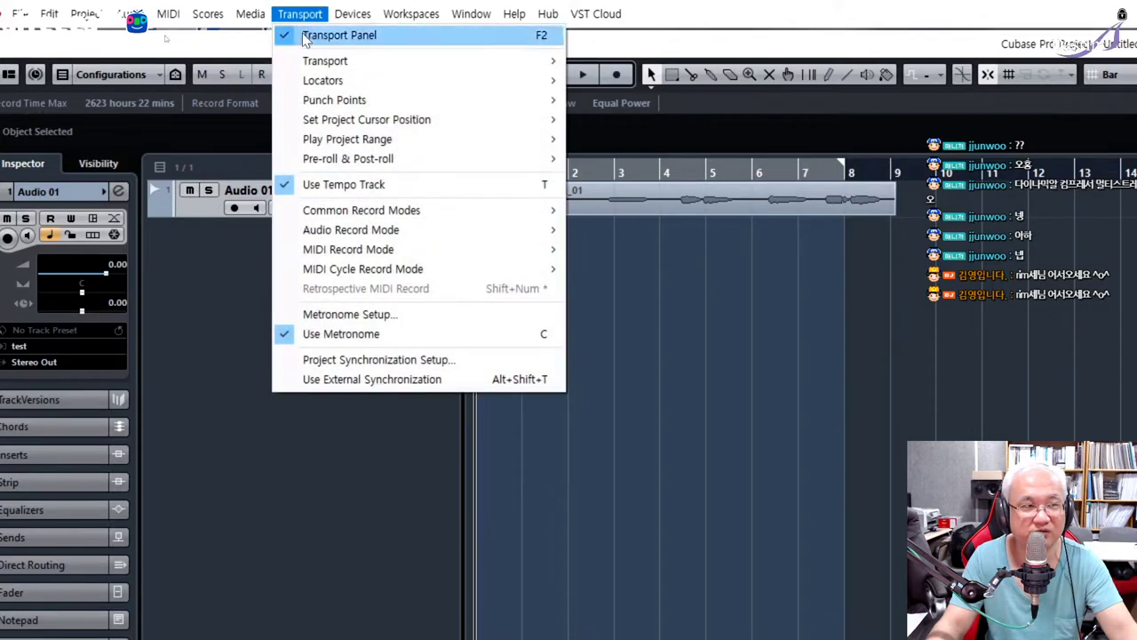
left_click(346, 314)
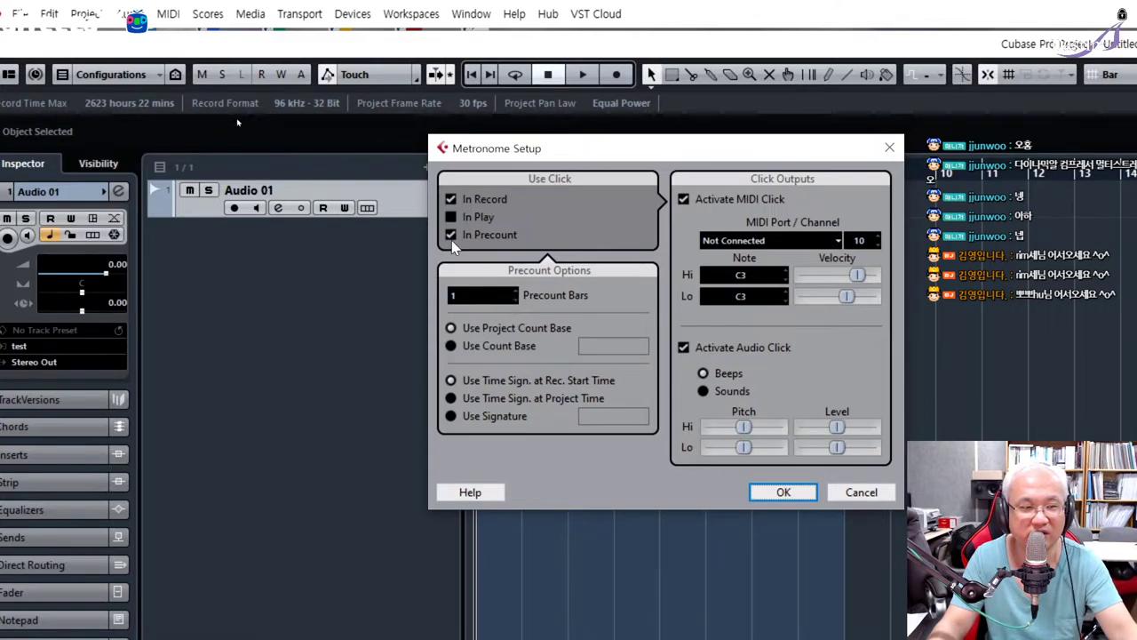
left_click(782, 493)
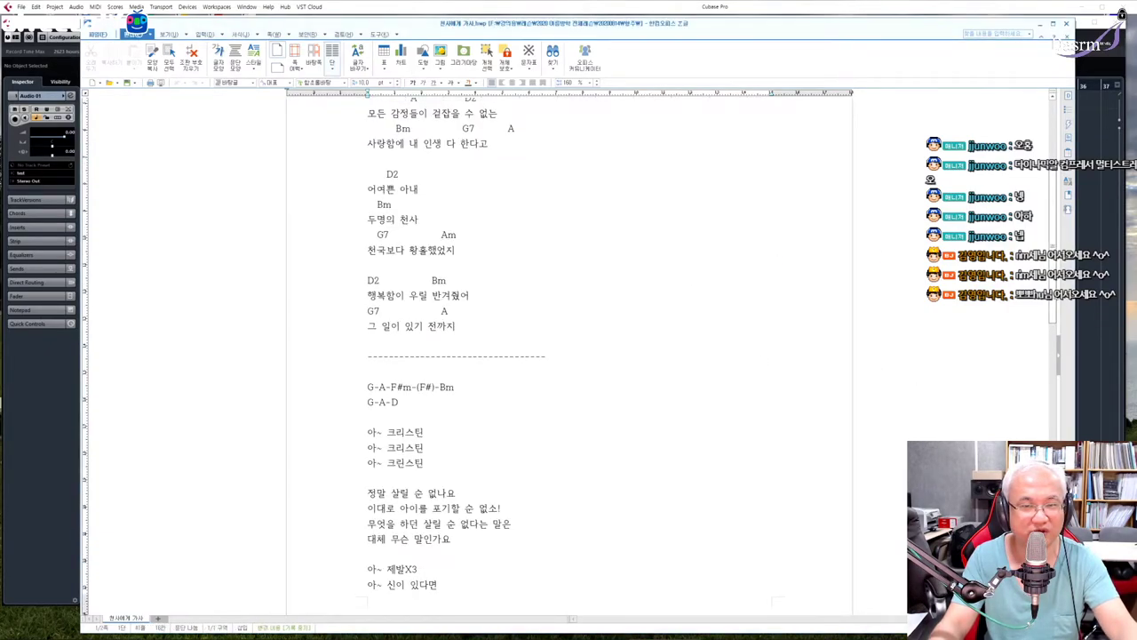
Read through the 천사에게 lyric and chord sheet in the Hangul document, including the song description on its second page
scroll(1058, 226, "up", 5)
scroll(1058, 226, "down", 3)
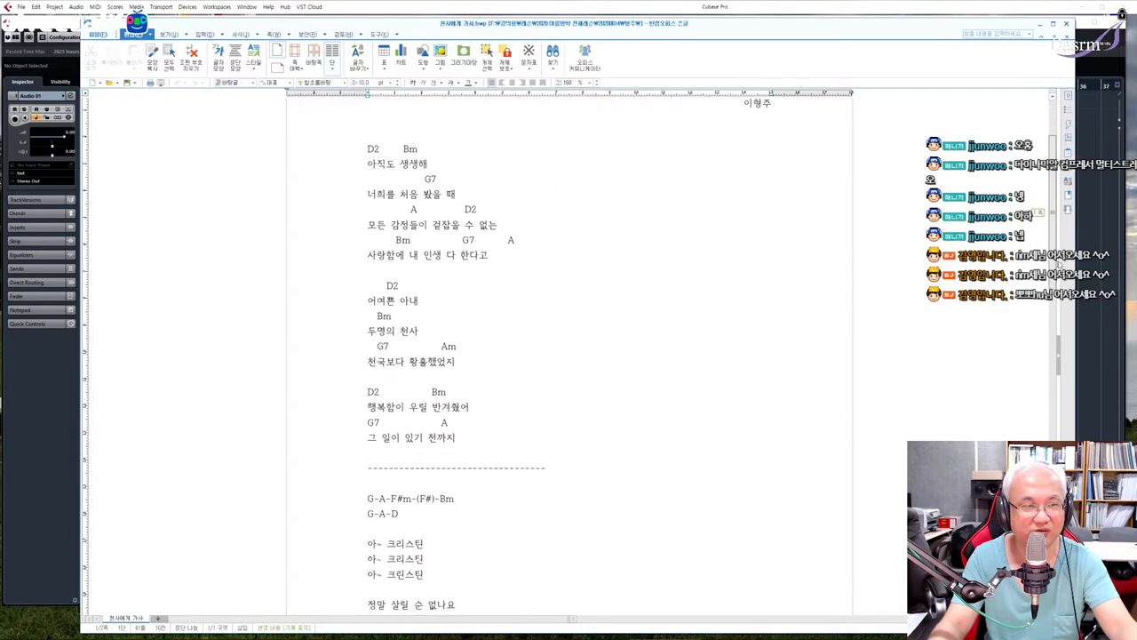
scroll(569, 355, "down", 12)
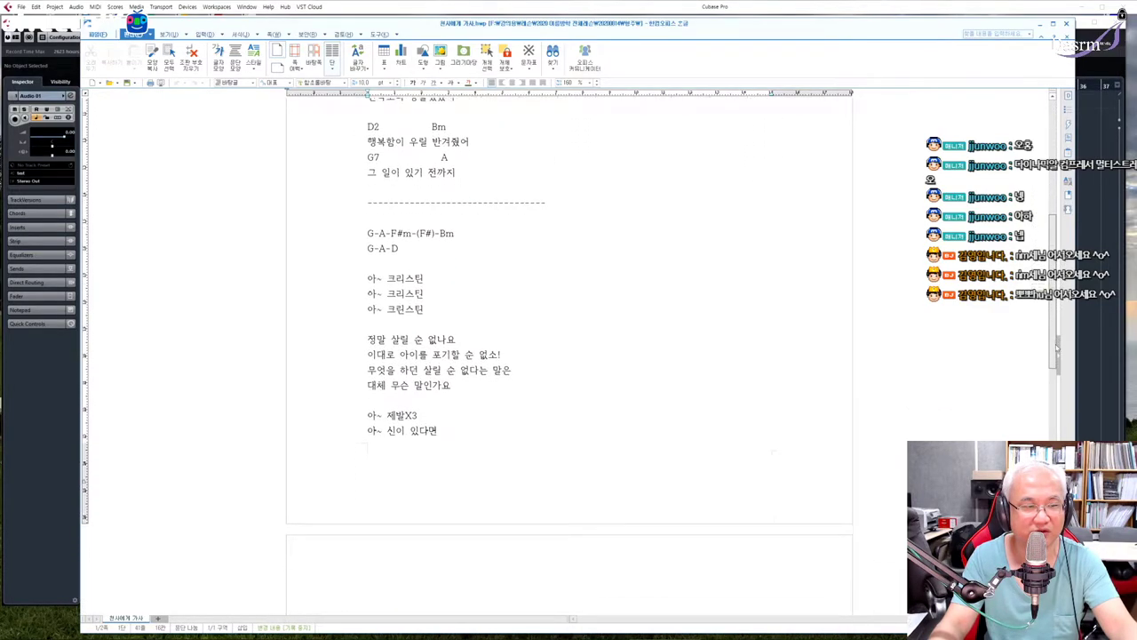
scroll(569, 355, "down", 1)
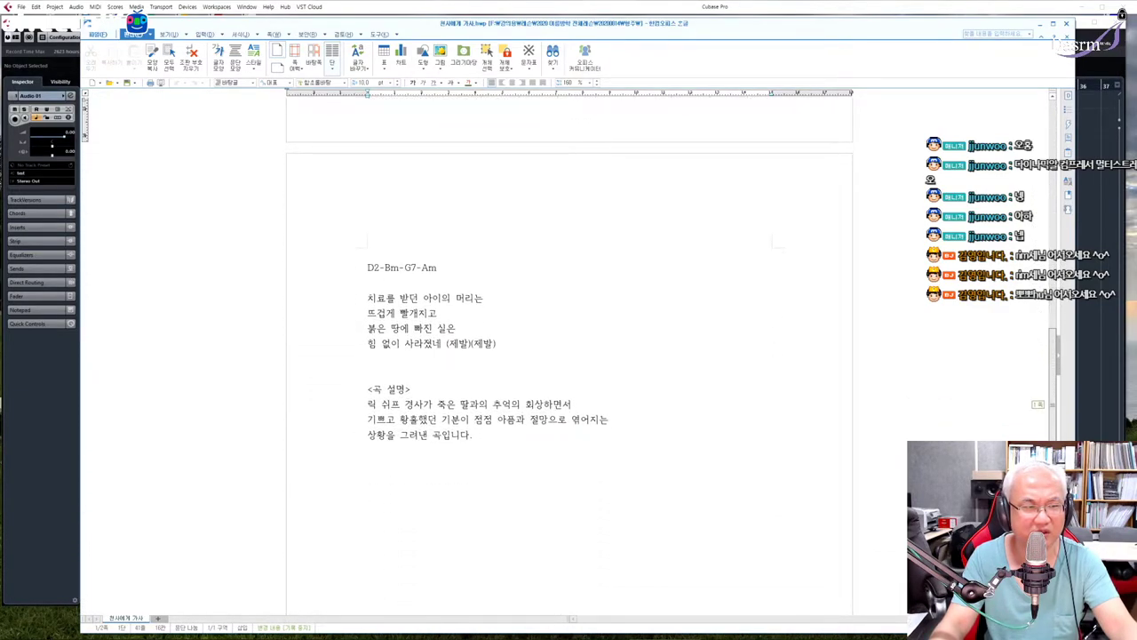
scroll(568, 355, "up", 1)
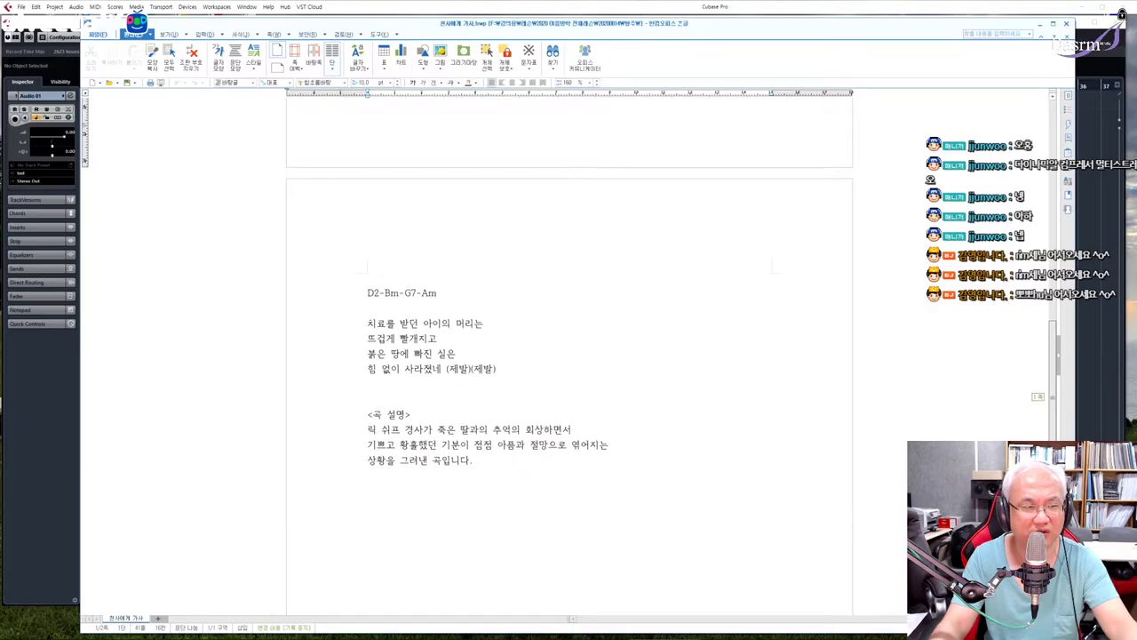
scroll(1042, 242, "up", 12)
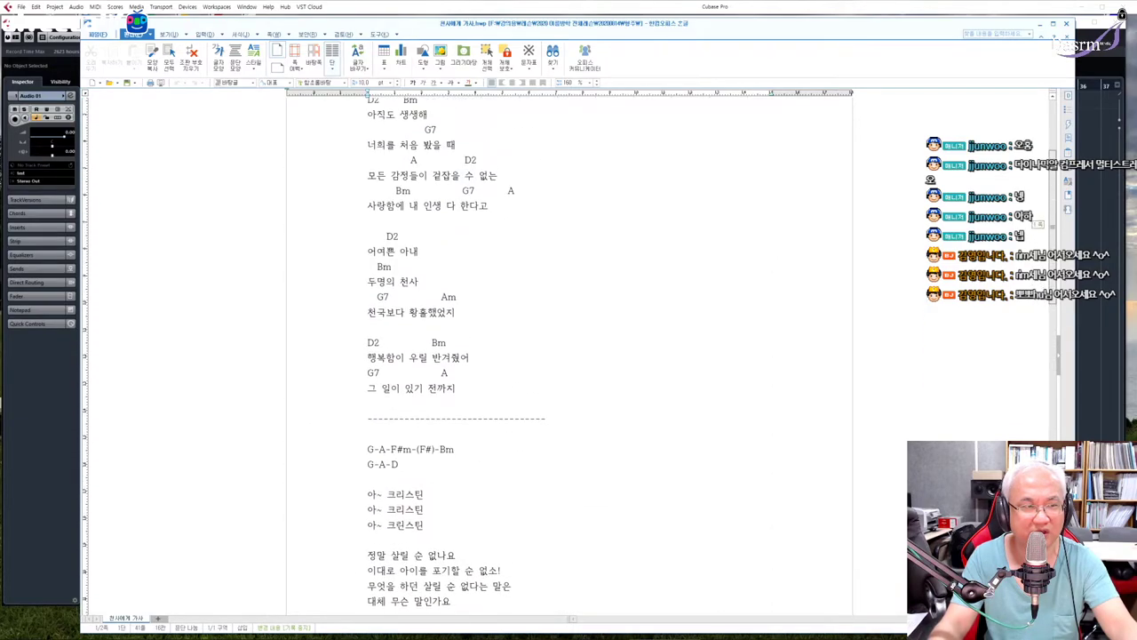
scroll(1041, 241, "up", 2)
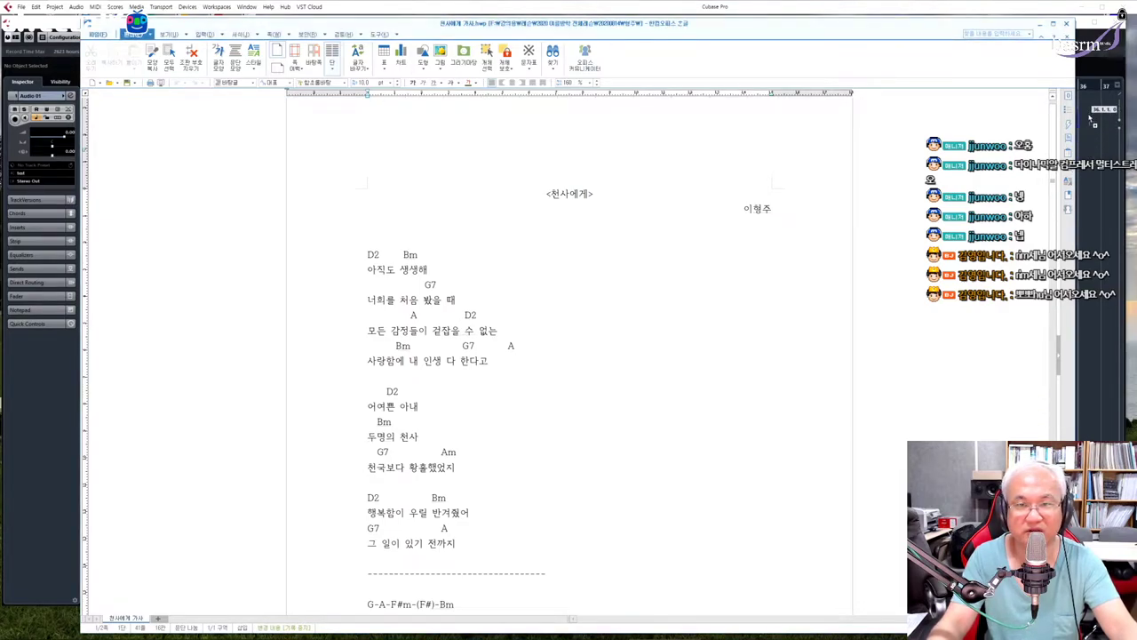
Import the 천사에게 audio file, copied to the working directory and converted from 48 to 96 kHz, and move its clip to bar 0
left_click_drag(1091, 118, 1091, 120)
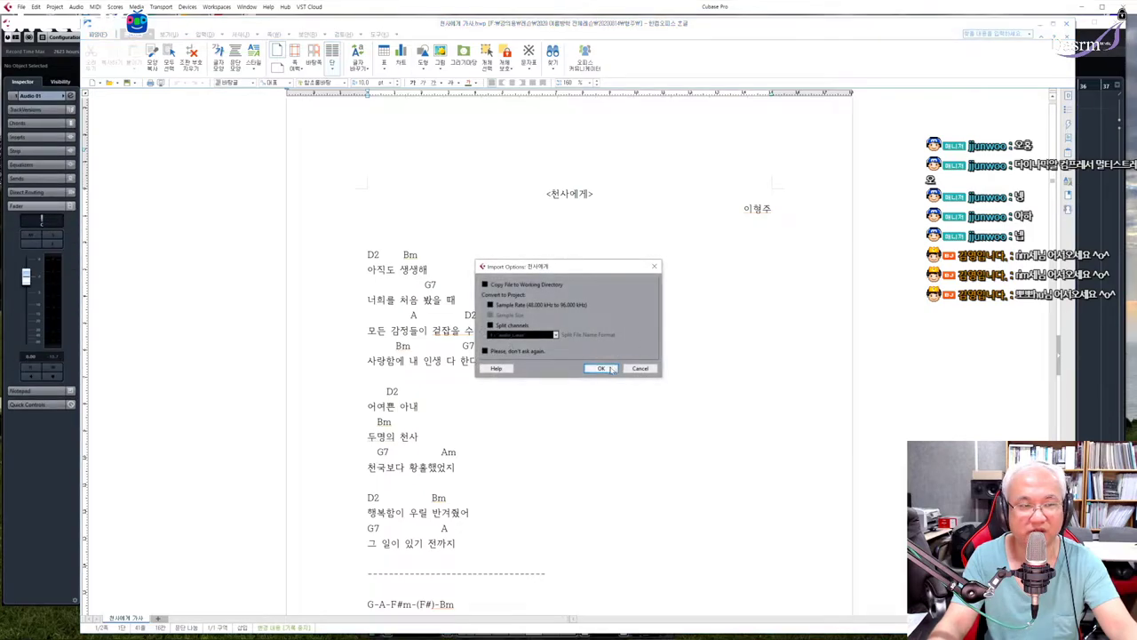
left_click(485, 286)
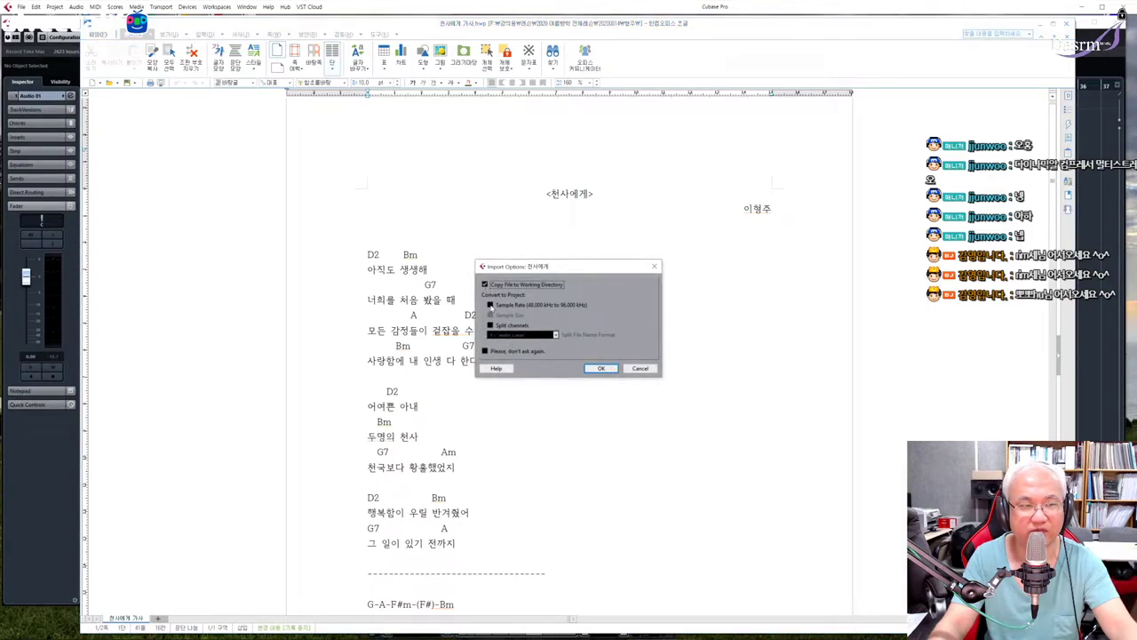
left_click(490, 305)
left_click(601, 368)
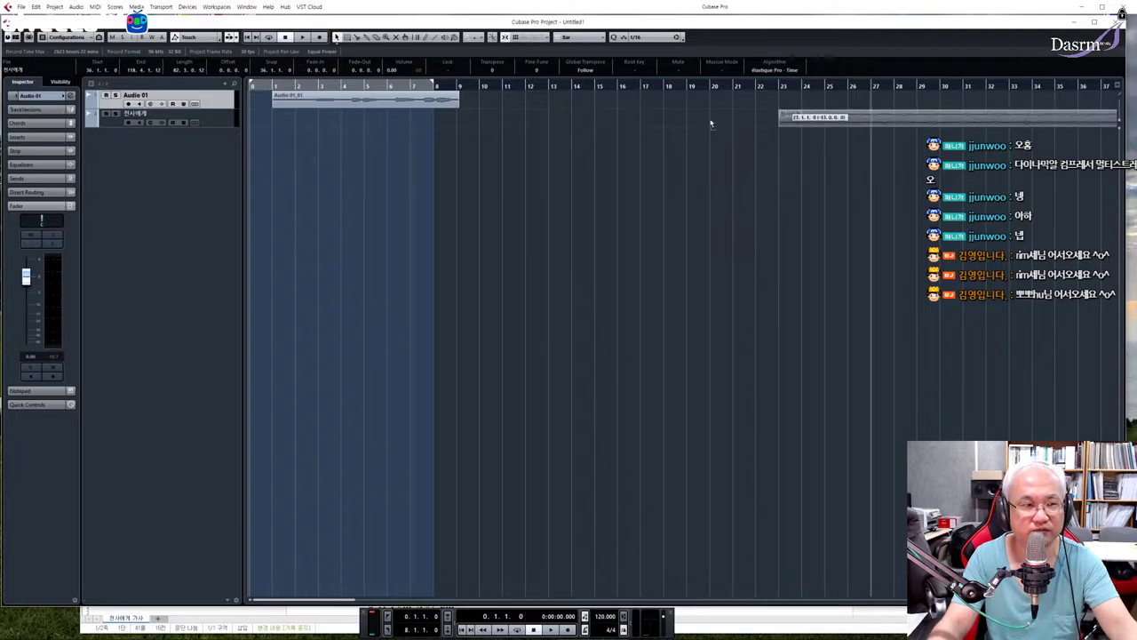
left_click_drag(782, 117, 254, 113)
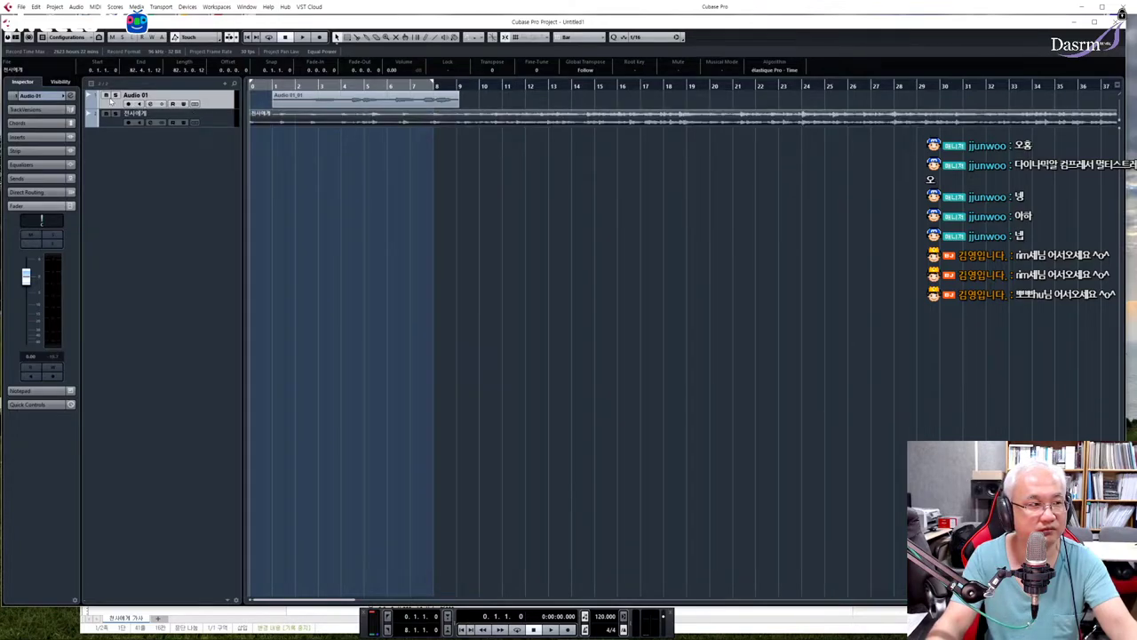
Mute Audio 01 and play the 천사에게 track, selecting it and enlarging its waveform
left_click(106, 95)
key("space")
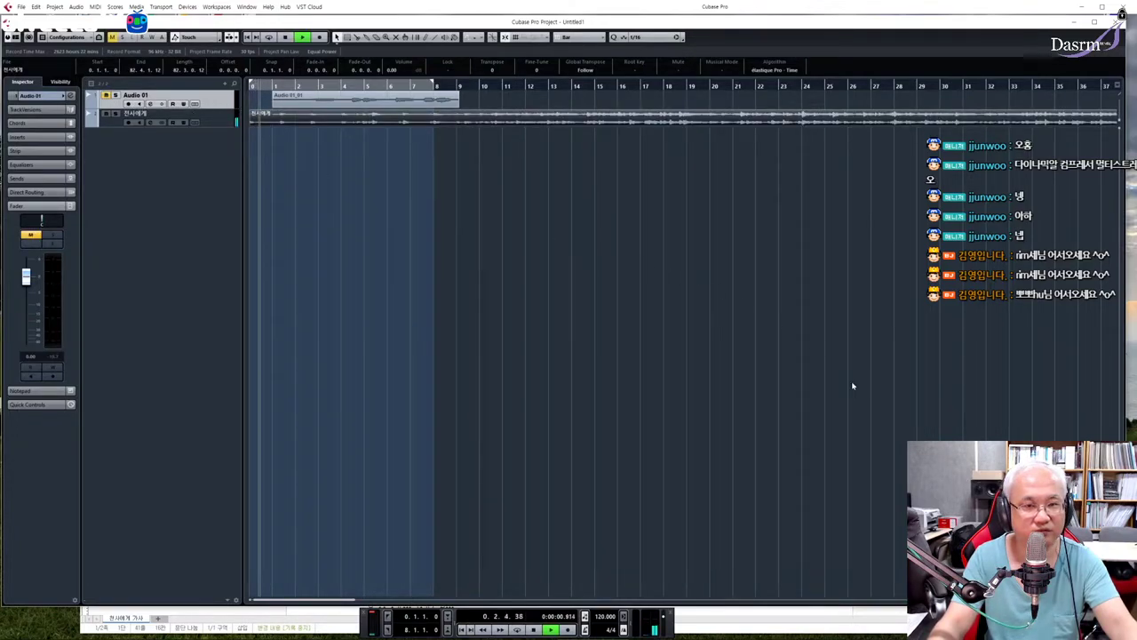
key("g")
key("g")
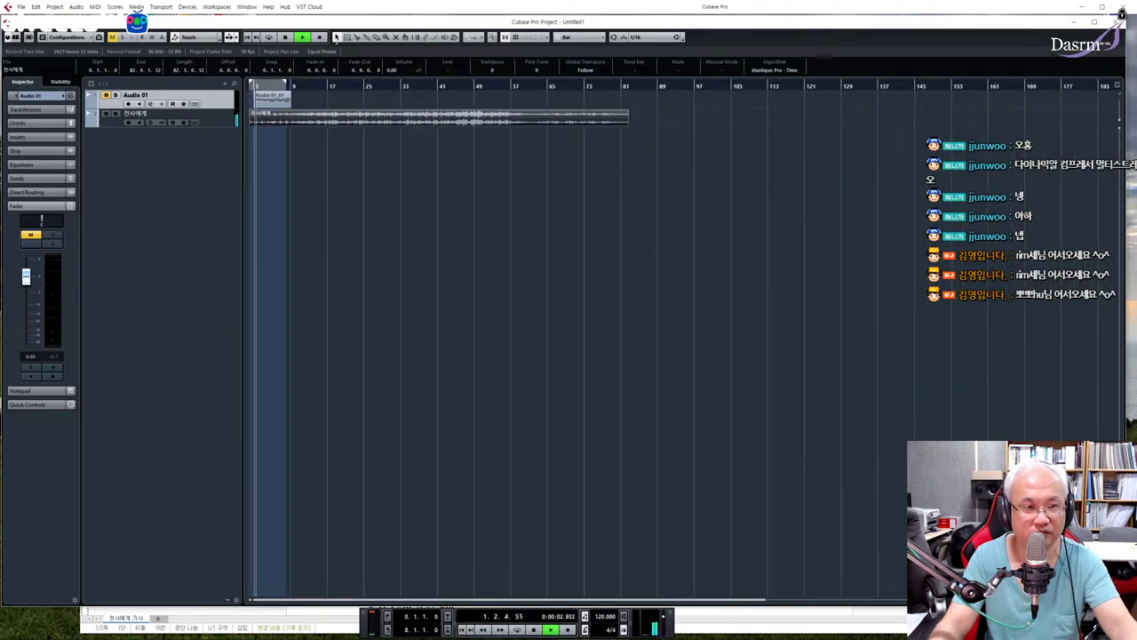
key("h")
key("h")
key("h")
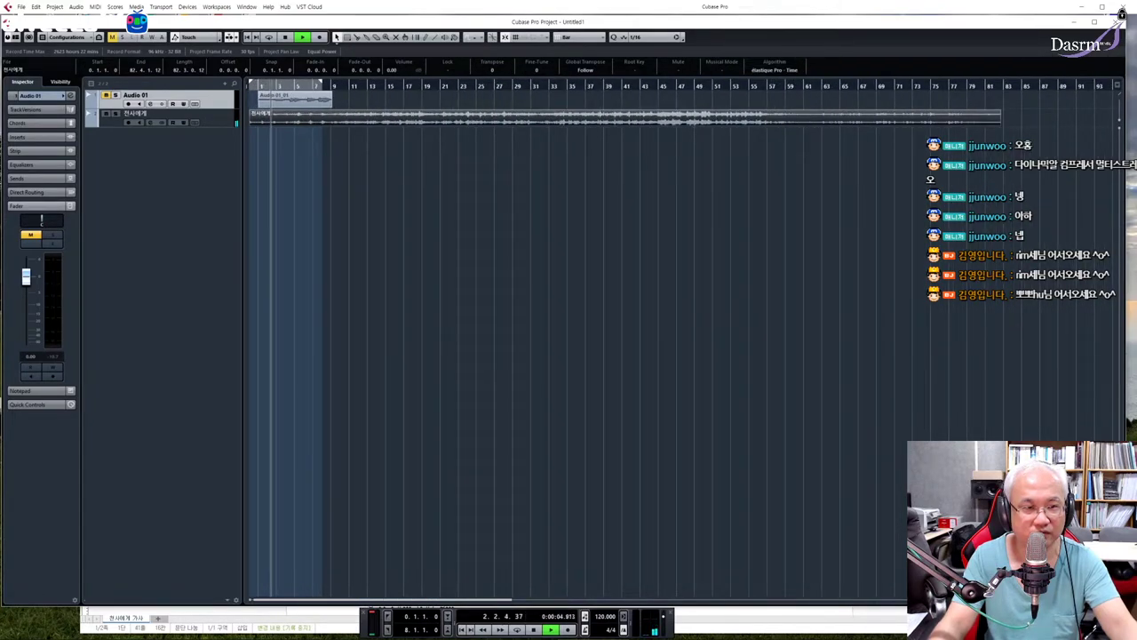
left_click(208, 115)
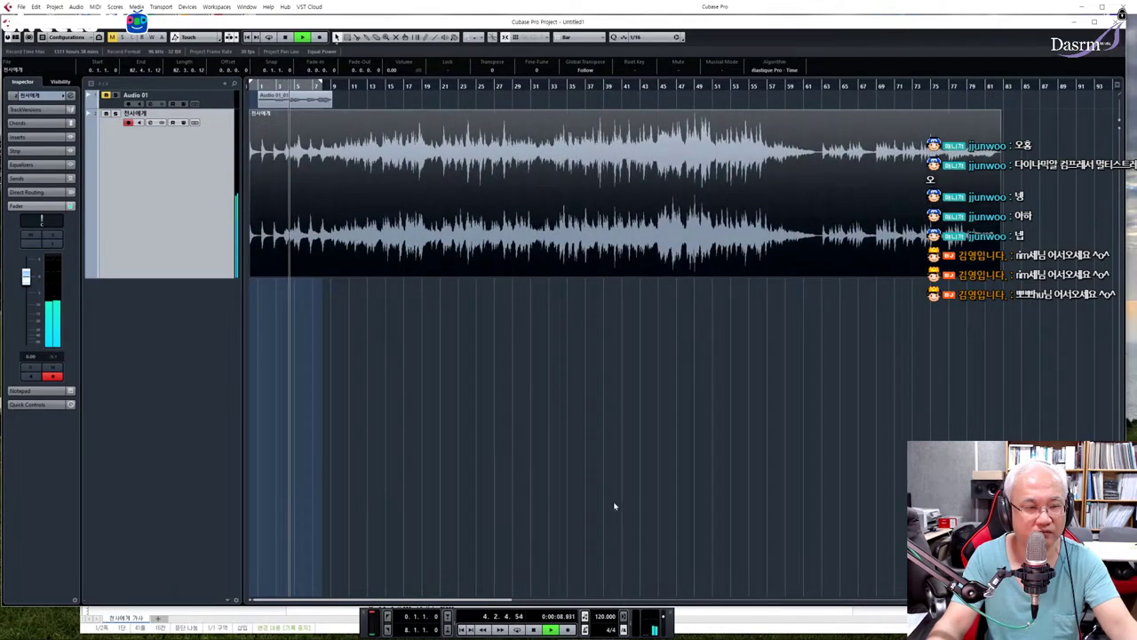
Switch to the Hangul document and follow the 천사에게 lyrics and chords through both pages during playback, then return to Cubase
key("alt+Tab")
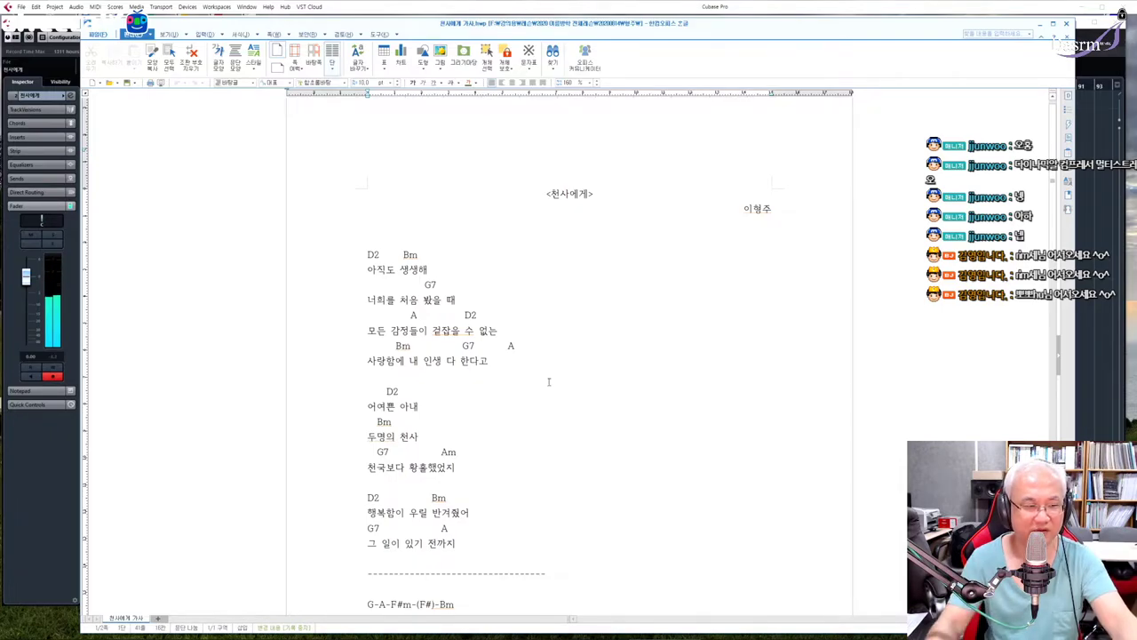
scroll(498, 406, "down", 1)
scroll(516, 390, "down", 3)
scroll(536, 361, "up", 3)
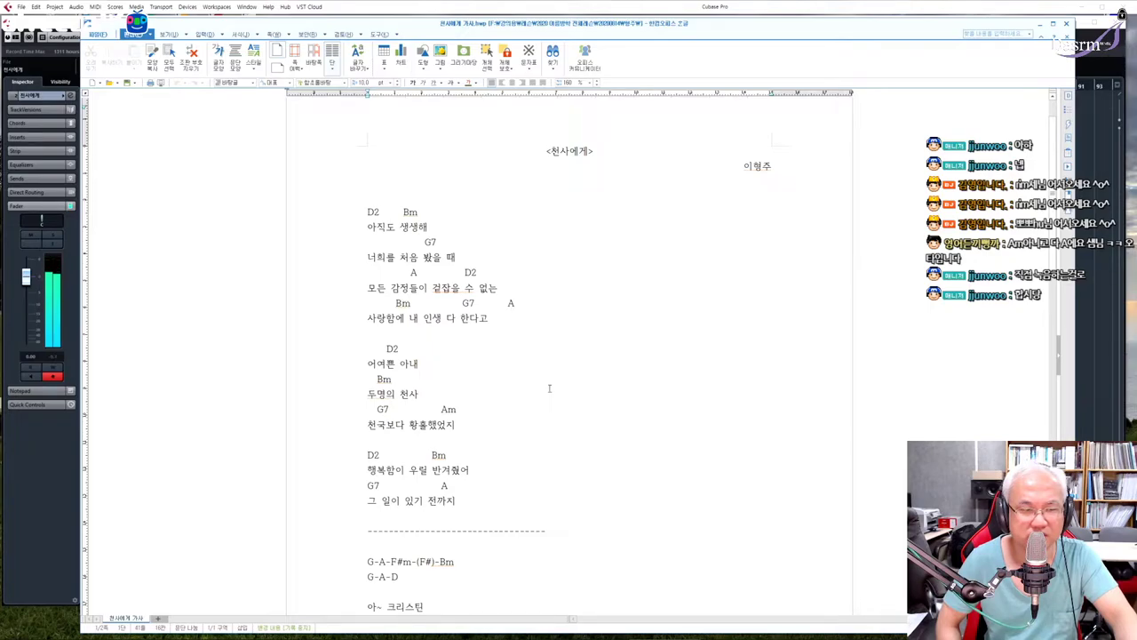
scroll(502, 414, "down", 4)
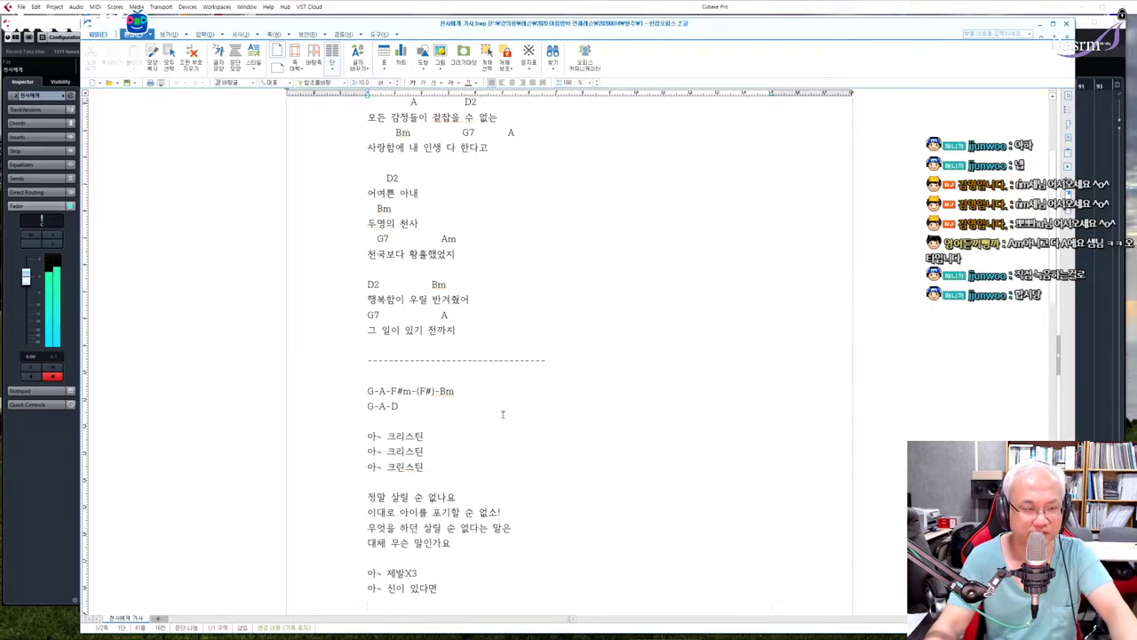
scroll(502, 414, "down", 2)
scroll(505, 400, "down", 9)
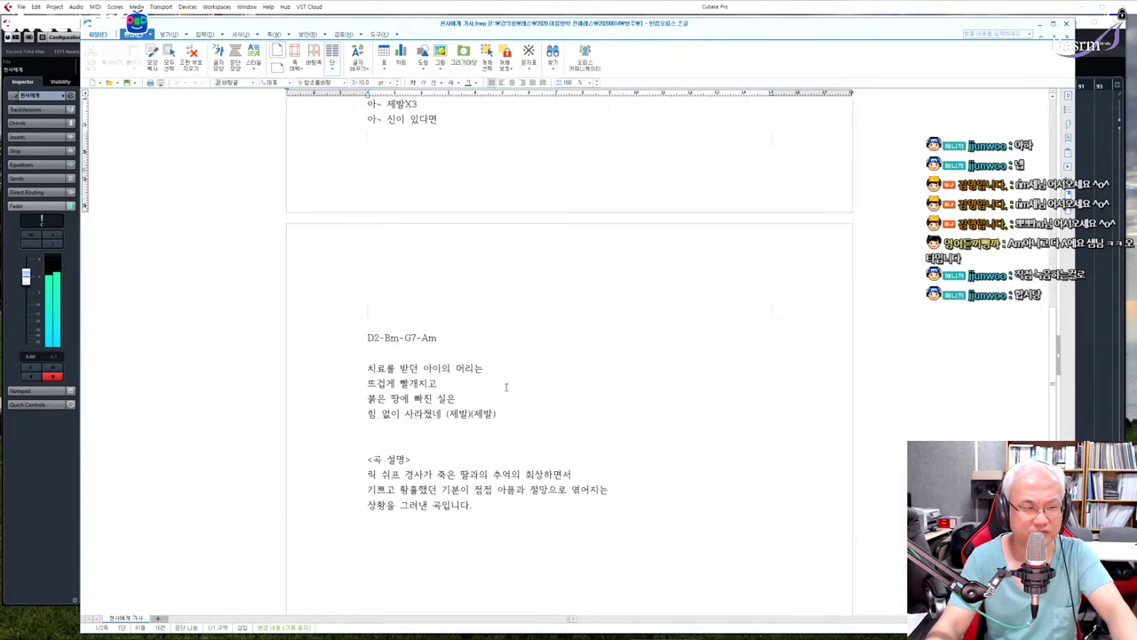
scroll(507, 385, "up", 7)
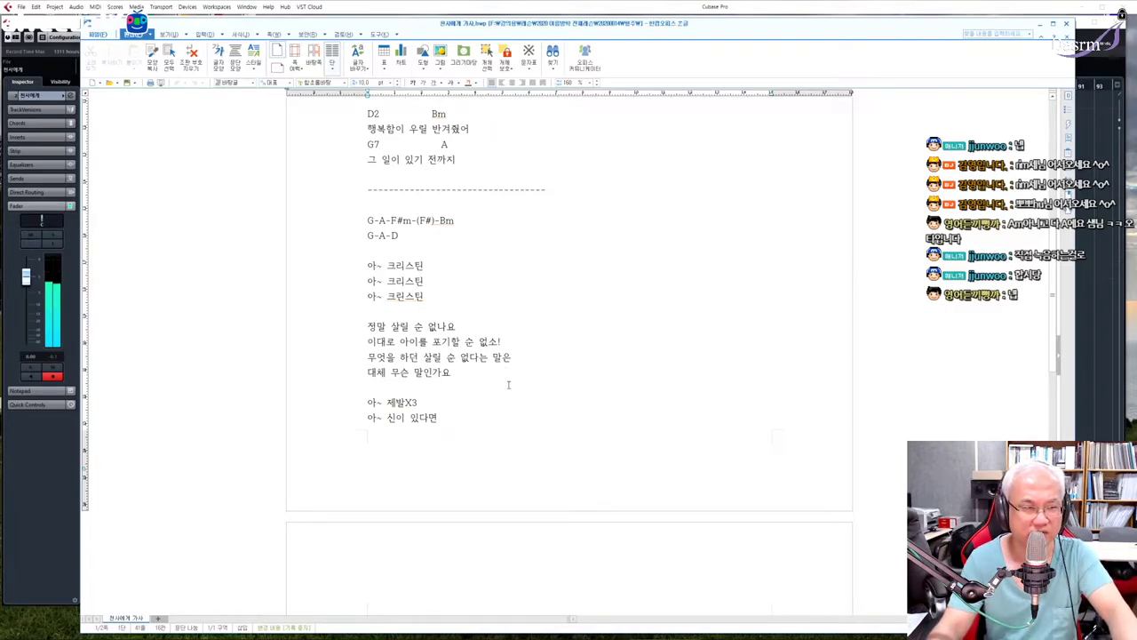
scroll(513, 384, "down", 2)
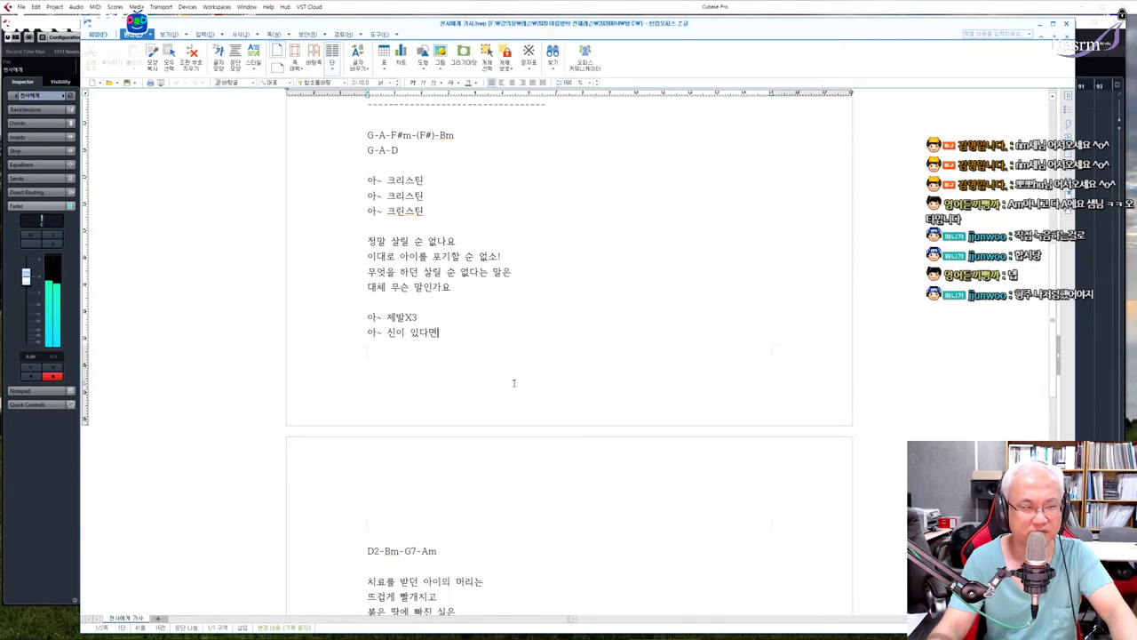
left_click(69, 445)
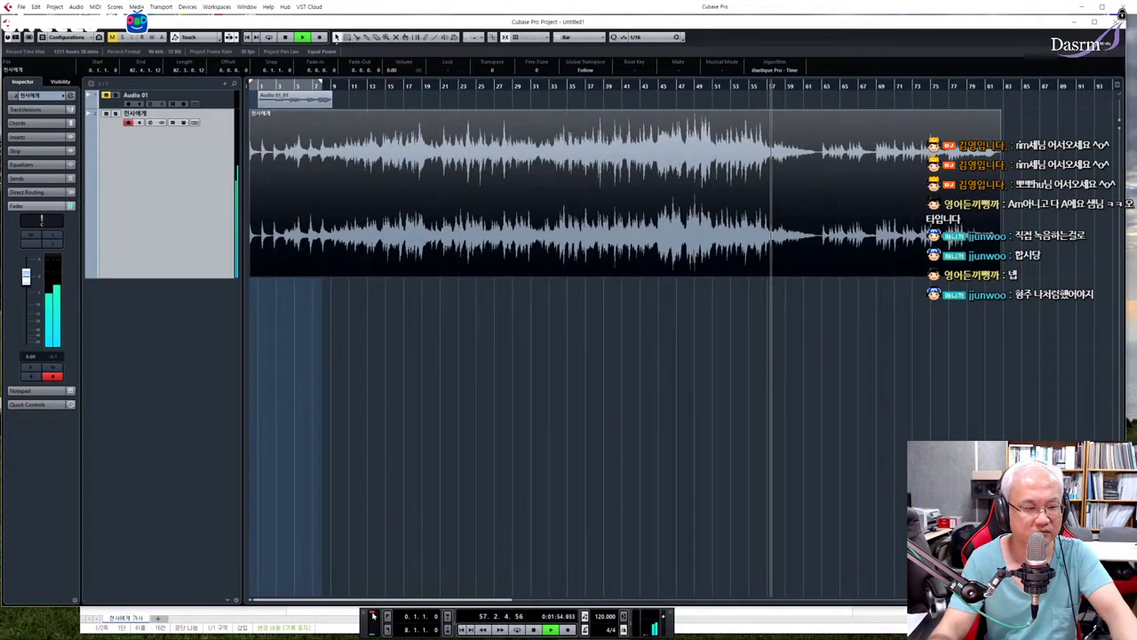
Reopen the 천사에게 lyric sheet and compare its second-page verse and song description with the first-page verses and chorus chords
left_click(724, 626)
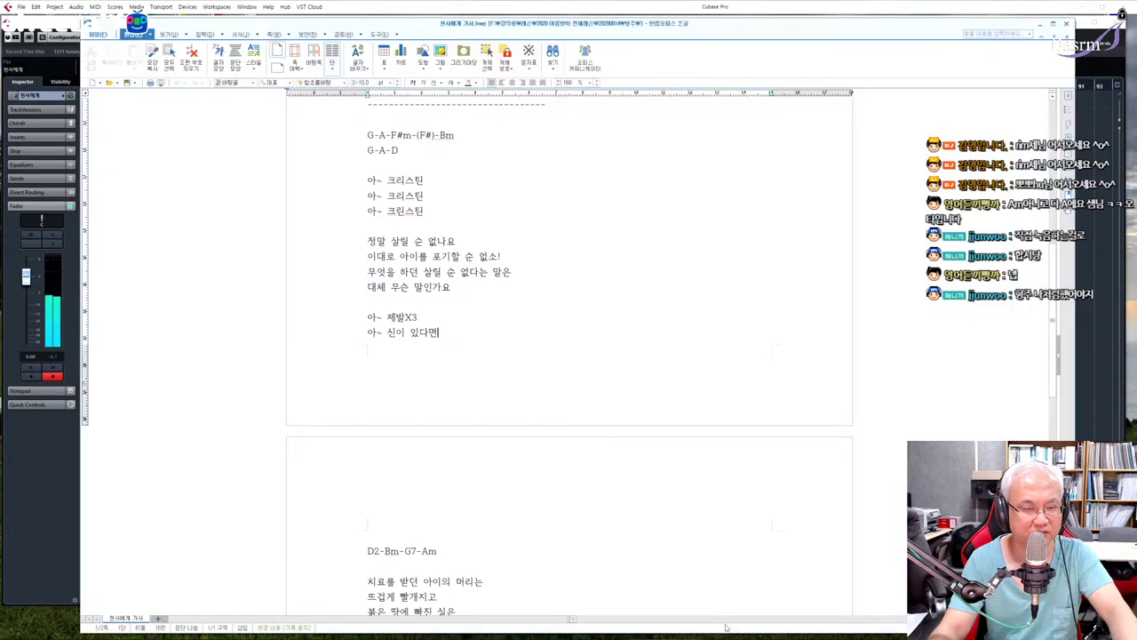
scroll(602, 495, "down", 4)
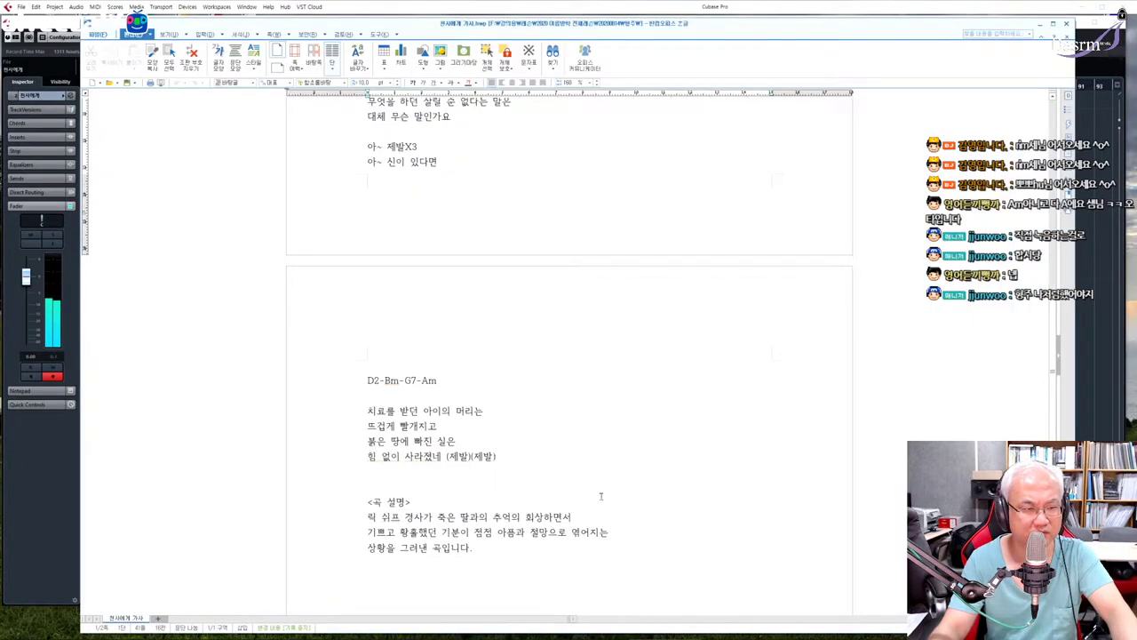
scroll(601, 487, "down", 5)
scroll(595, 471, "up", 4)
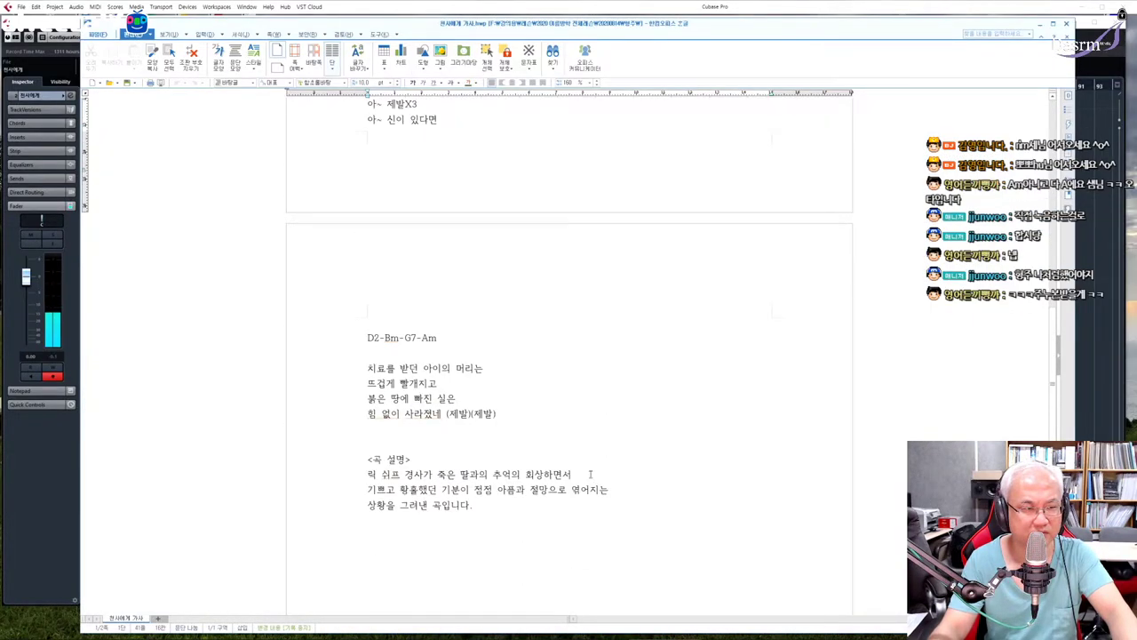
scroll(590, 473, "up", 12)
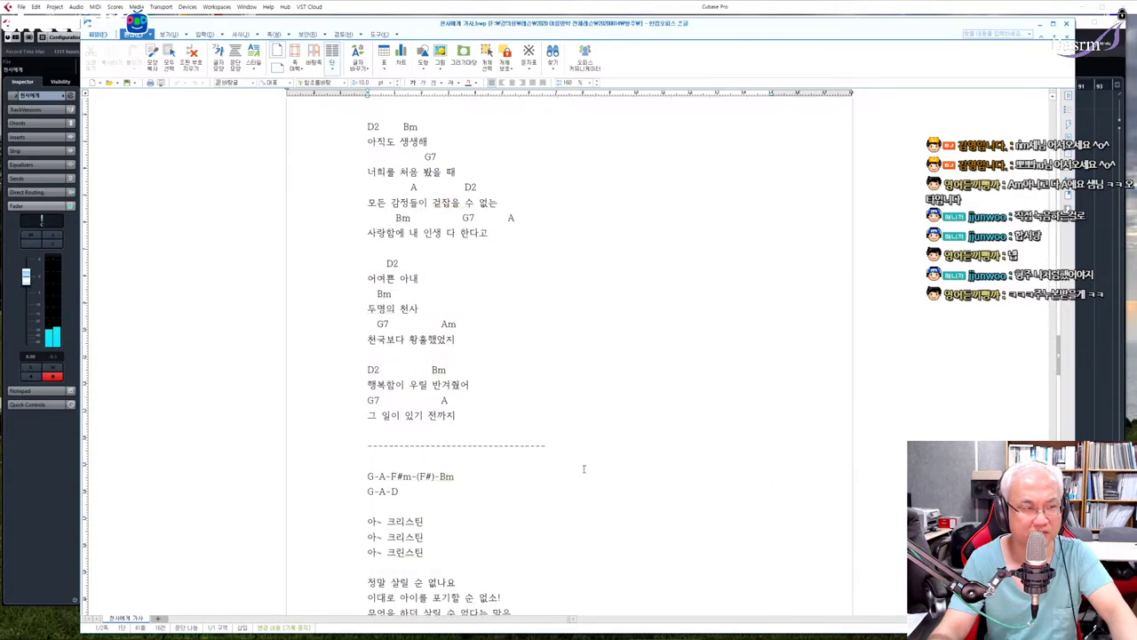
scroll(584, 468, "up", 3)
scroll(583, 466, "down", 4)
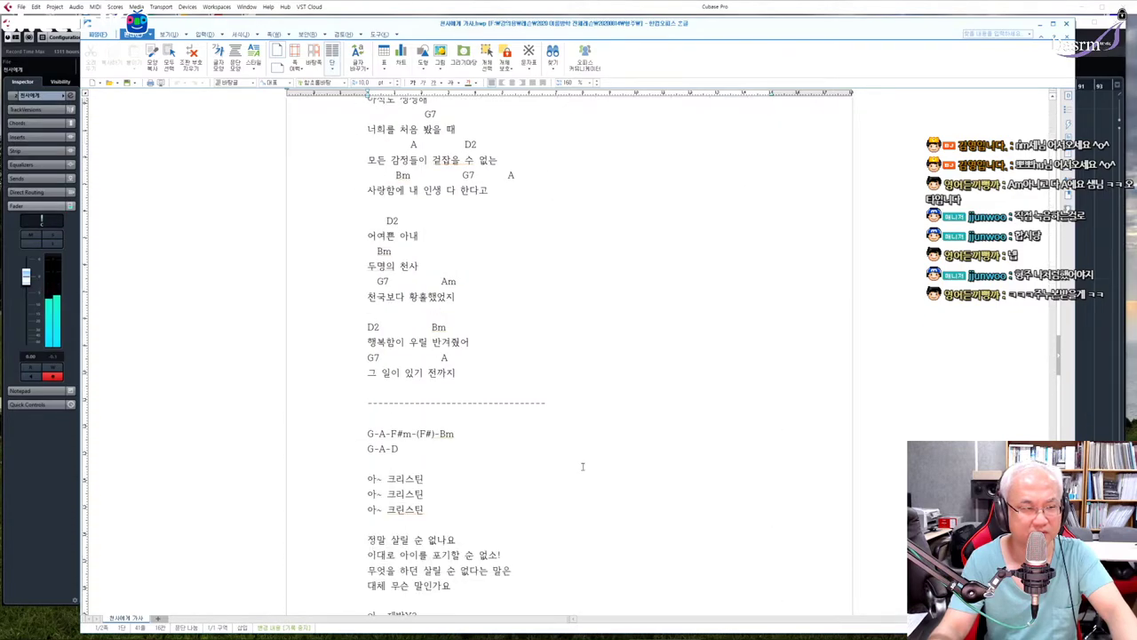
scroll(583, 466, "down", 4)
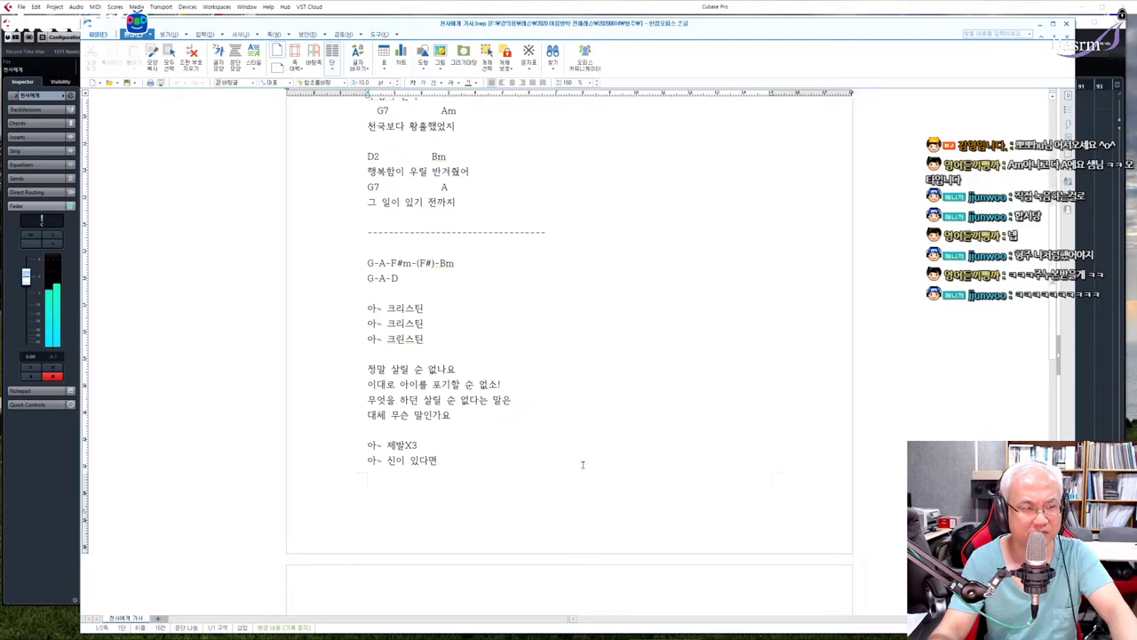
scroll(583, 463, "down", 6)
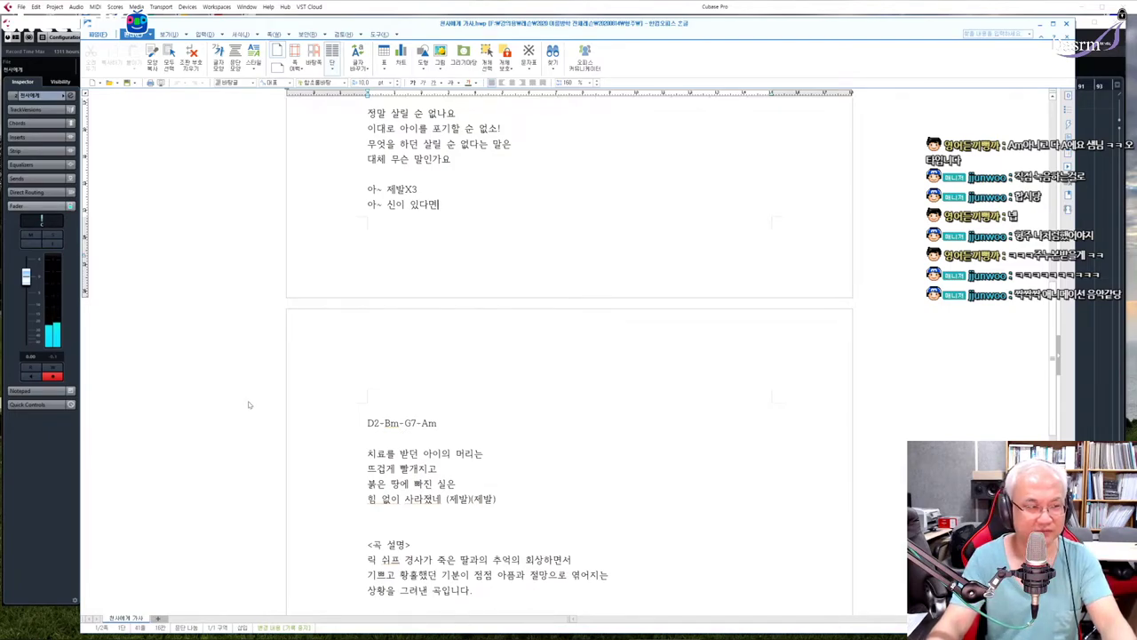
Switch back to Cubase, stop playback and add one Kontakt instrument track routed to Stereo Out
left_click(58, 457)
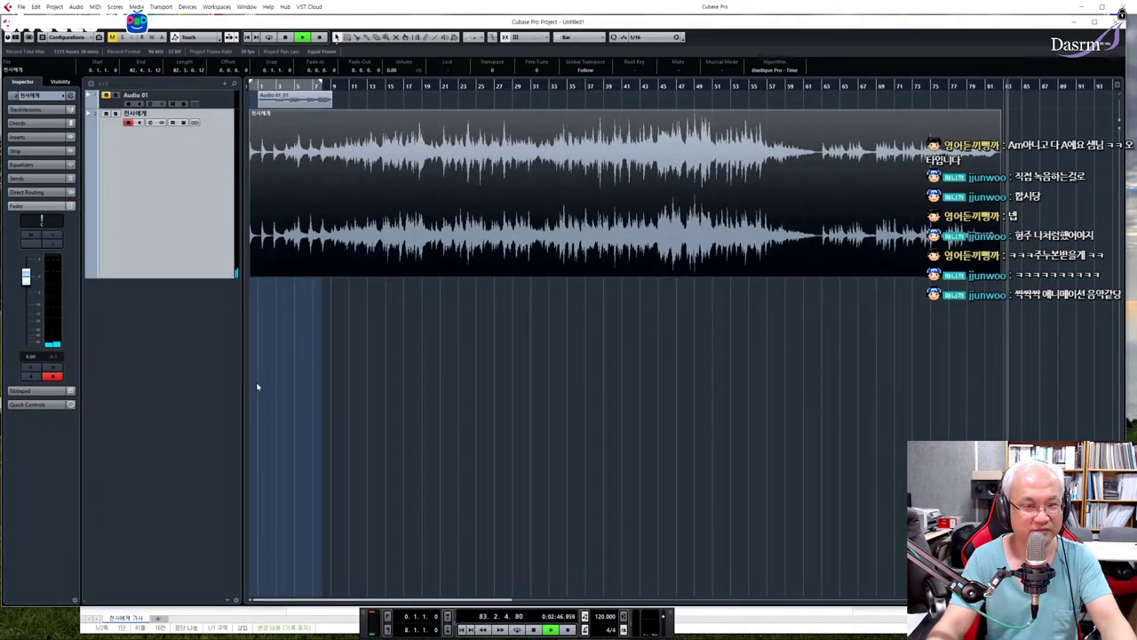
key("space")
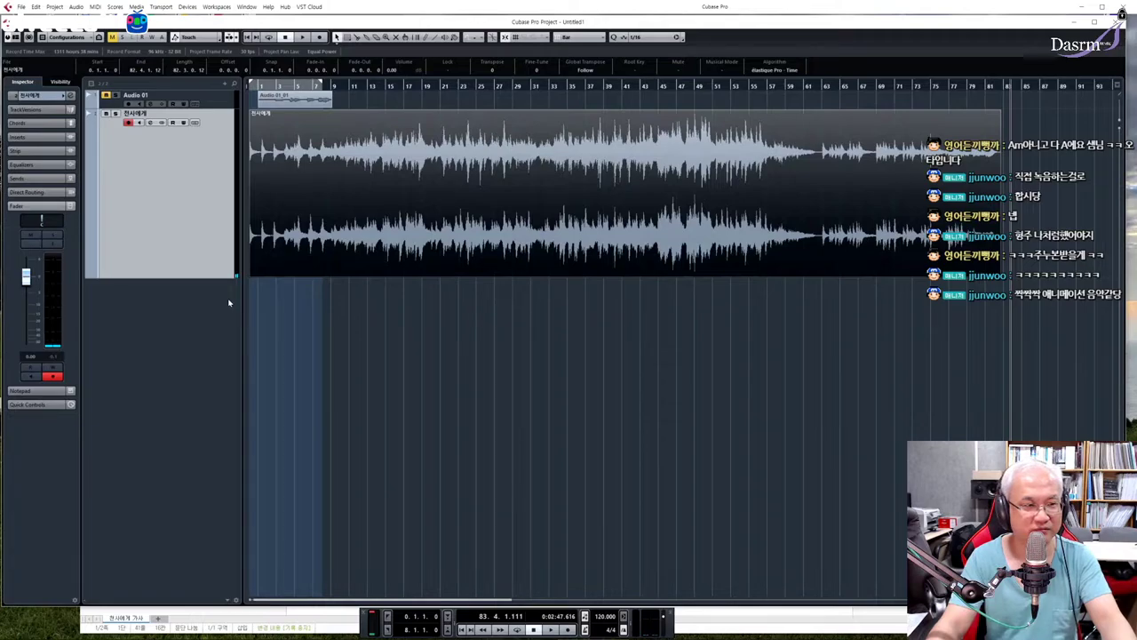
right_click(229, 303)
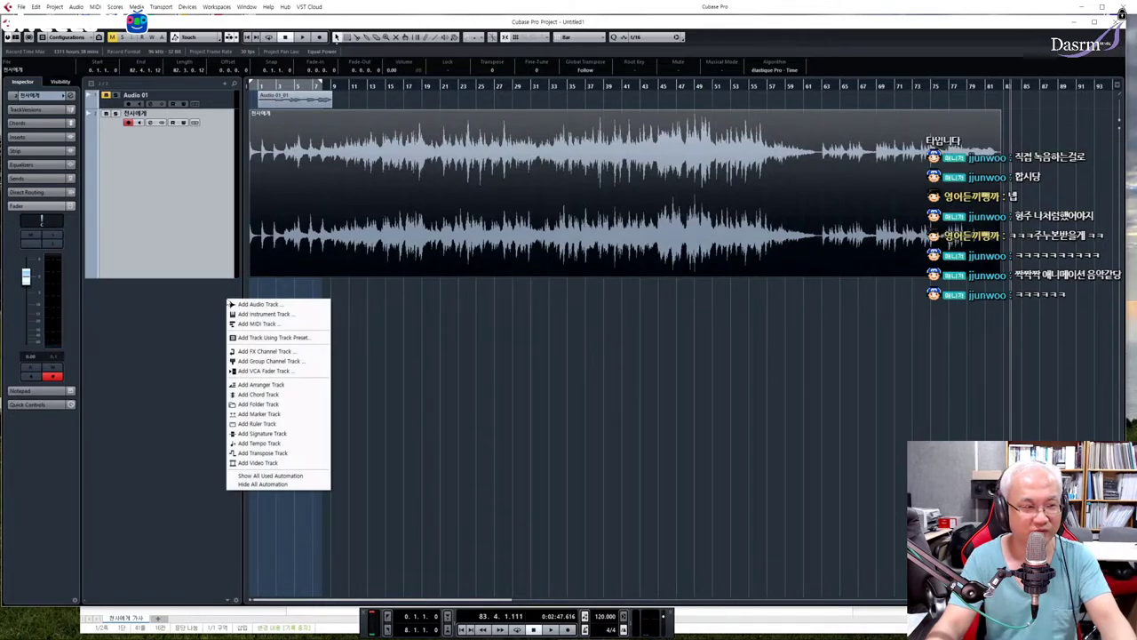
left_click(259, 315)
left_click(538, 331)
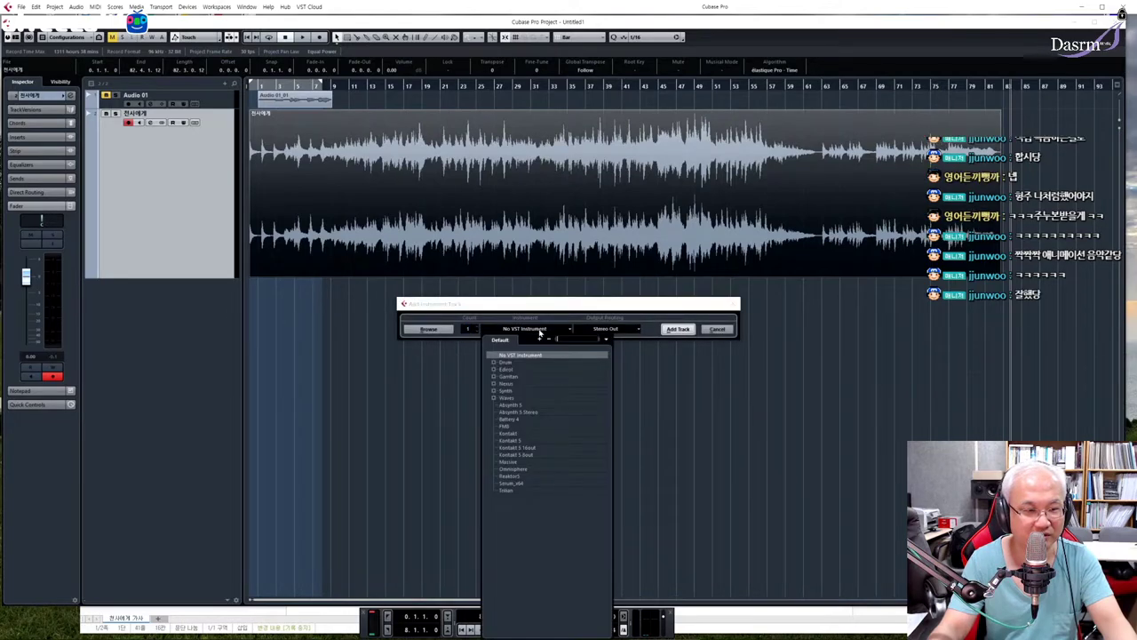
left_click(518, 433)
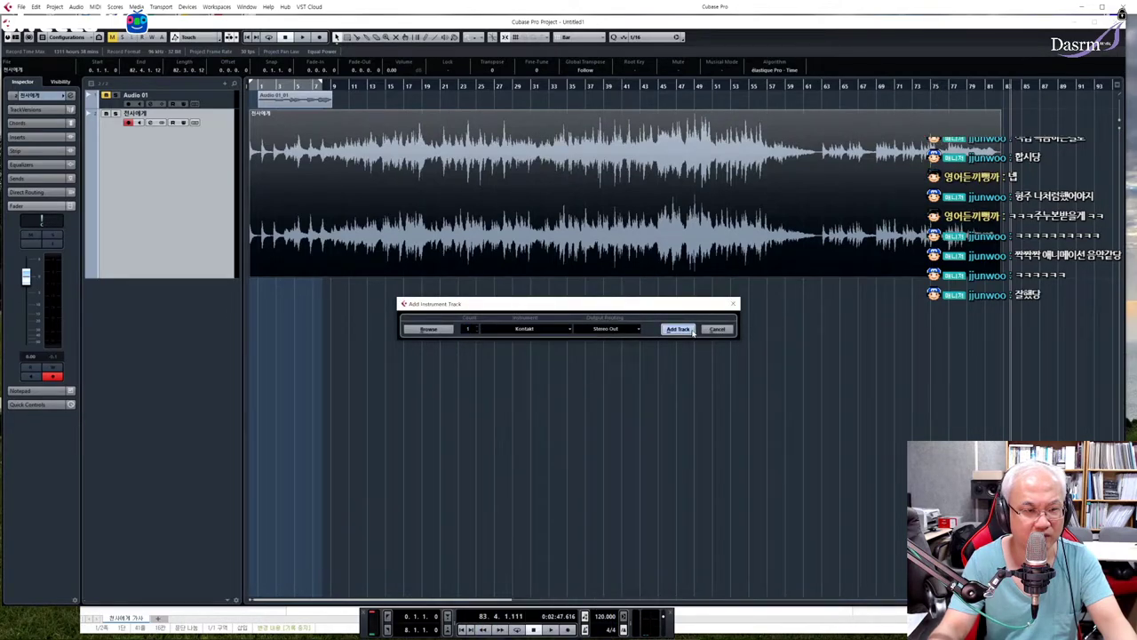
left_click(679, 327)
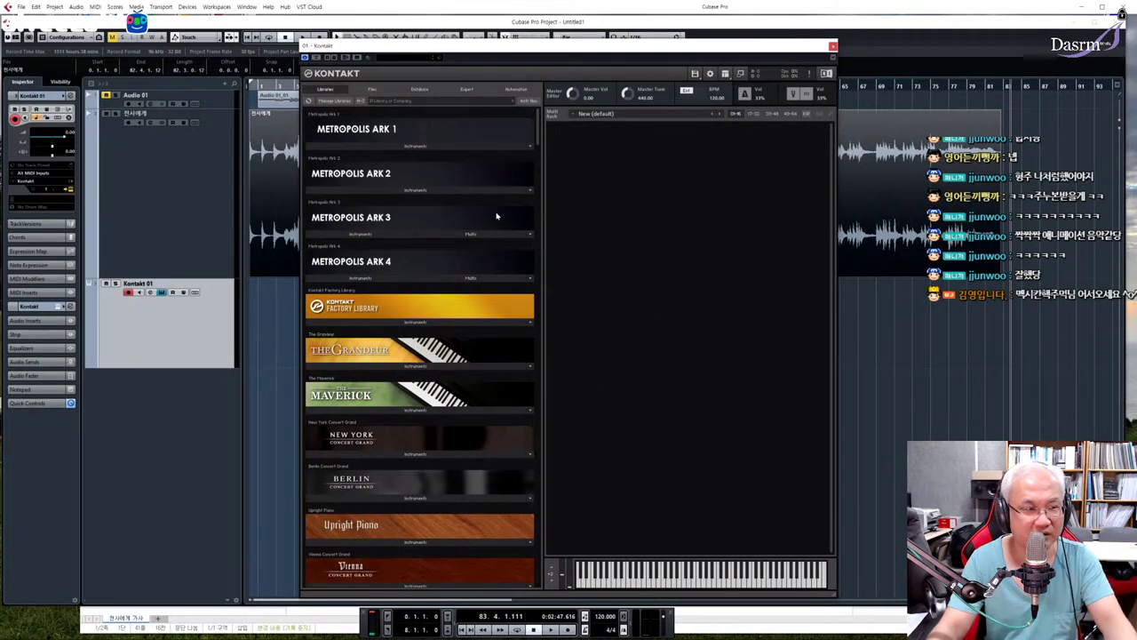
Browse the Kontakt libraries and load The Grandeur piano into the rack
scroll(534, 199, "down", 10)
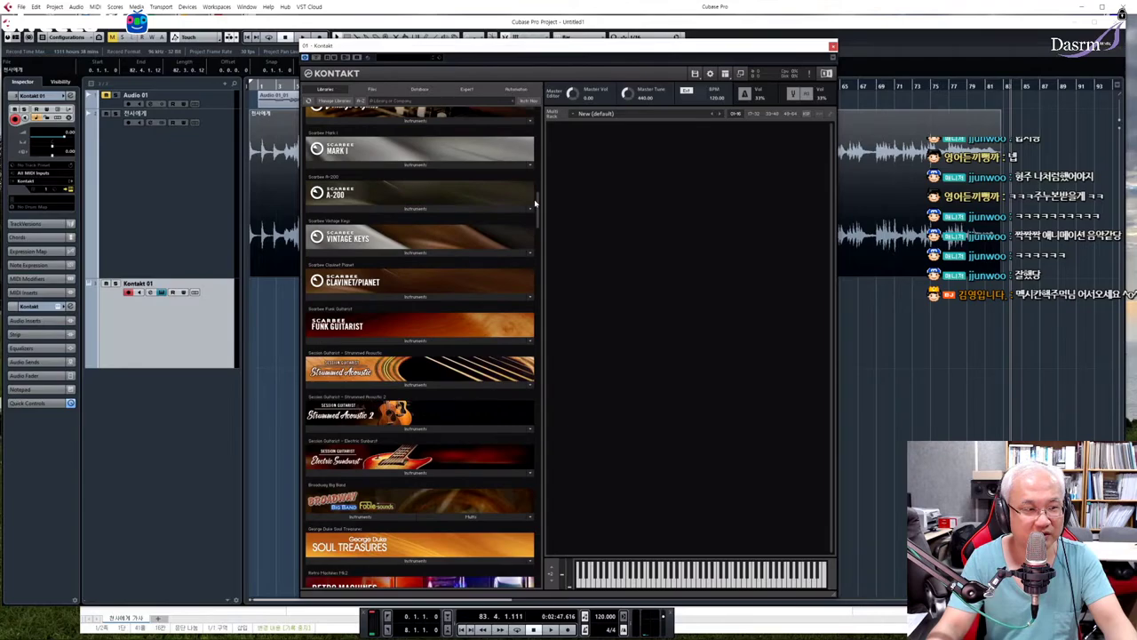
scroll(534, 151, "up", 6)
scroll(534, 151, "up", 7)
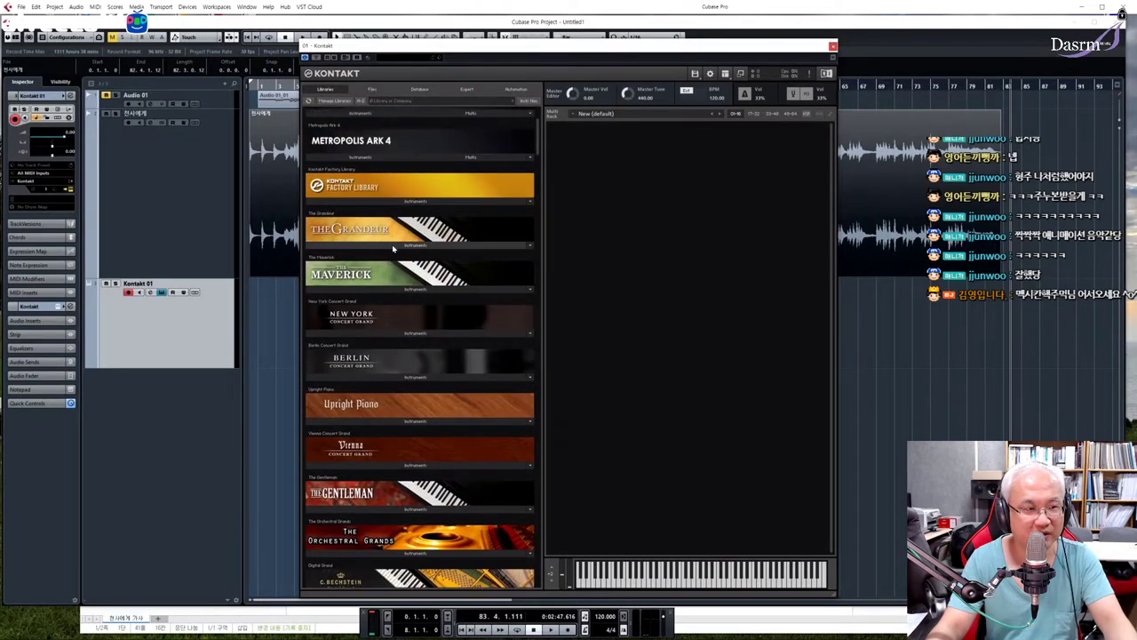
left_click(392, 244)
left_click_drag(360, 257, 650, 267)
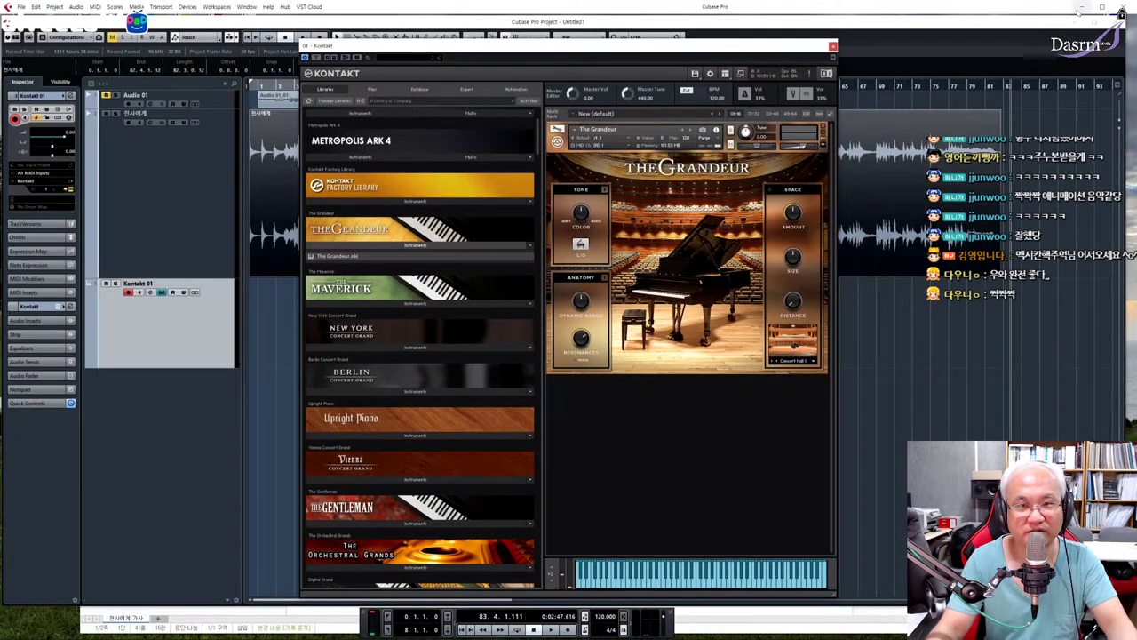
Minimize Cubase to examine the first-page verses and chords of the 천사에게 sheet, then bring Cubase back
left_click(1083, 8)
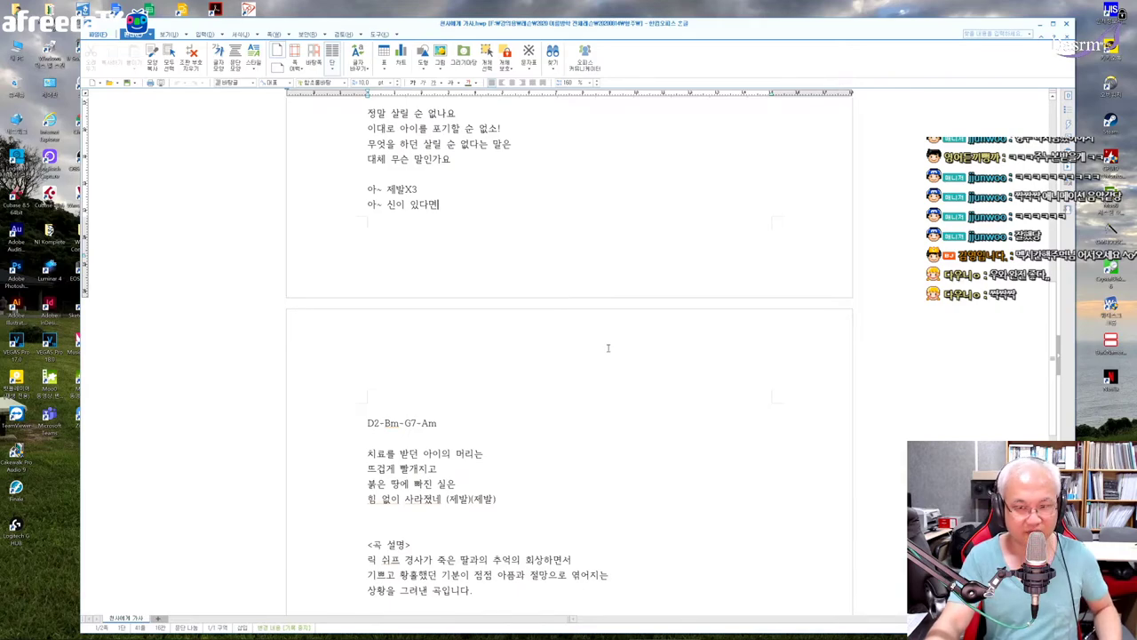
scroll(608, 347, "up", 15)
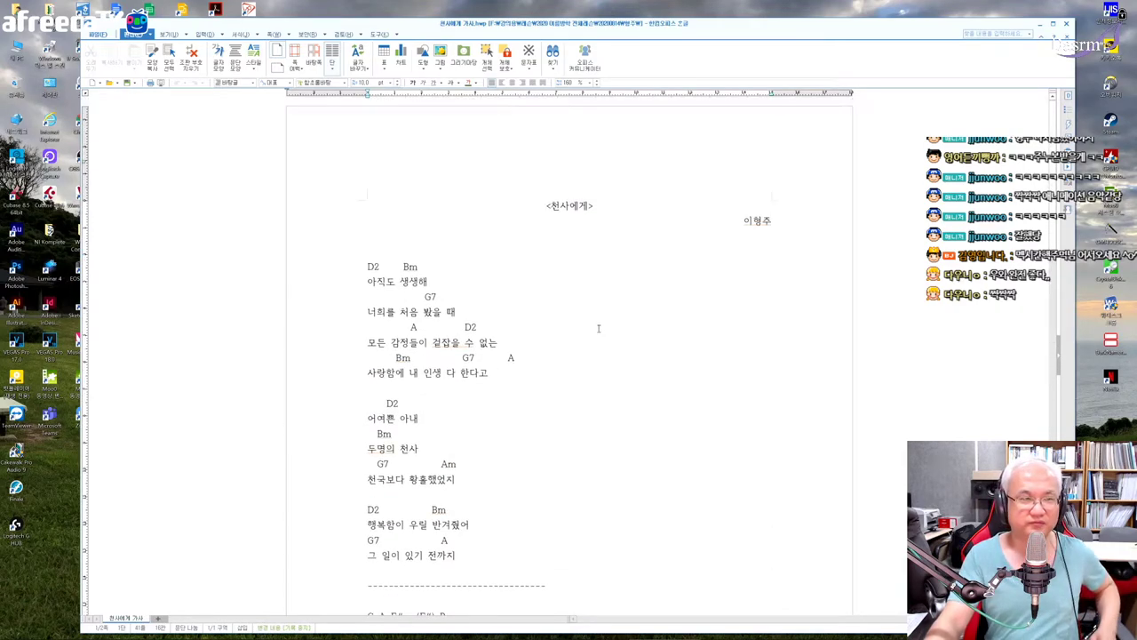
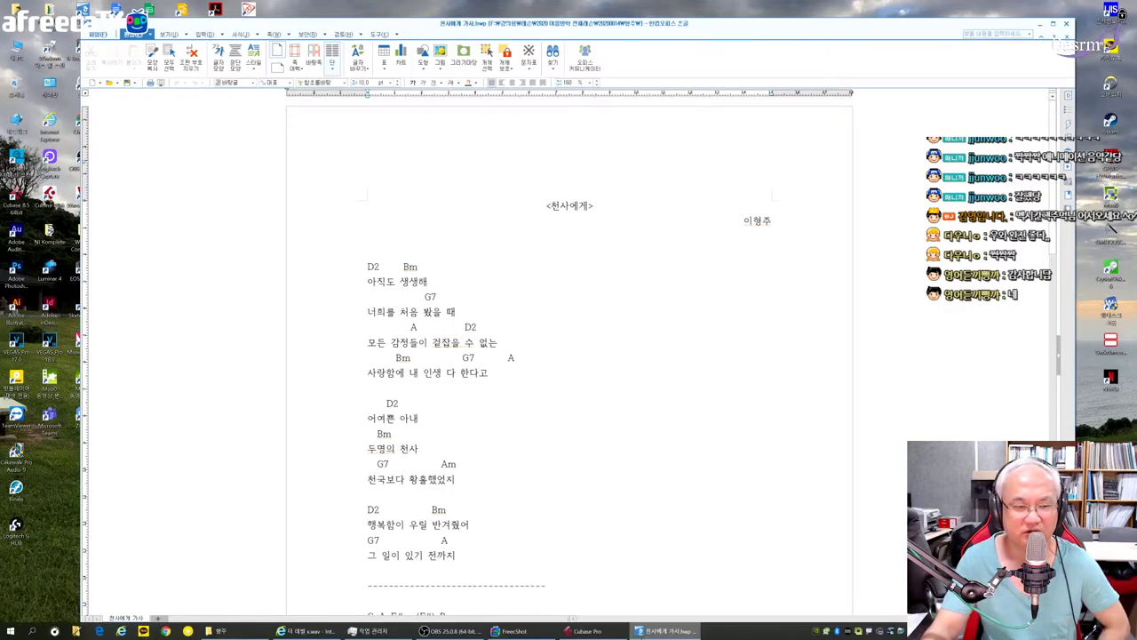
left_click(609, 633)
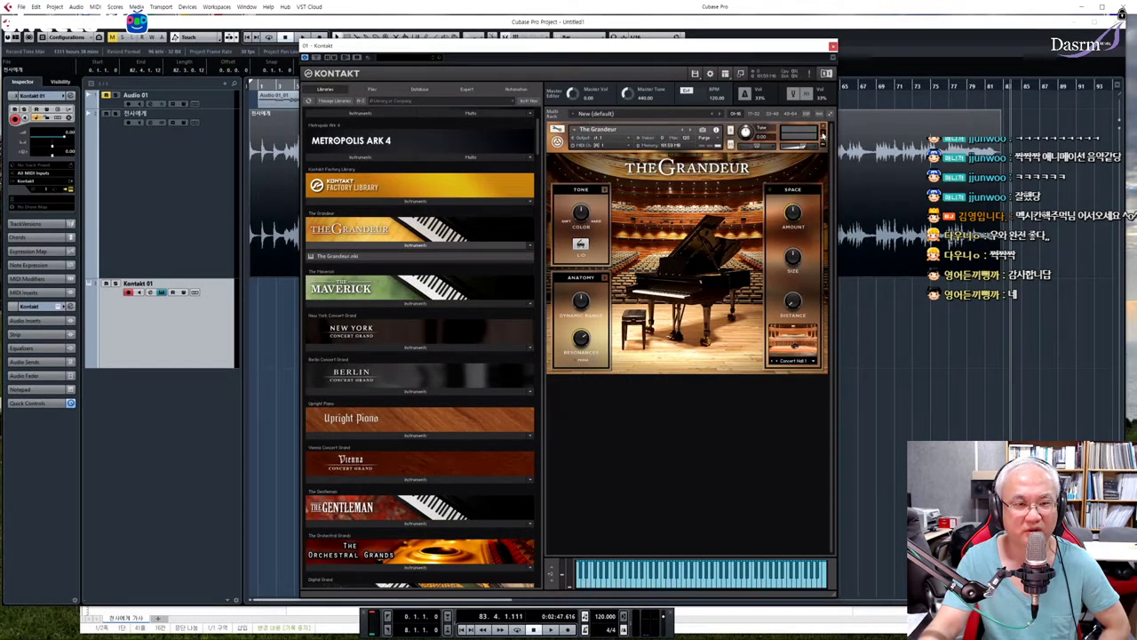
Collapse The Grandeur's instrument view and close the Kontakt window
left_click(822, 134)
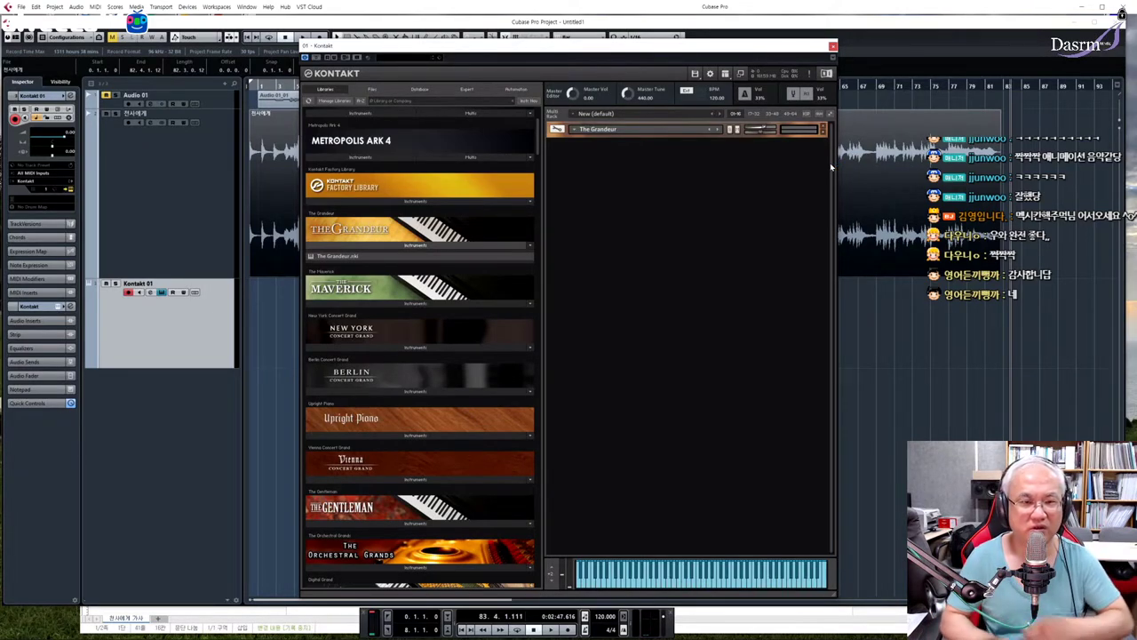
left_click(832, 151)
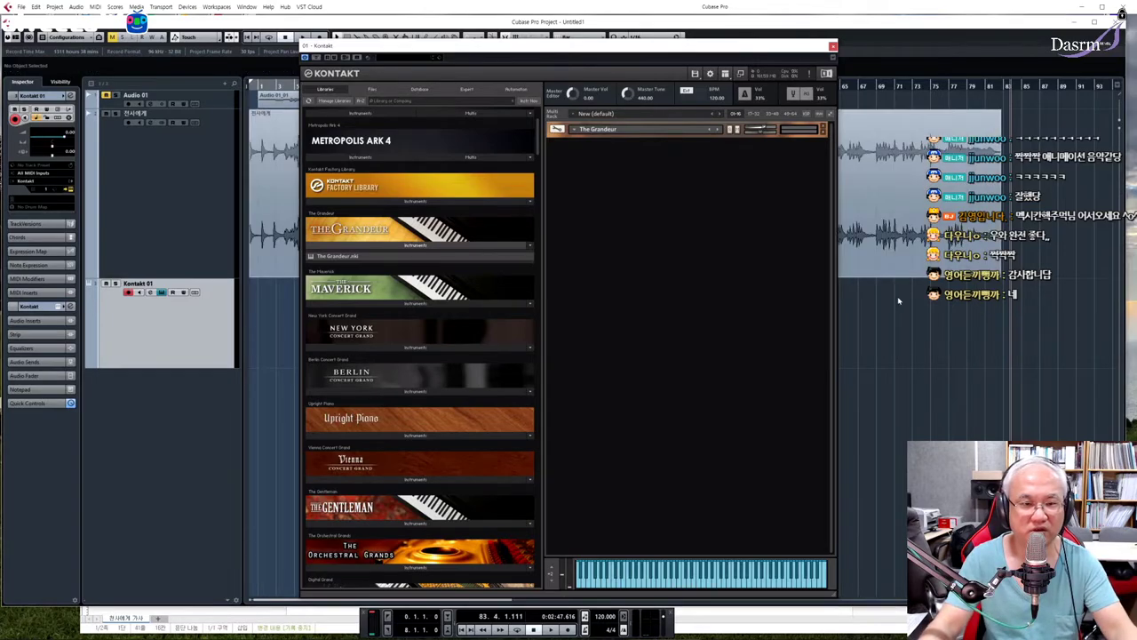
left_click(832, 45)
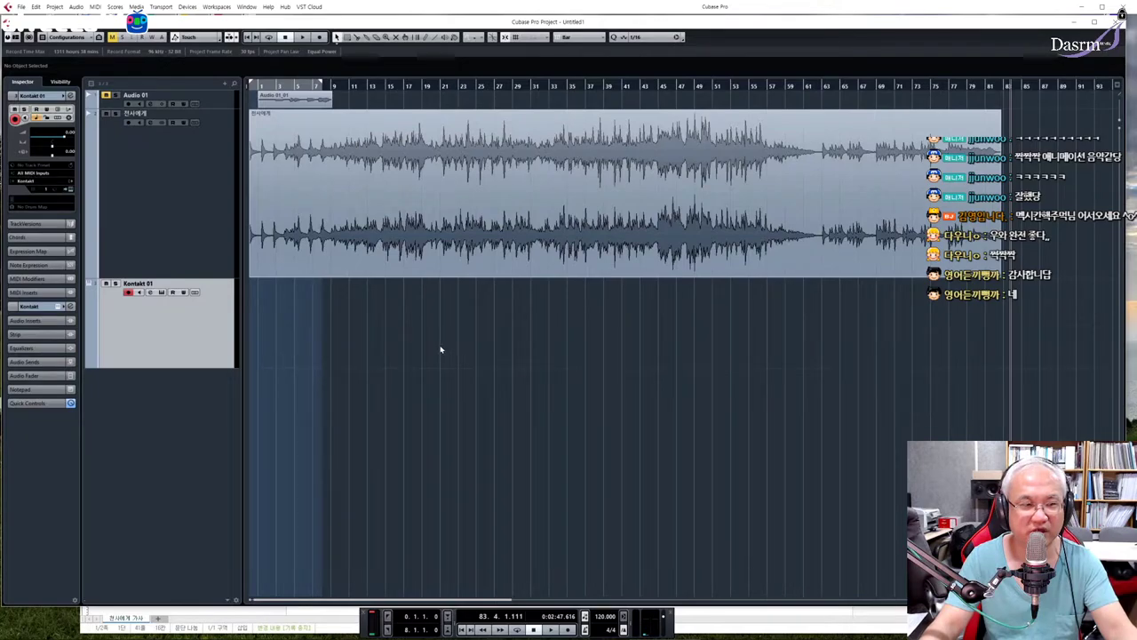
Place the project cursor at the start of bar 4
left_click(347, 87)
left_click(283, 89)
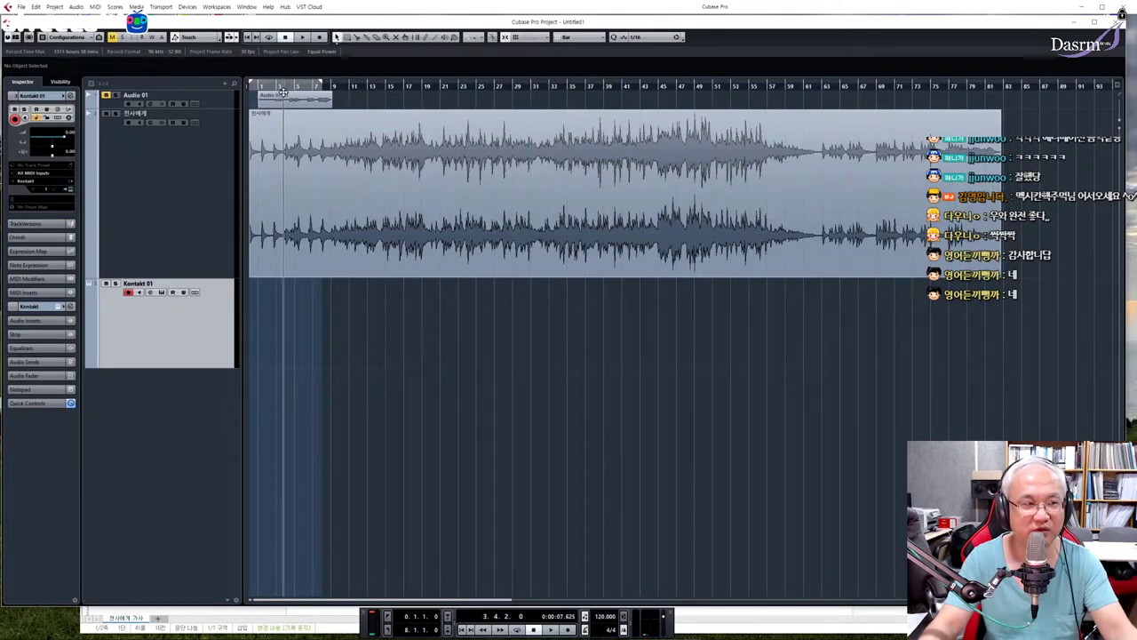
left_click(285, 87)
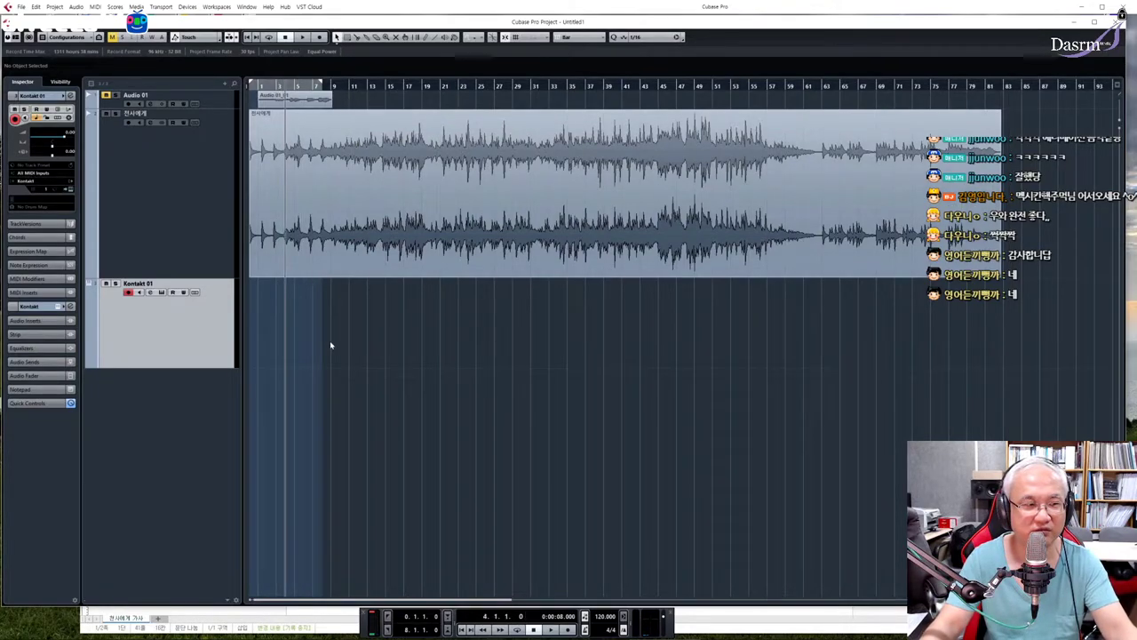
Switch to the 천사에게 lyric sheet and examine the chords of the verses on its first page
mouse_move(977, 636)
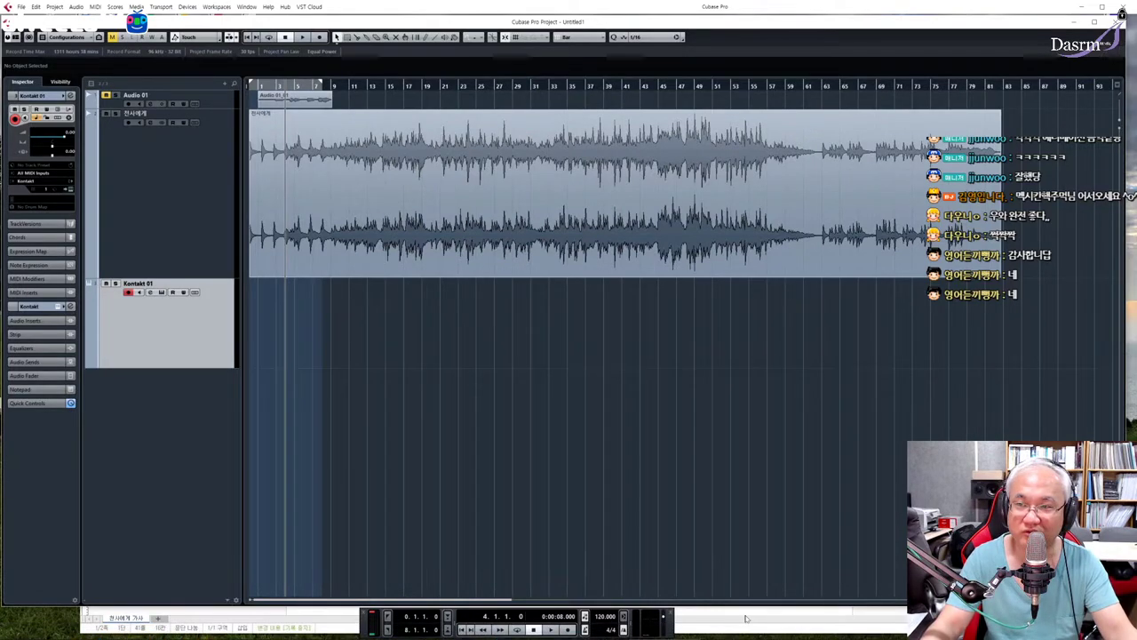
left_click(718, 613)
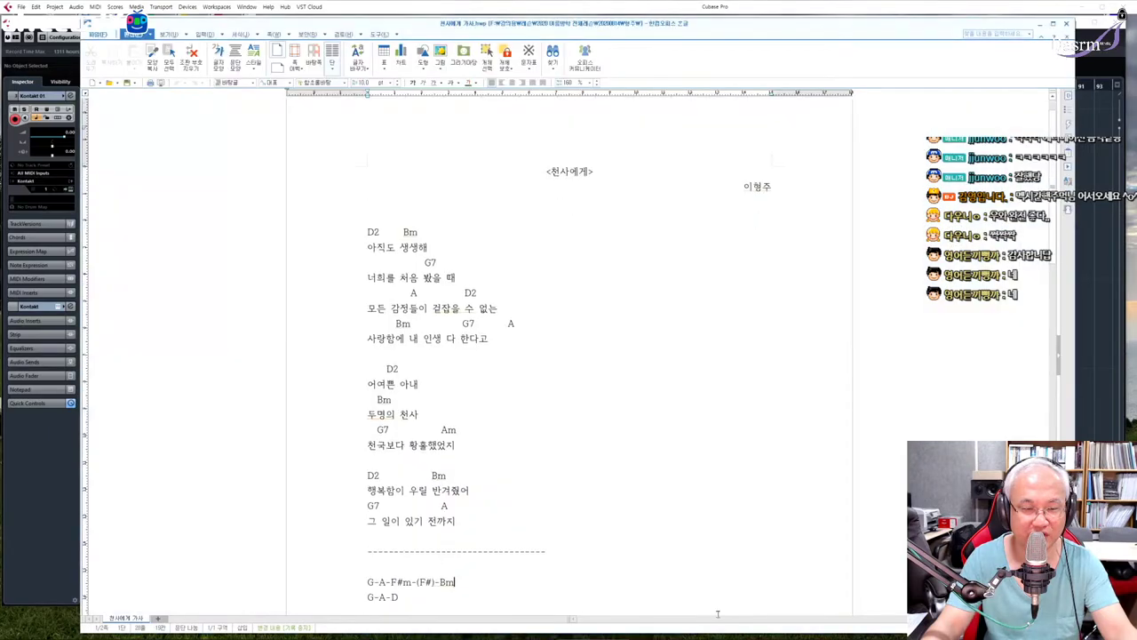
left_click_drag(379, 261, 497, 523)
left_click(500, 456)
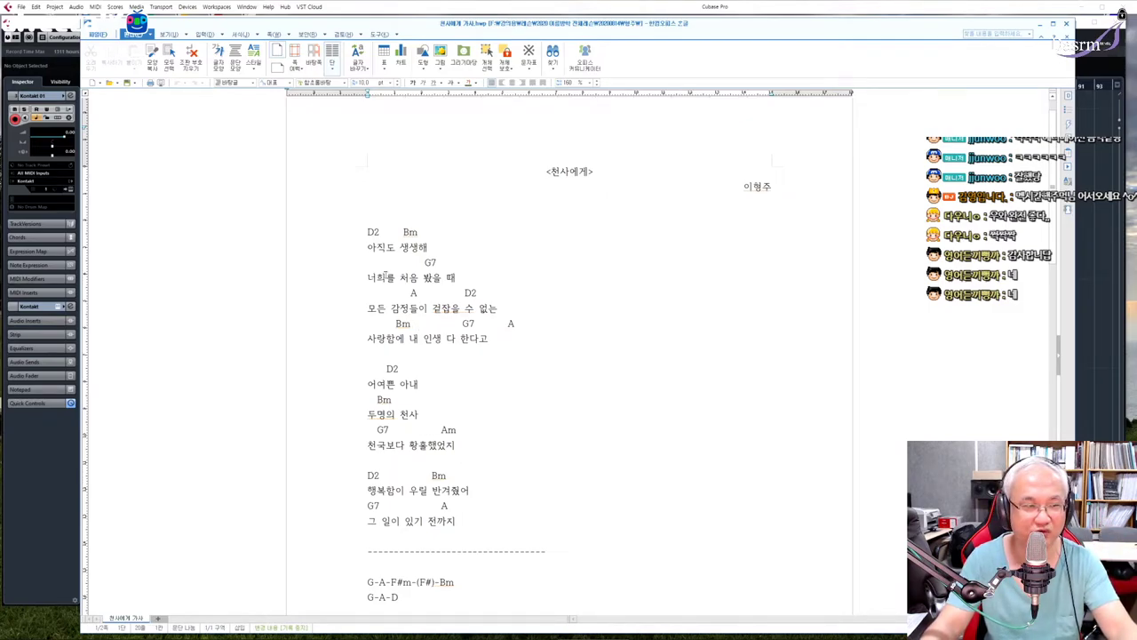
Shift the 천사에게 lyric sheet window aside and examine its lyrics and chords through to the second page
left_click_drag(367, 229, 533, 555)
left_click(513, 497)
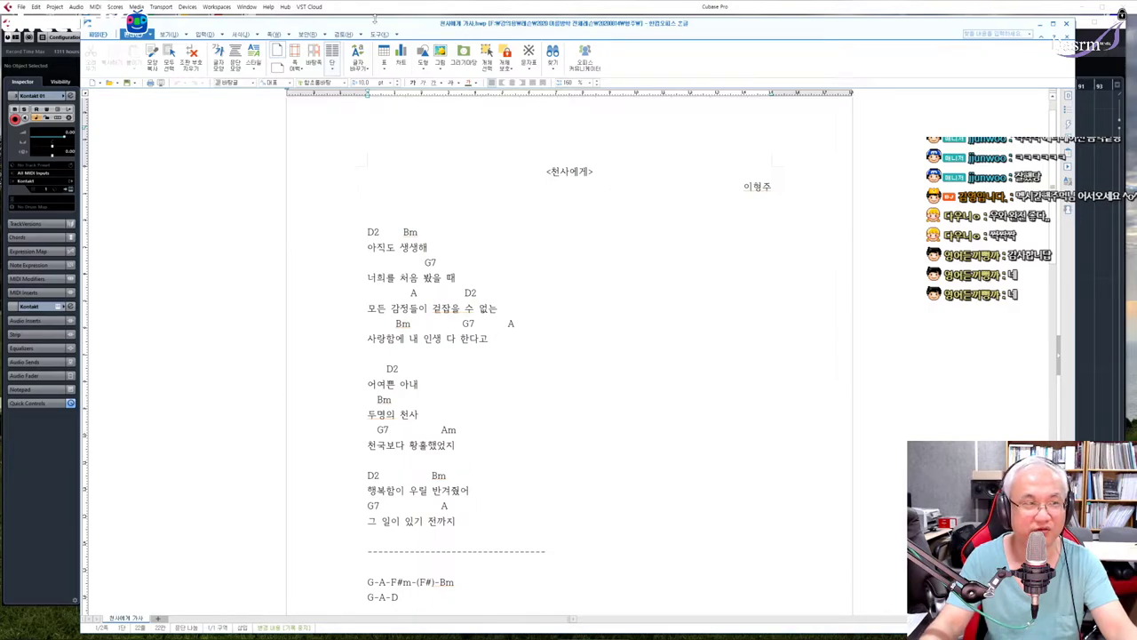
left_click_drag(374, 17, 430, 40)
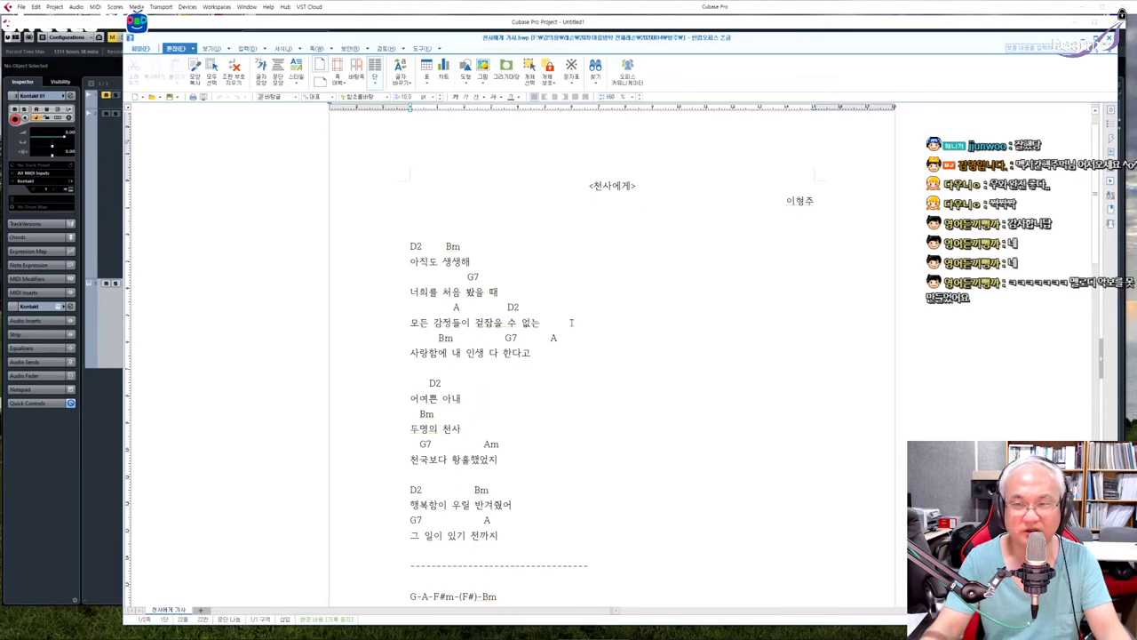
scroll(571, 322, "down", 15)
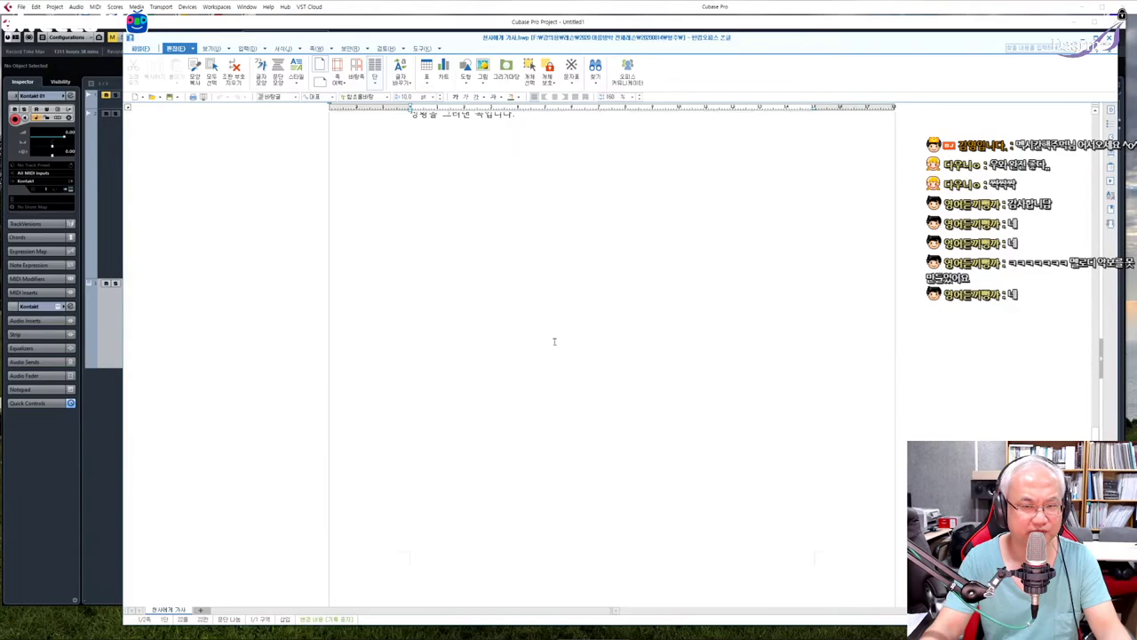
scroll(553, 335, "up", 12)
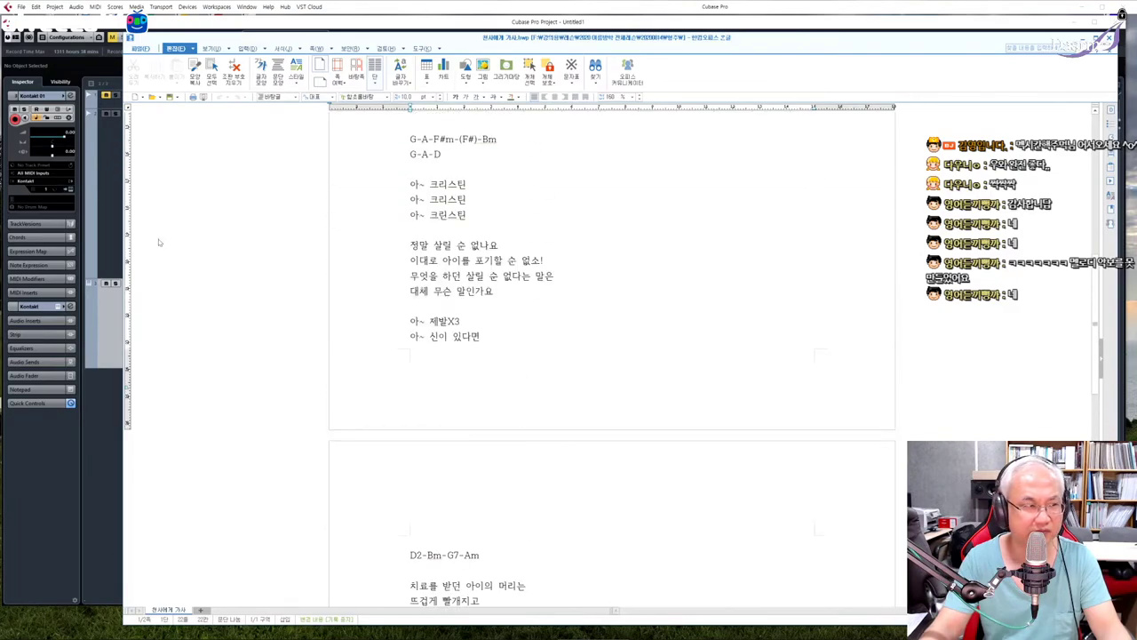
Bring the Cubase project back in front of the lyric sheet with the Kontakt 01 track selected
left_click(104, 394)
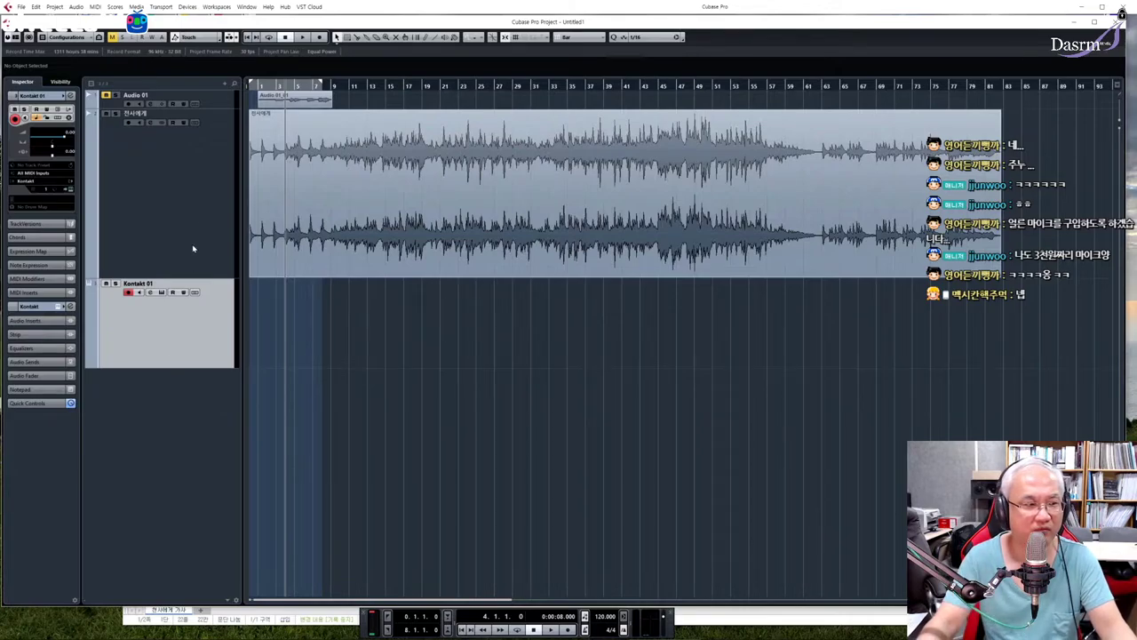
key("Up")
left_click(203, 324)
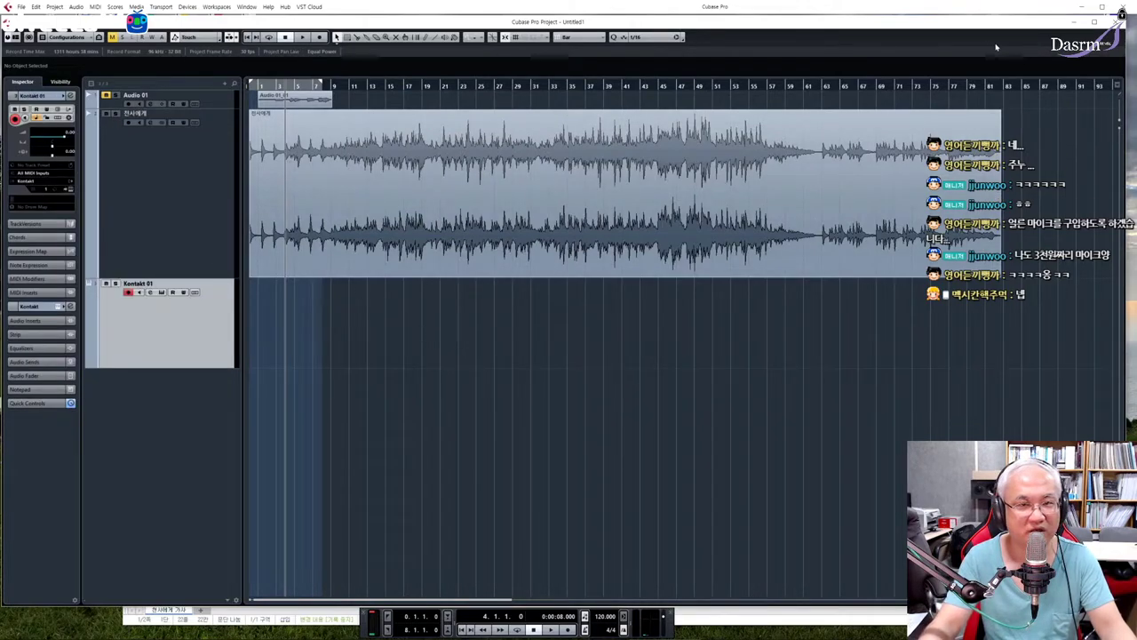
Minimize the lyric sheet, return to Cubase and place the project cursor at the very start of the project
left_click(1082, 9)
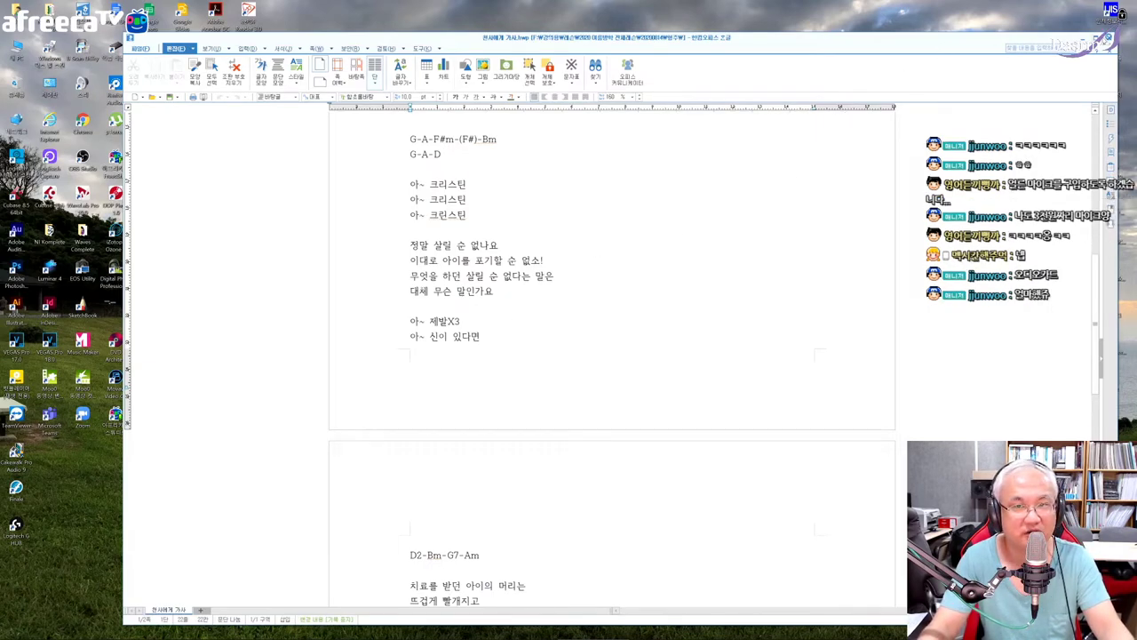
key("super+d")
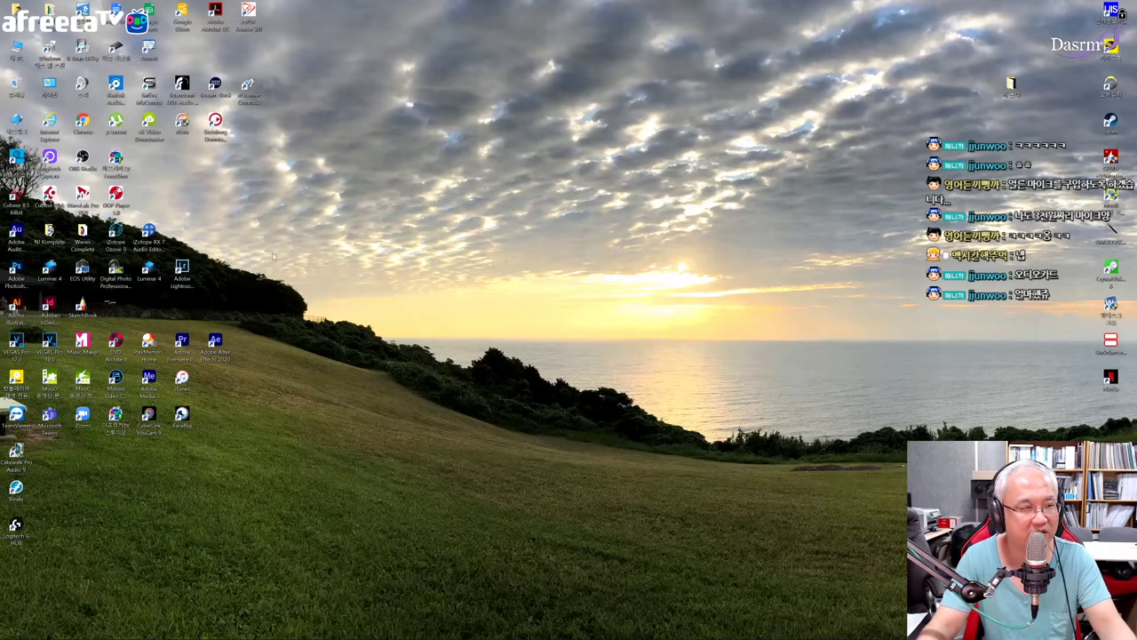
mouse_move(400, 636)
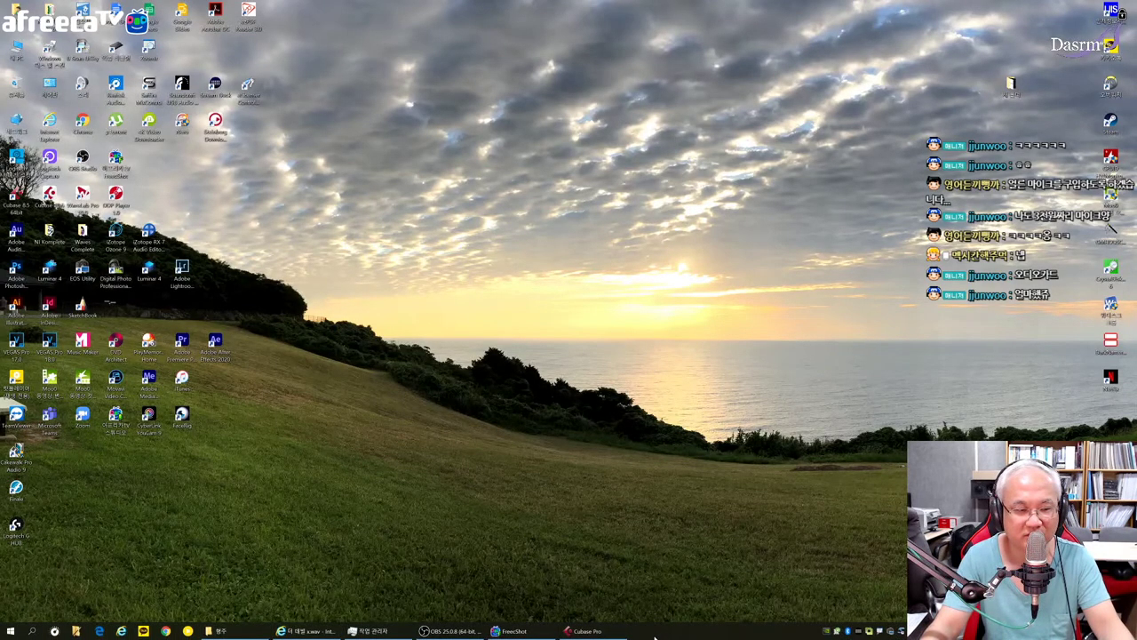
left_click(605, 633)
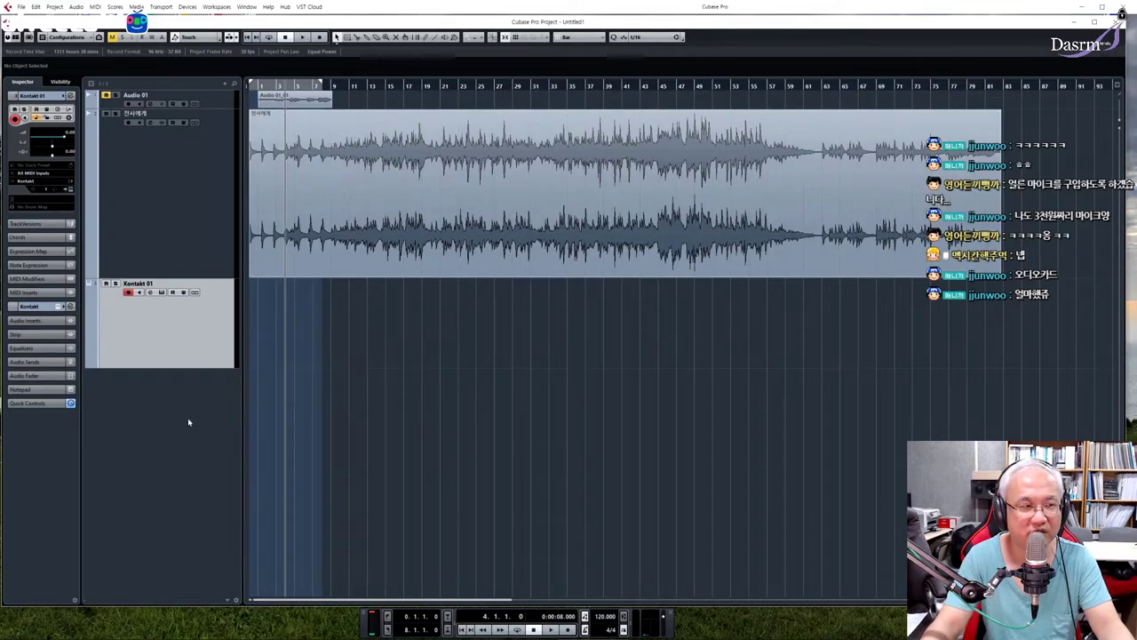
left_click(254, 84)
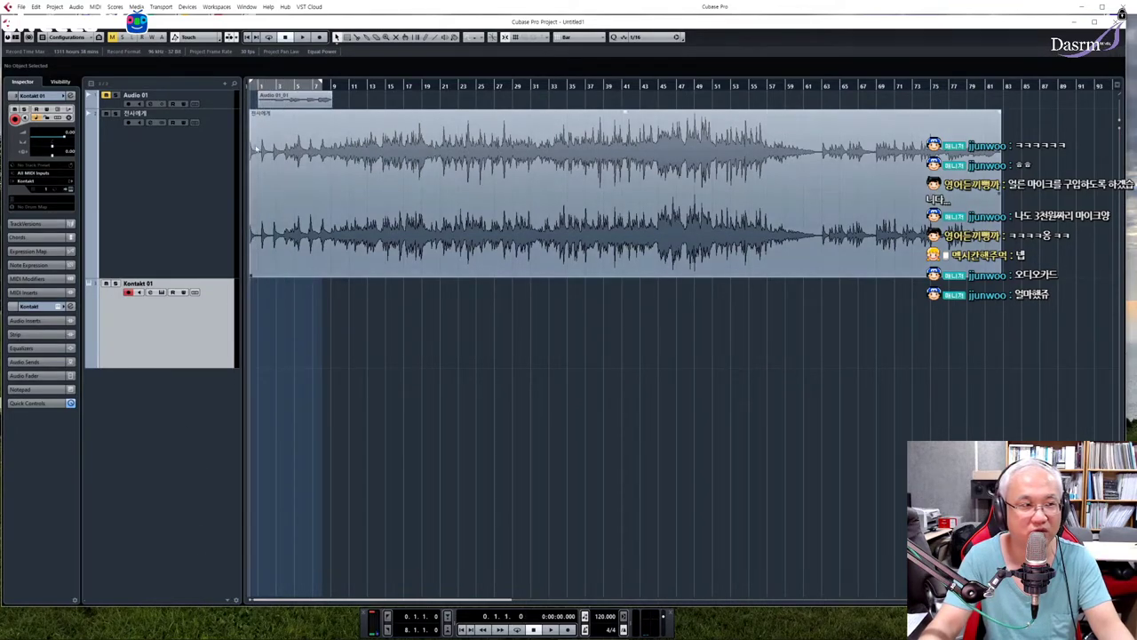
Minimize Cubase, open Chrome and go to the bookmarked Kukje Midi store (all4sound.com)
left_click(1082, 8)
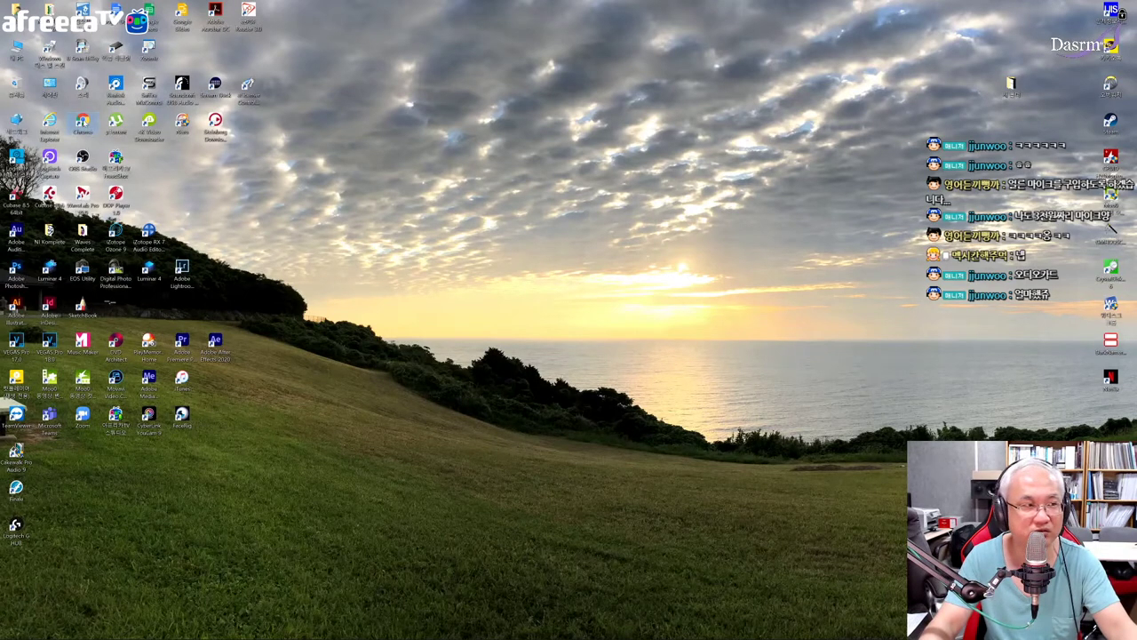
double_click(82, 122)
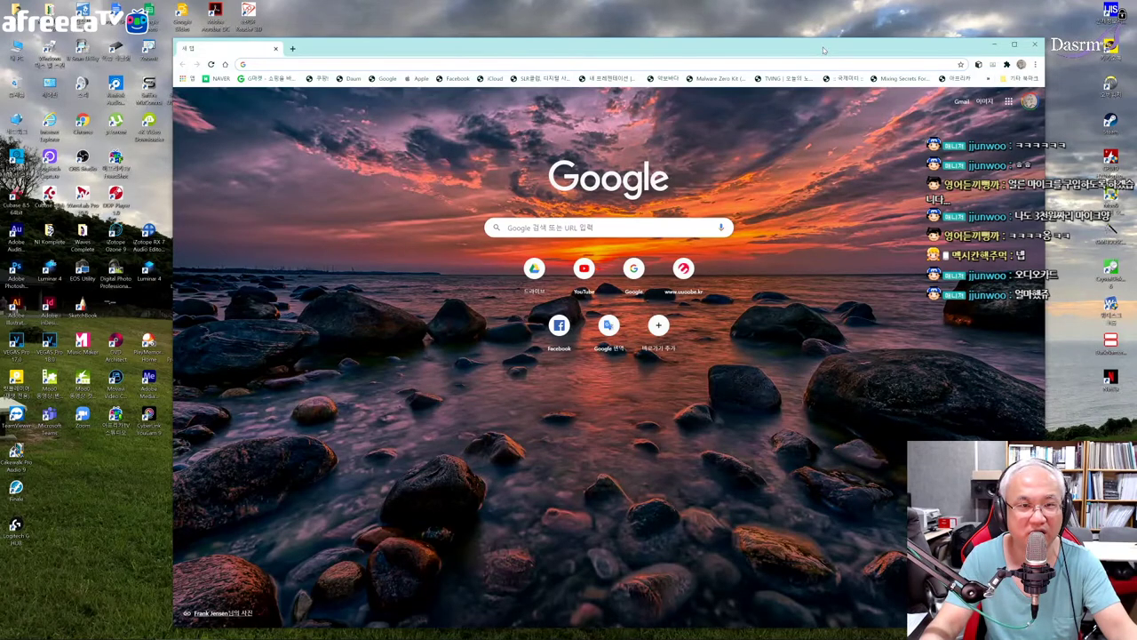
left_click_drag(824, 51, 786, 44)
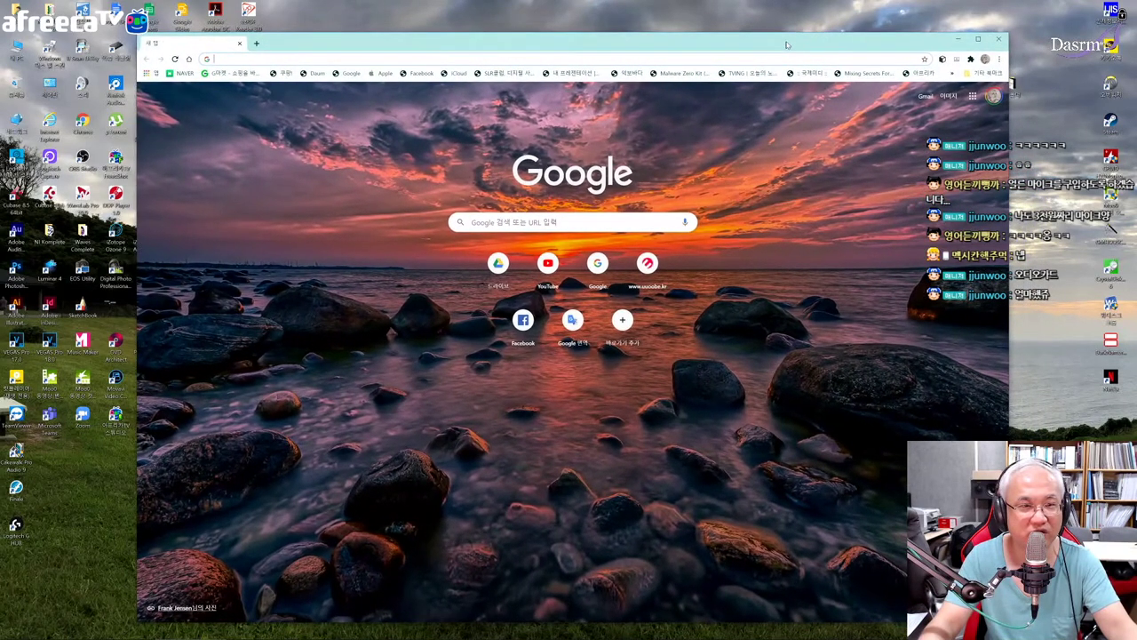
left_click(810, 74)
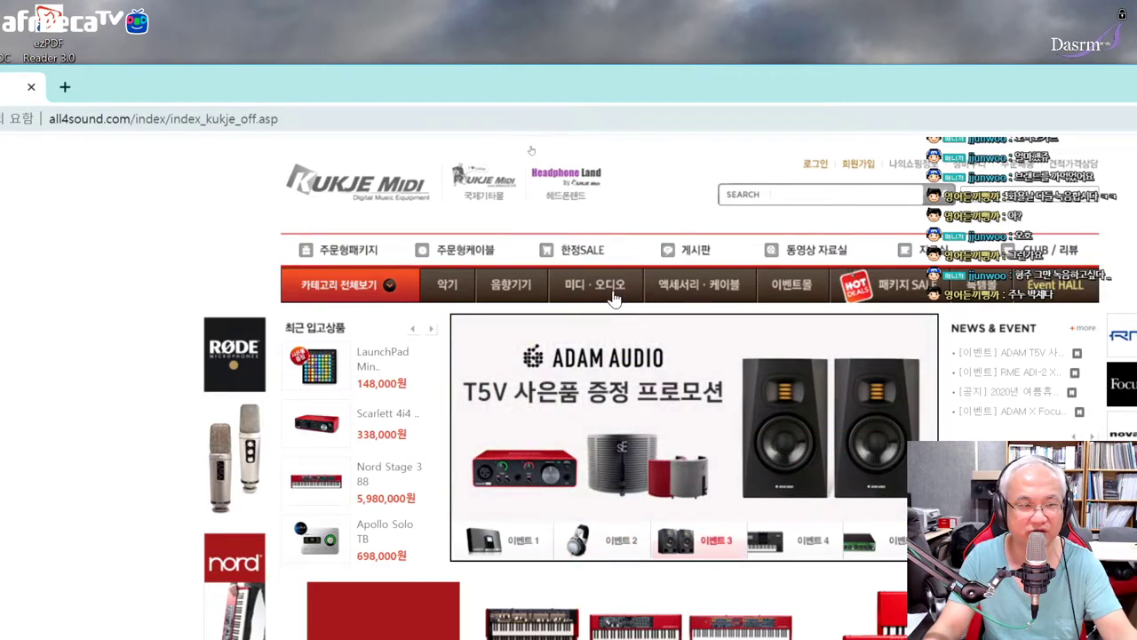
Open the store's 미디·오디오 category and list its USB audio interfaces
left_click(582, 539)
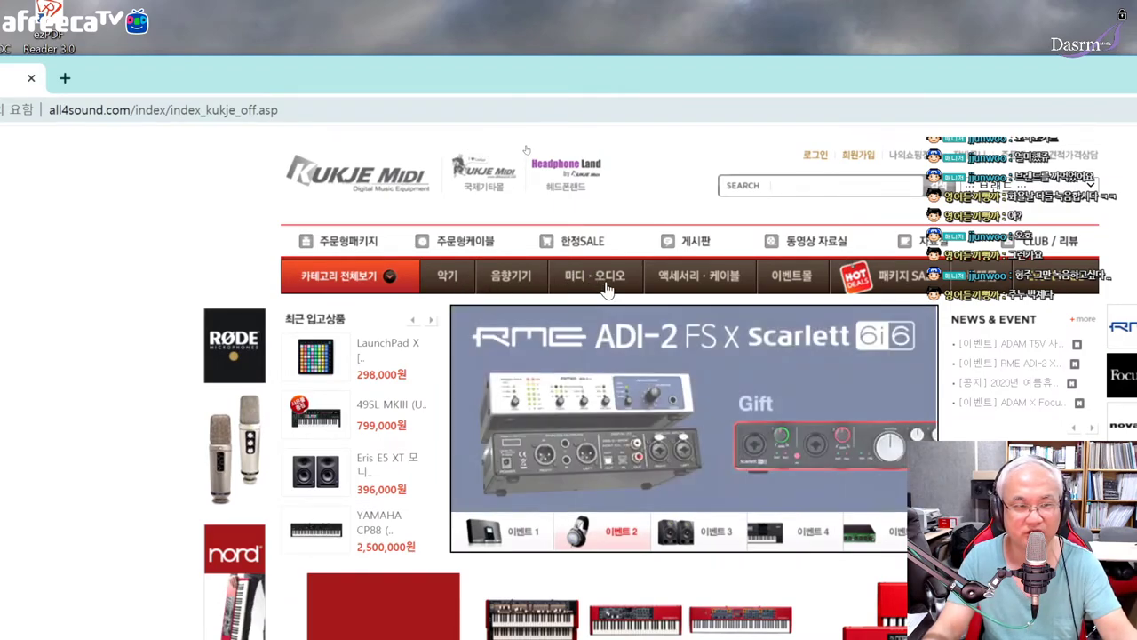
left_click(594, 282)
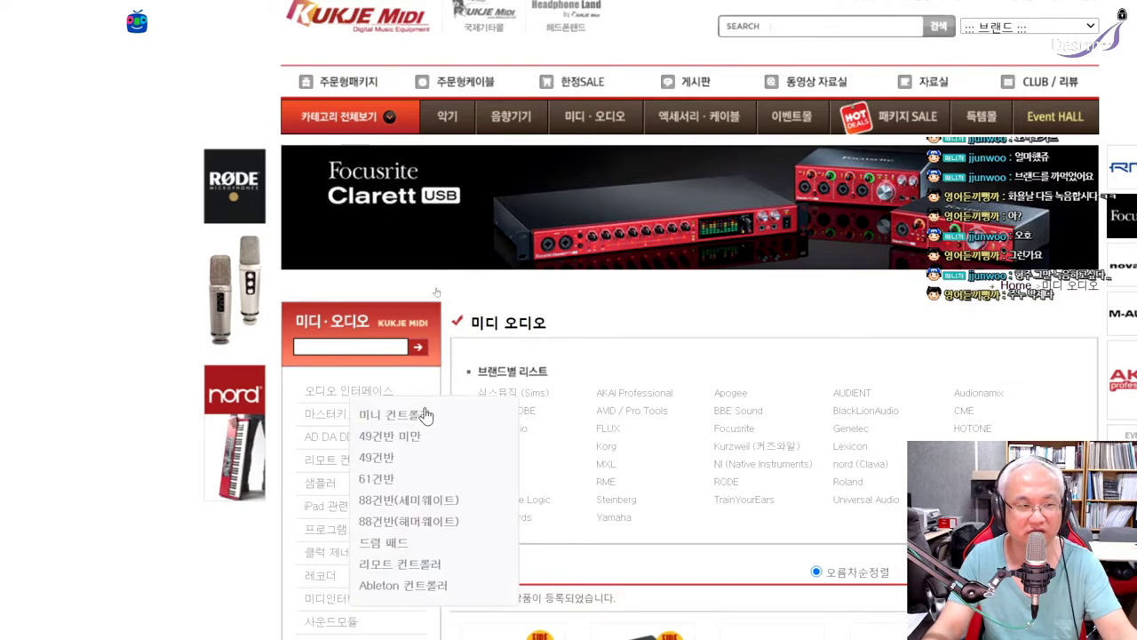
mouse_move(326, 398)
scroll(382, 551, "down", 1)
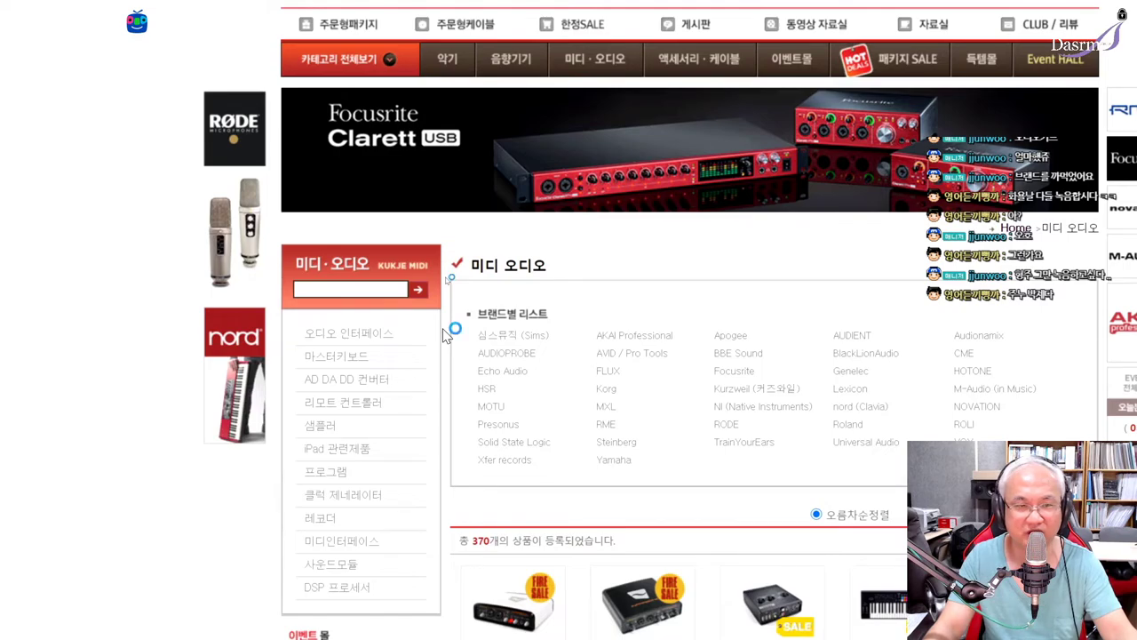
mouse_move(368, 336)
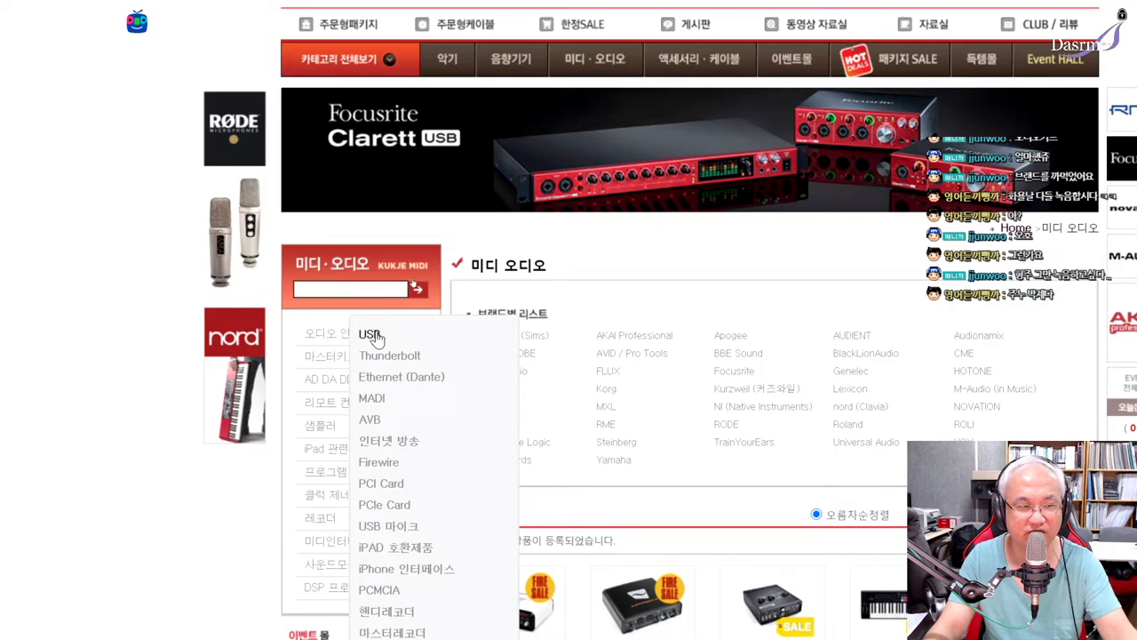
left_click(369, 335)
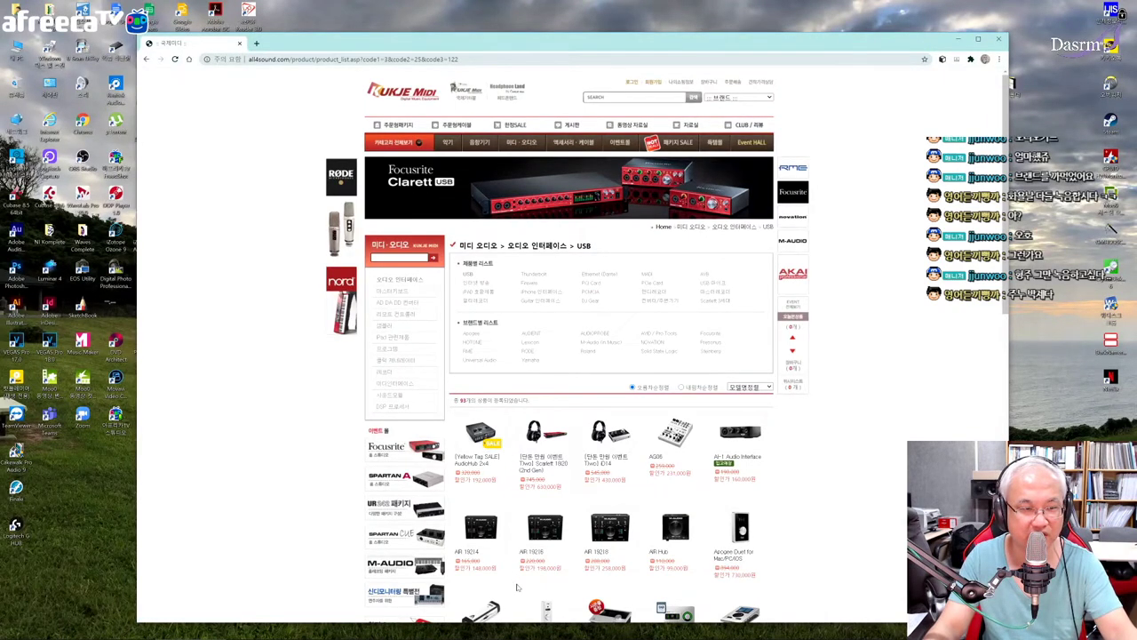
Browse the USB audio interfaces and narrow the list to the Focusrite brand
scroll(533, 475, "down", 1)
scroll(533, 475, "down", 3)
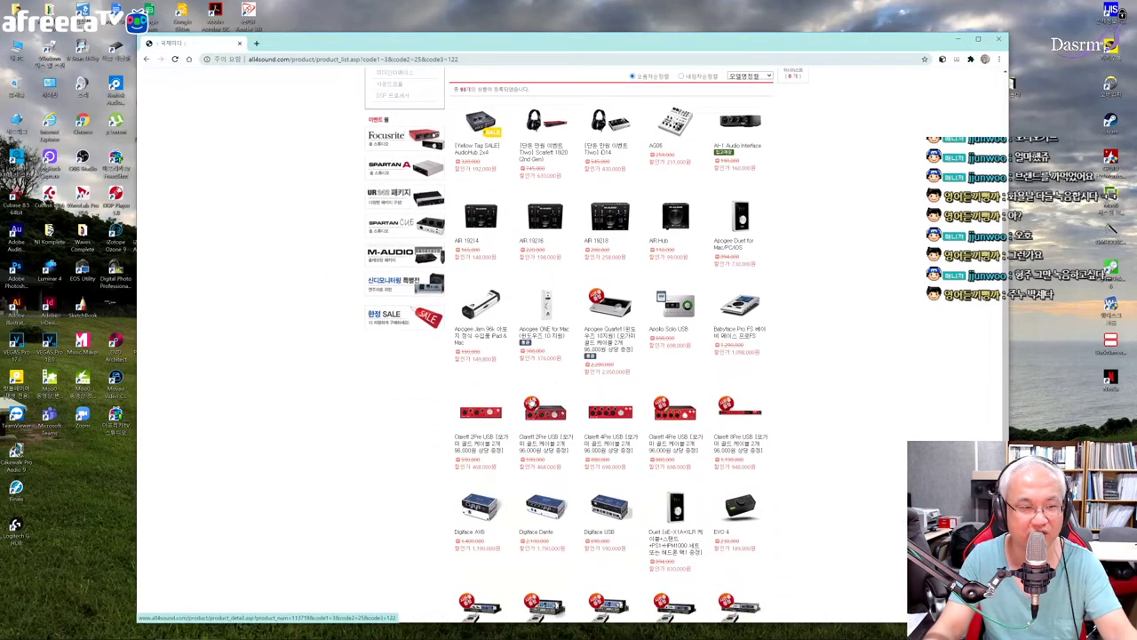
scroll(532, 400, "up", 2)
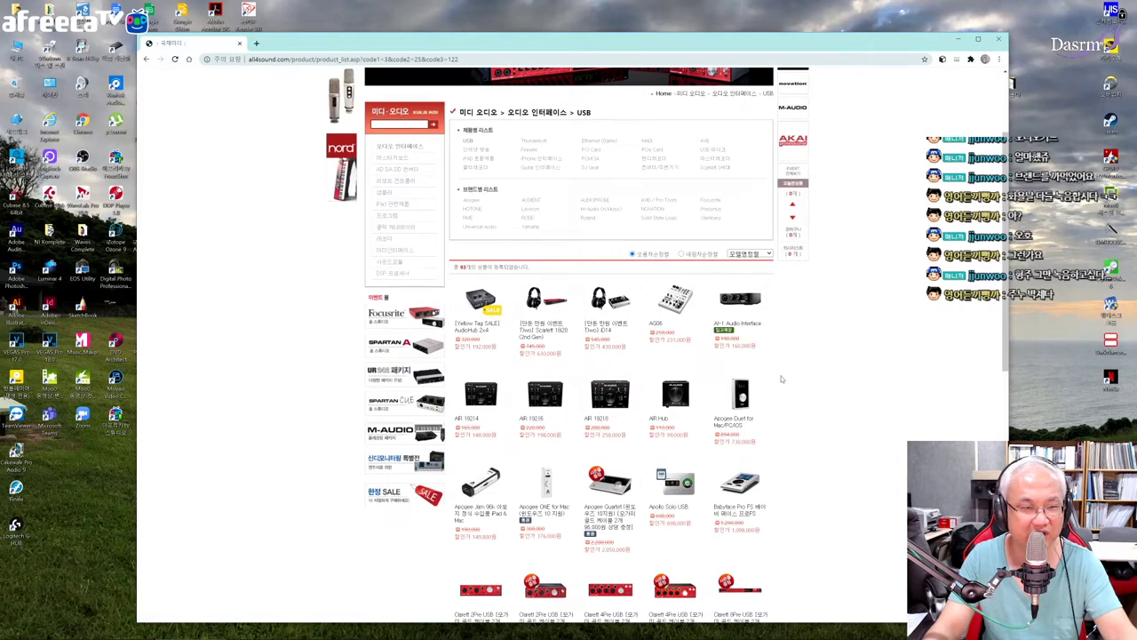
scroll(781, 384, "down", 3)
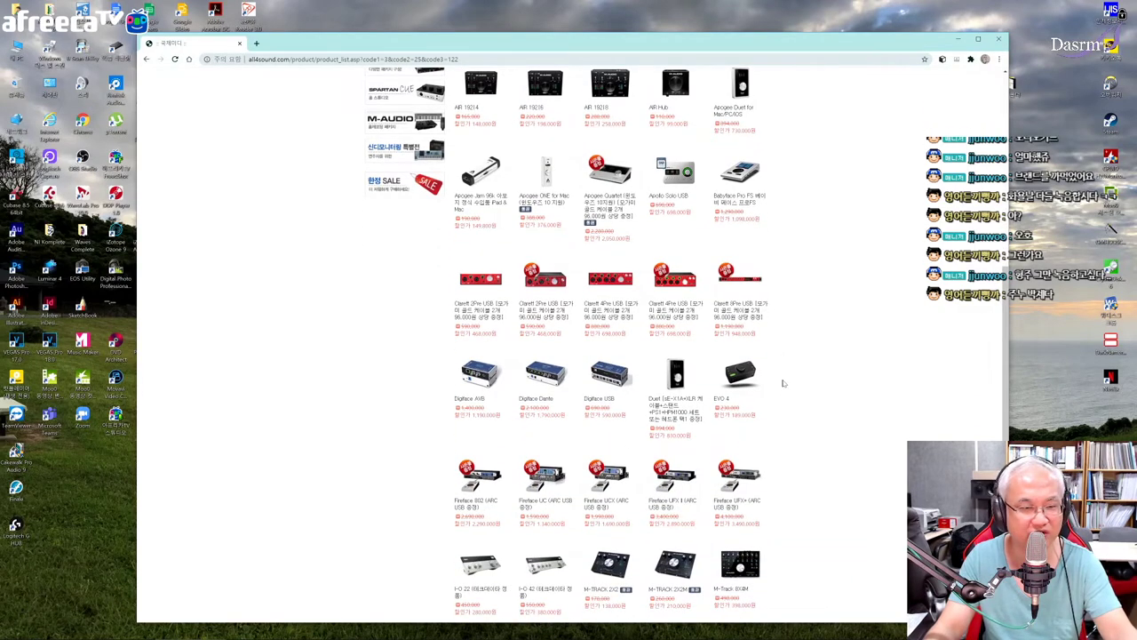
scroll(783, 383, "up", 5)
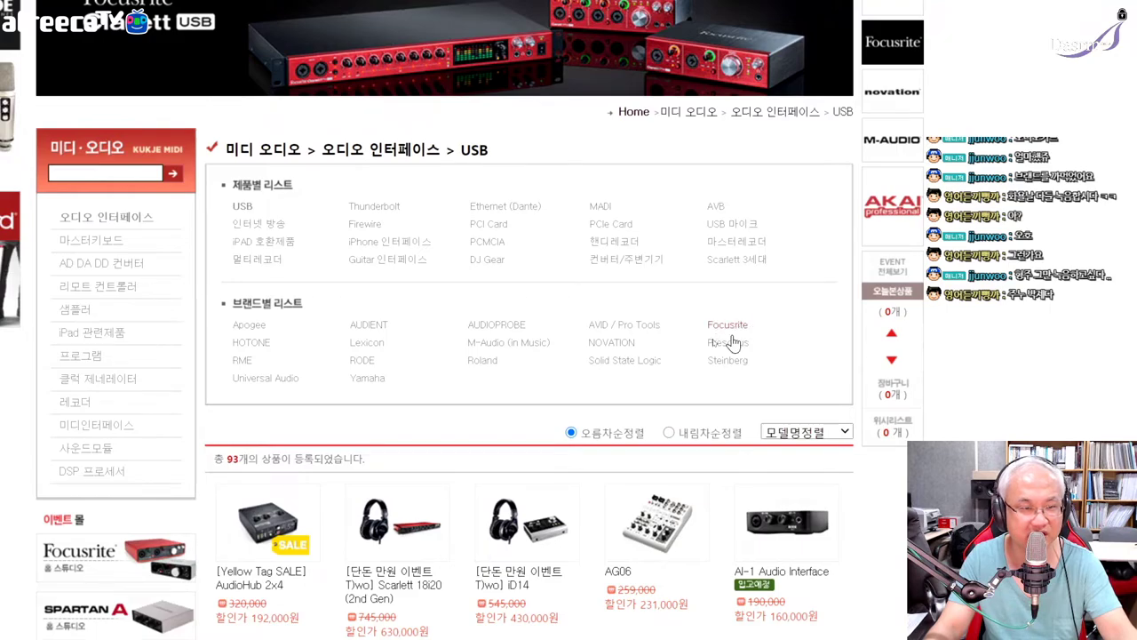
left_click(736, 329)
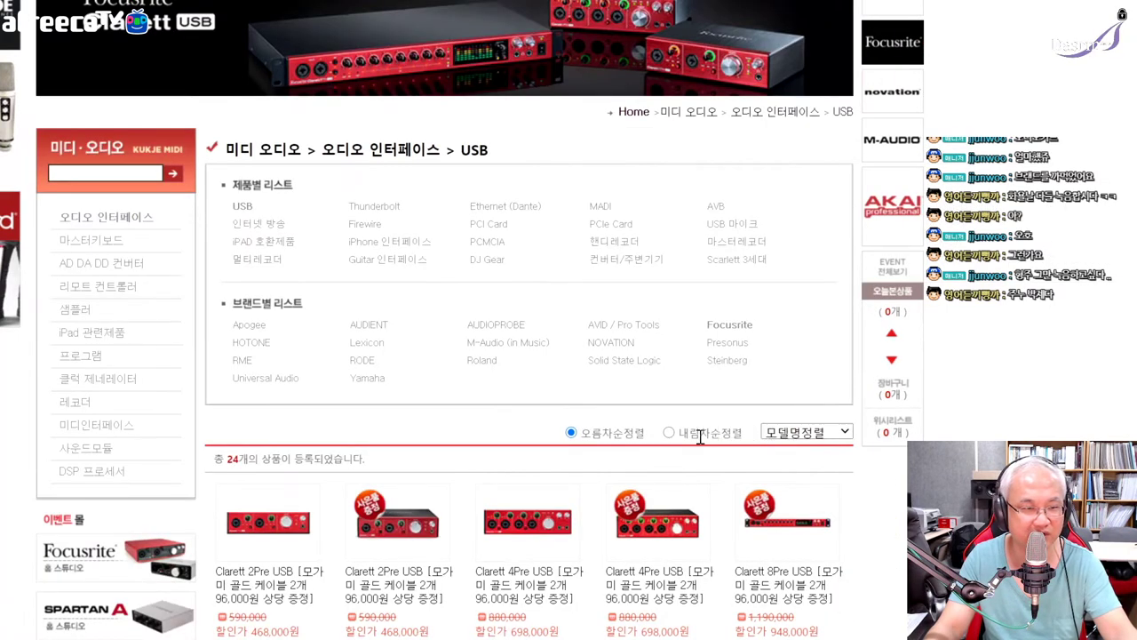
Compare the discounted prices of the Scarlett 2i2 2nd Gen, Scarlett 2i2 3rd Gen and Scarlett 18i20 3rd Gen
scroll(635, 458, "down", 5)
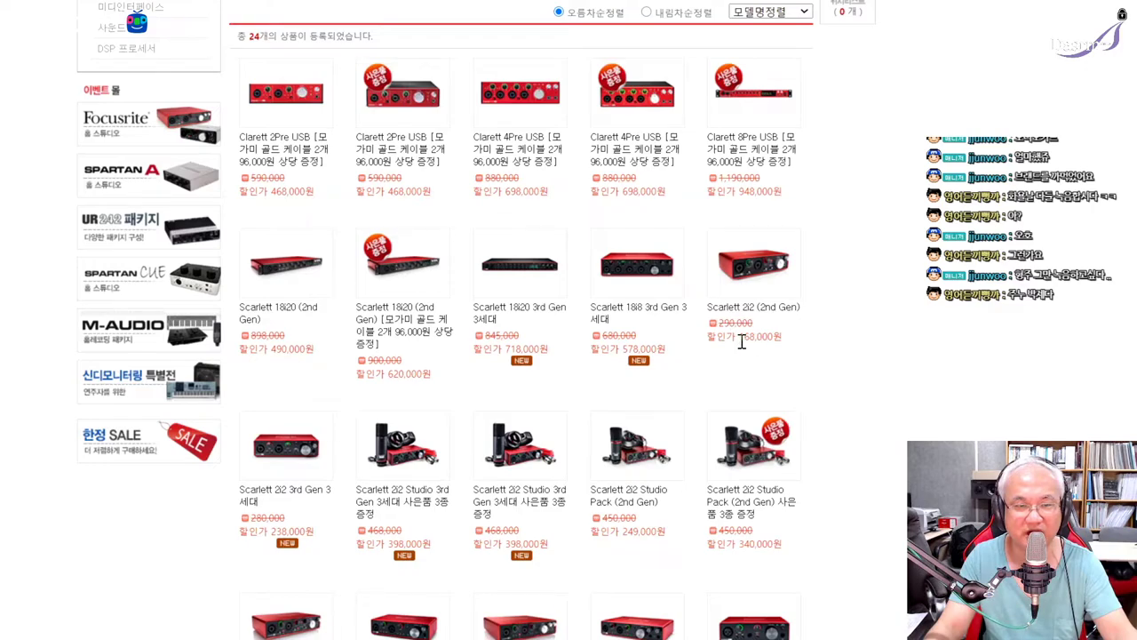
left_click_drag(739, 338, 763, 340)
left_click(774, 348)
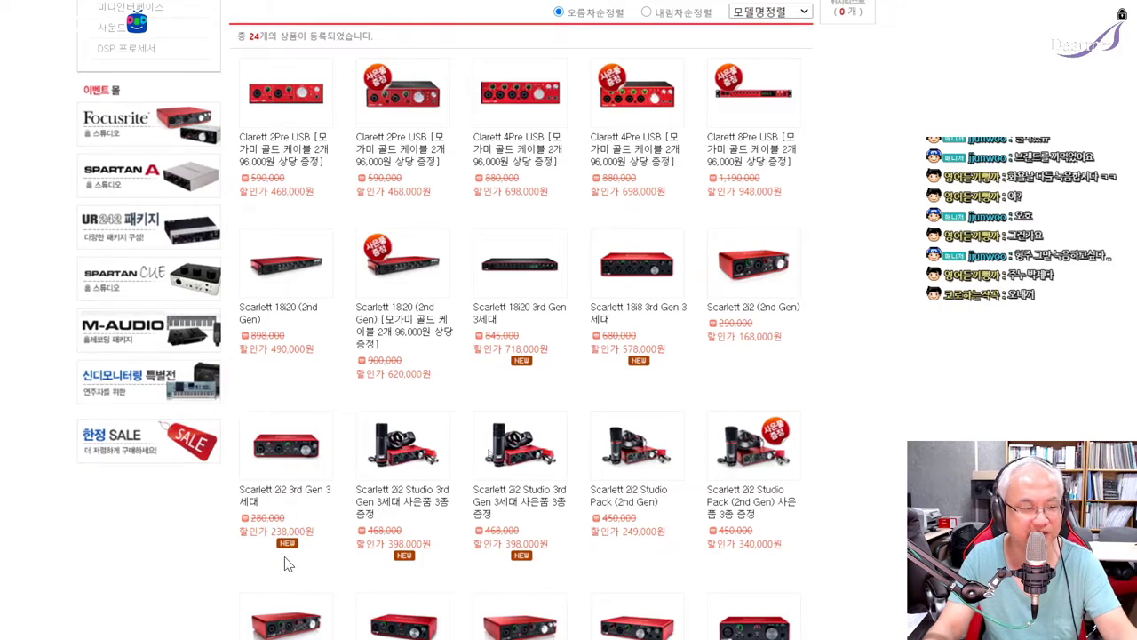
left_click_drag(271, 531, 295, 528)
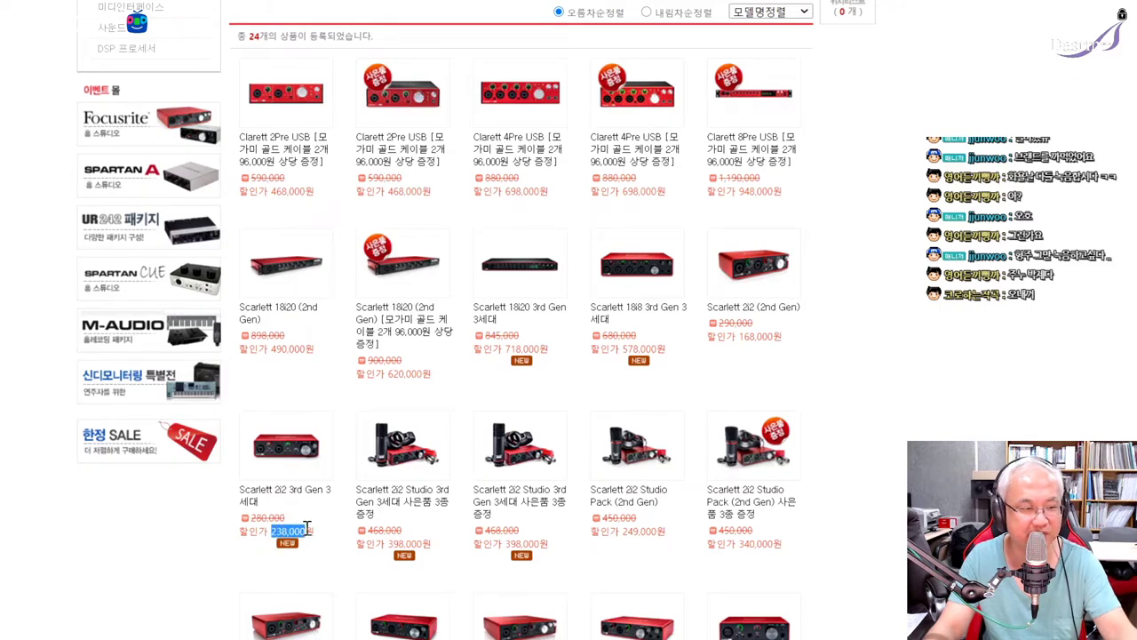
left_click(316, 560)
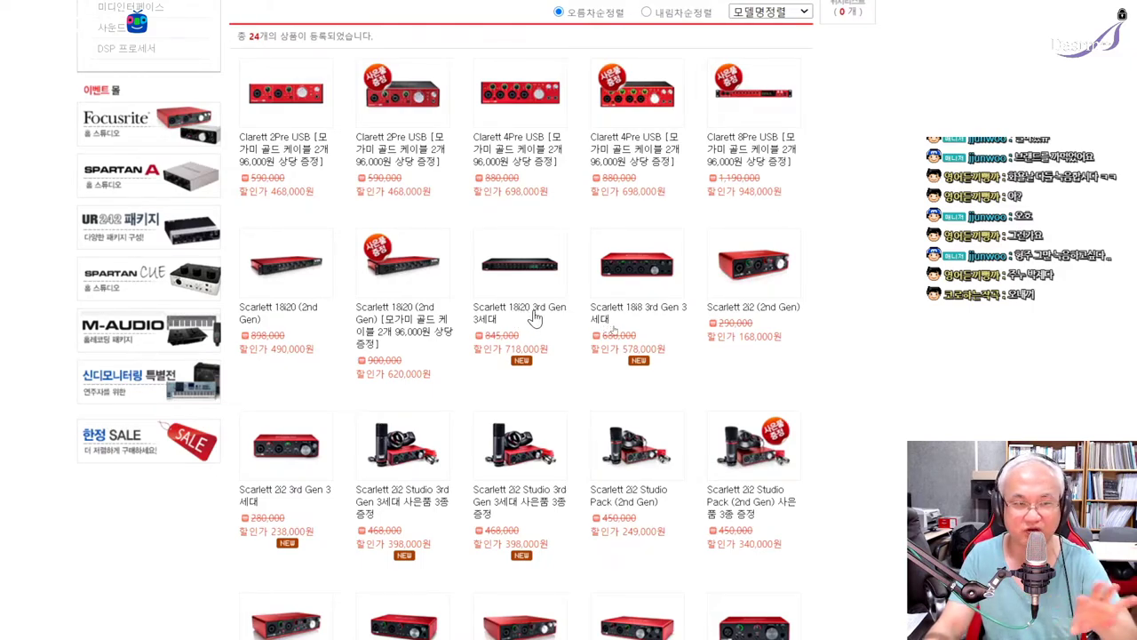
left_click_drag(504, 349, 539, 349)
left_click(565, 343)
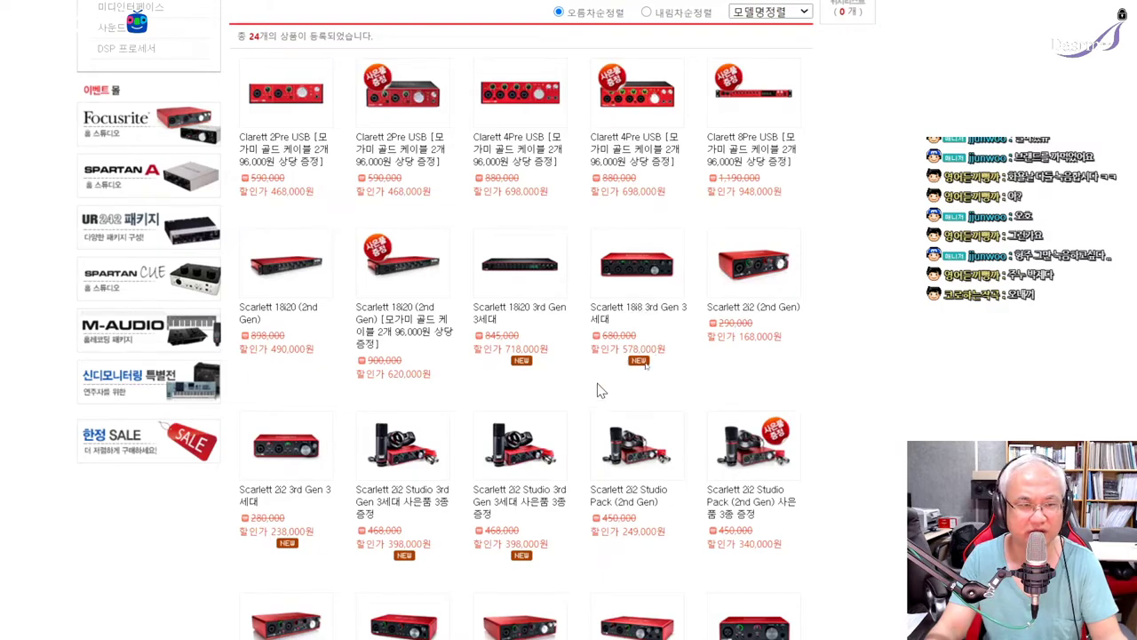
Open the Scarlett 2i2 Studio 3rd Gen product with three free gifts and examine the enlarged photo of its microphone
scroll(533, 533, "down", 2)
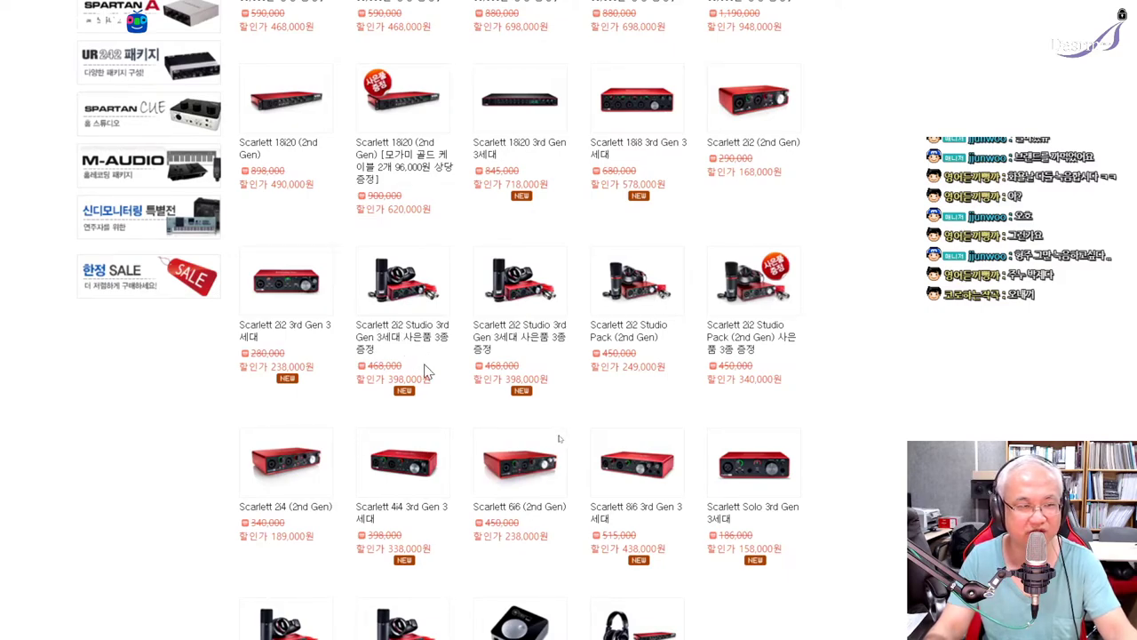
left_click(426, 372)
scroll(266, 222, "up", 3)
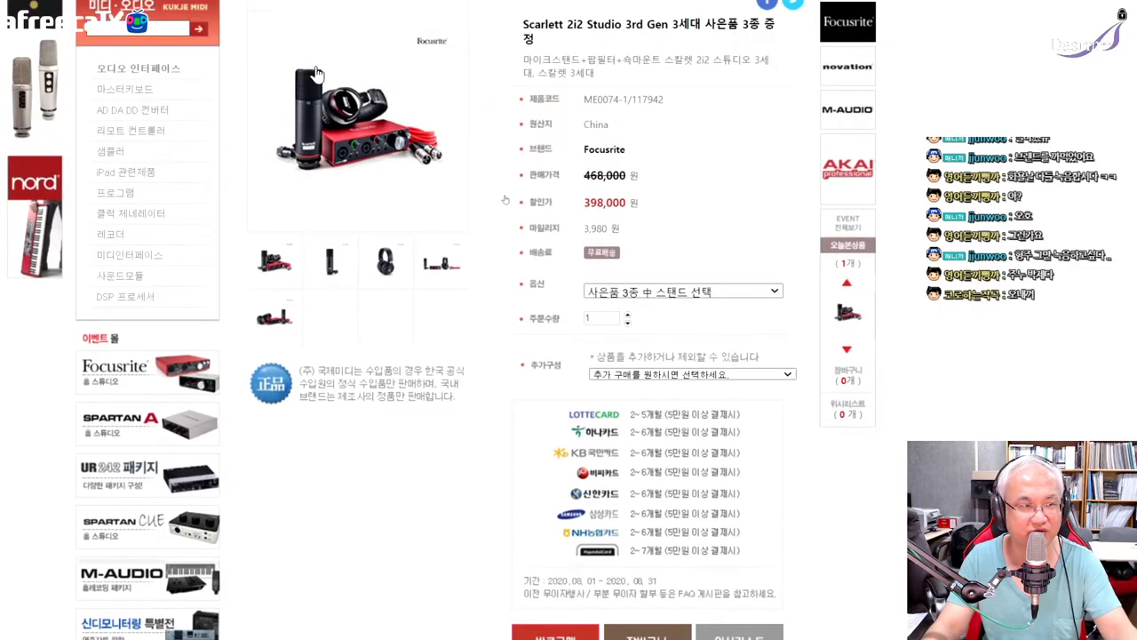
scroll(316, 75, "up", 2)
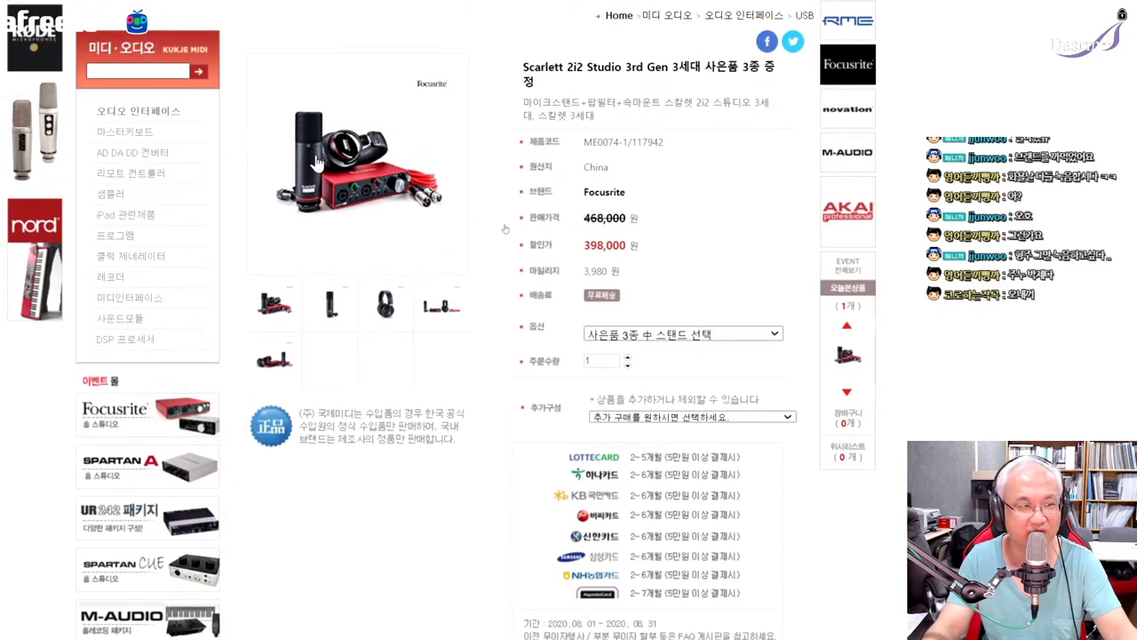
left_click(333, 307)
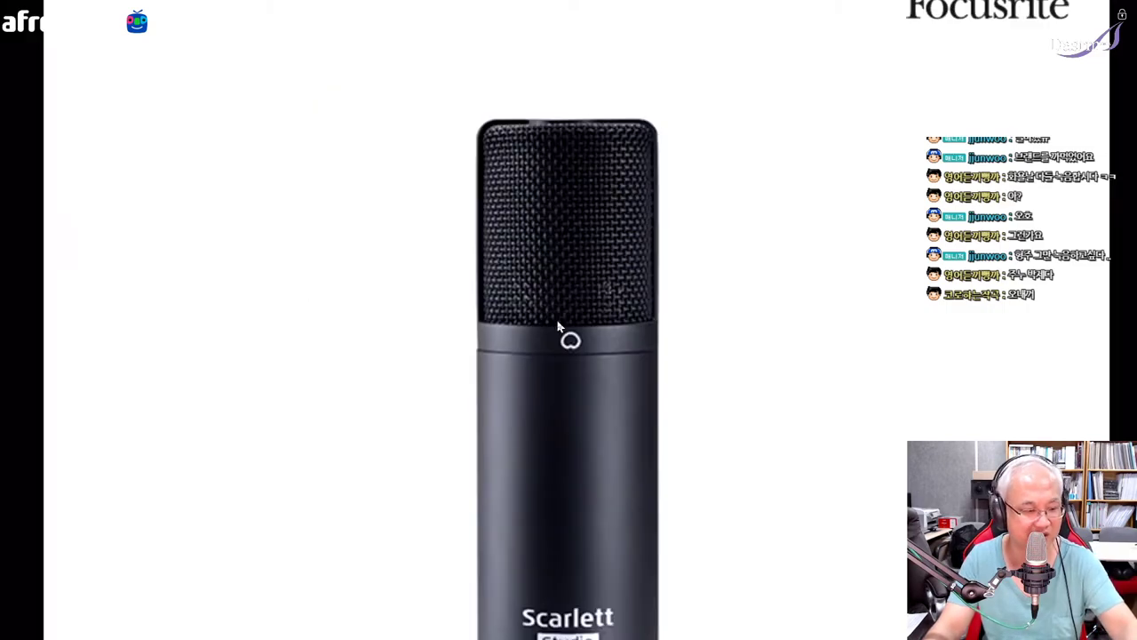
scroll(734, 406, "down", 2)
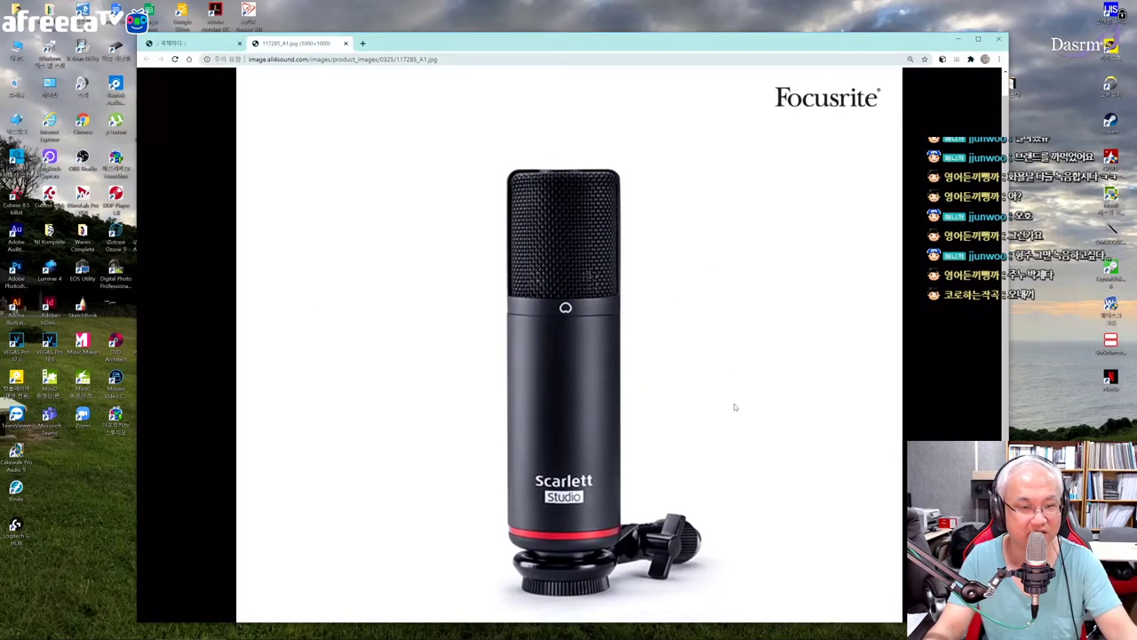
Inspect the full height of the Scarlett Studio microphone in its enlarged photo and return to the product page
scroll(498, 271, "up", 2)
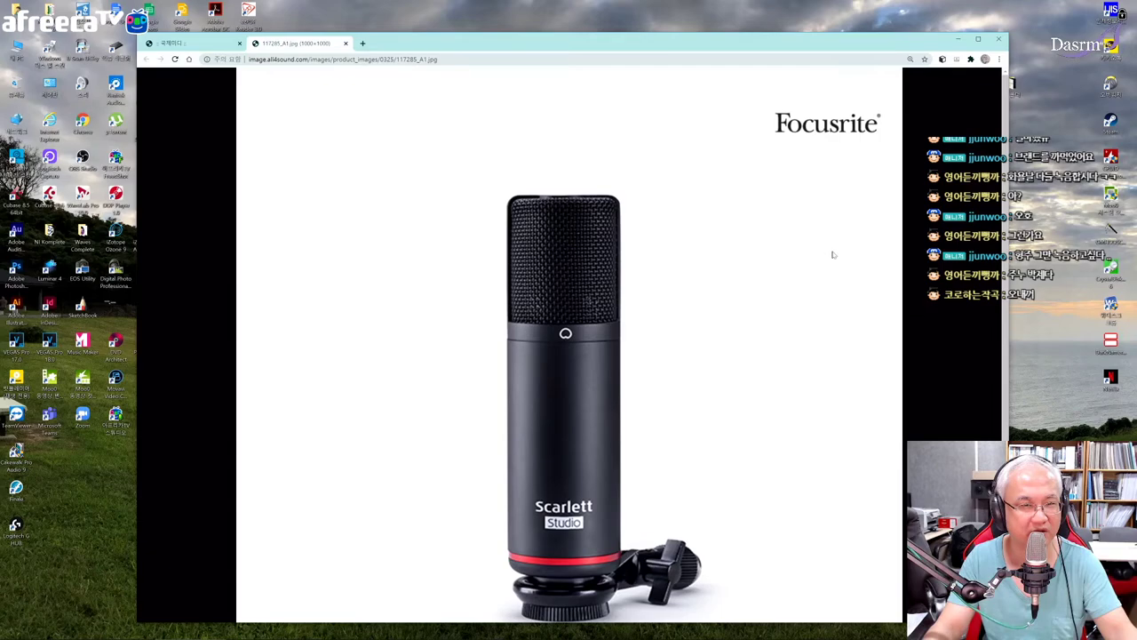
scroll(823, 580, "down", 2)
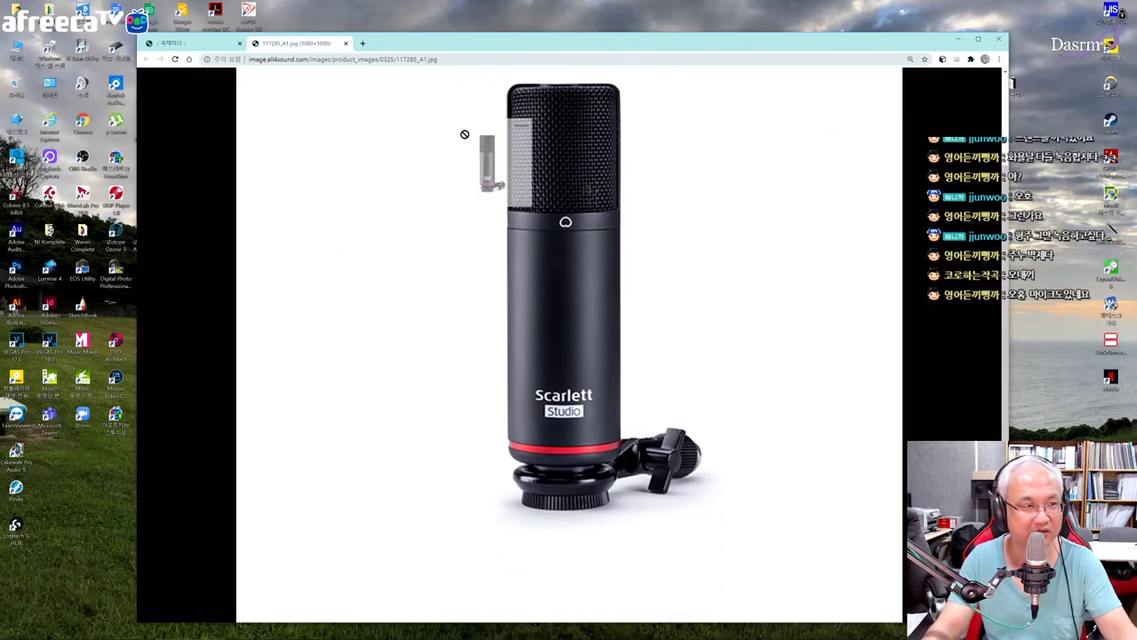
scroll(924, 206, "up", 2)
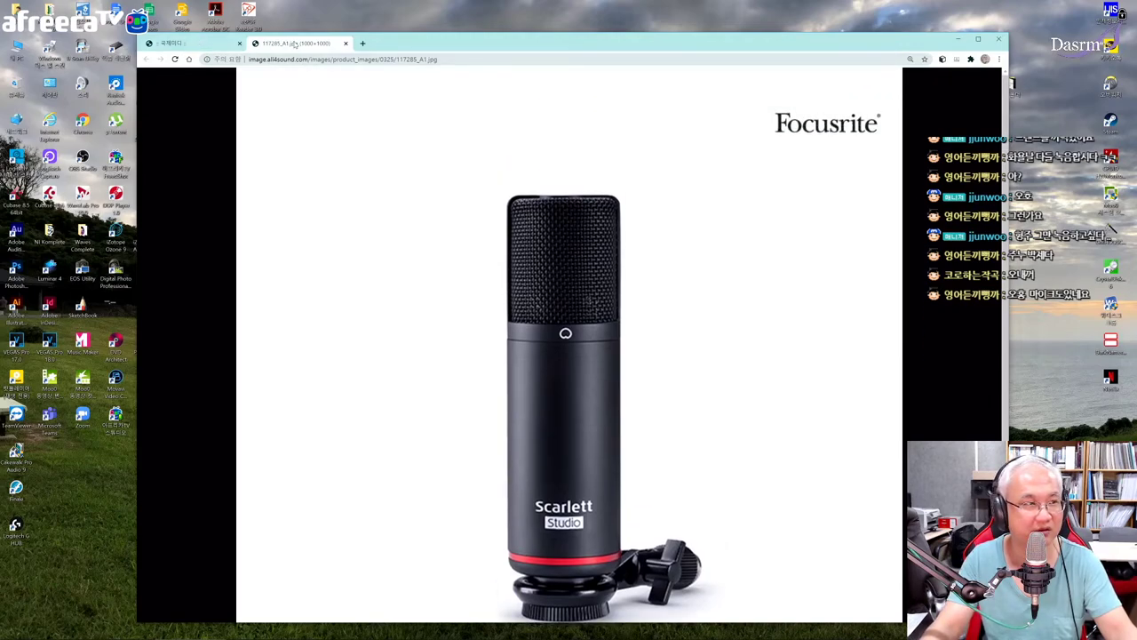
left_click(345, 44)
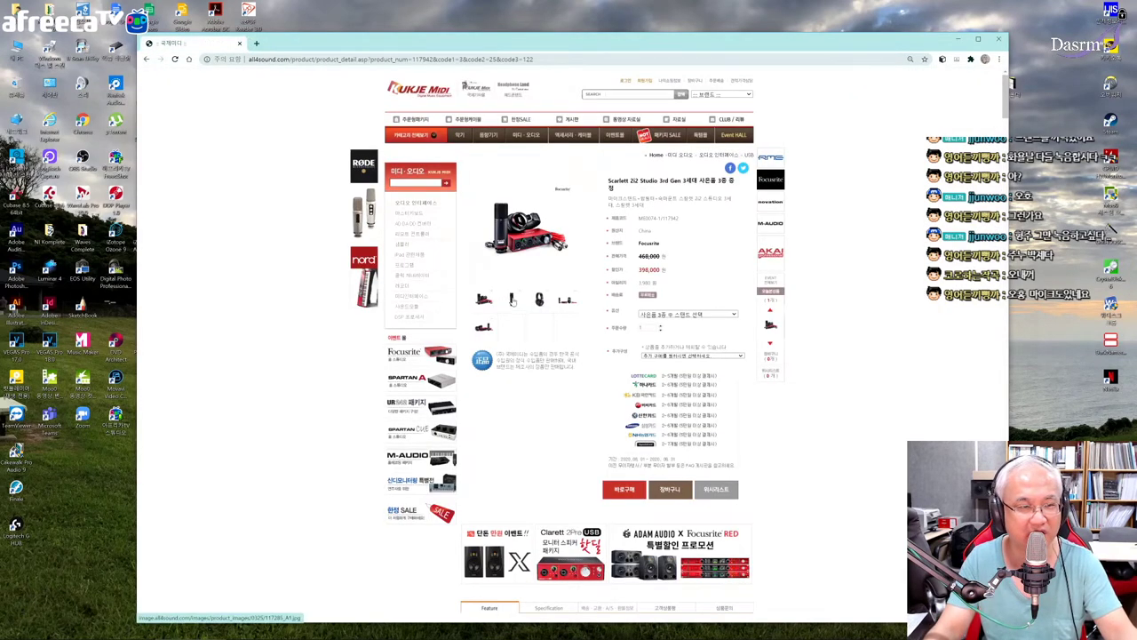
View the enlarged photos of the Scarlett Studio headphones and the complete package contents, closing each one
left_click(539, 303)
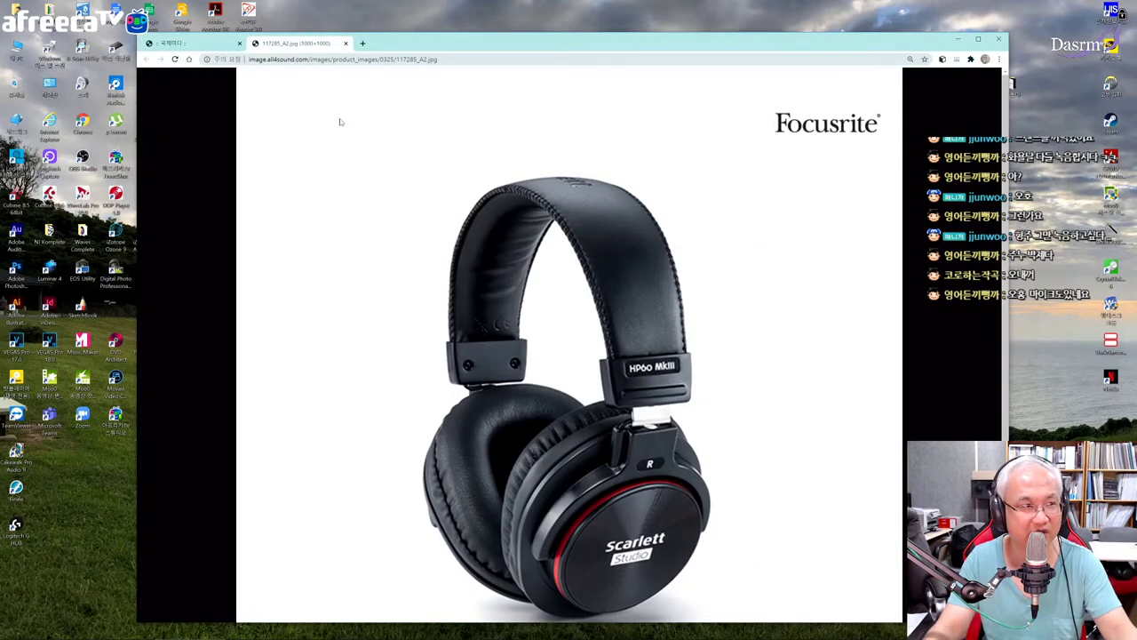
left_click(346, 43)
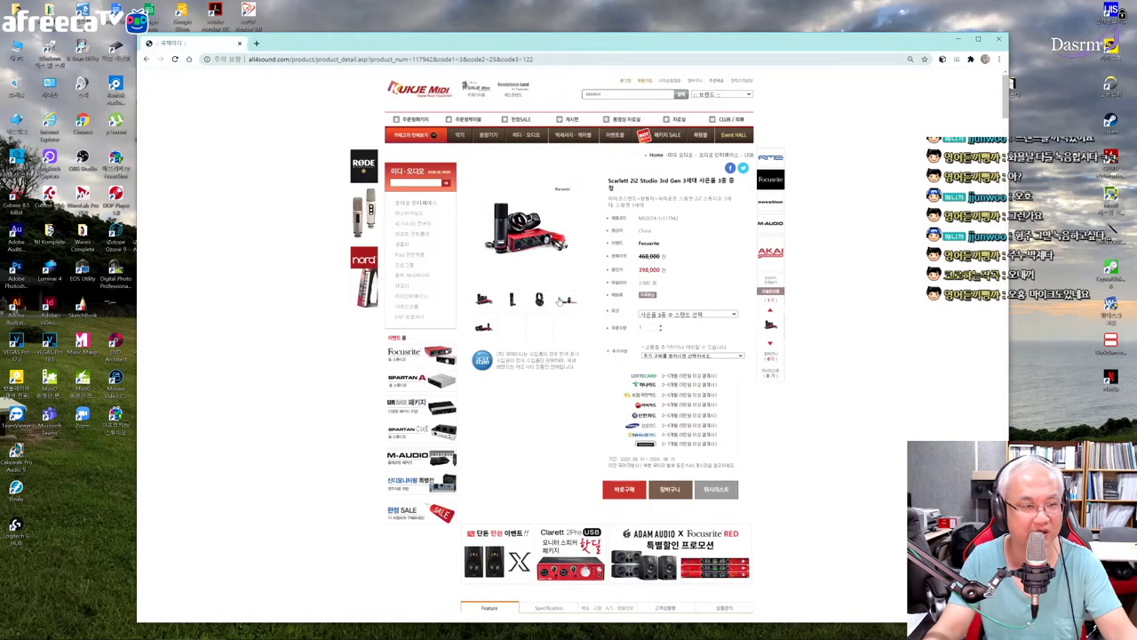
left_click(565, 301)
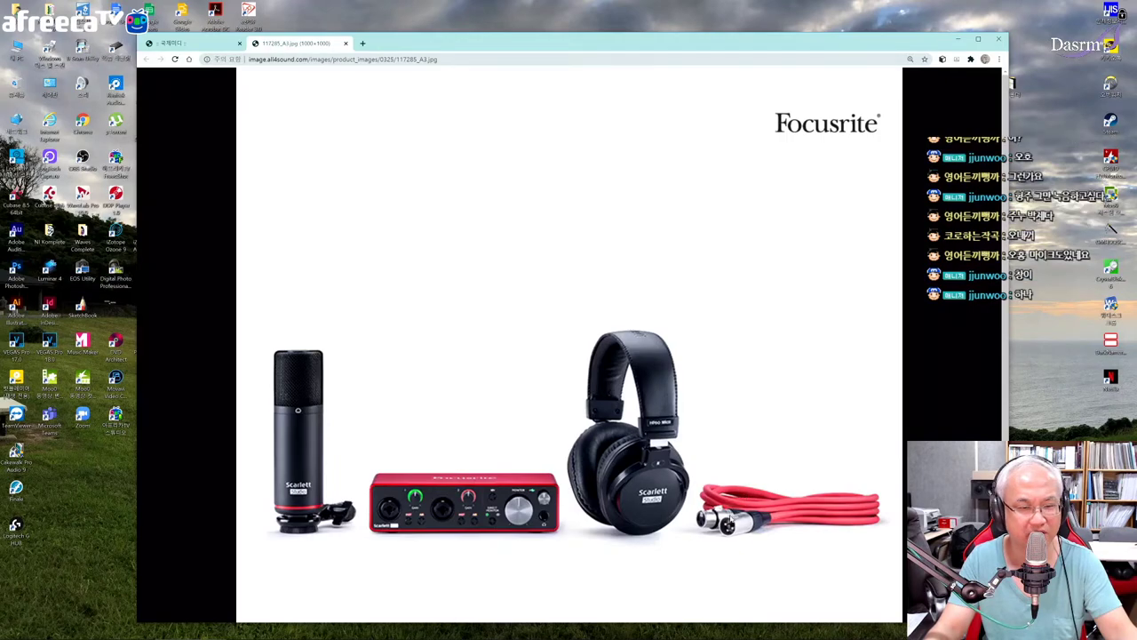
left_click(345, 44)
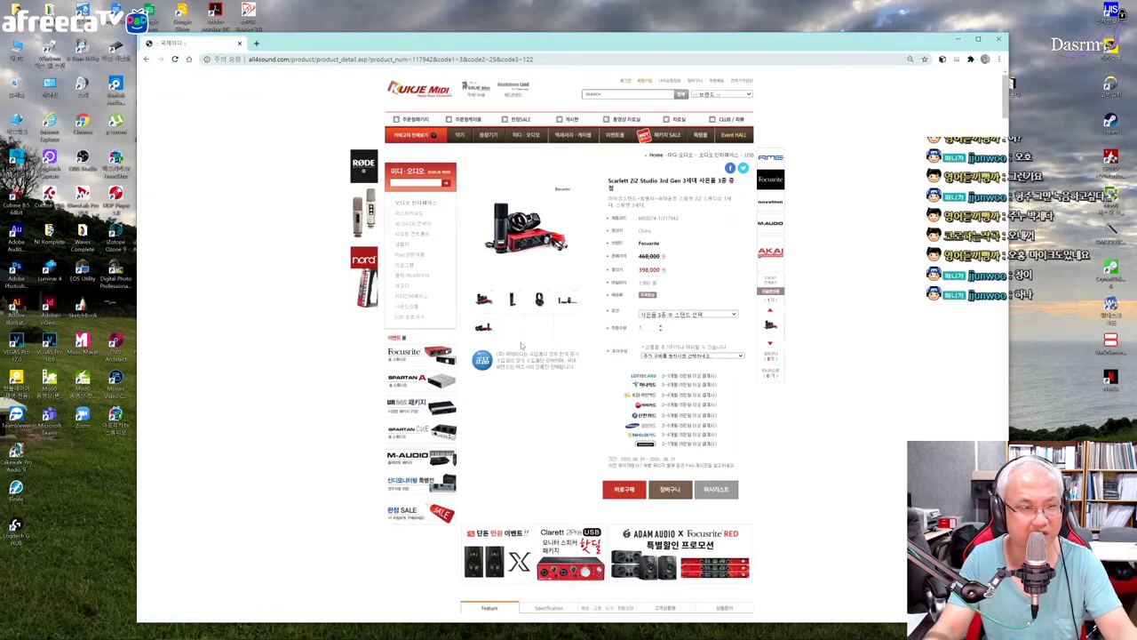
Review the Studio Pack's three free gifts in the product description: shock mount, pop screen and microphone stand
scroll(524, 348, "down", 8)
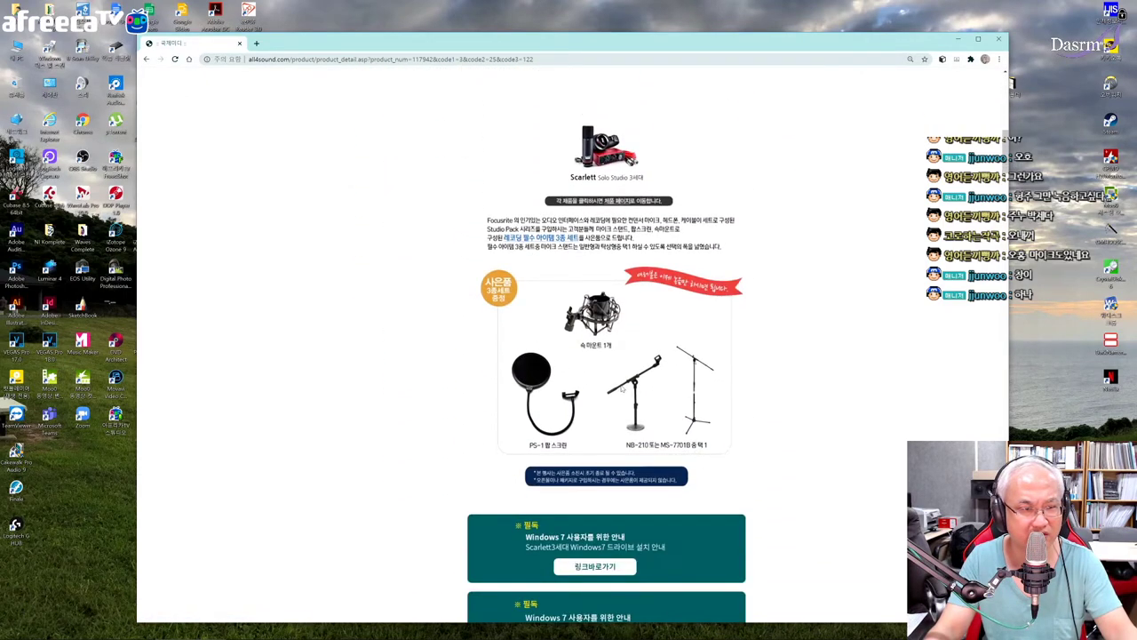
scroll(641, 407, "down", 2)
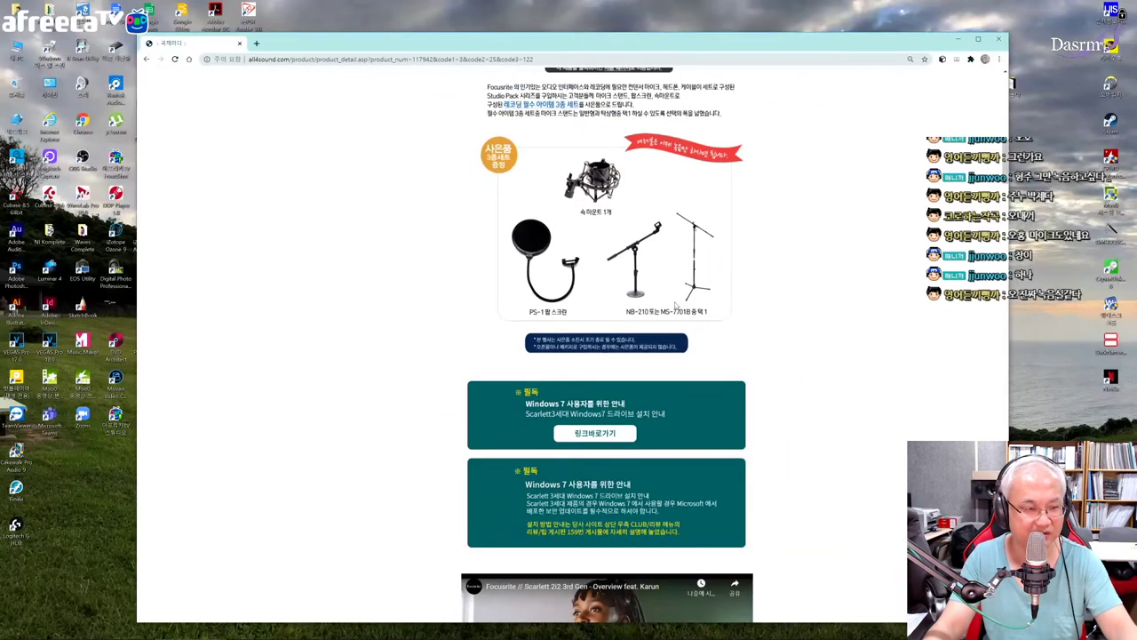
scroll(763, 387, "down", 4)
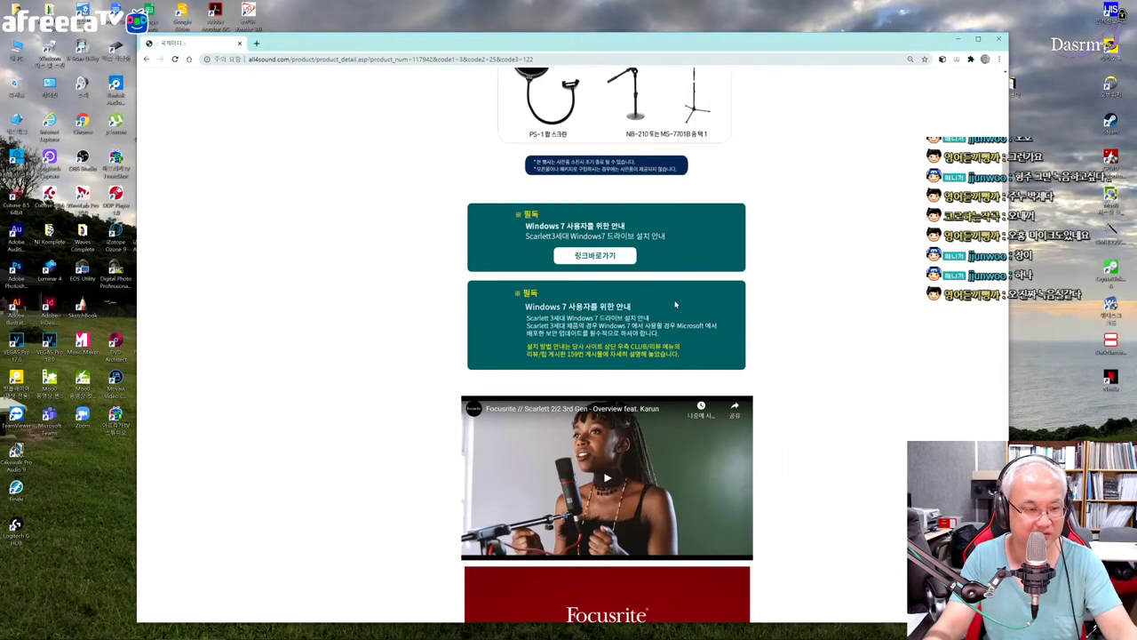
scroll(675, 304, "up", 10)
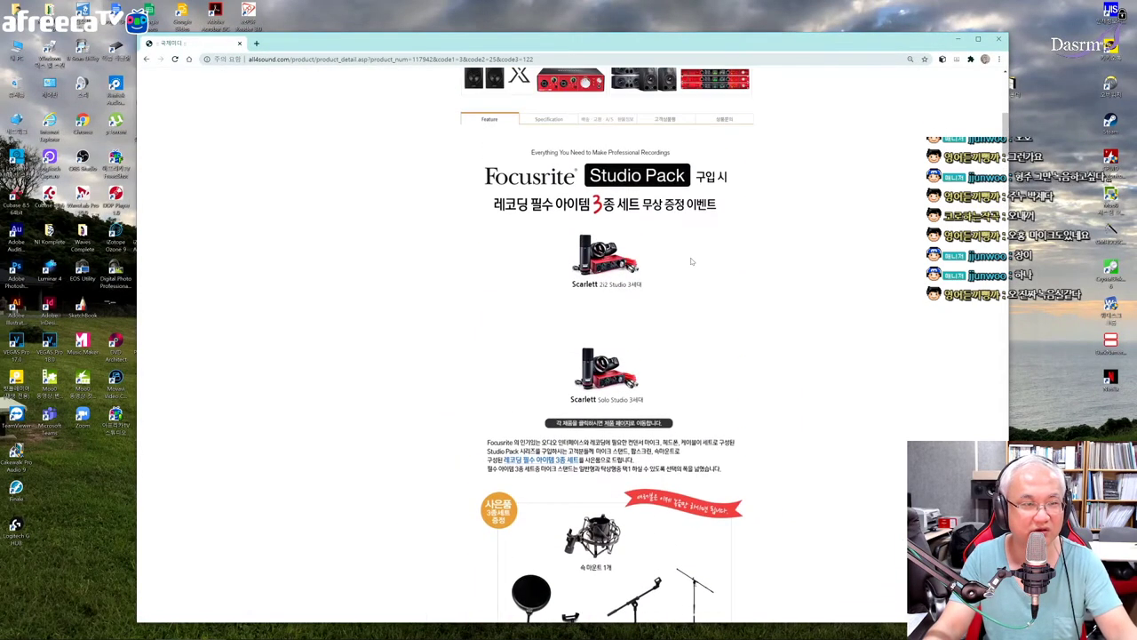
scroll(690, 266, "up", 1)
scroll(690, 265, "down", 3)
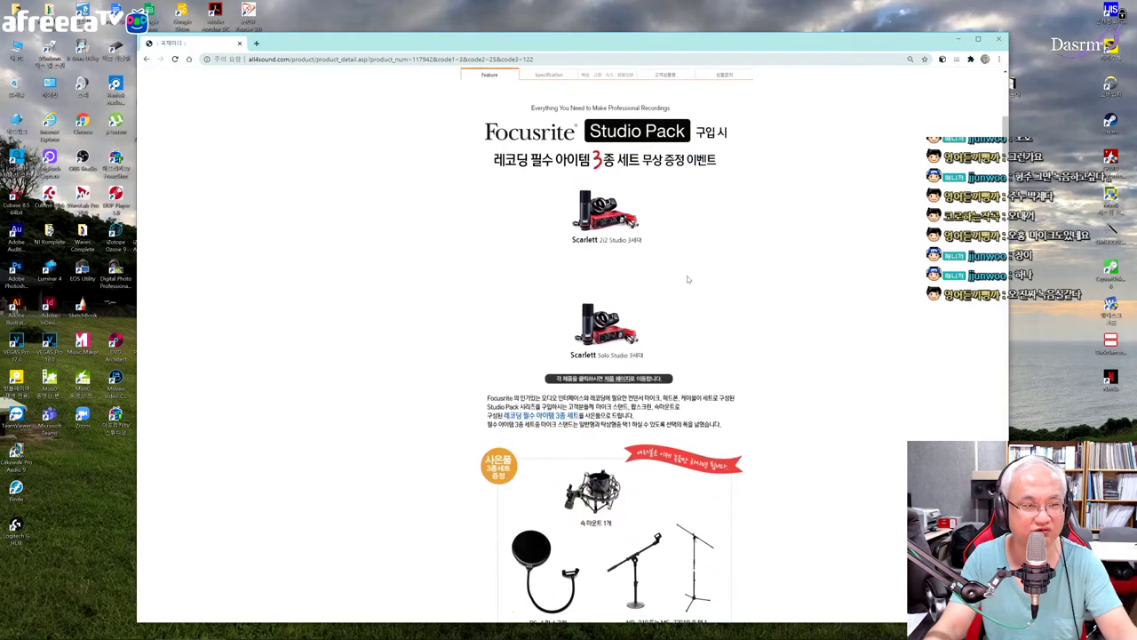
scroll(660, 289, "down", 2)
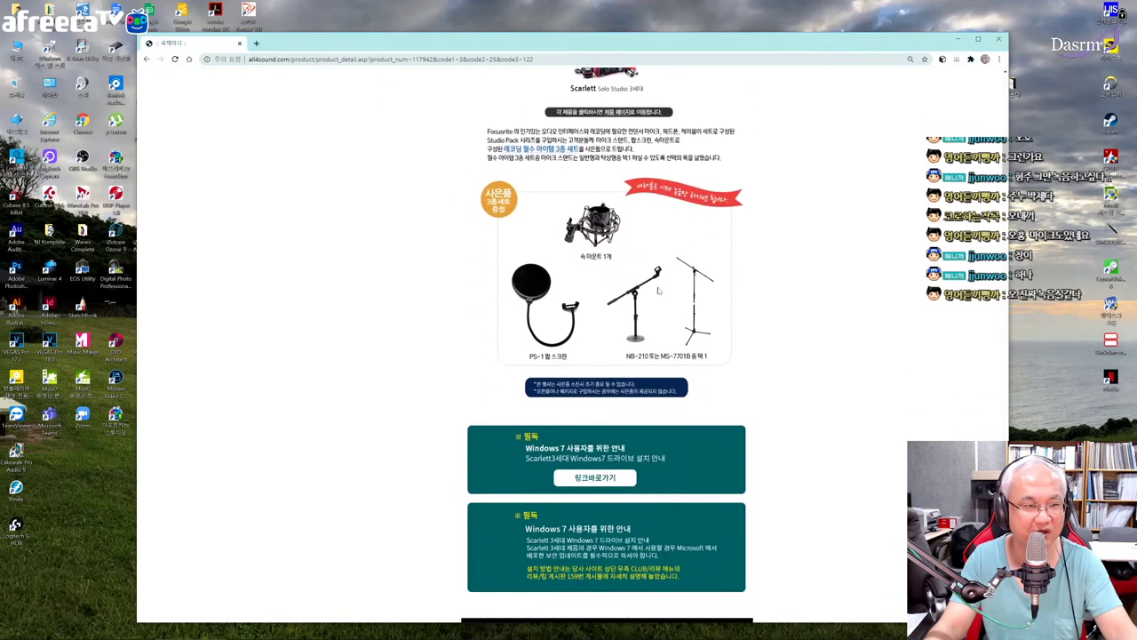
scroll(656, 288, "up", 2)
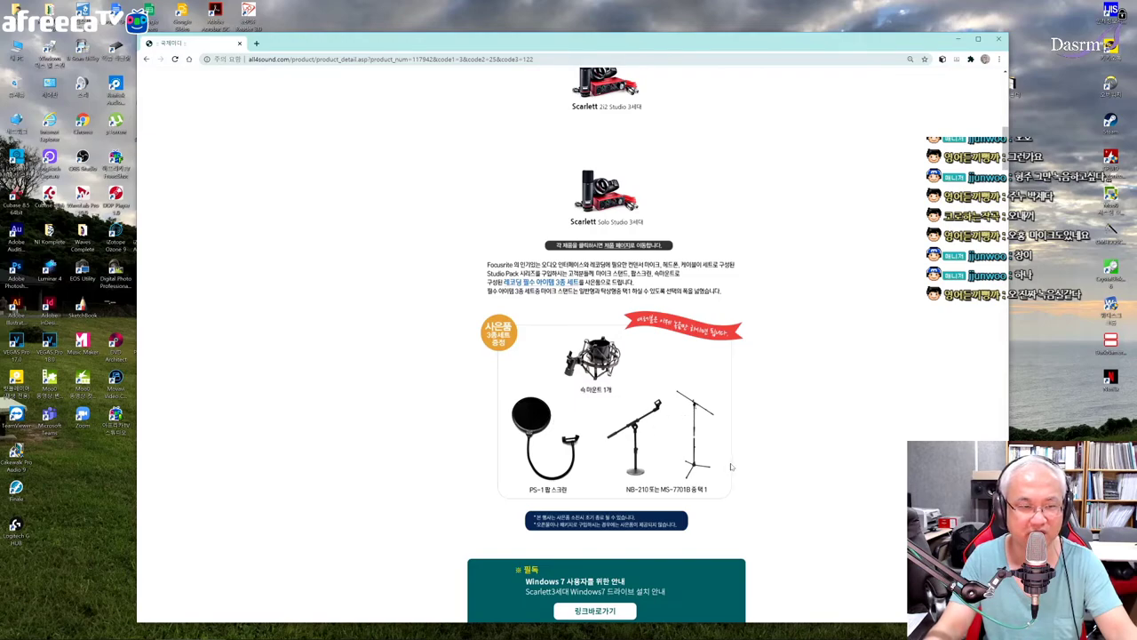
scroll(732, 468, "down", 4)
Highlight the discounted price of the Scarlett 2i2 Studio 3rd Gen package and clear the selection
scroll(691, 169, "up", 5)
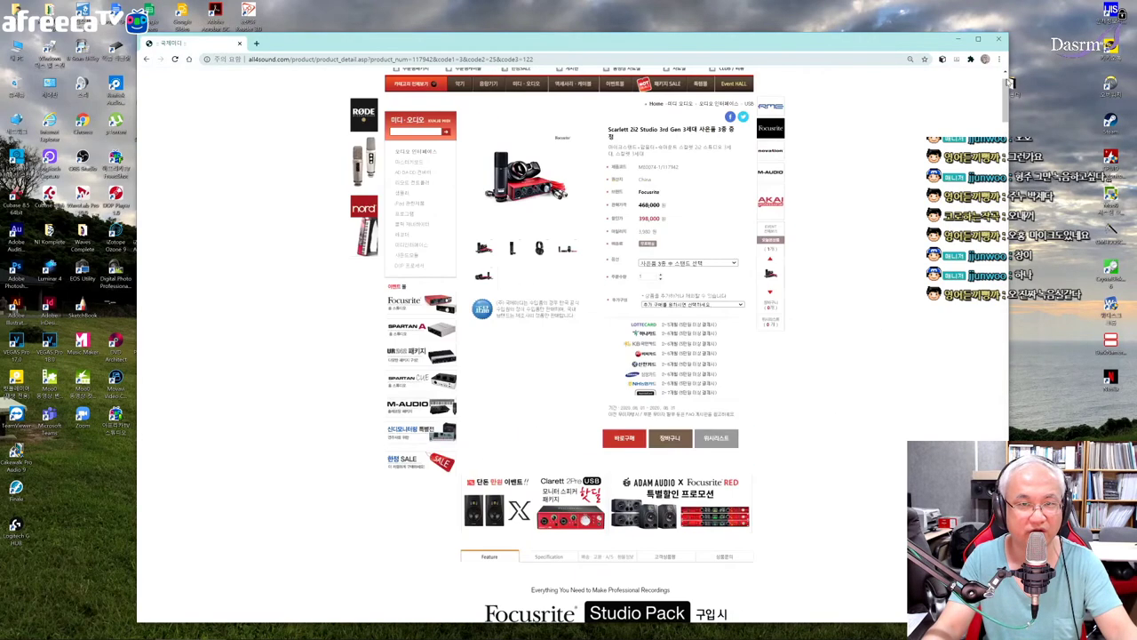
left_click_drag(637, 218, 661, 219)
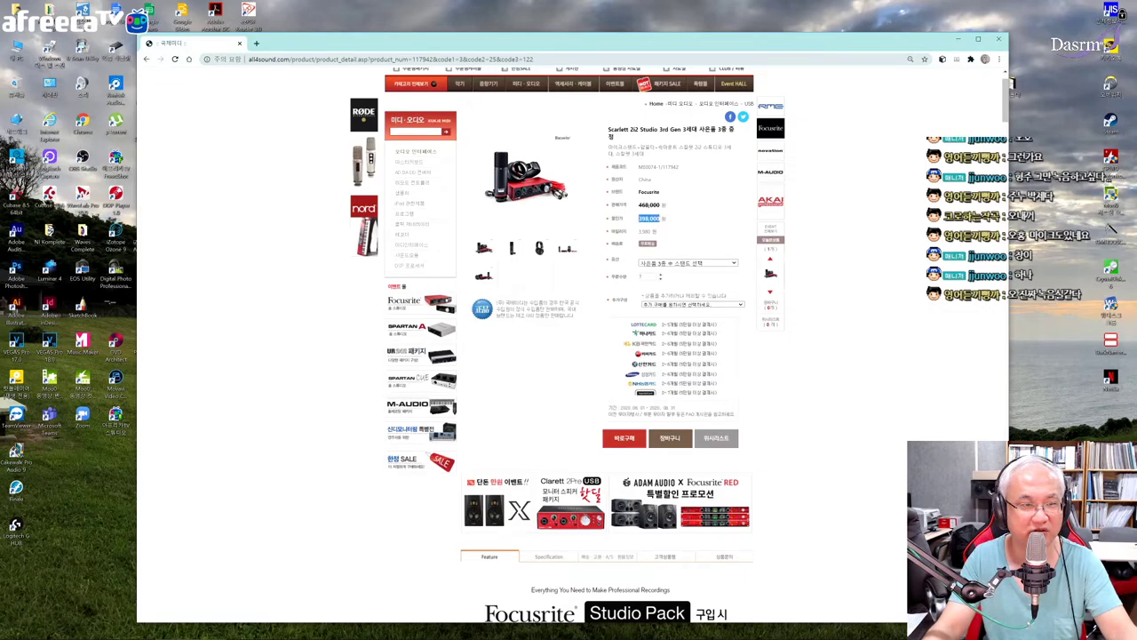
left_click(673, 223)
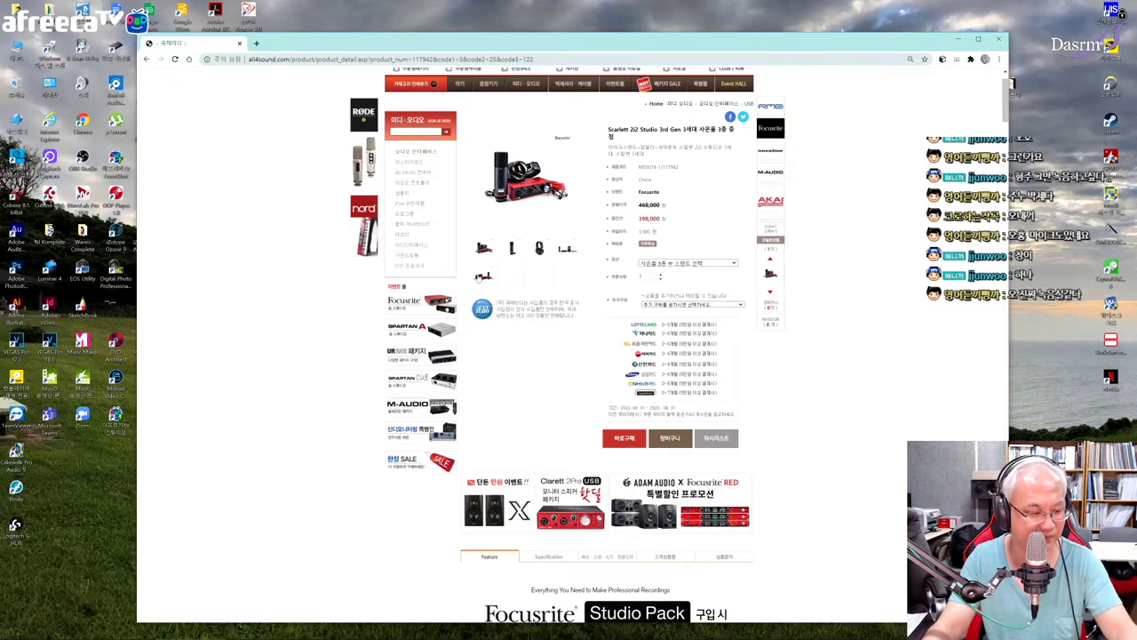
Return to the Focusrite USB interface list and open the Scarlett Solo 3rd Gen product
left_click(147, 59)
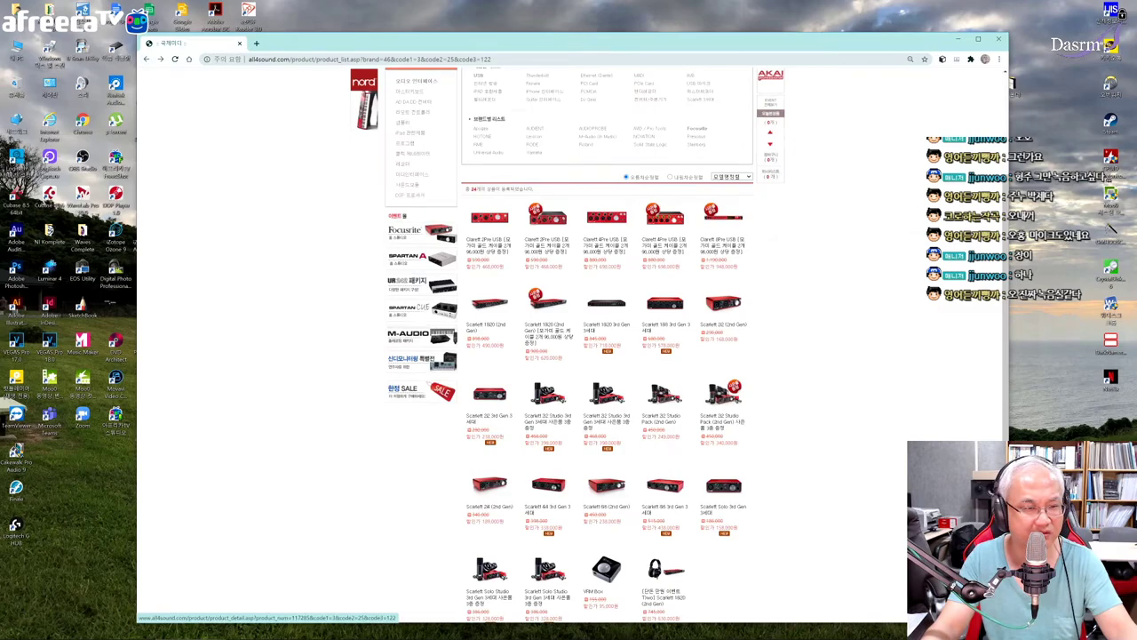
scroll(631, 426, "down", 3)
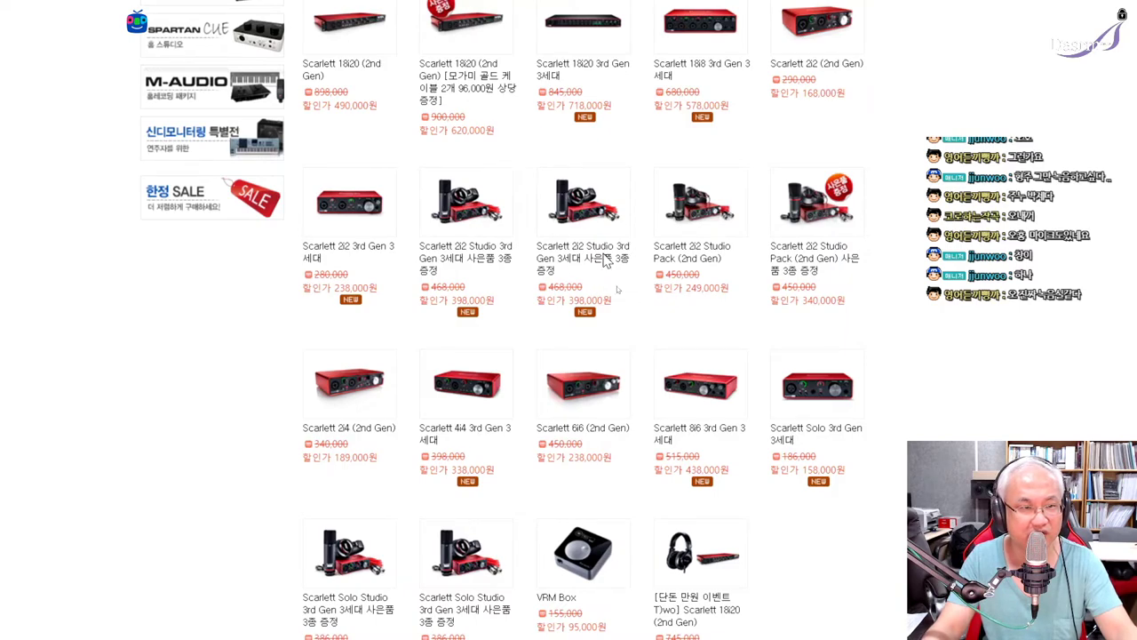
scroll(642, 316, "down", 2)
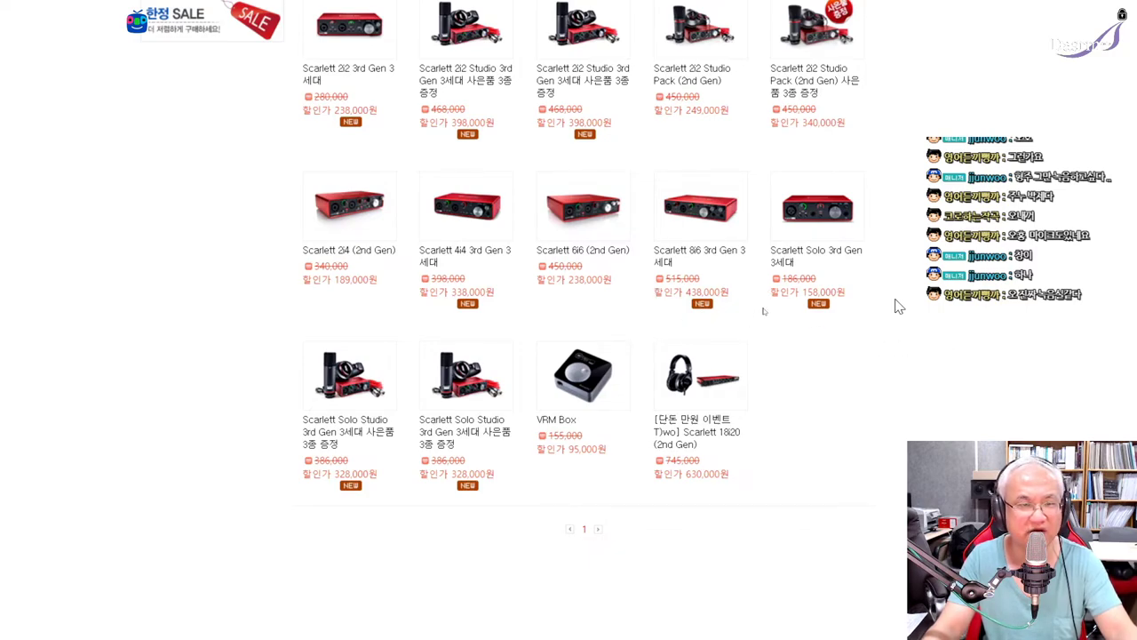
left_click(819, 218)
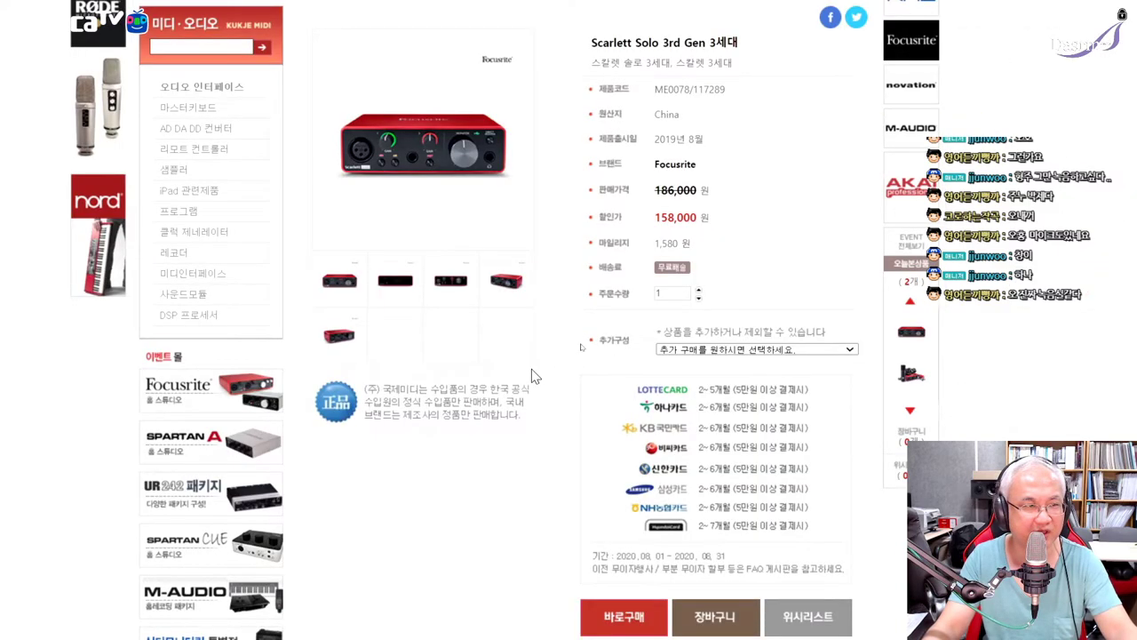
Examine the Scarlett Solo 3rd Gen's front view and its enlarged rear panel photo with the line outputs
scroll(384, 133, "up", 1)
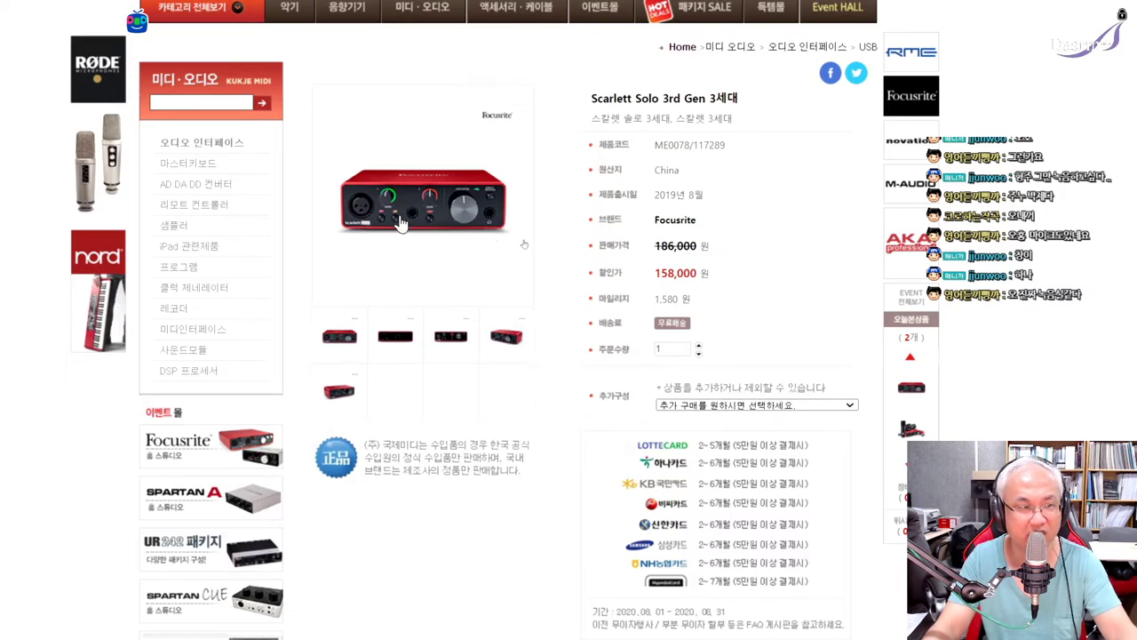
left_click(400, 338)
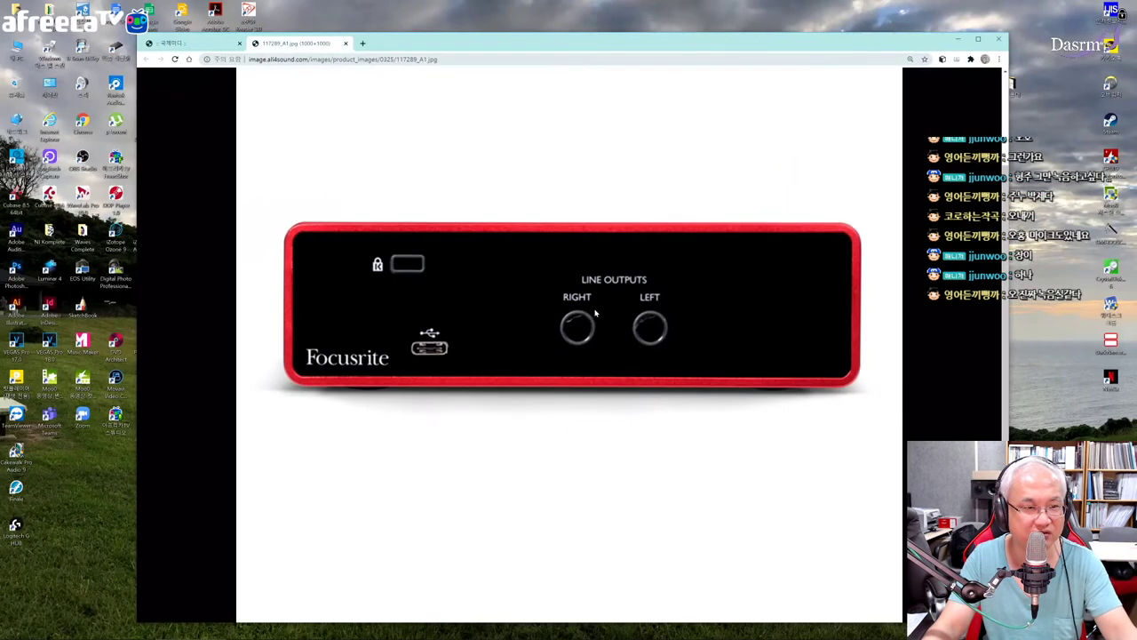
key("ctrl+Tab")
left_click(306, 43)
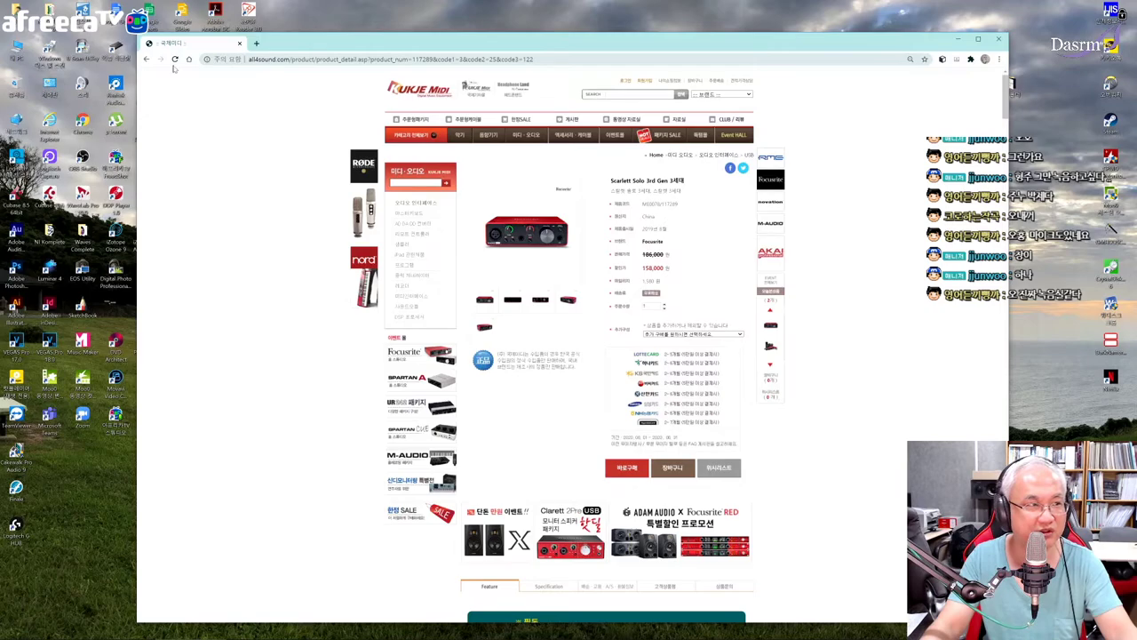
Go back to the Focusrite product list and highlight the Scarlett Solo 3rd Gen's discounted price
left_click(147, 60)
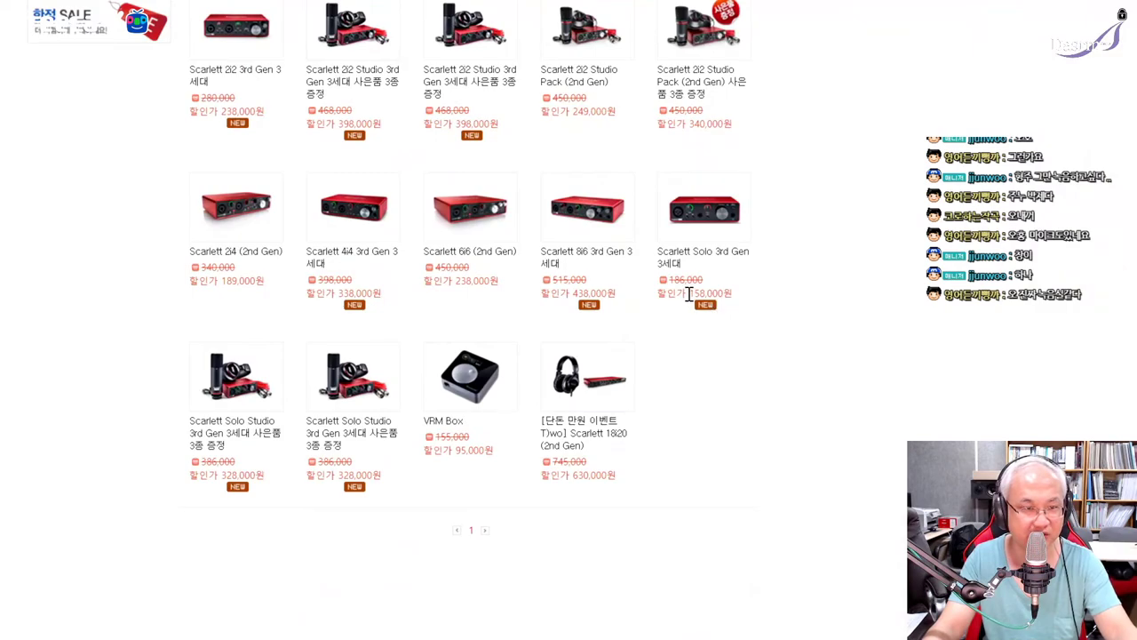
left_click_drag(688, 294, 744, 302)
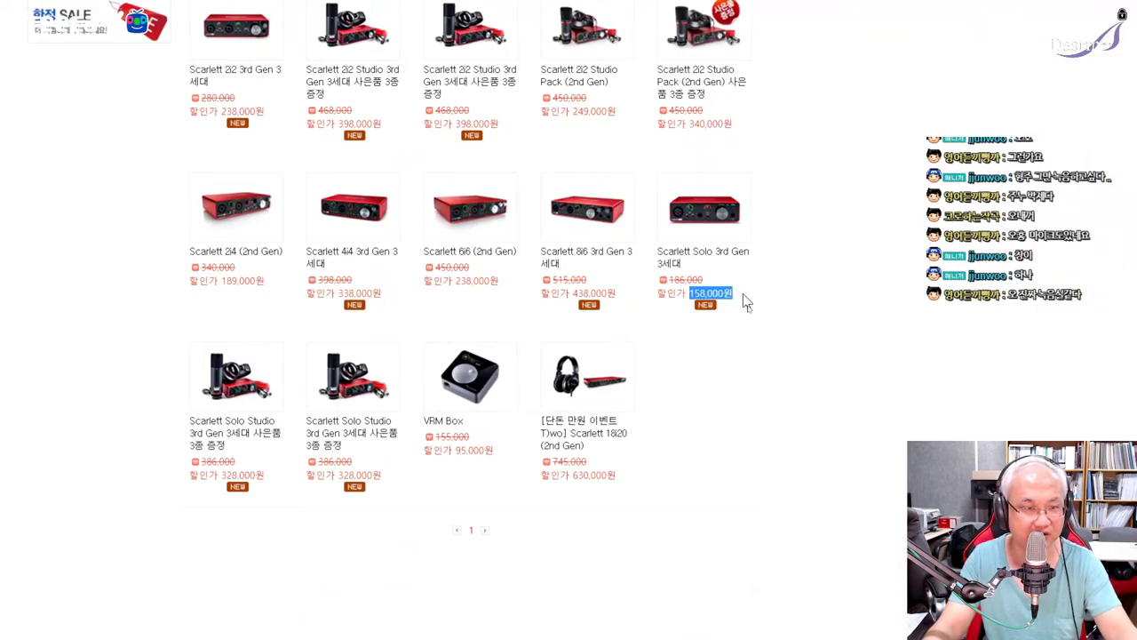
left_click(749, 300)
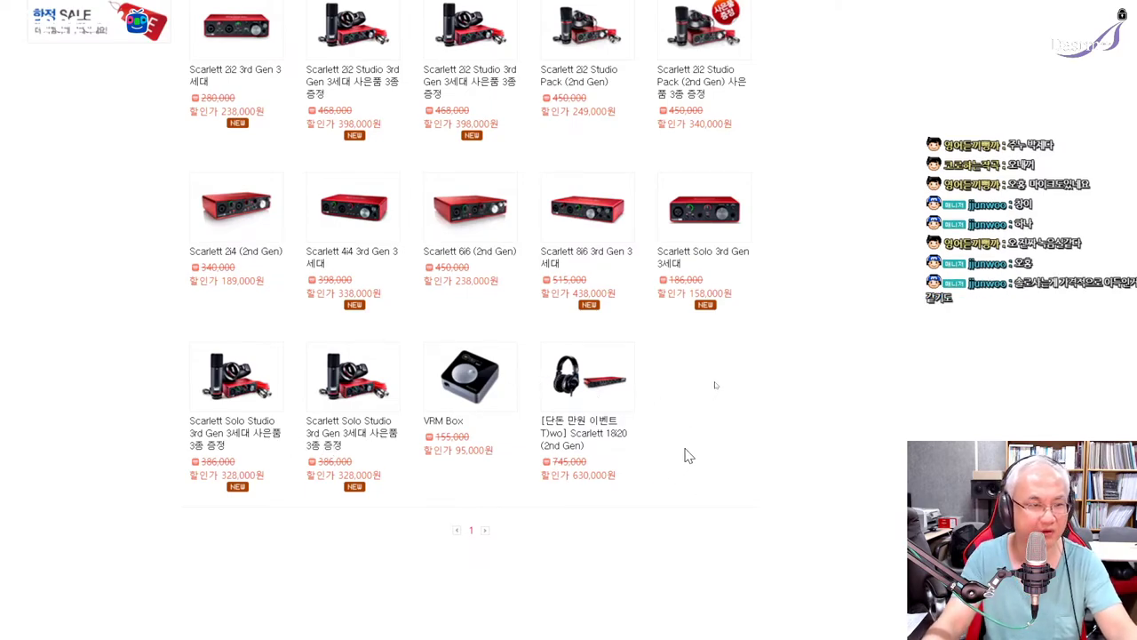
Look over the Focusrite list, reopen the Scarlett Solo 3rd Gen product and check its enlarged rear panel photo
scroll(685, 456, "up", 10)
scroll(777, 403, "up", 2)
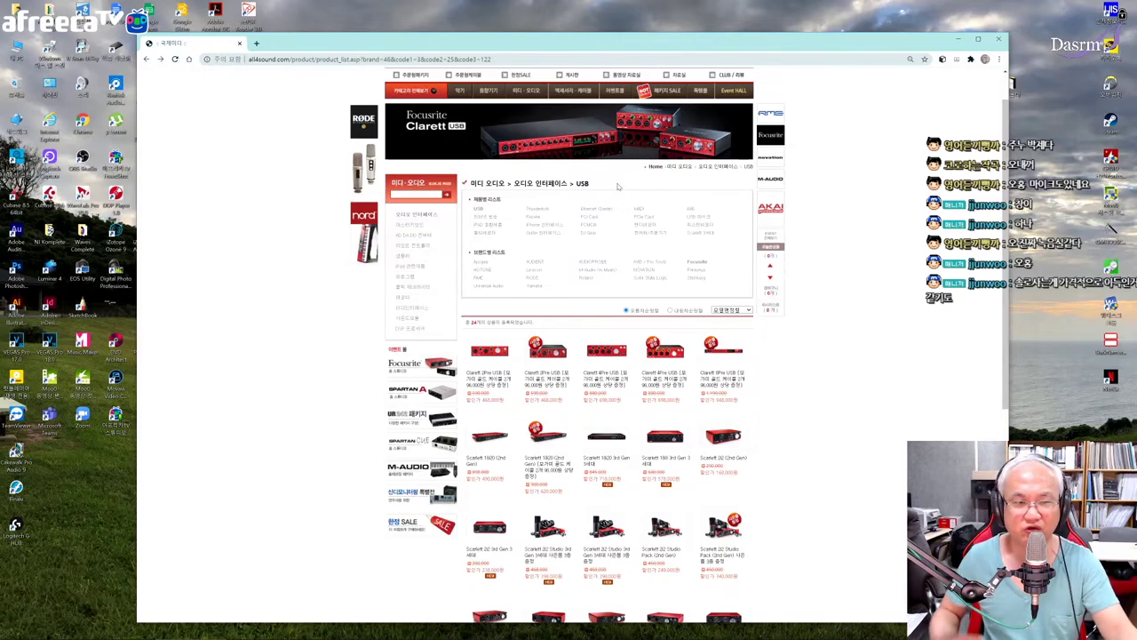
scroll(748, 411, "down", 4)
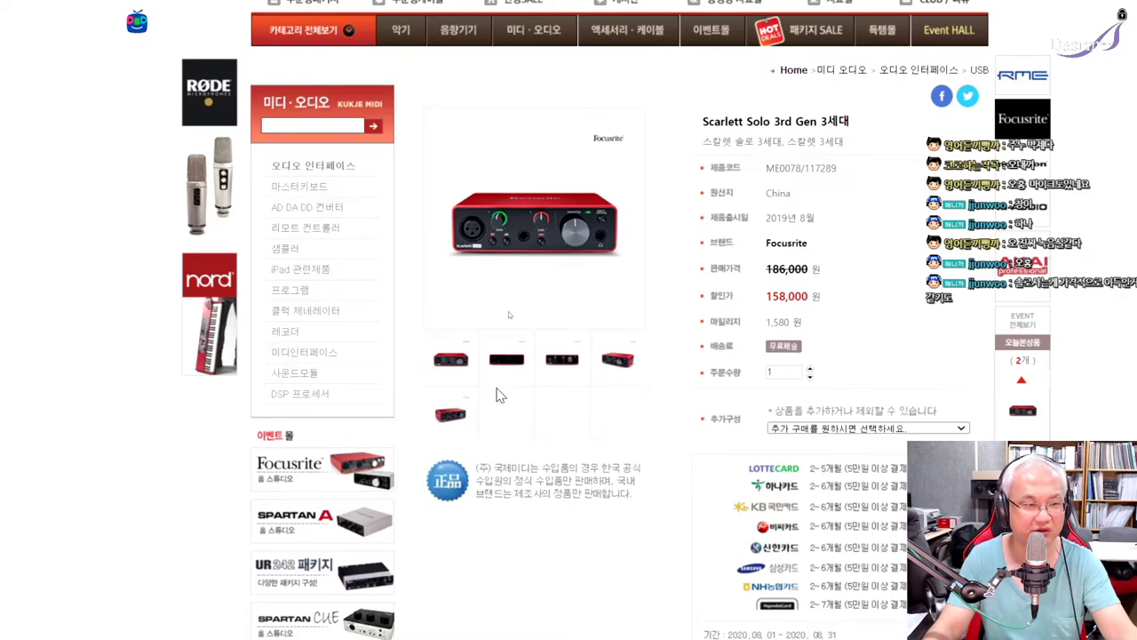
left_click(518, 371)
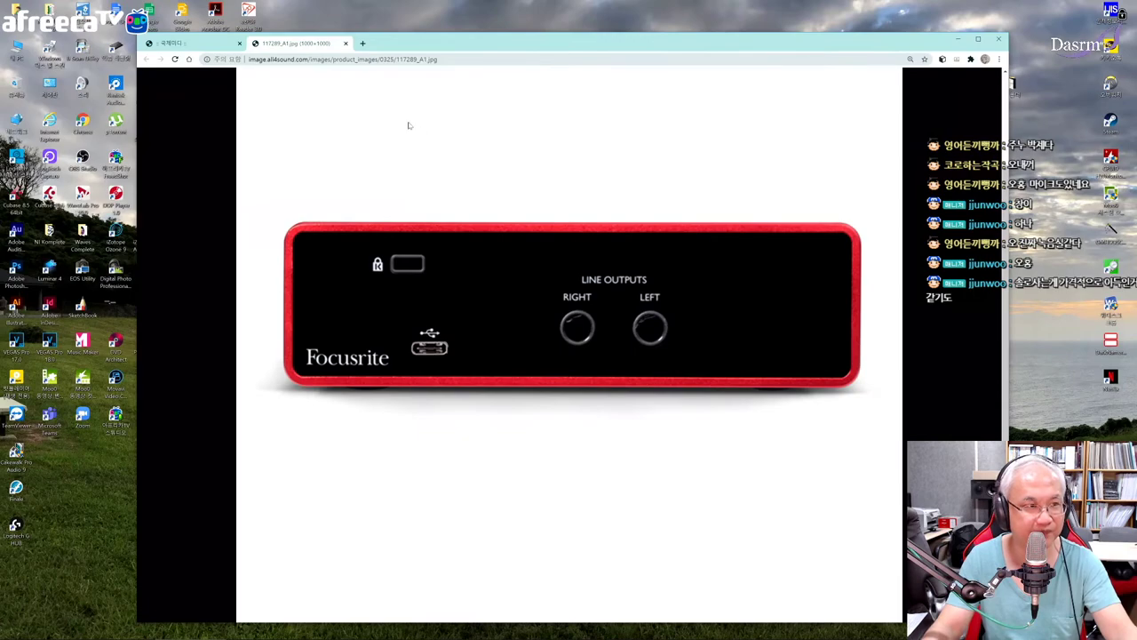
left_click(346, 43)
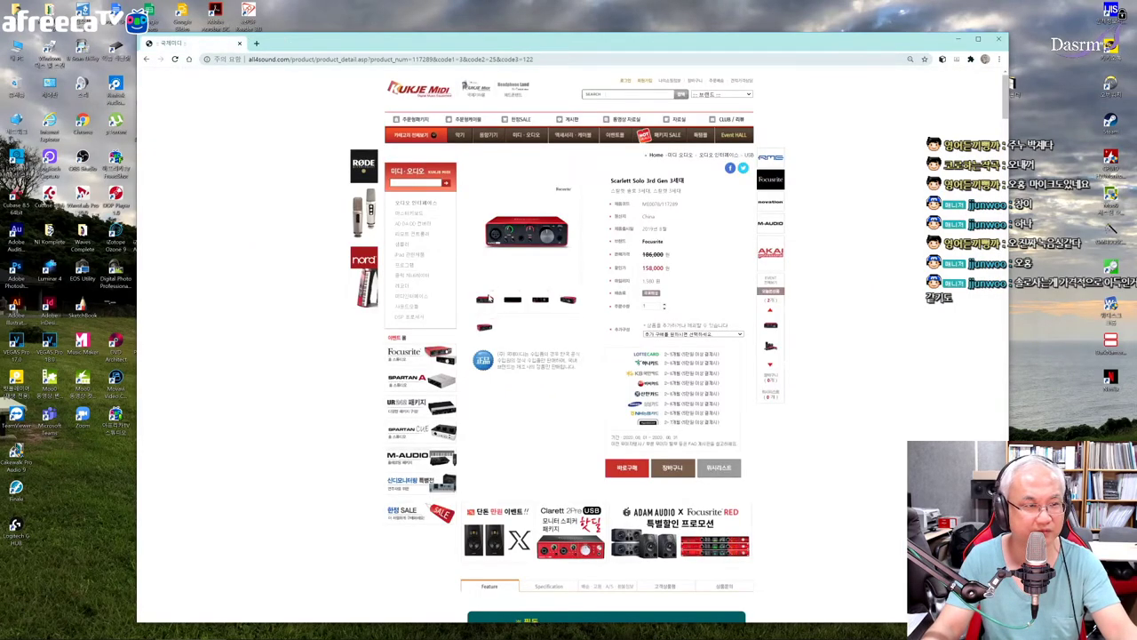
Examine the Scarlett Solo's enlarged front panel photo and highlight the discounted price on its product page
left_click(487, 271)
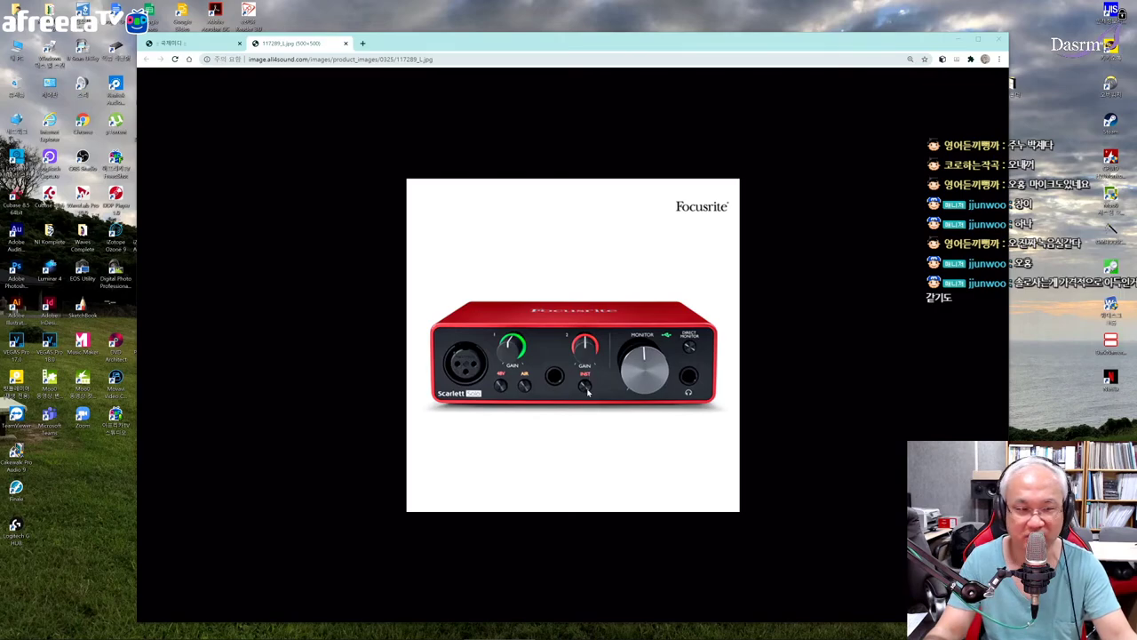
left_click(346, 45)
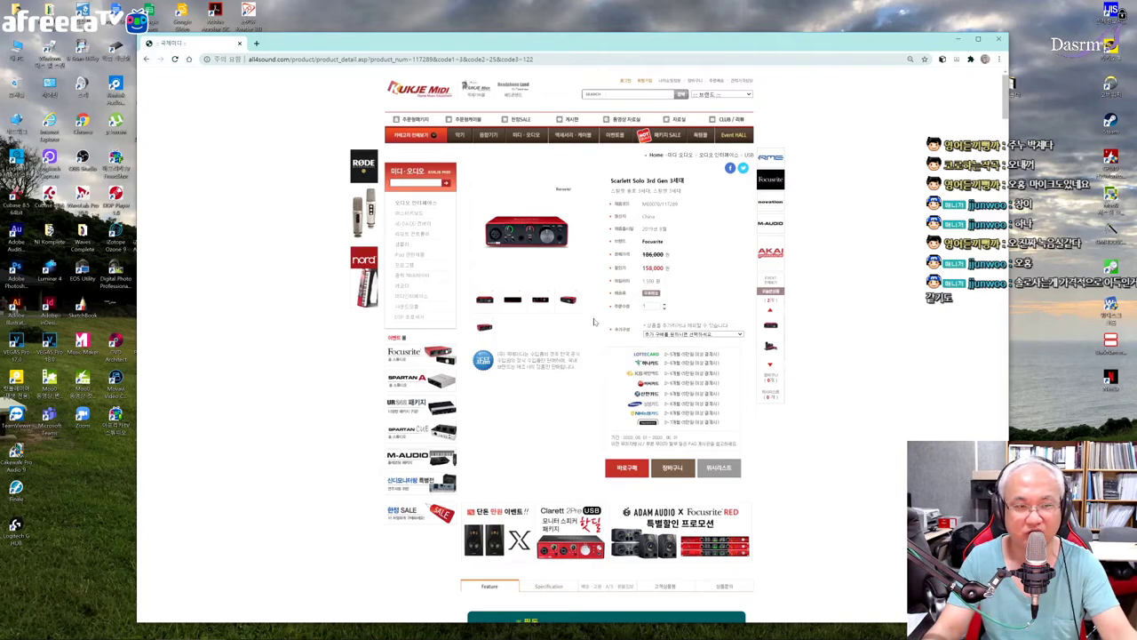
double_click(652, 267)
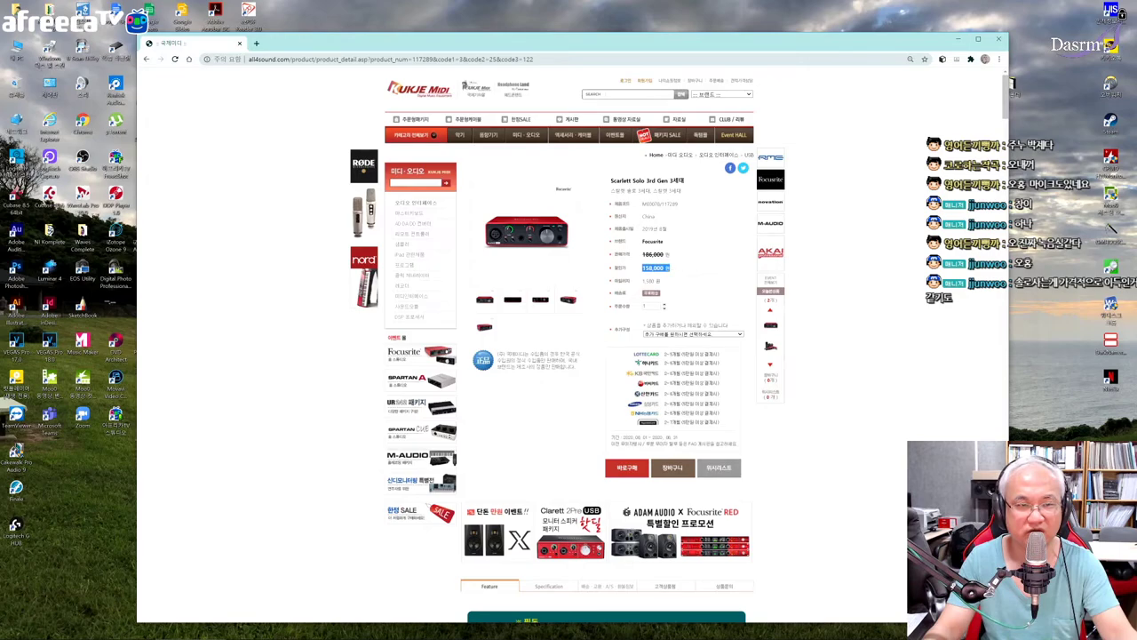
Highlight the Scarlett Solo 3rd Gen's discounted price and product name, and return to the top of the Focusrite USB interface list
left_click(657, 268)
left_click_drag(641, 267, 690, 269)
left_click(622, 275)
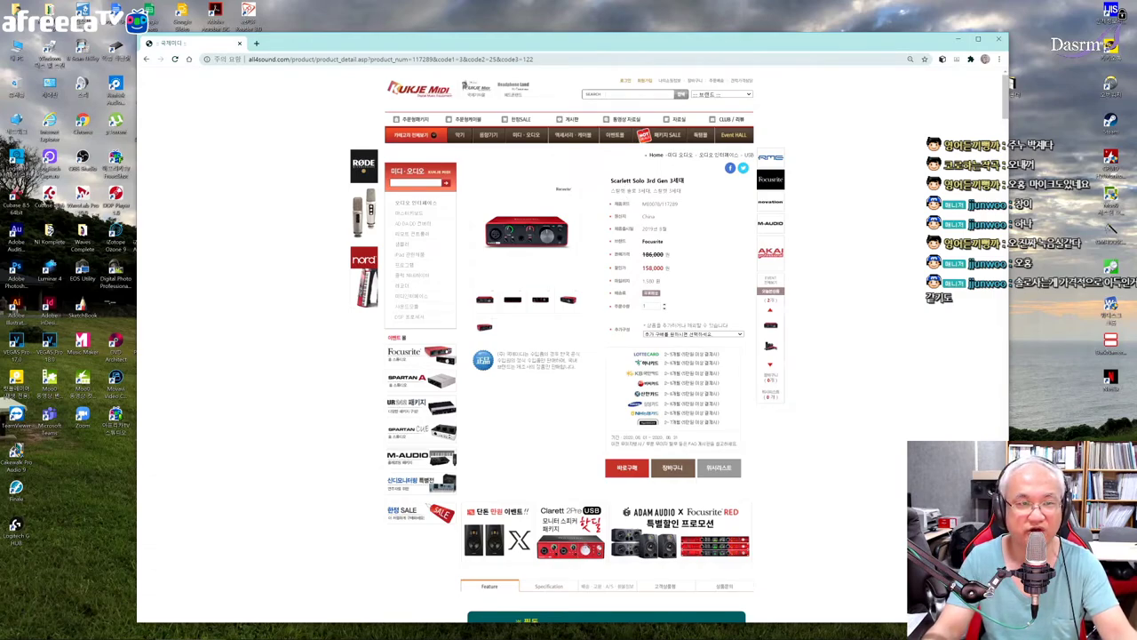
left_click_drag(609, 181, 697, 182)
left_click(707, 182)
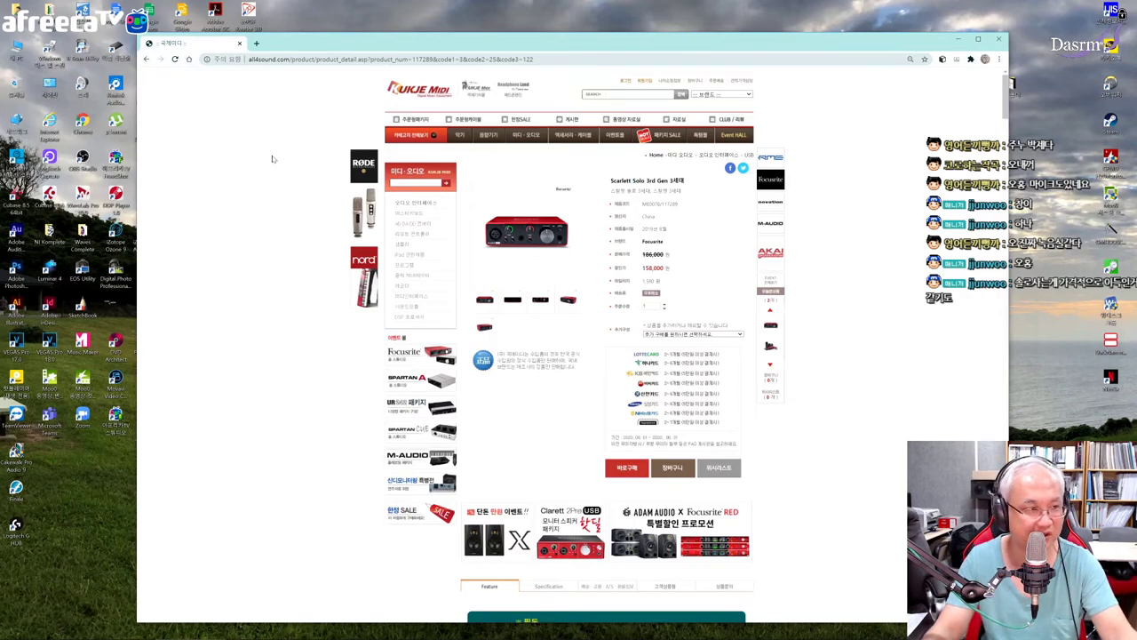
left_click(146, 58)
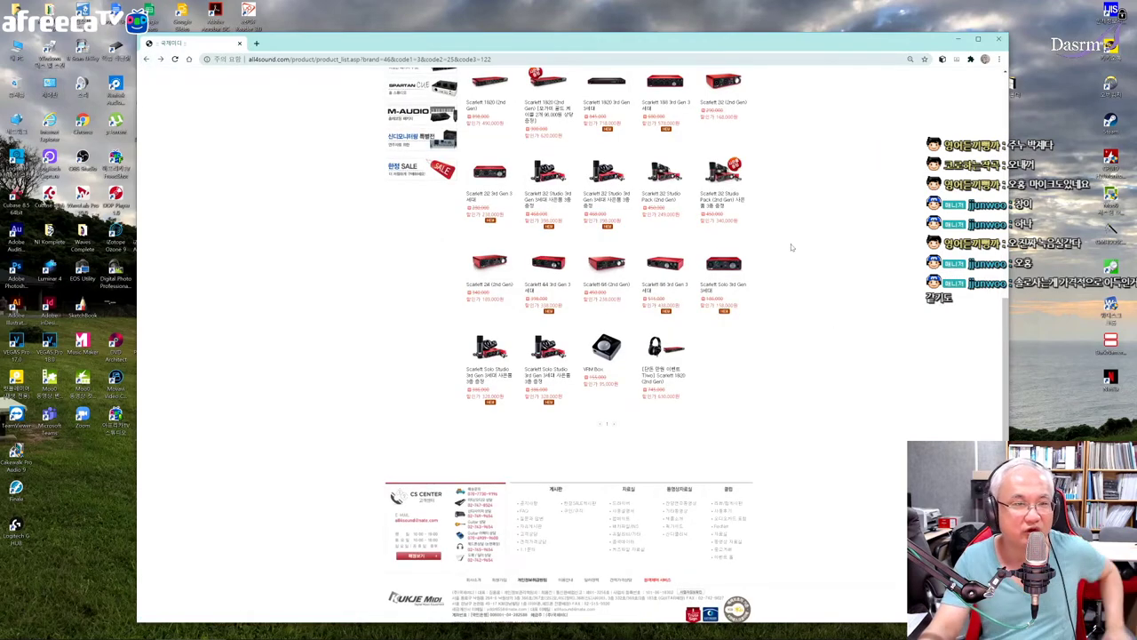
scroll(792, 248, "up", 5)
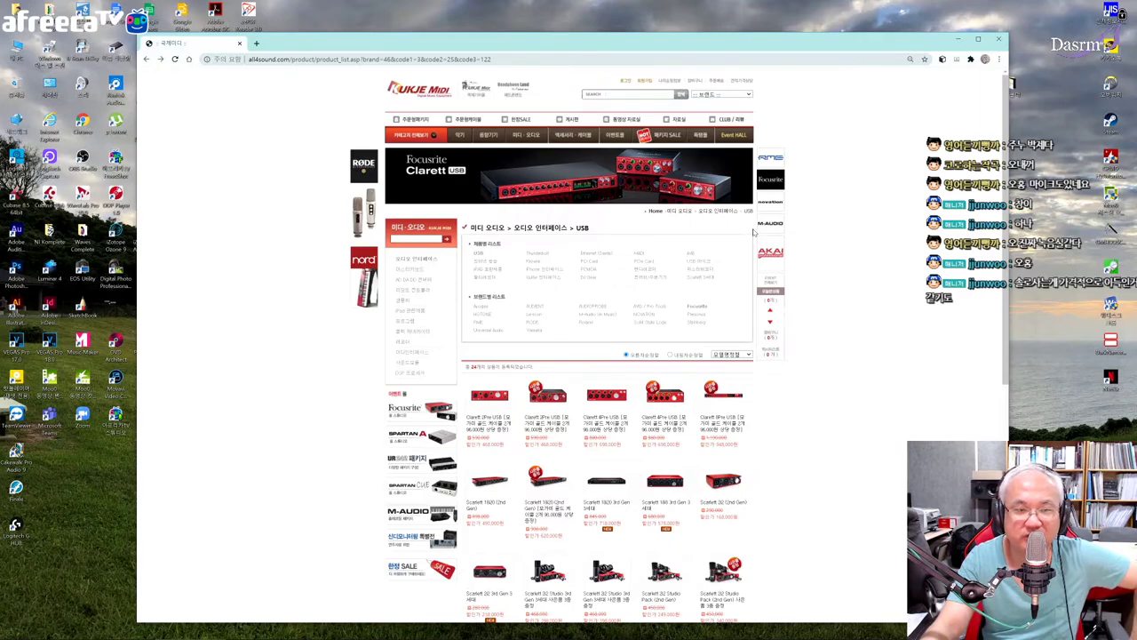
Minimize the browser and install the iTunes update offered in Apple Software Update
left_click(957, 39)
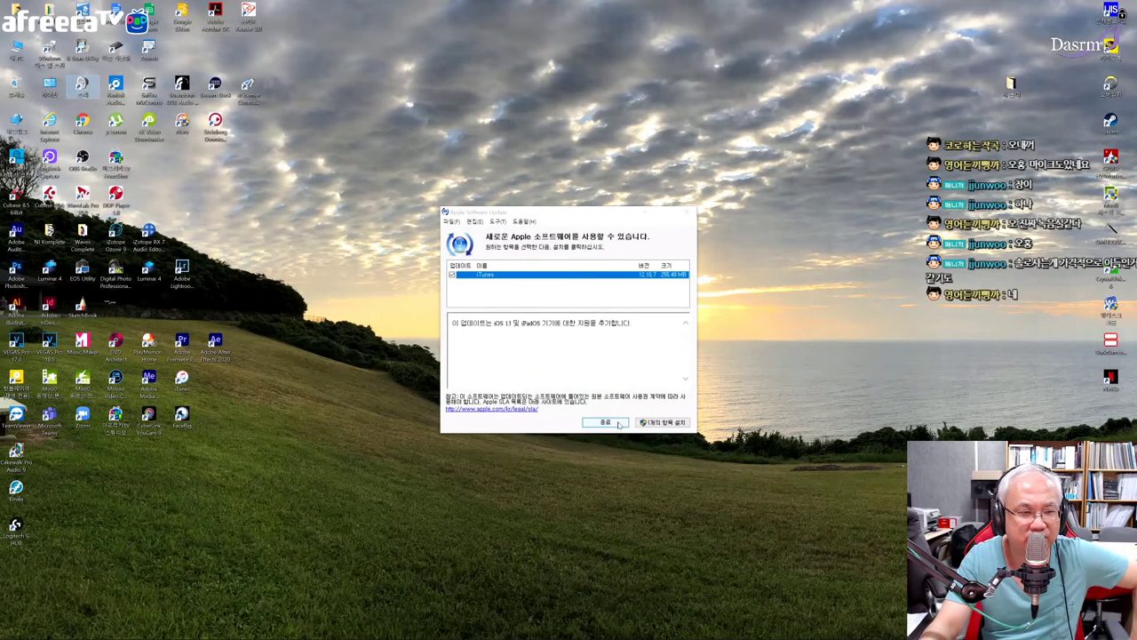
left_click(624, 422)
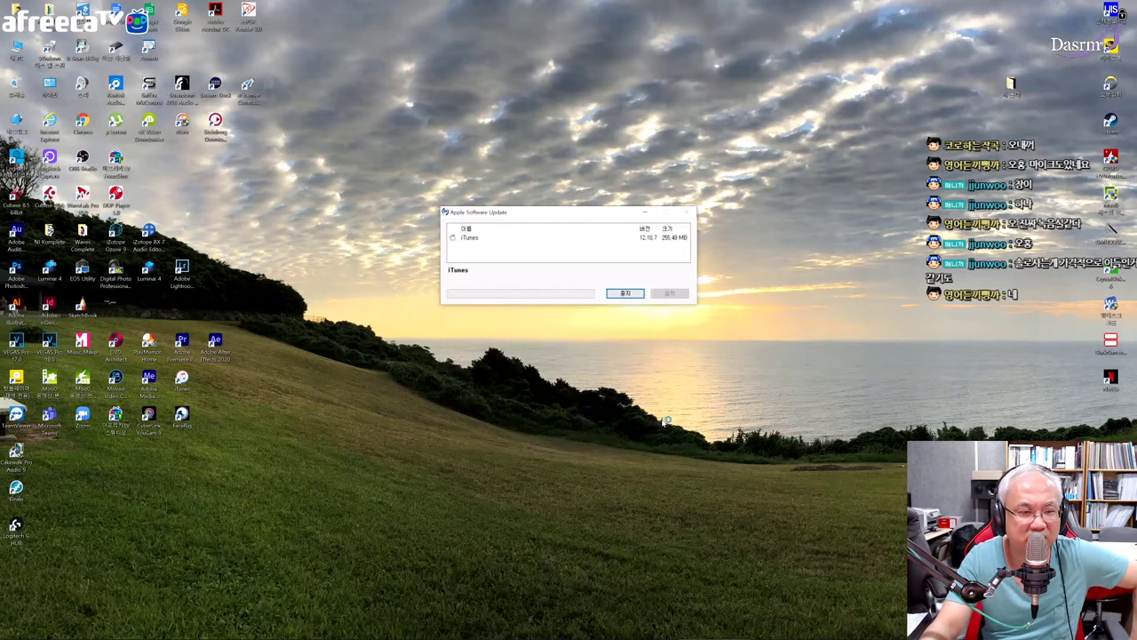
left_click(626, 295)
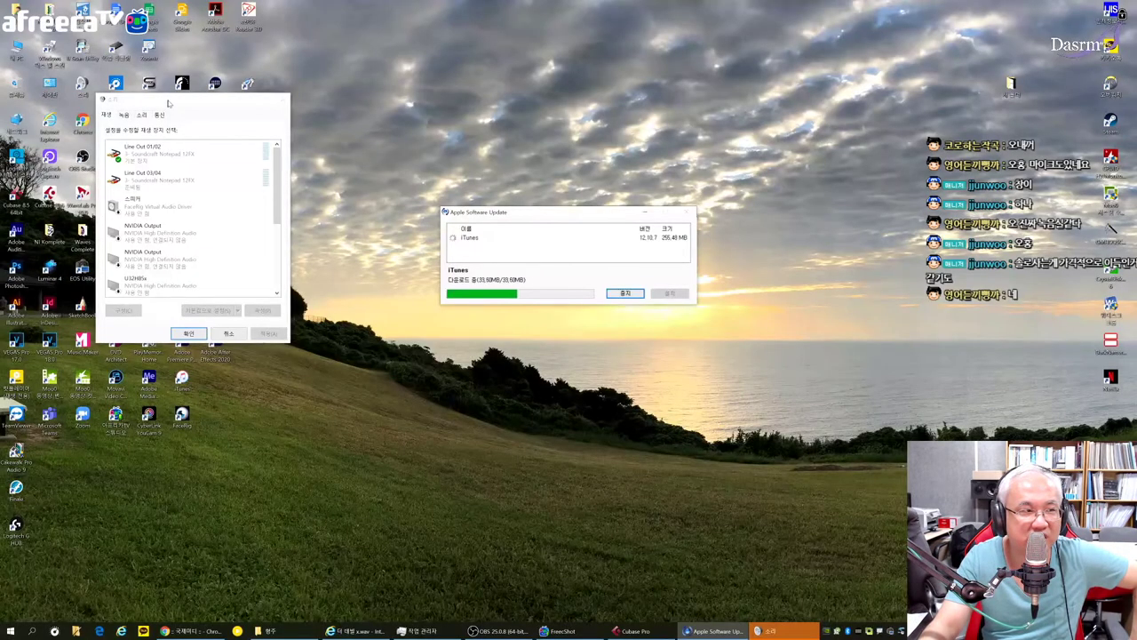
Examine the Realtek speaker's advanced playback properties in the Windows sound settings, and close the dialogs without changing anything
left_click_drag(199, 100, 375, 84)
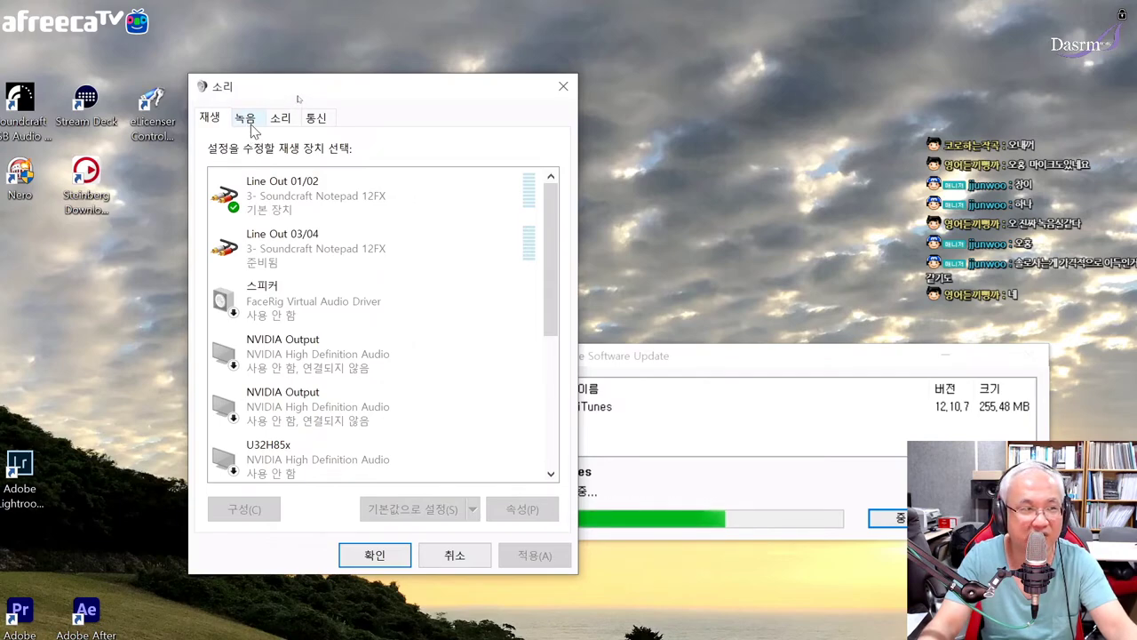
left_click_drag(553, 317, 560, 438)
left_click(311, 297)
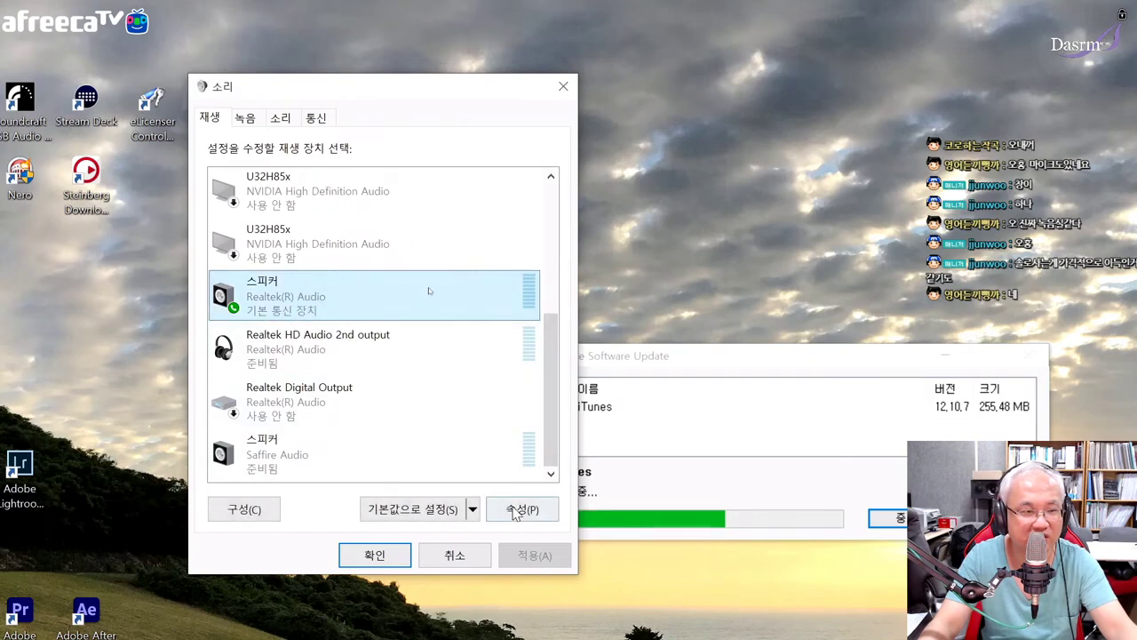
left_click(537, 518)
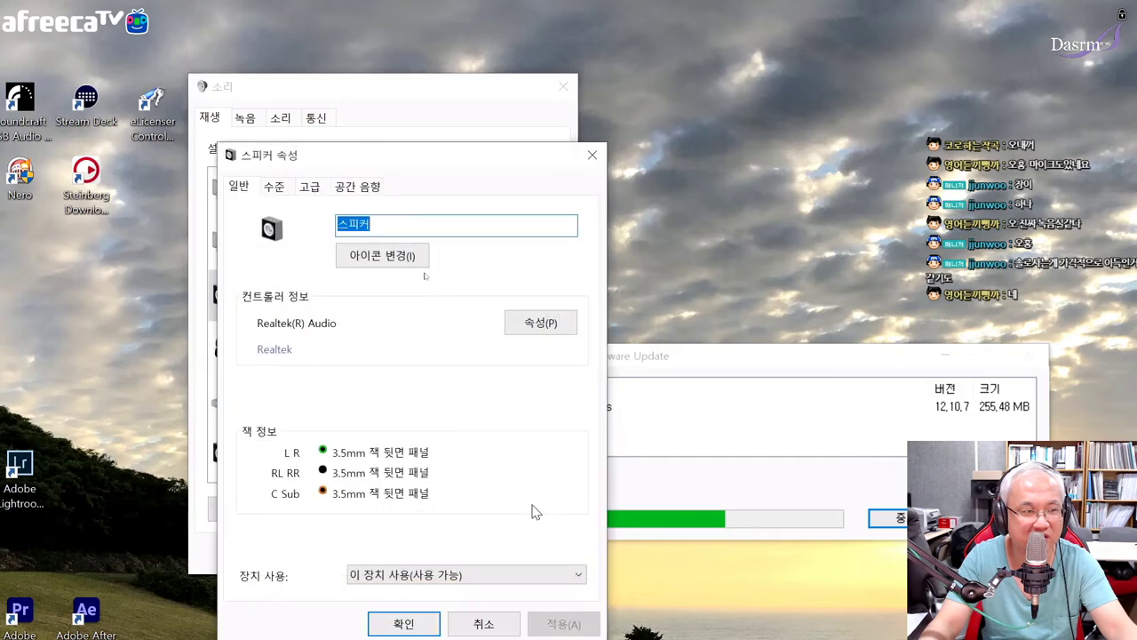
left_click(309, 187)
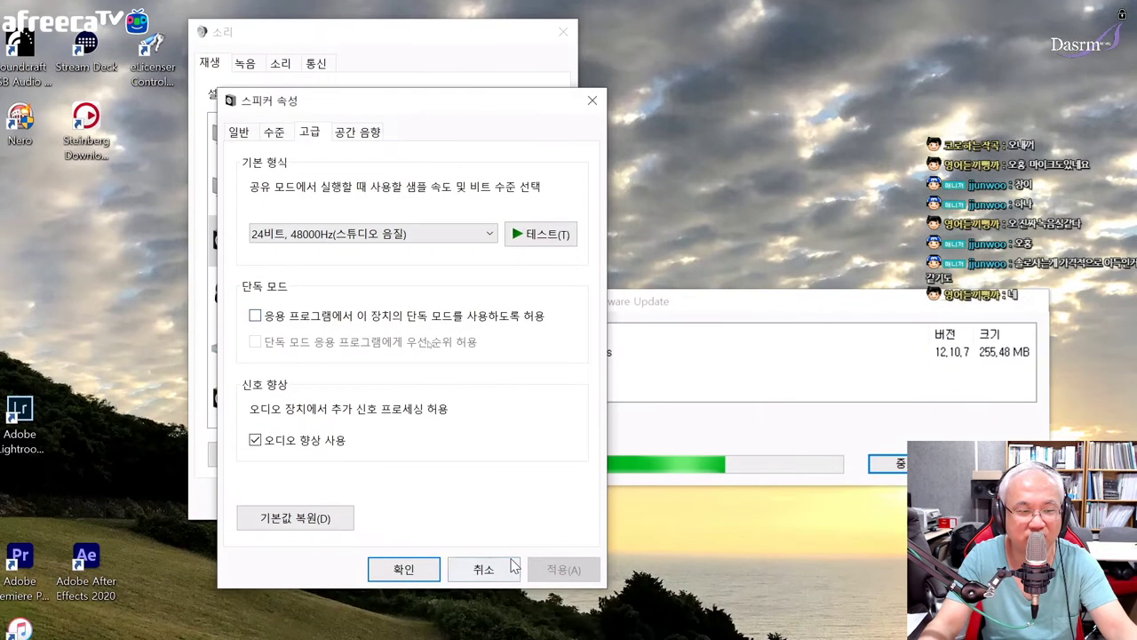
left_click(497, 567)
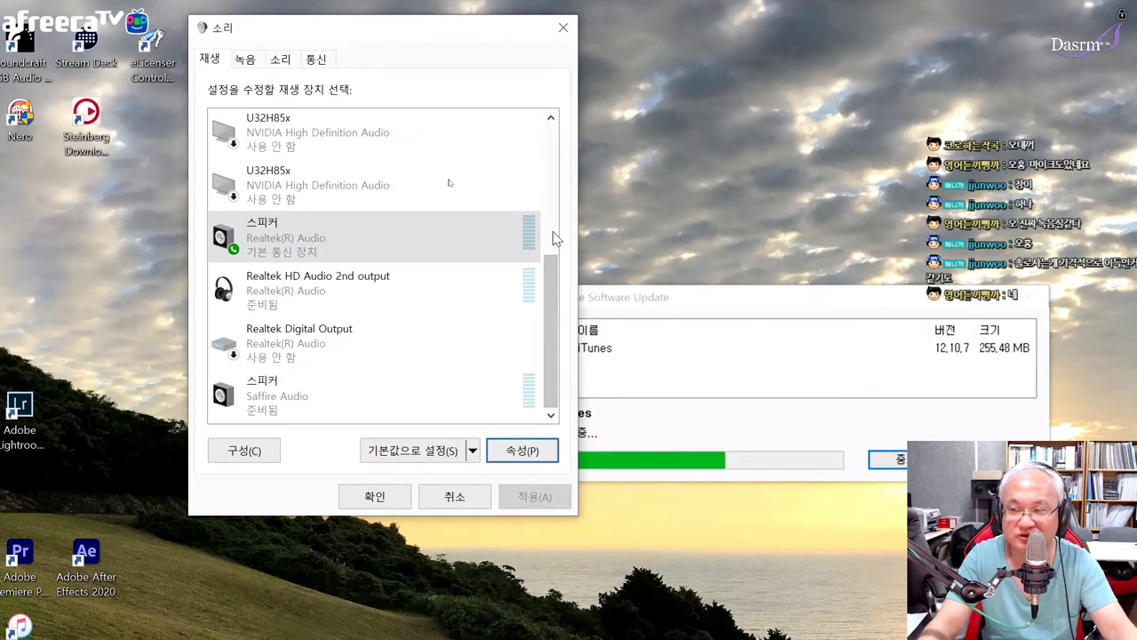
left_click(454, 495)
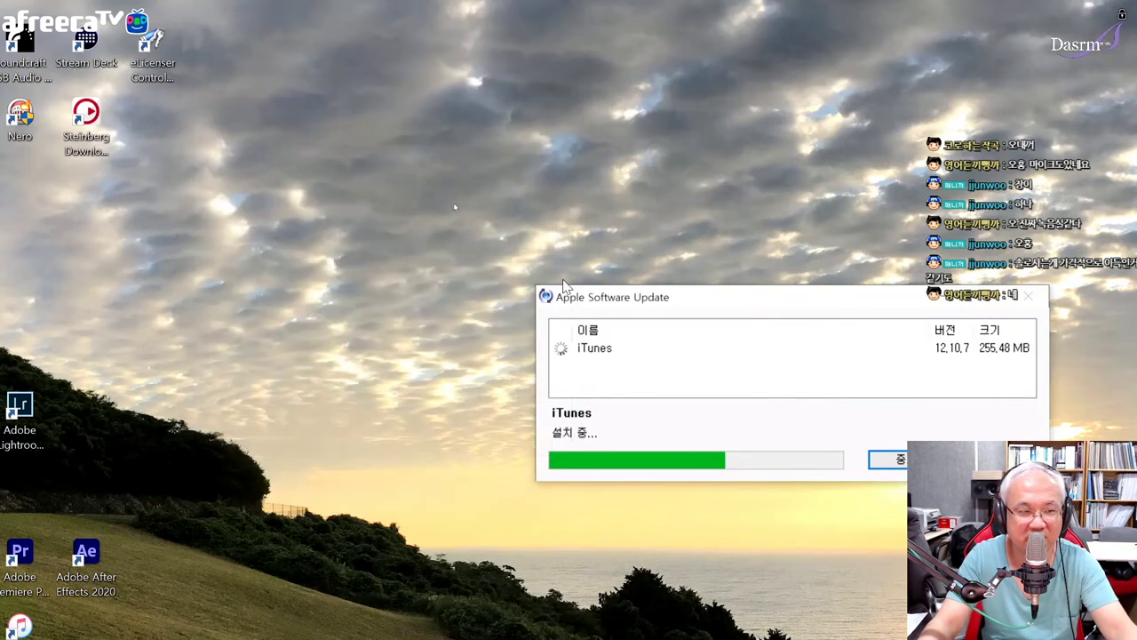
Move the Apple Software Update window aside, launch Finale and dismiss its launch window
left_click_drag(693, 300, 595, 252)
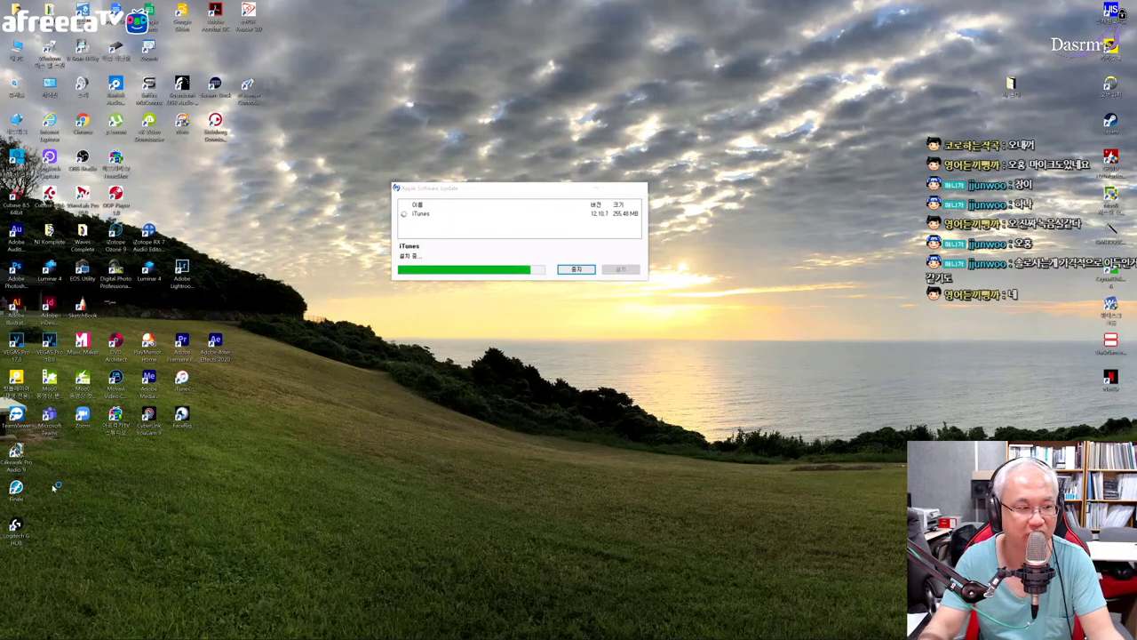
double_click(16, 488)
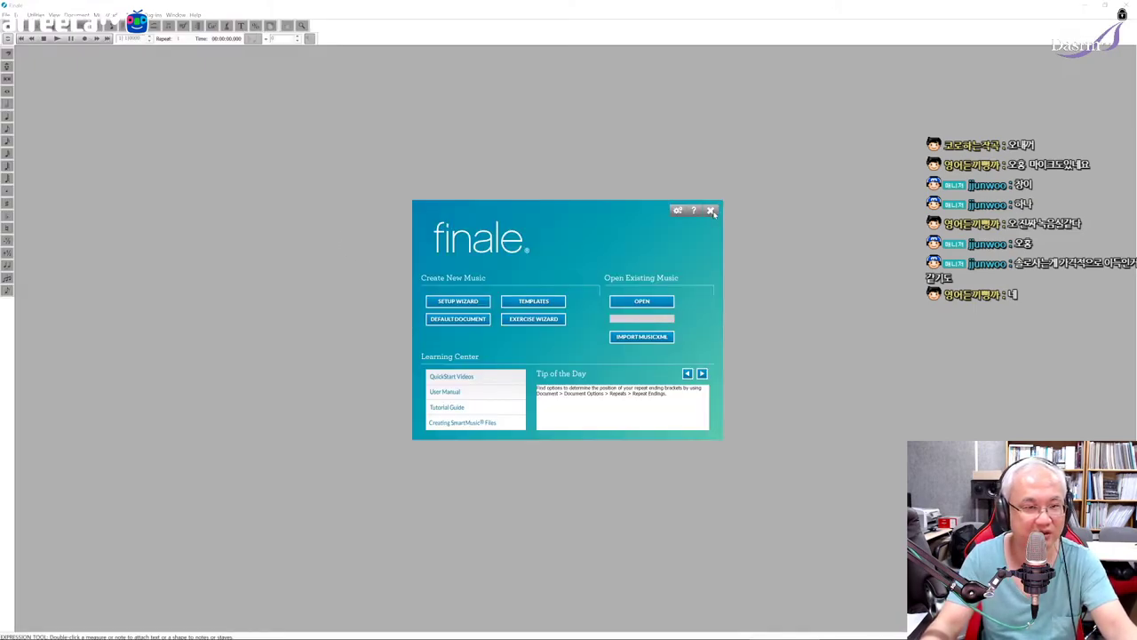
left_click(711, 211)
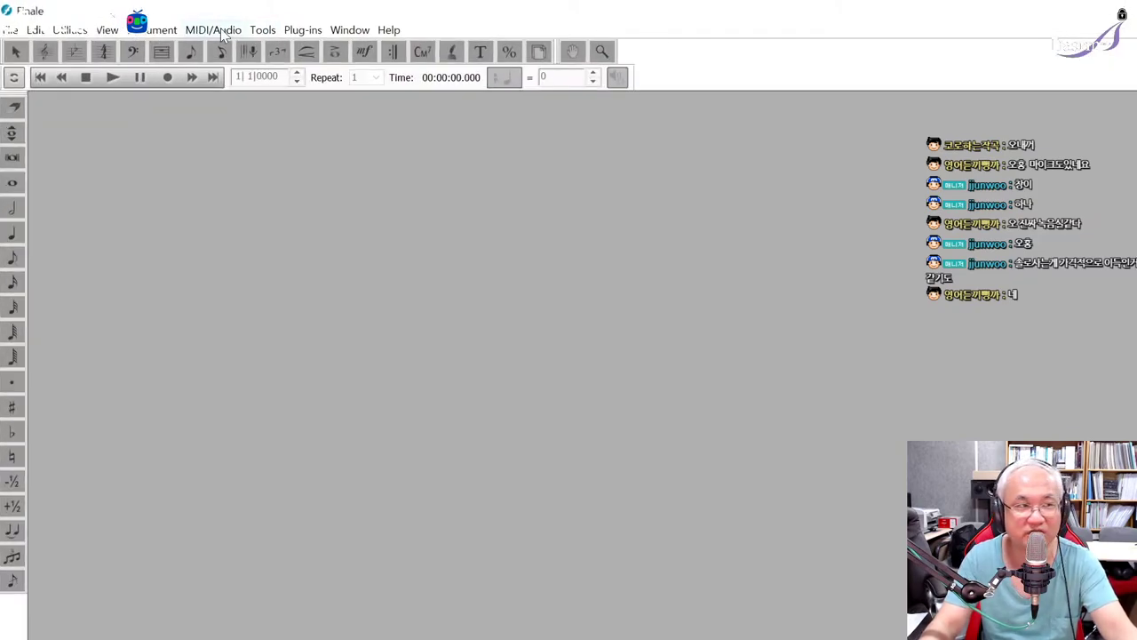
Check the audio driver choices in Finale's Audio Setup and close the dialog
left_click(110, 15)
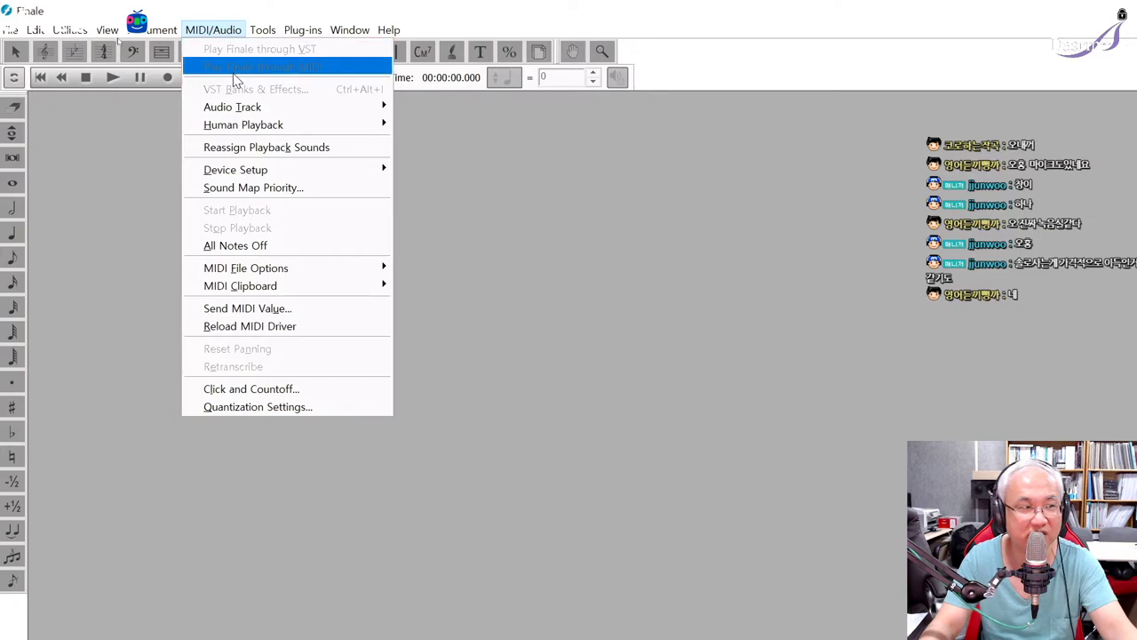
mouse_move(255, 173)
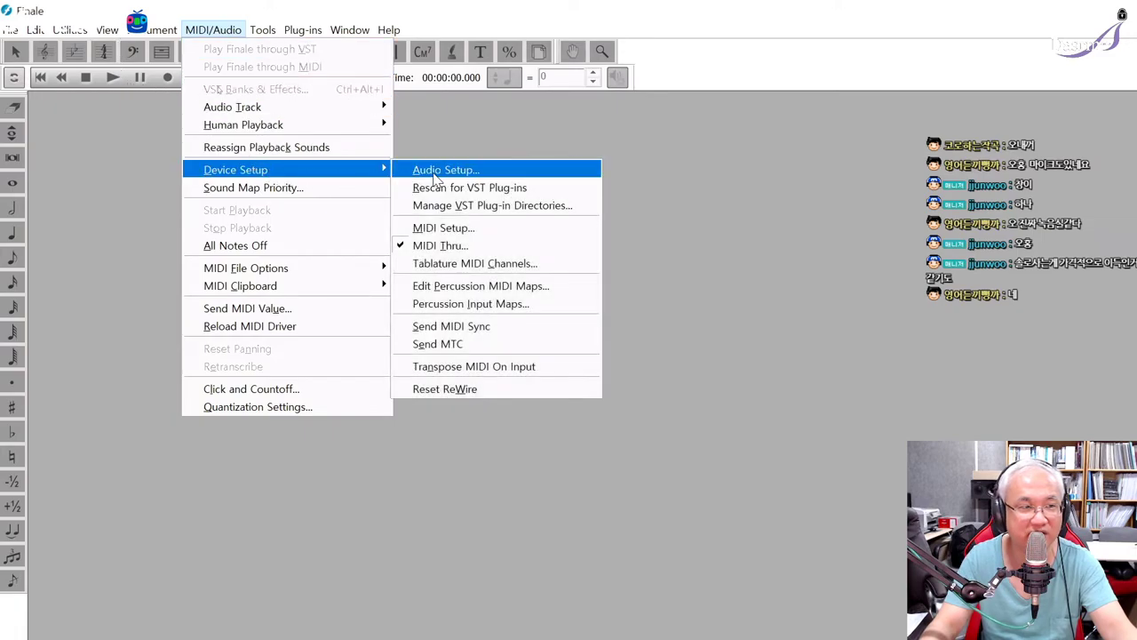
left_click(479, 175)
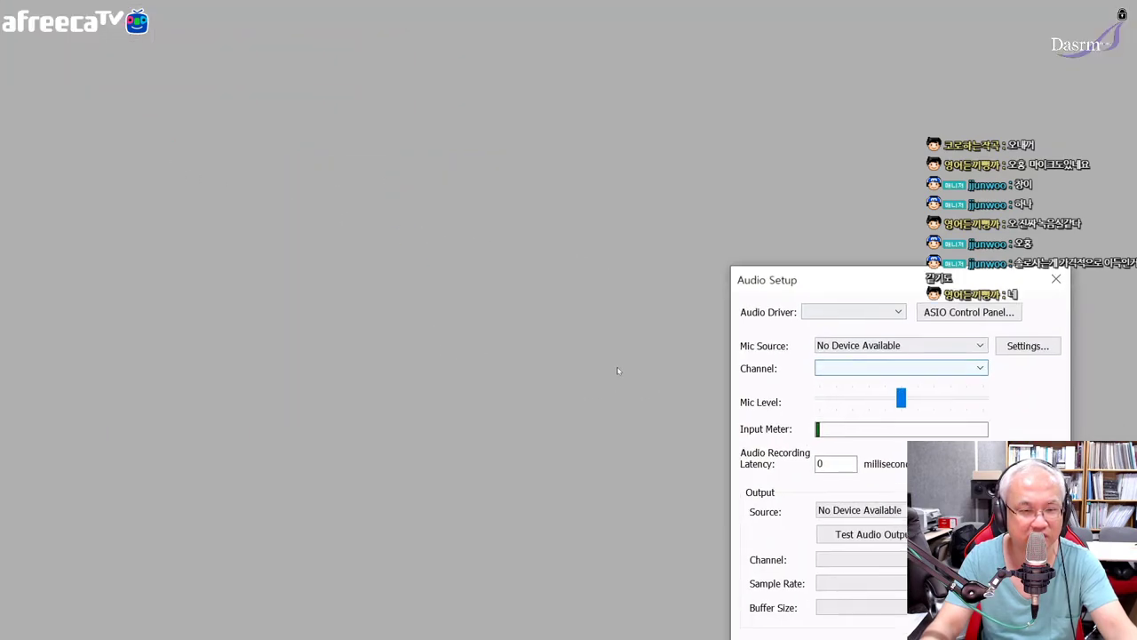
left_click(676, 305)
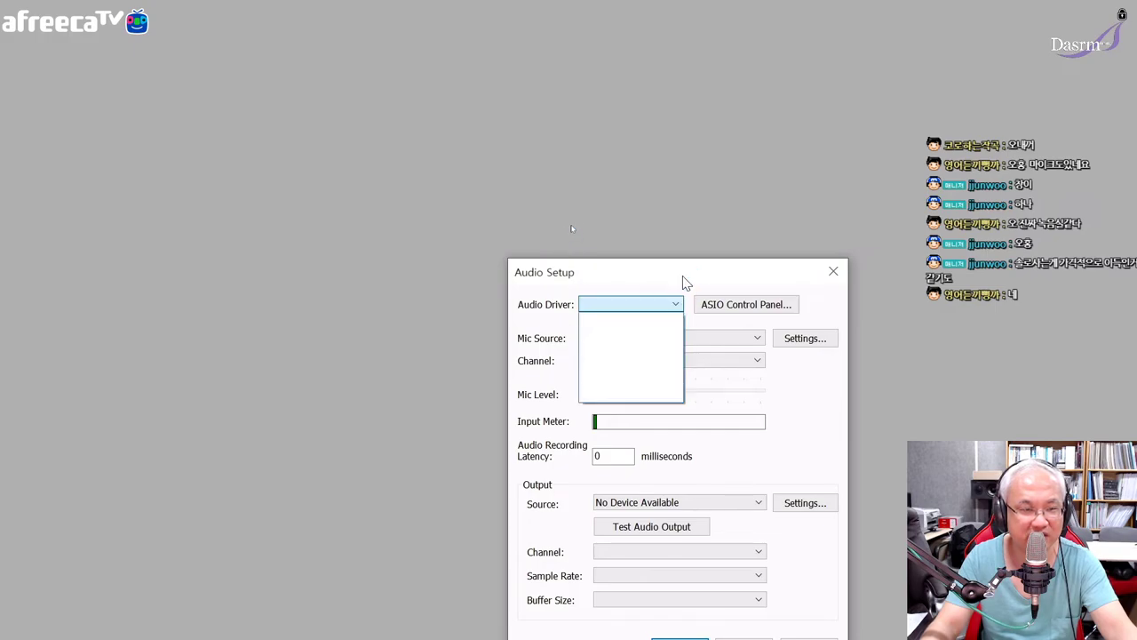
left_click(684, 281)
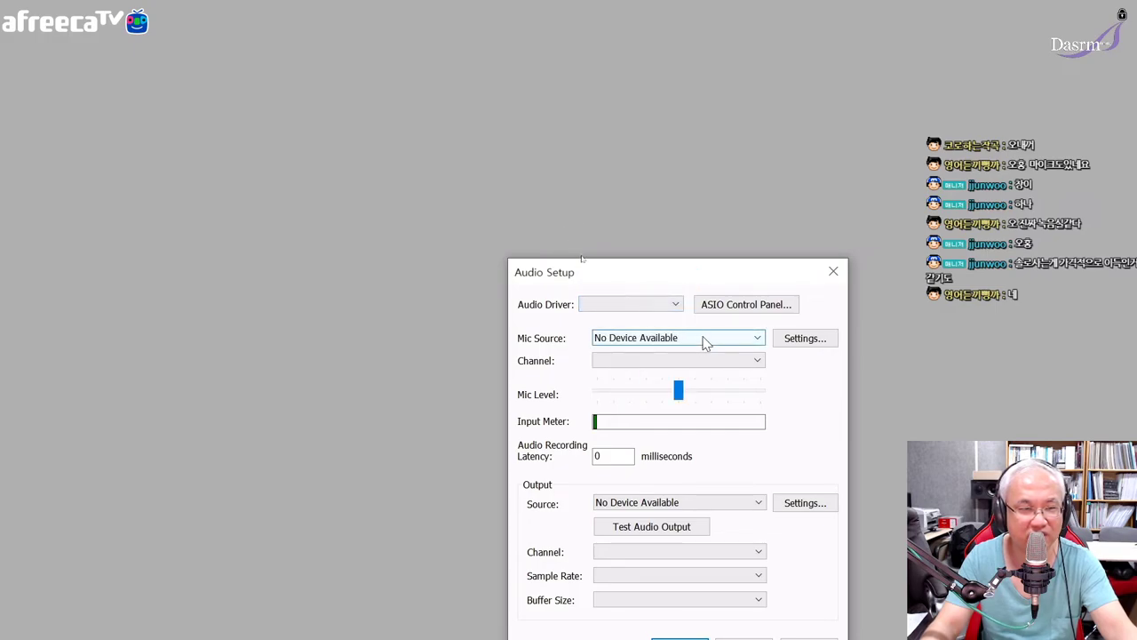
left_click(833, 272)
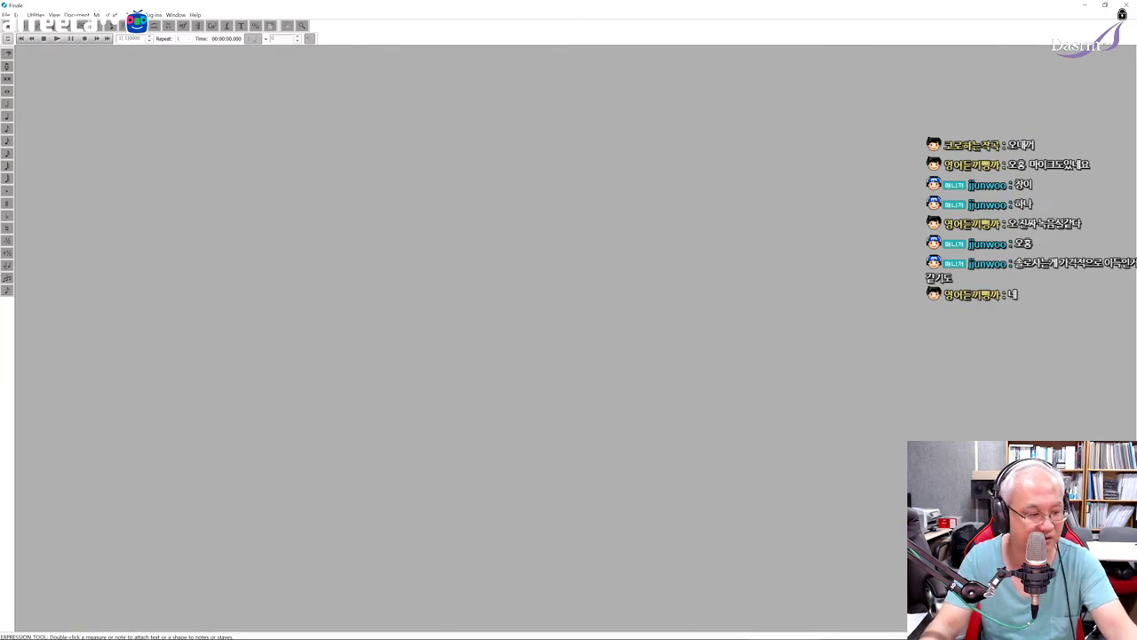
Start a new score with the Document Setup Wizard, keeping Create New Ensemble and the Letter portrait page size
left_click(81, 17)
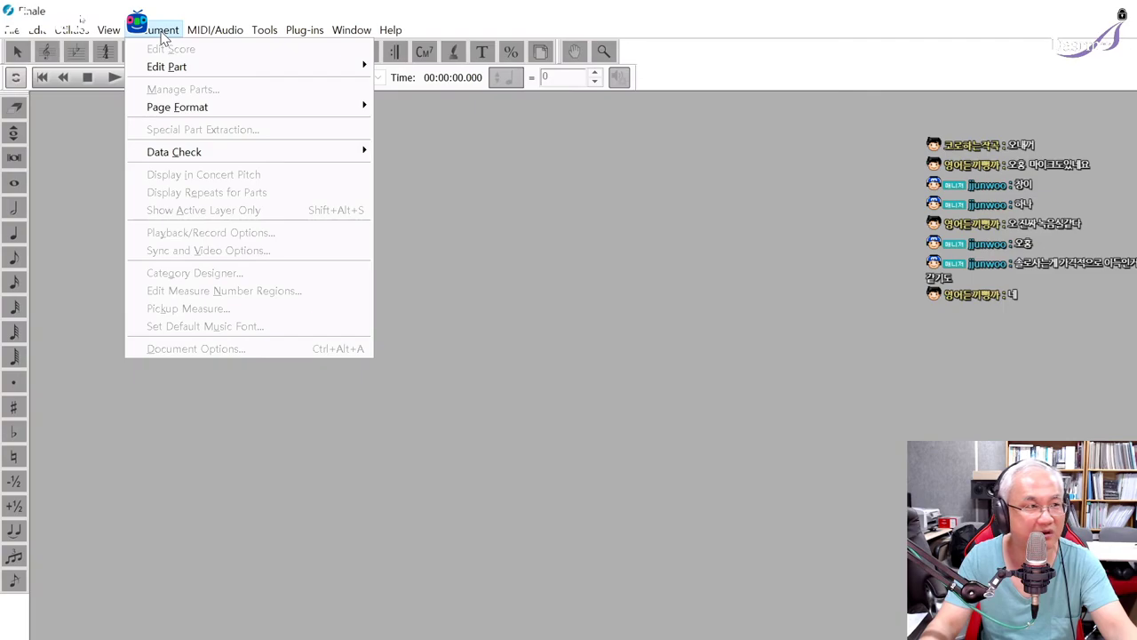
mouse_move(214, 34)
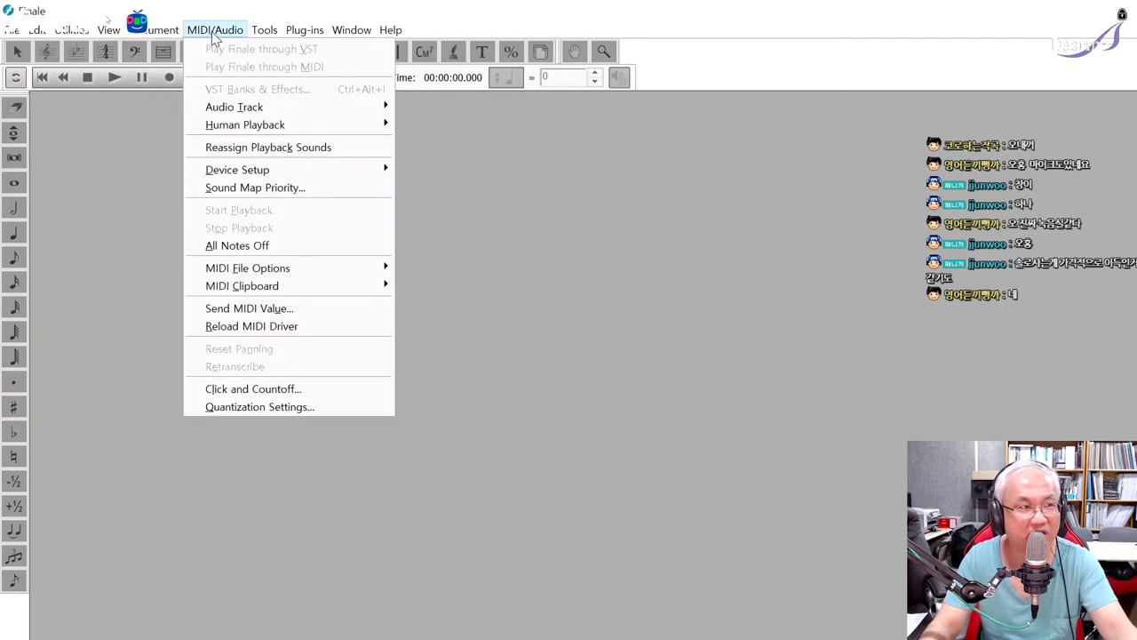
mouse_move(15, 32)
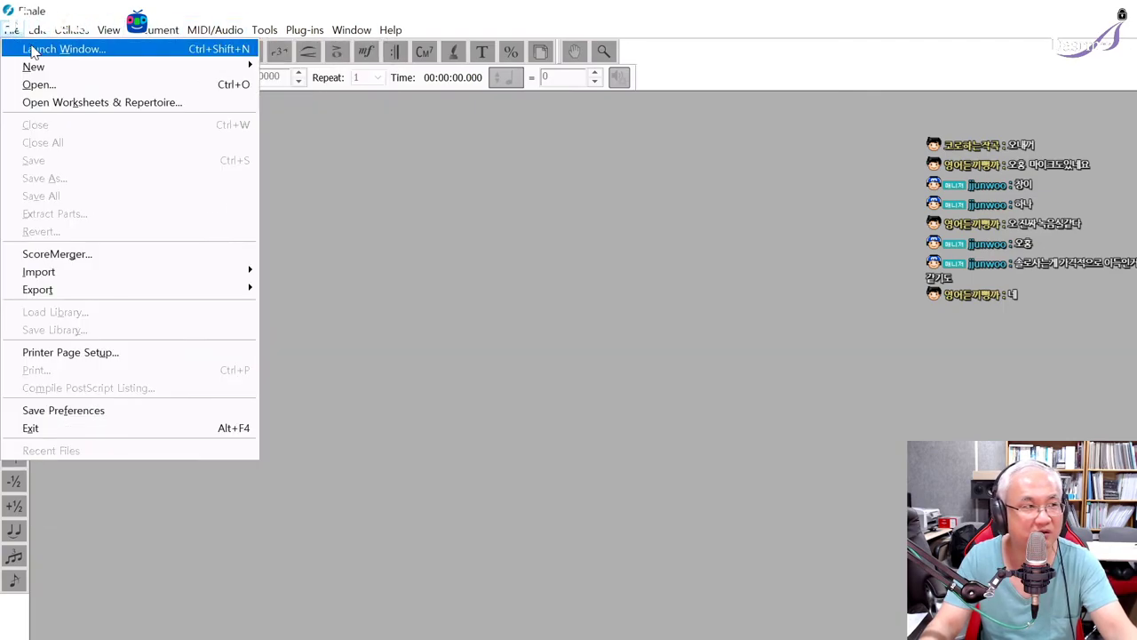
mouse_move(34, 67)
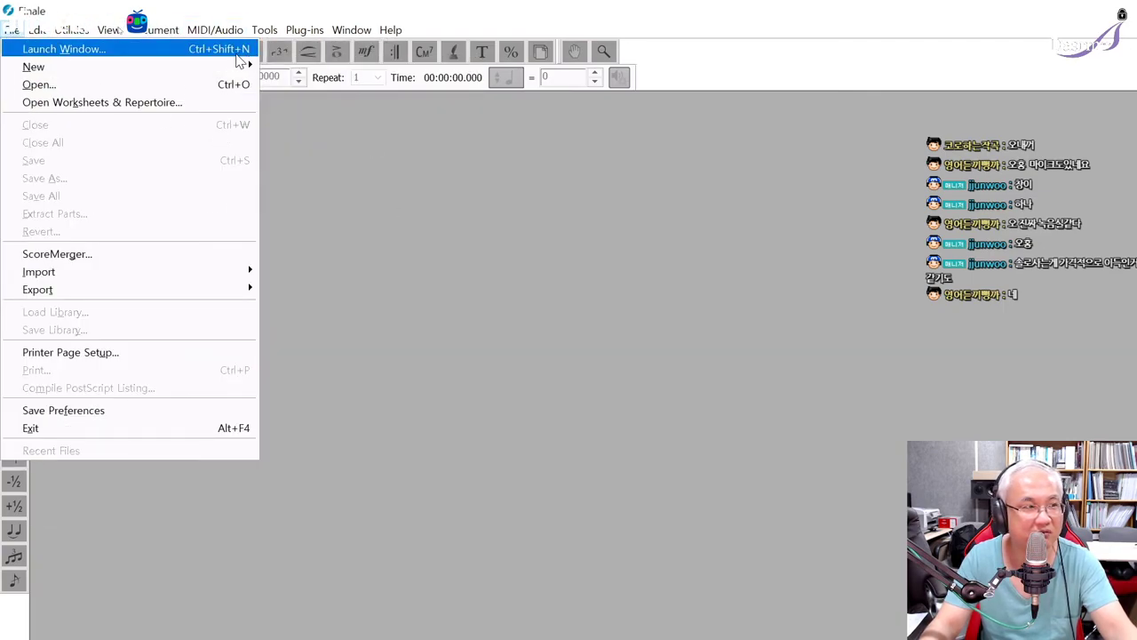
mouse_move(236, 66)
left_click(297, 70)
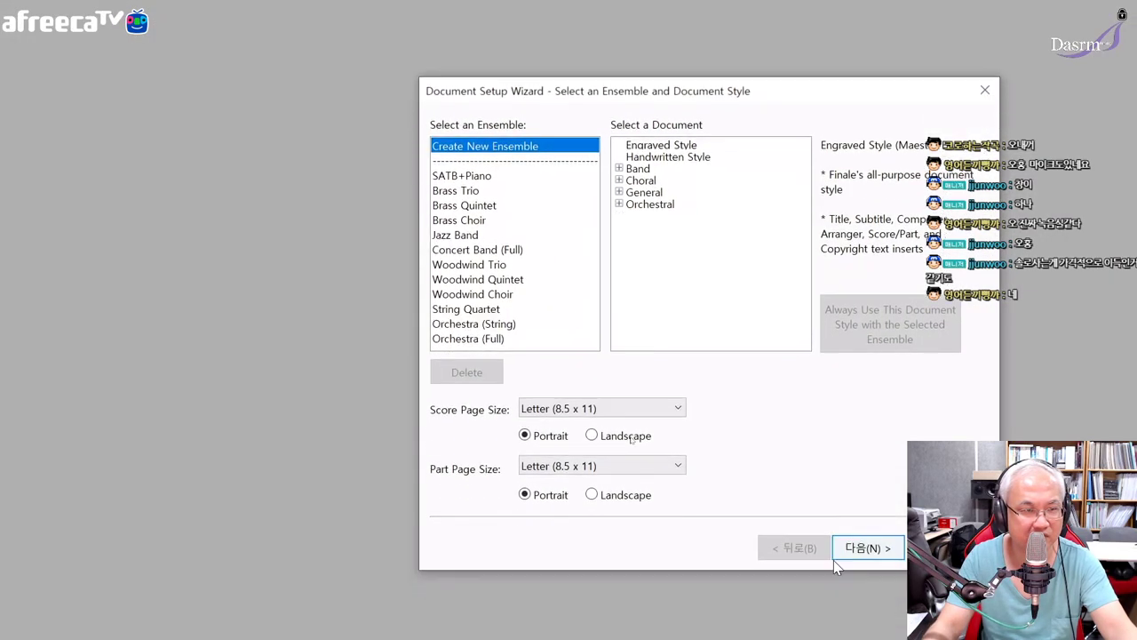
left_click(868, 548)
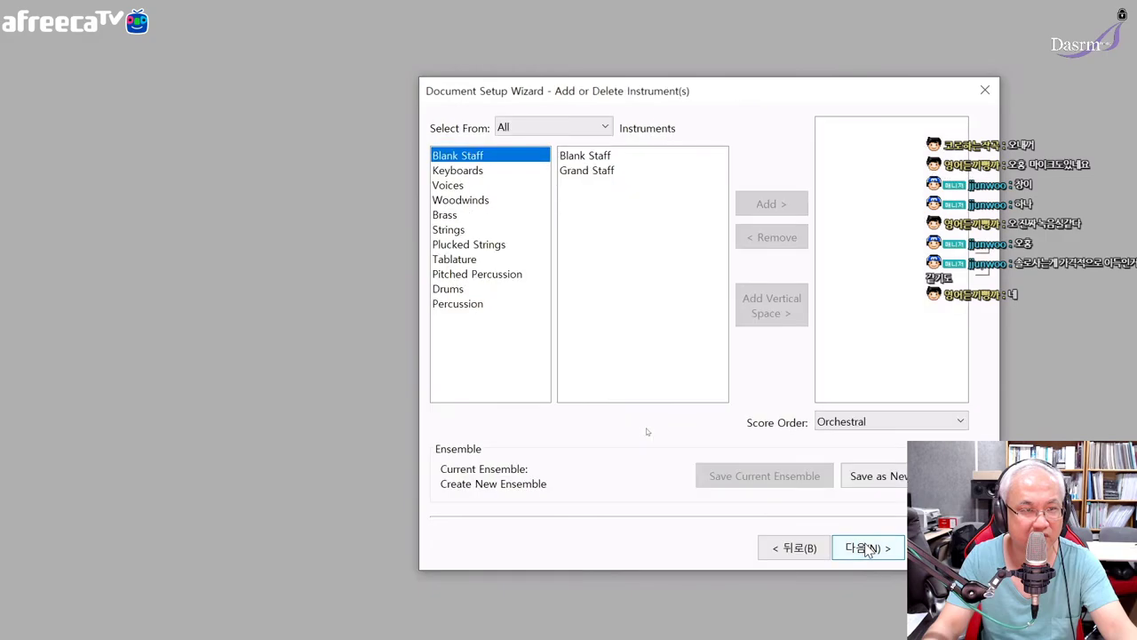
Add a Grand Staff to the score and finish the wizard with 4/4 time and 31 measures
left_click(592, 160)
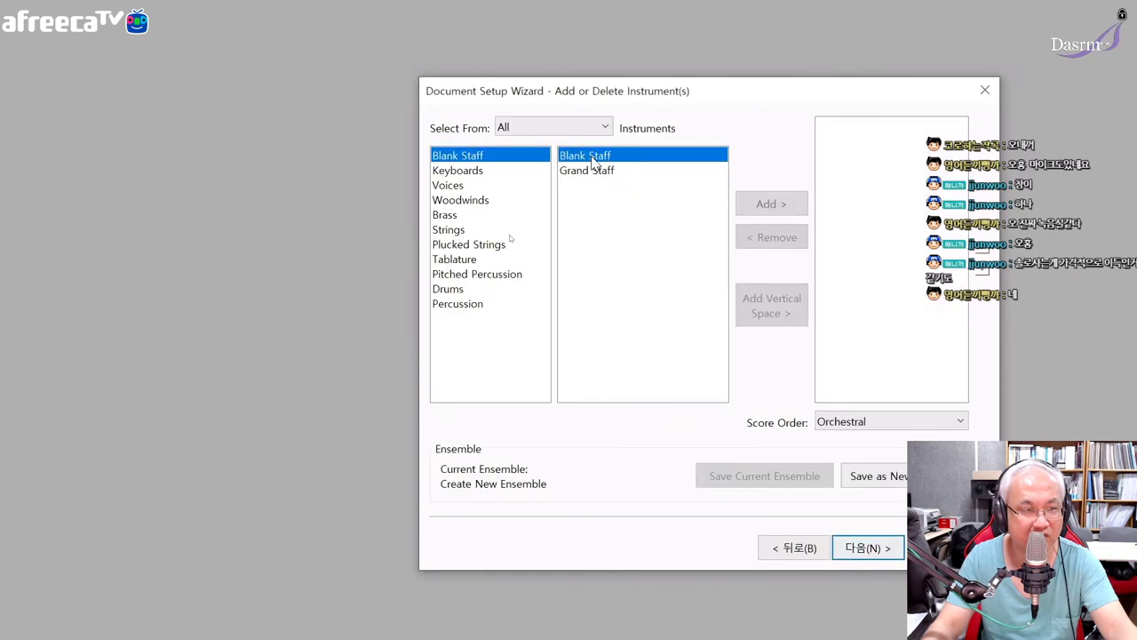
left_click(605, 170)
left_click(762, 203)
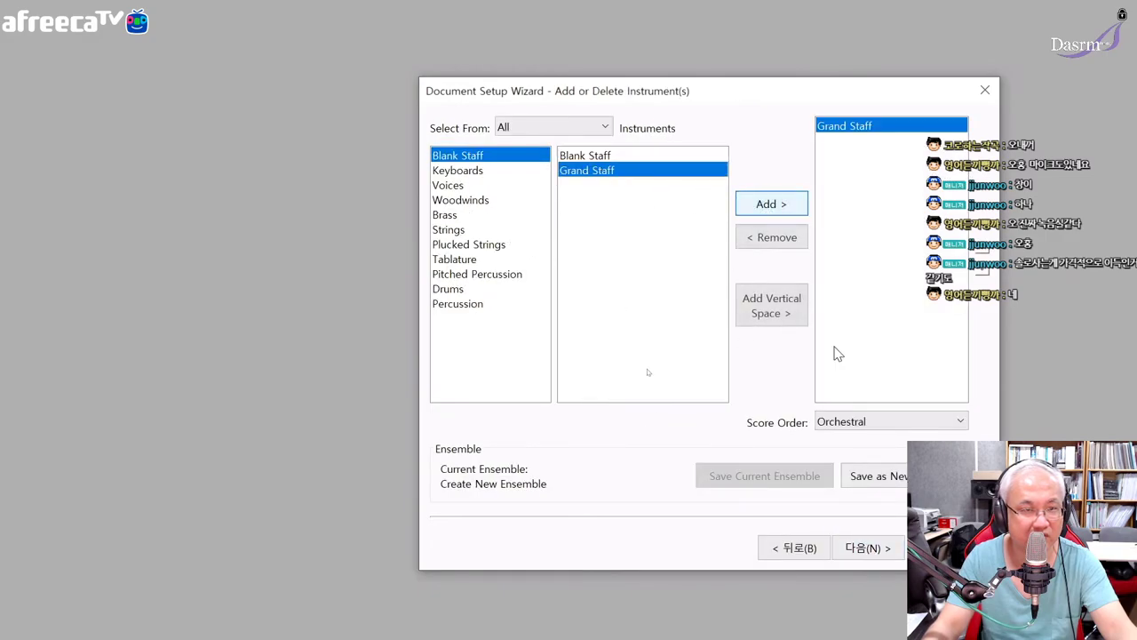
left_click(867, 549)
left_click(866, 549)
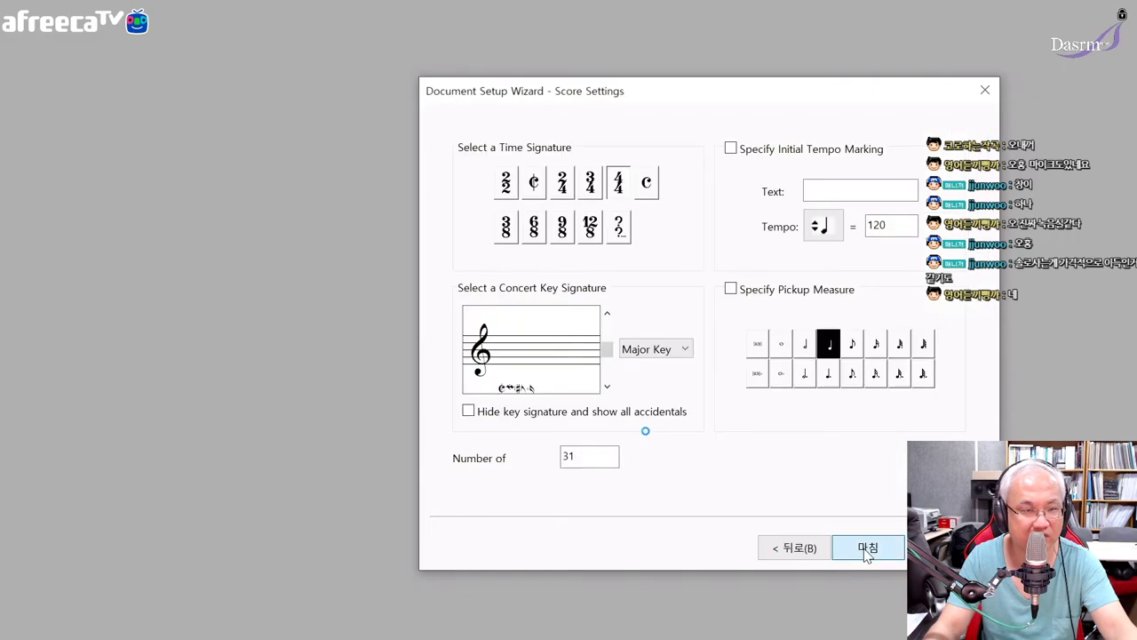
left_click(866, 548)
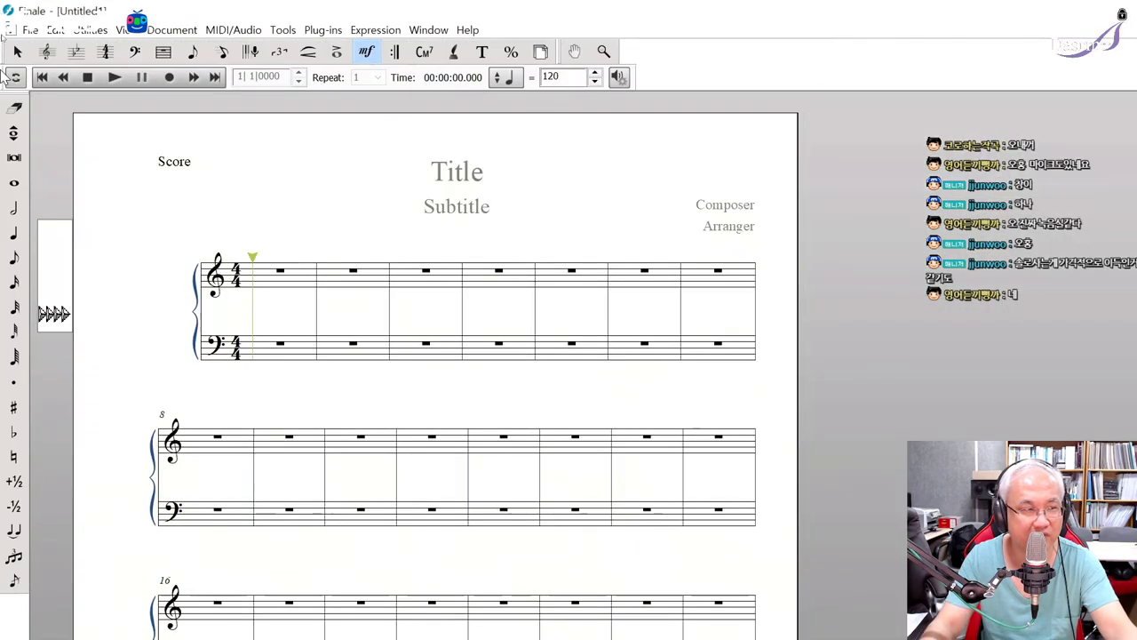
Check the audio driver and mic source choices in Audio Setup and cancel the dialog
left_click(227, 29)
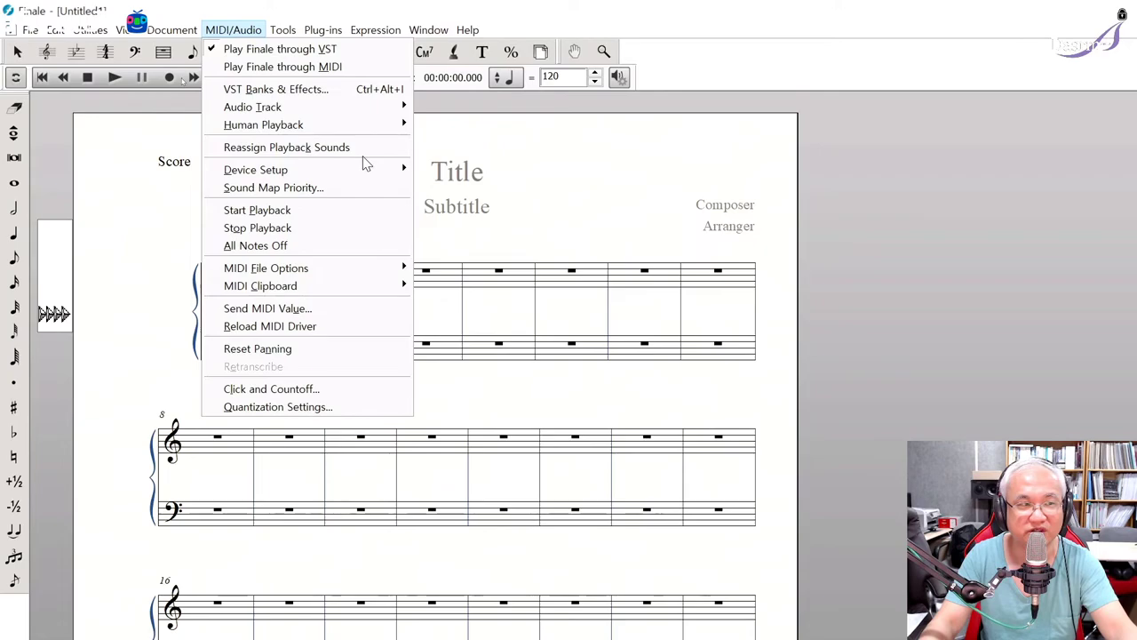
mouse_move(386, 175)
left_click(462, 169)
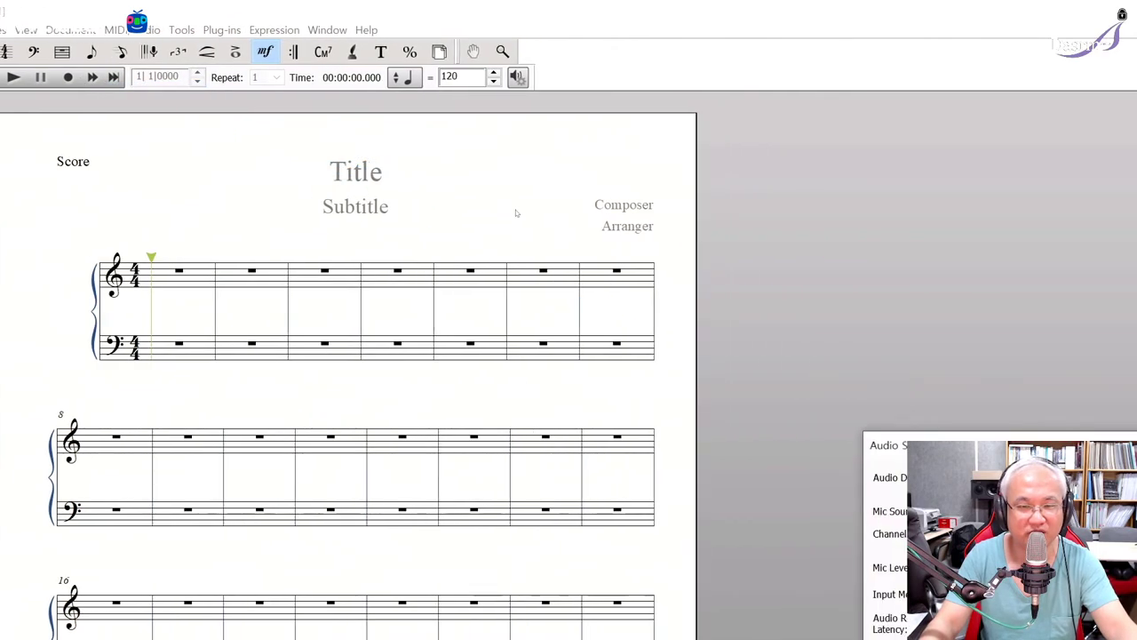
left_click(632, 165)
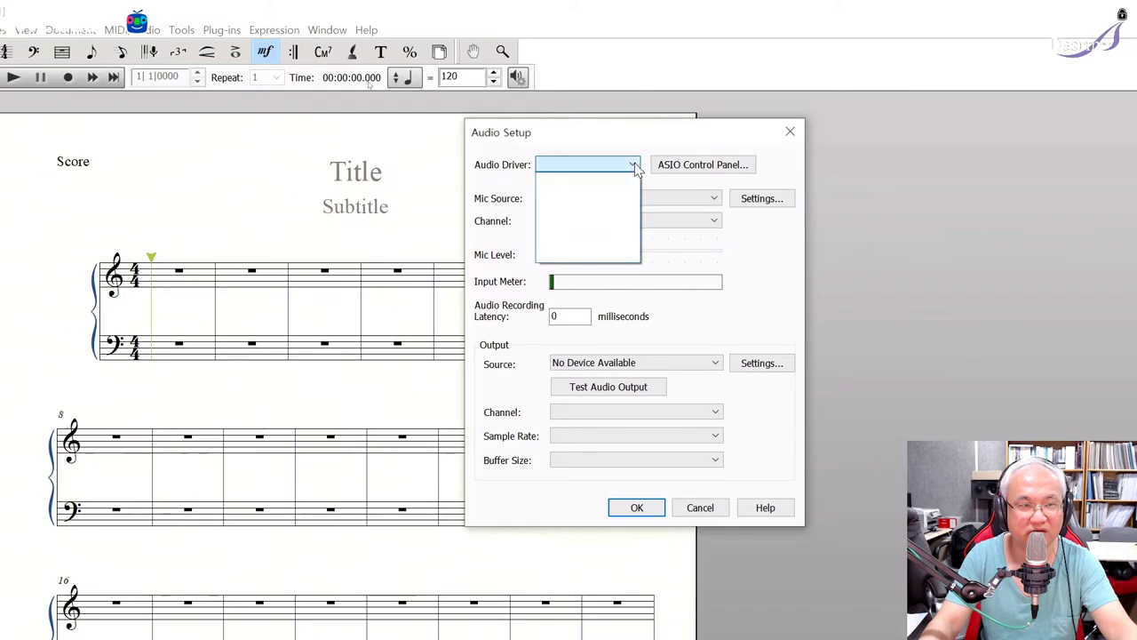
left_click(700, 168)
left_click(700, 169)
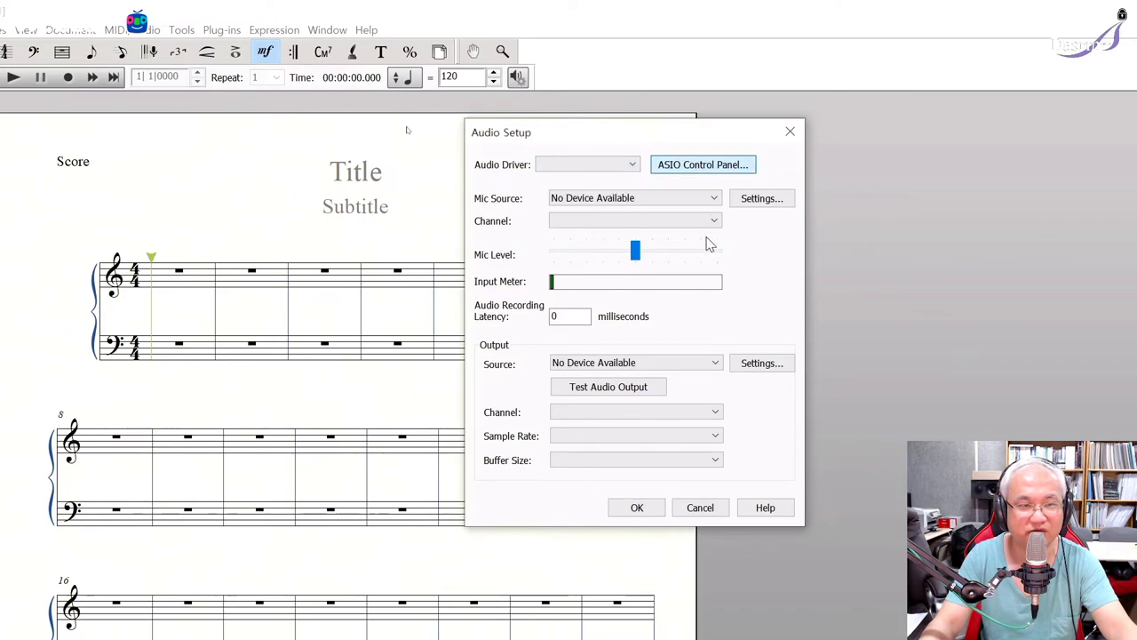
left_click(717, 199)
left_click(717, 199)
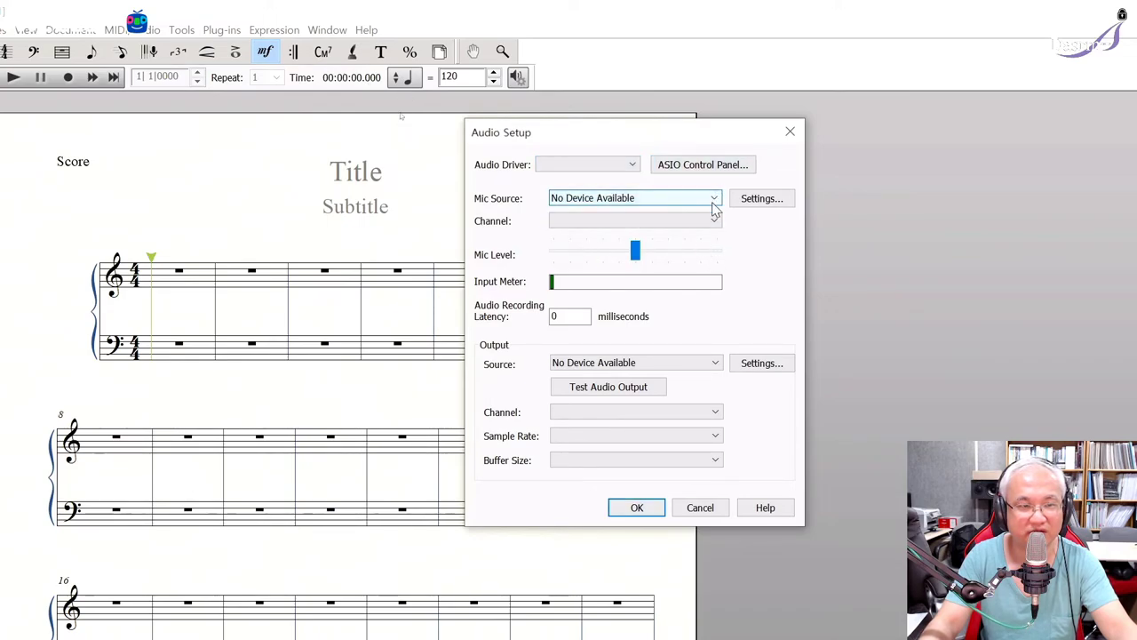
left_click(718, 514)
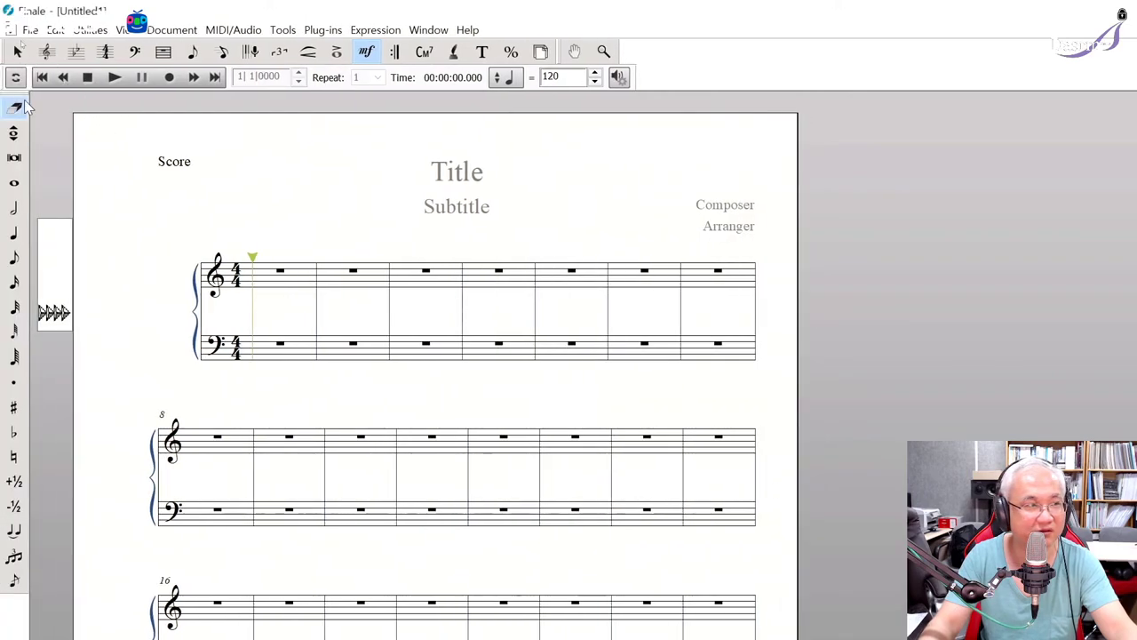
Enter a run of eighth notes with Simple Entry in the treble staff's first measure, continuing into the second
left_click(193, 52)
left_click(258, 283)
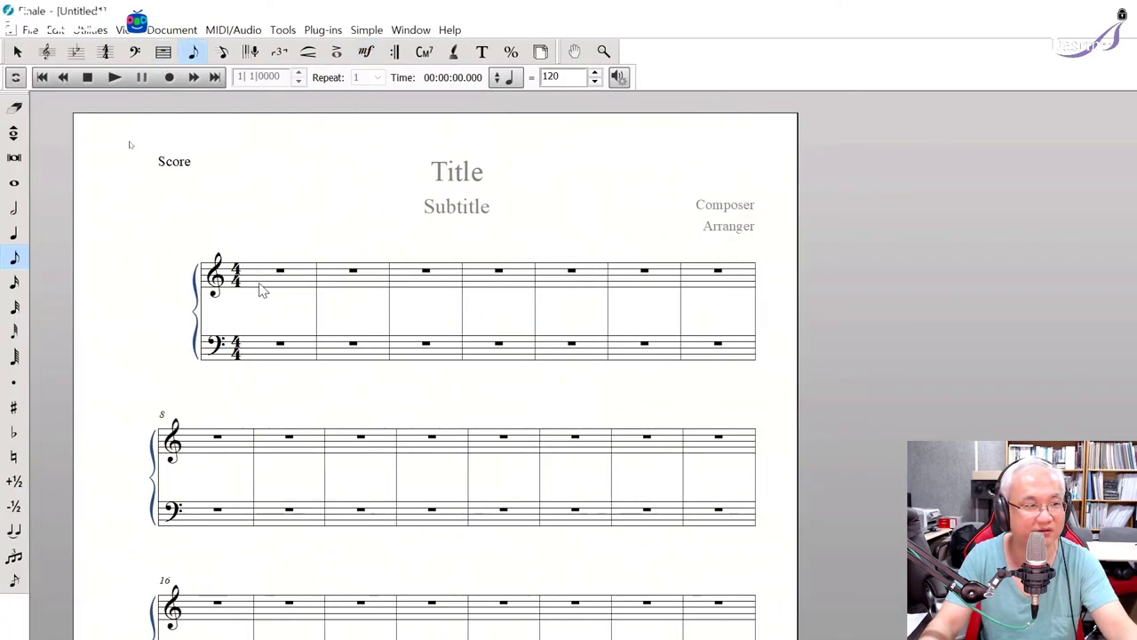
left_click(271, 275)
left_click(286, 275)
left_click(317, 284)
left_click(324, 277)
left_click(330, 267)
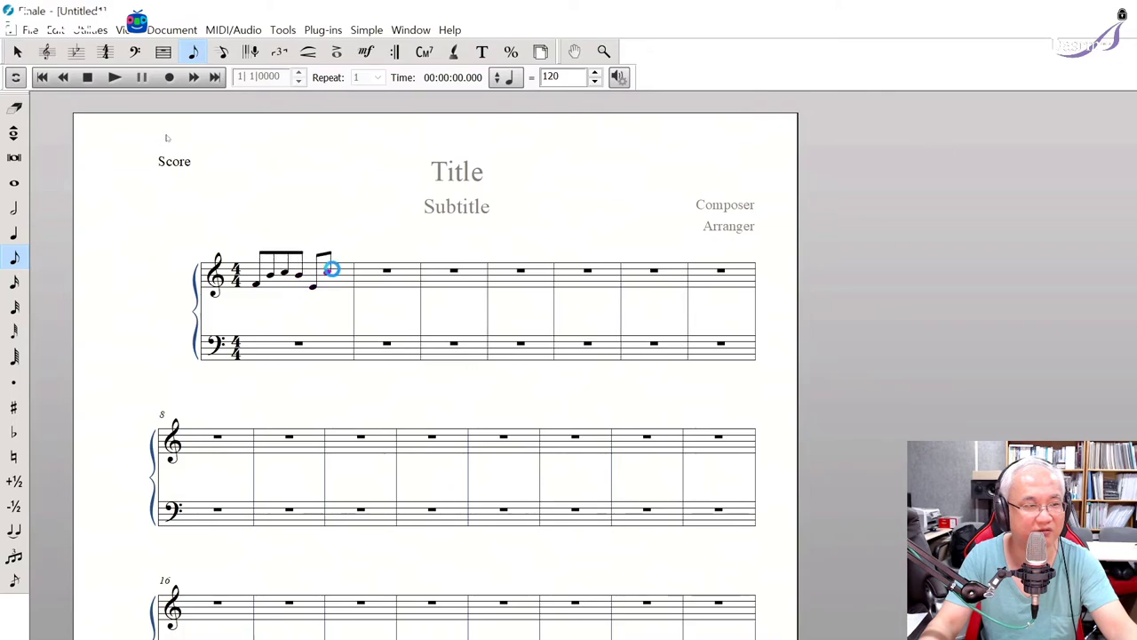
left_click(336, 271)
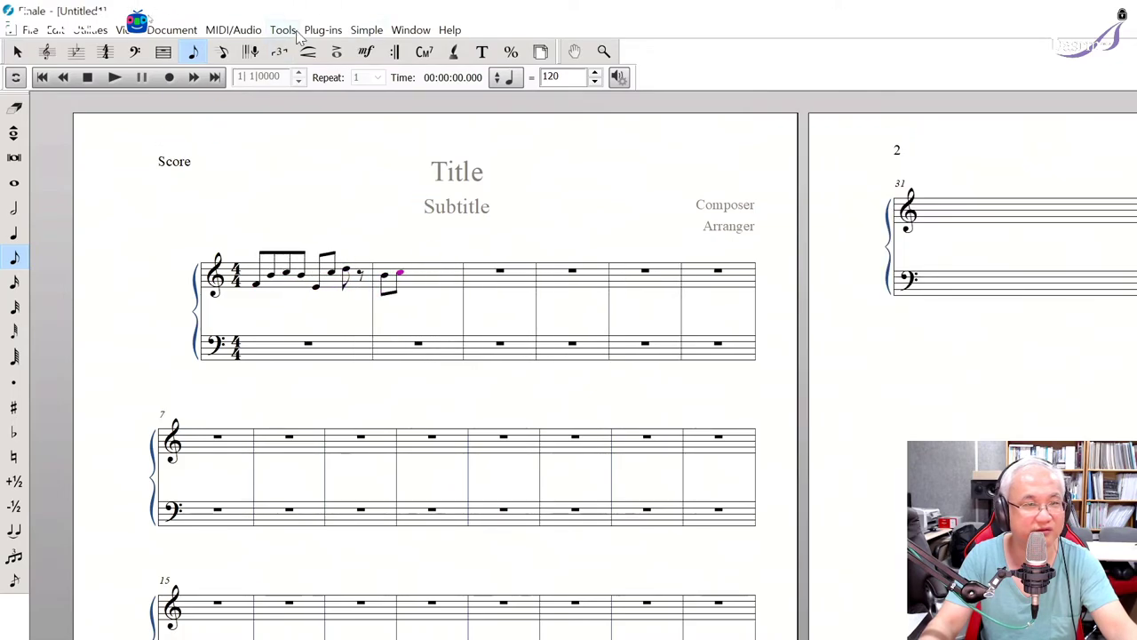
Set the score playback to Play Finale through MIDI
left_click(282, 30)
left_click(283, 30)
left_click(232, 31)
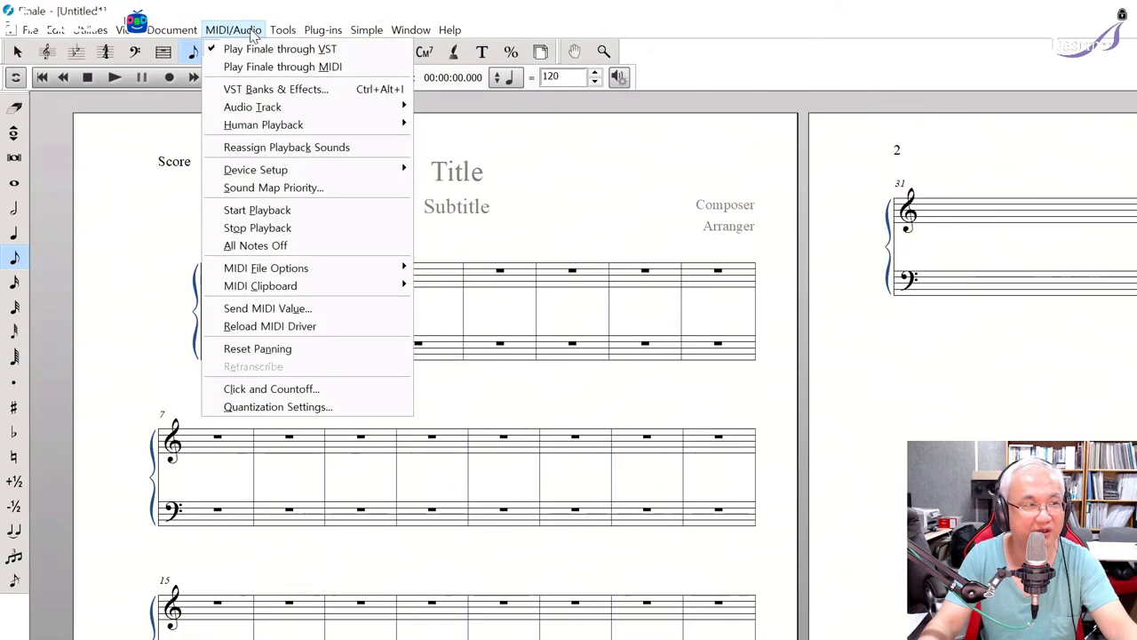
left_click(266, 63)
Add a lower chord note to measure 1's fourth eighth note, fill measure 2 with eighth notes and add four more in measure 3
left_click(306, 289)
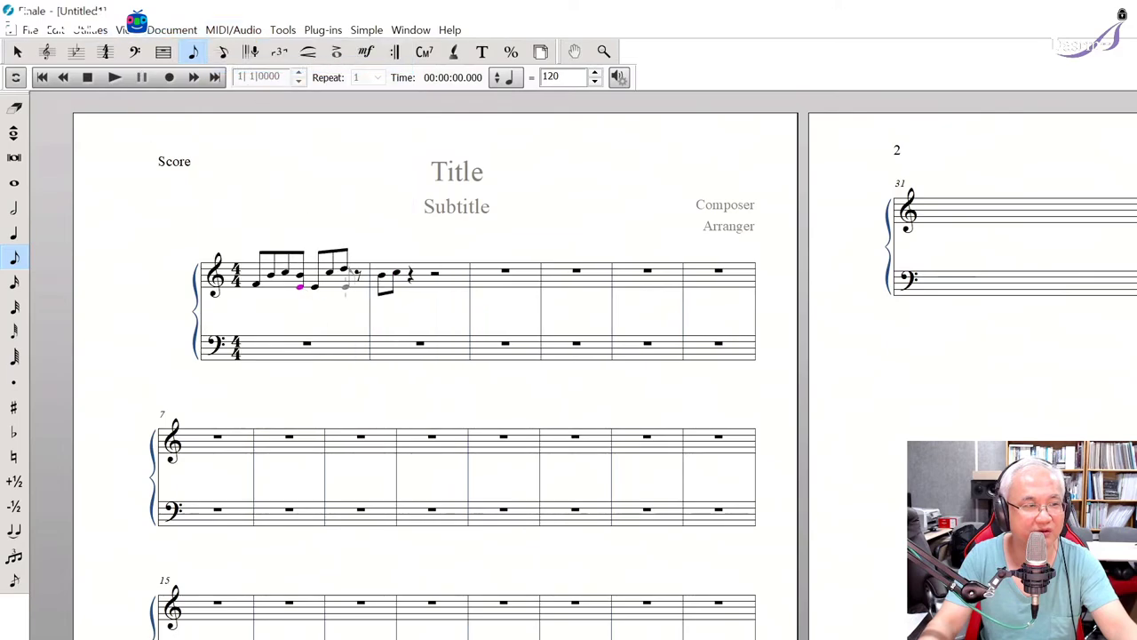
left_click(435, 272)
left_click(435, 271)
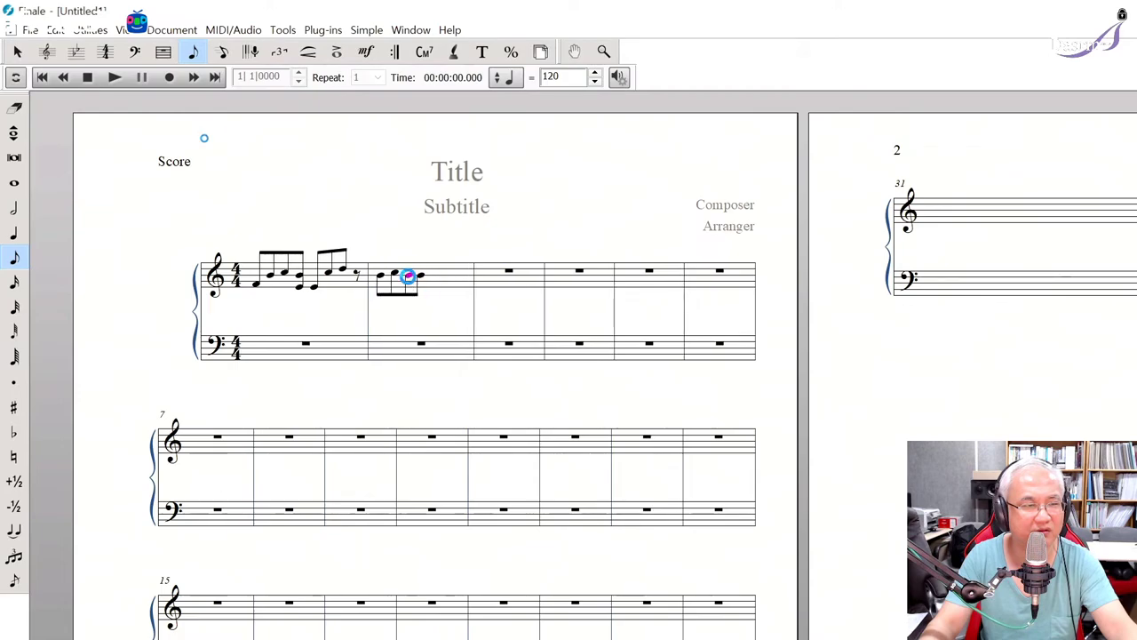
left_click(437, 277)
left_click(460, 269)
left_click(467, 264)
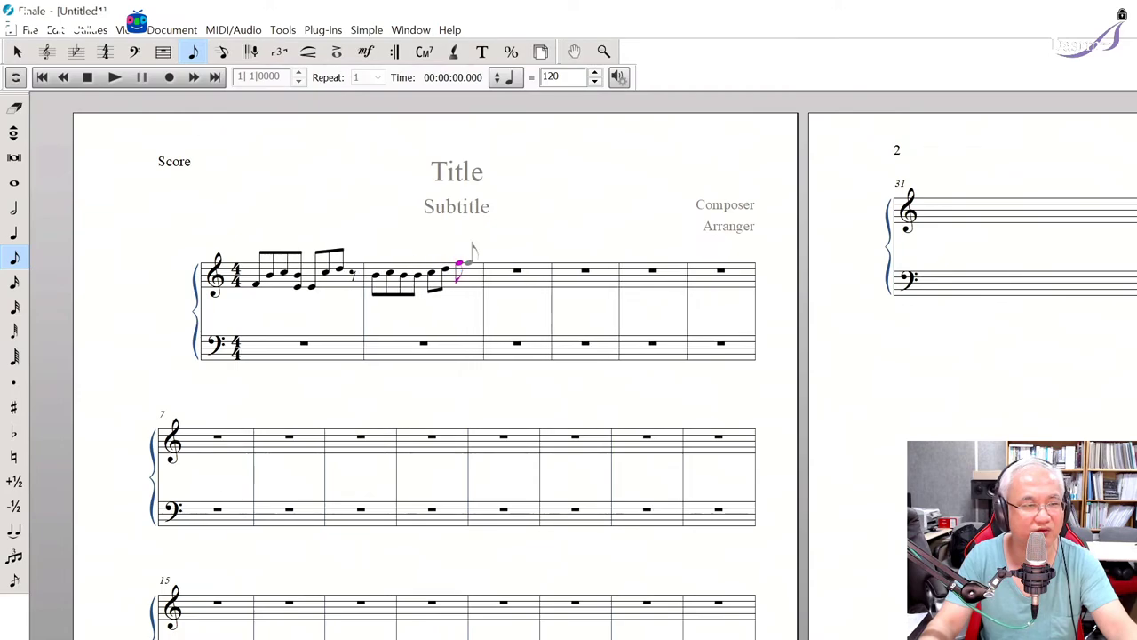
left_click(480, 265)
left_click(502, 264)
left_click(515, 267)
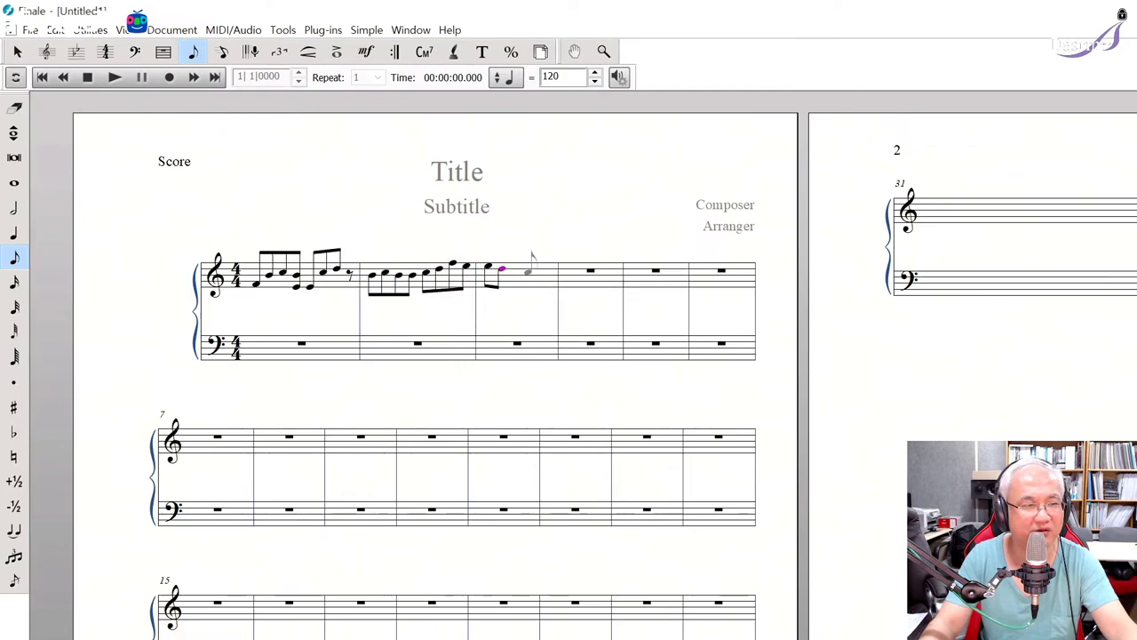
left_click(529, 269)
left_click(544, 265)
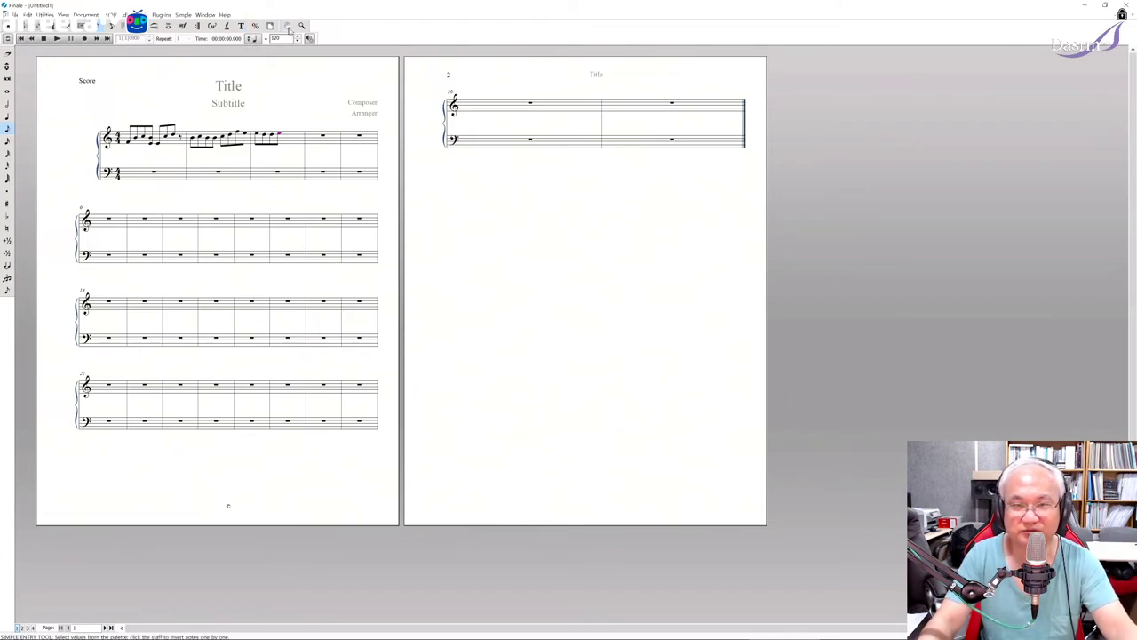
Close Finale without saving the untitled score and return to the desktop
left_click(1125, 5)
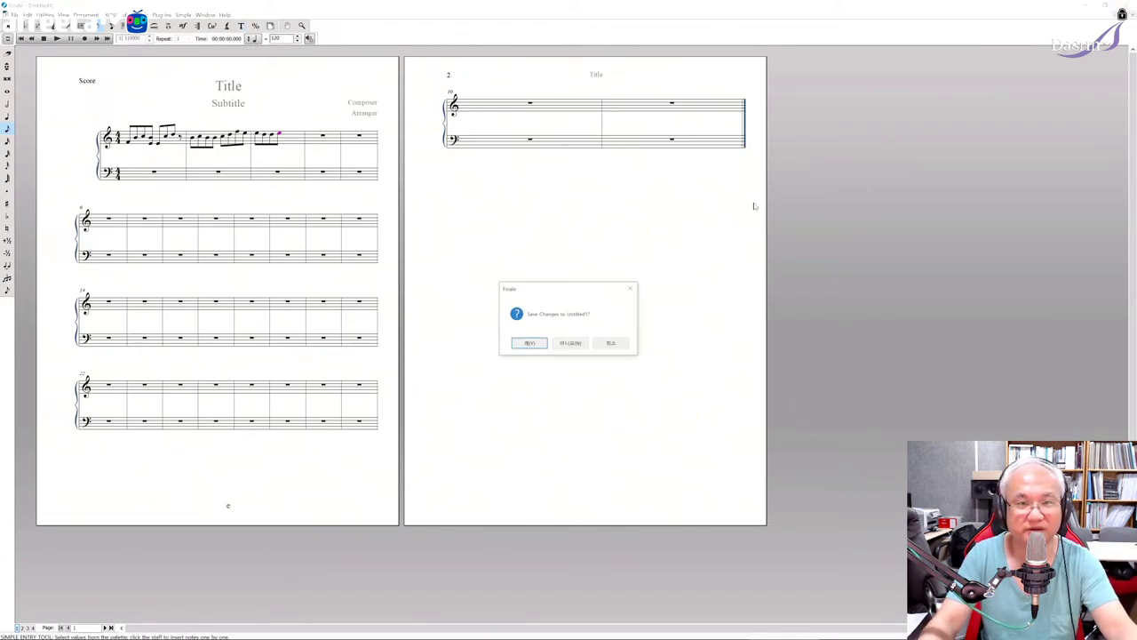
left_click(571, 343)
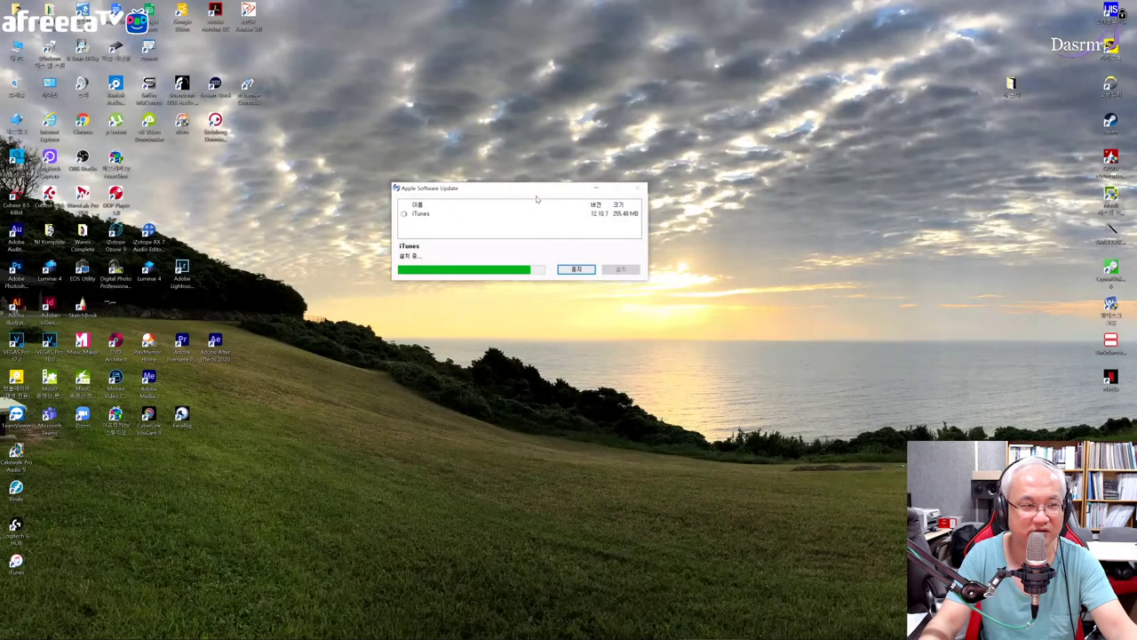
left_click(752, 445)
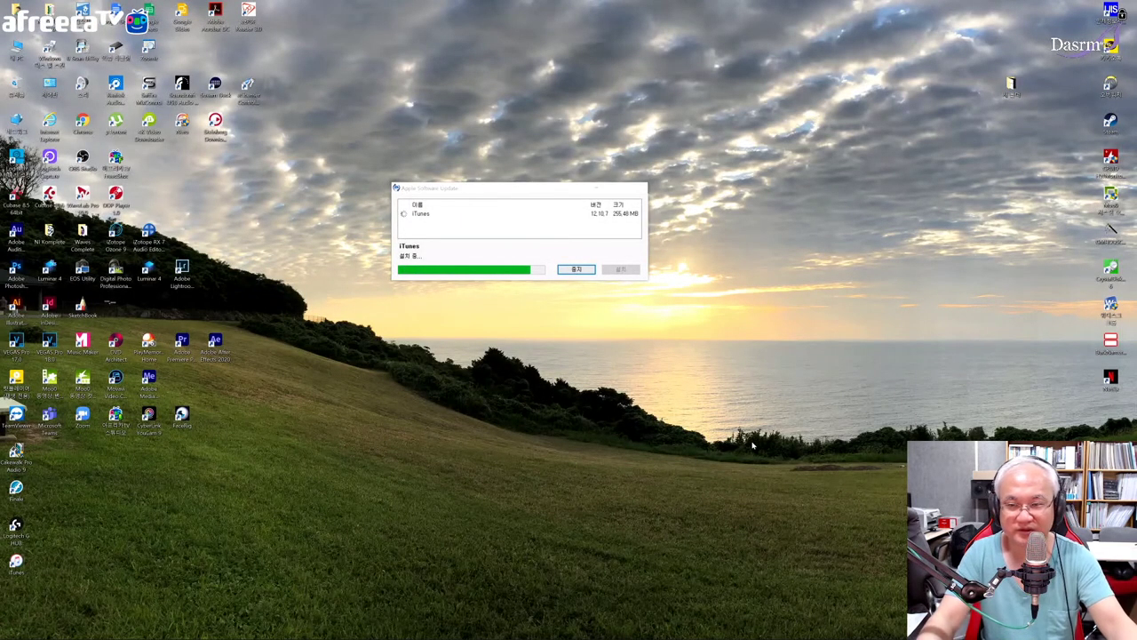